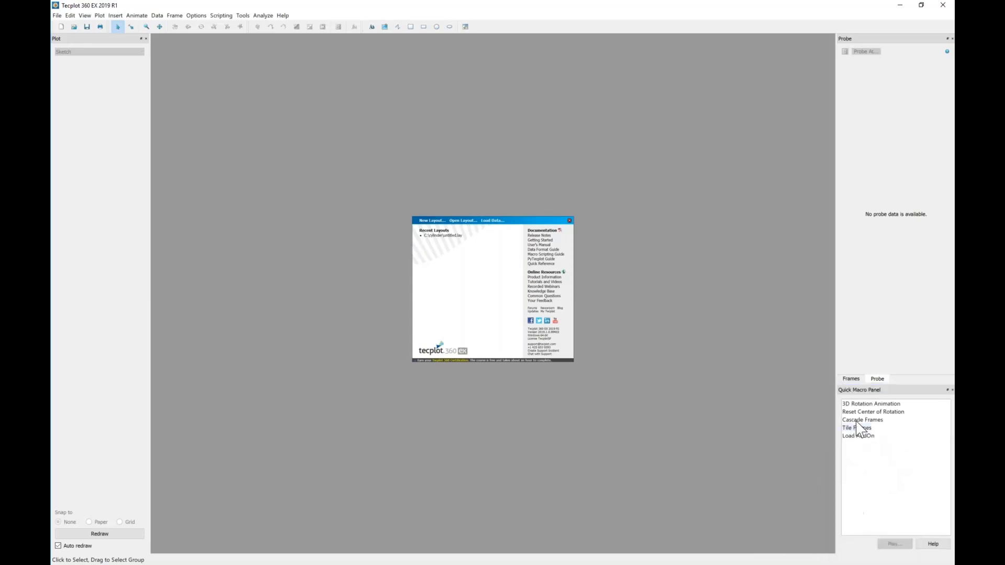
- Bring the Frames sidebar to the front in place of the Probe sidebar
left_click(852, 379)
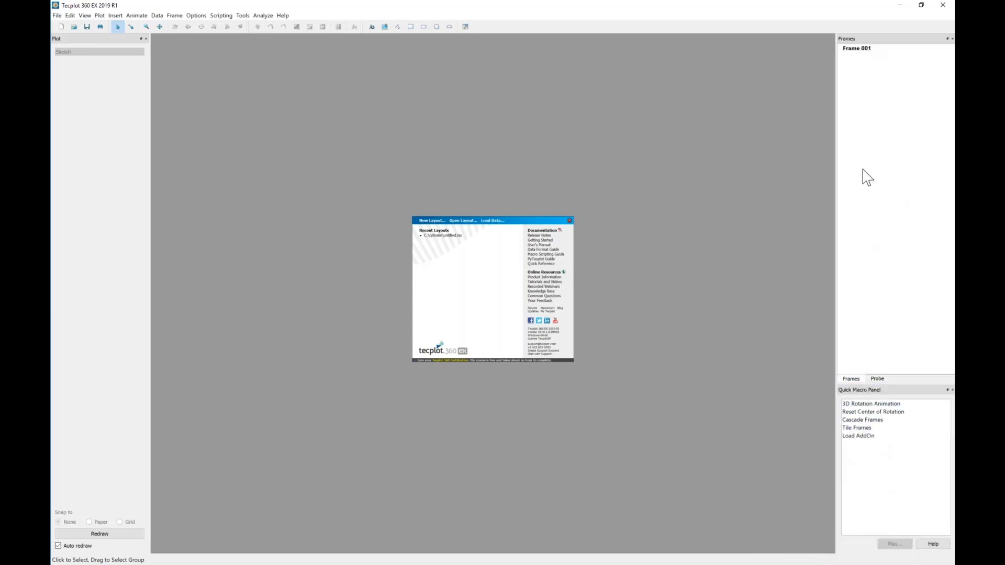
left_click(876, 379)
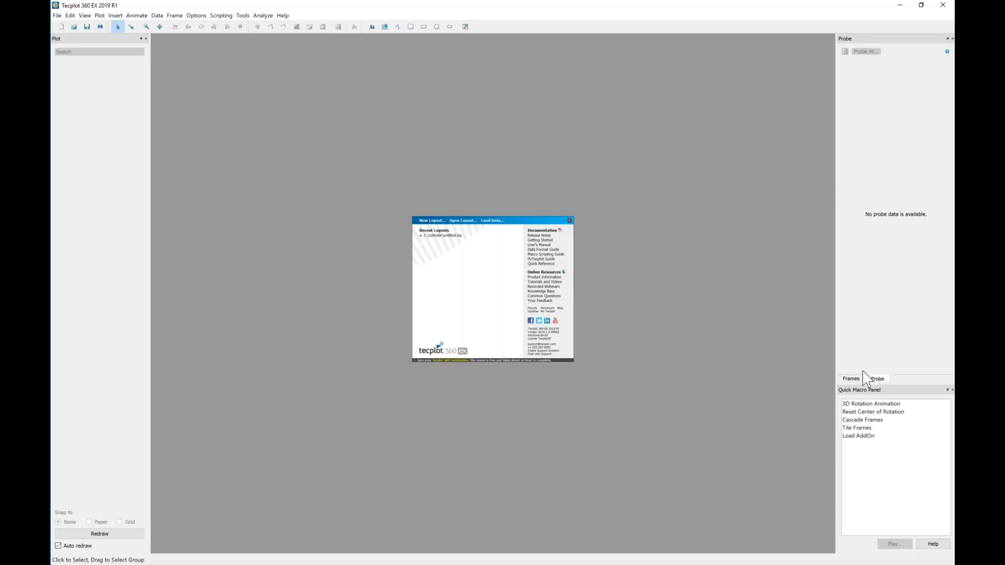
left_click(852, 379)
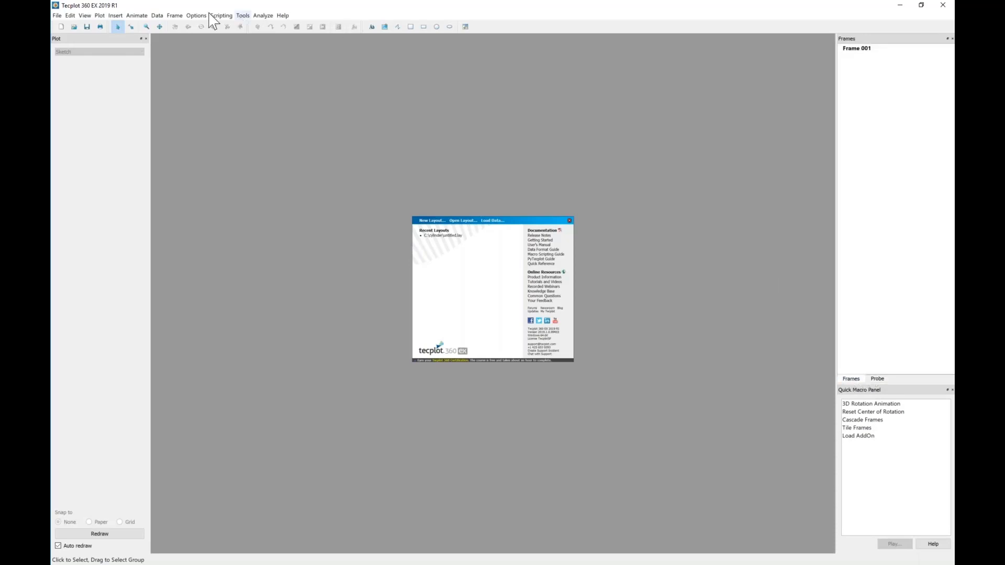
left_click(85, 15)
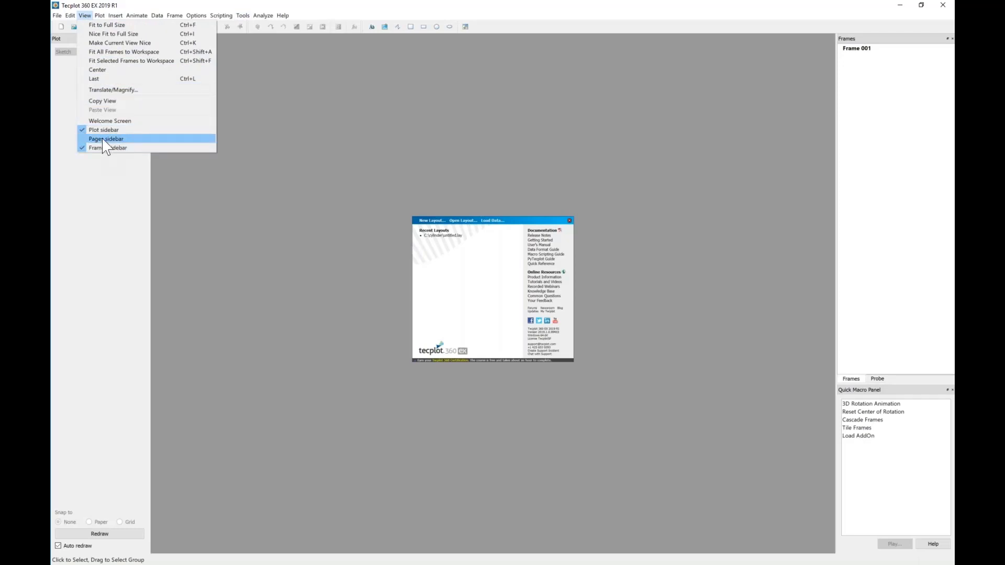
mouse_move(219, 18)
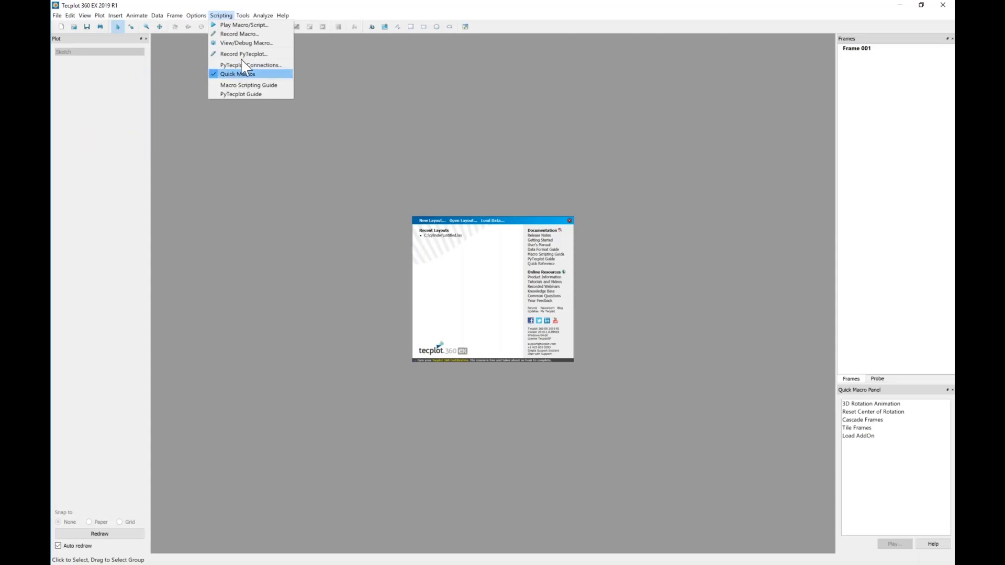
left_click(259, 14)
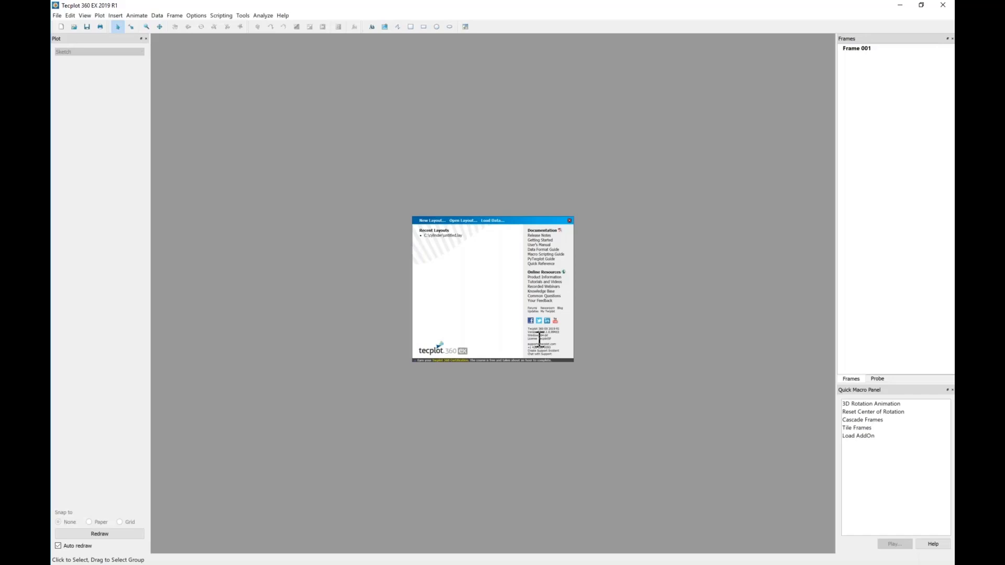
left_click(539, 264)
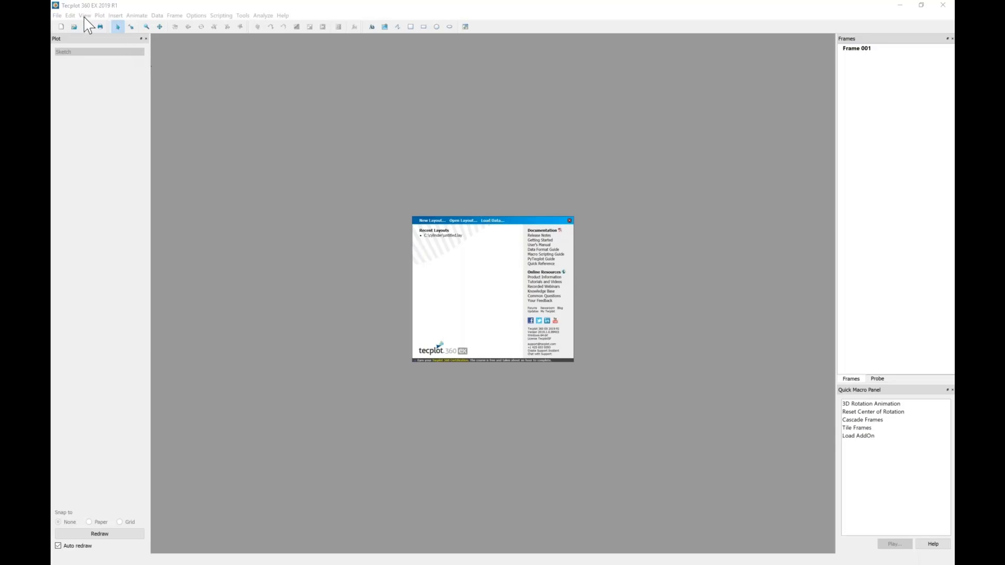
- Load all c3d10d1 .q solution files together with the c3d10d1_grid_uf.xyz grid file from the cylinder folder
left_click(57, 15)
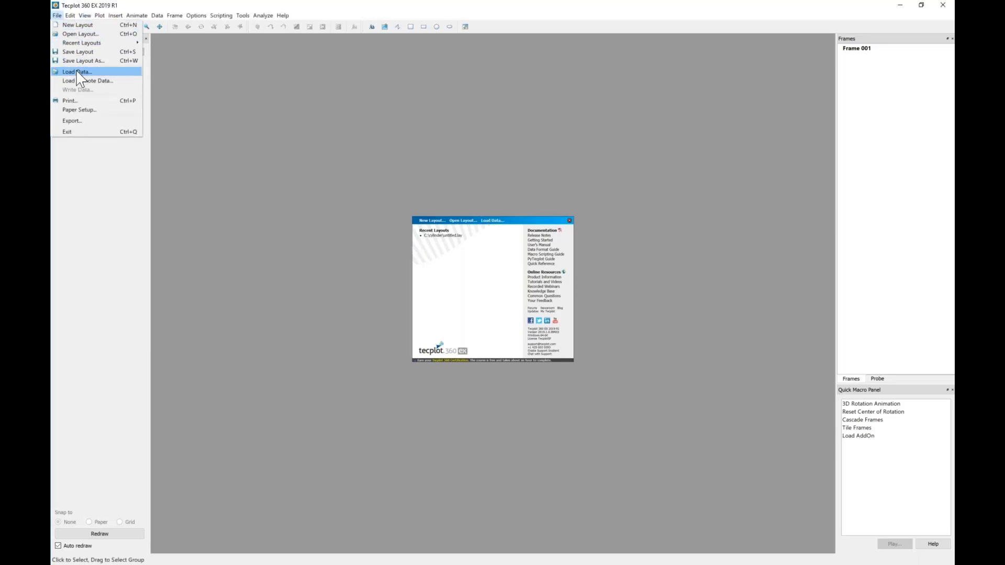
left_click(78, 72)
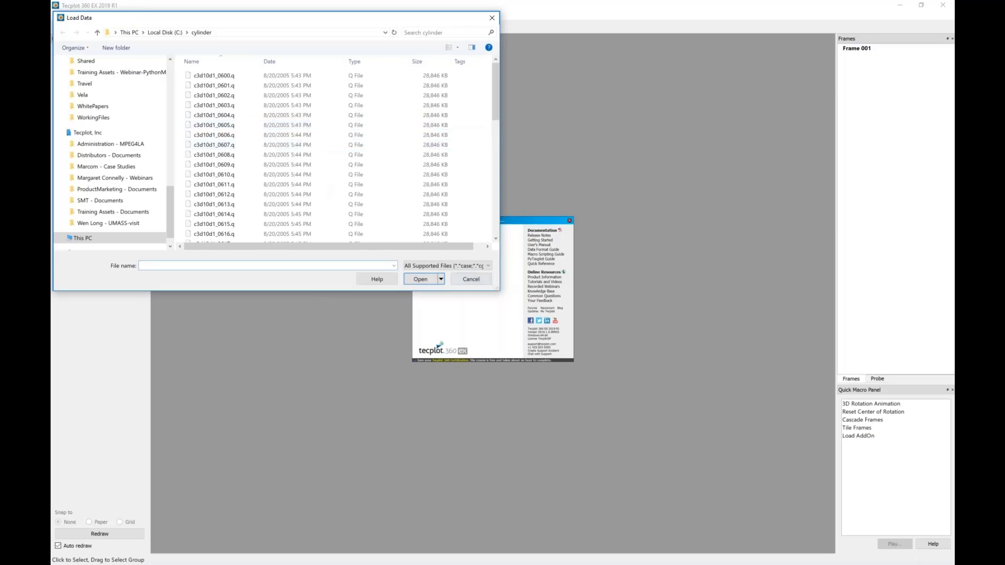
left_click_drag(502, 352, 505, 435)
scroll(502, 293, "down", 2)
scroll(501, 293, "down", 5)
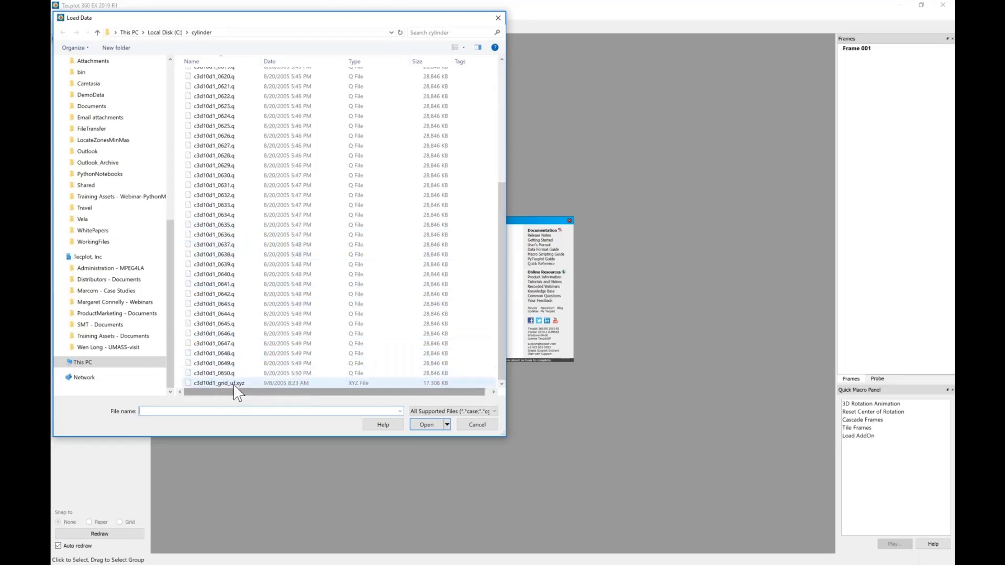
left_click(495, 411)
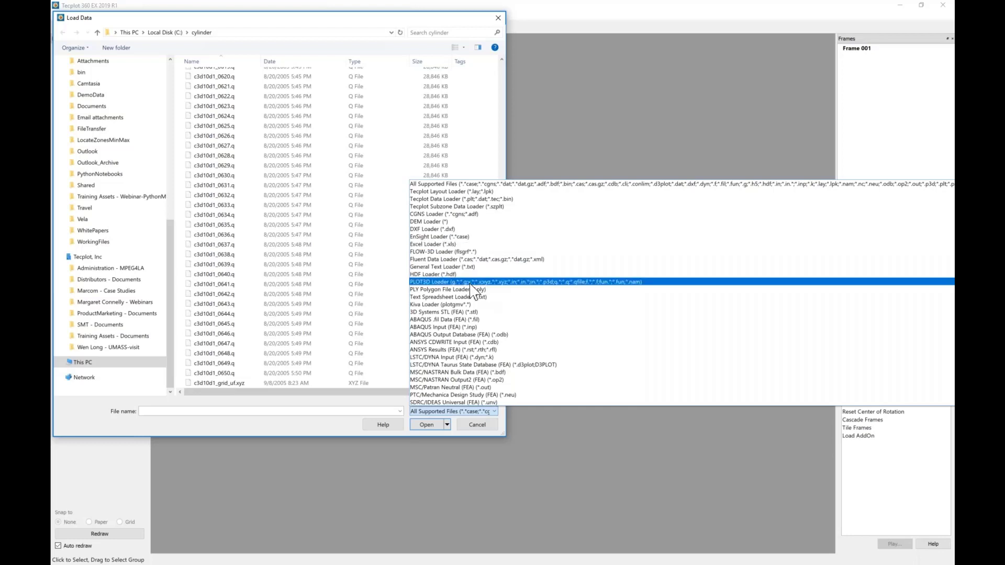
left_click(452, 186)
left_click(241, 199)
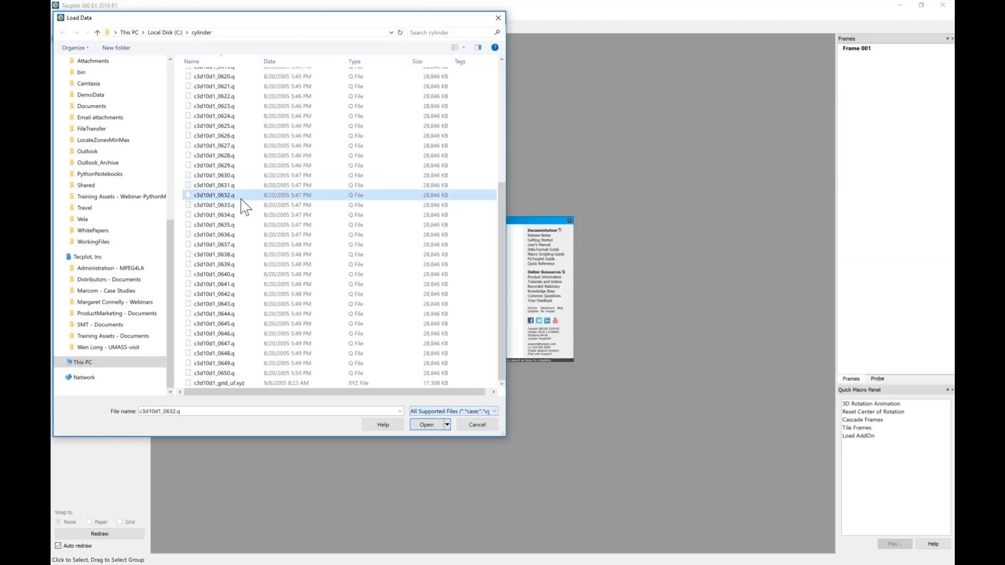
key("ctrl+a")
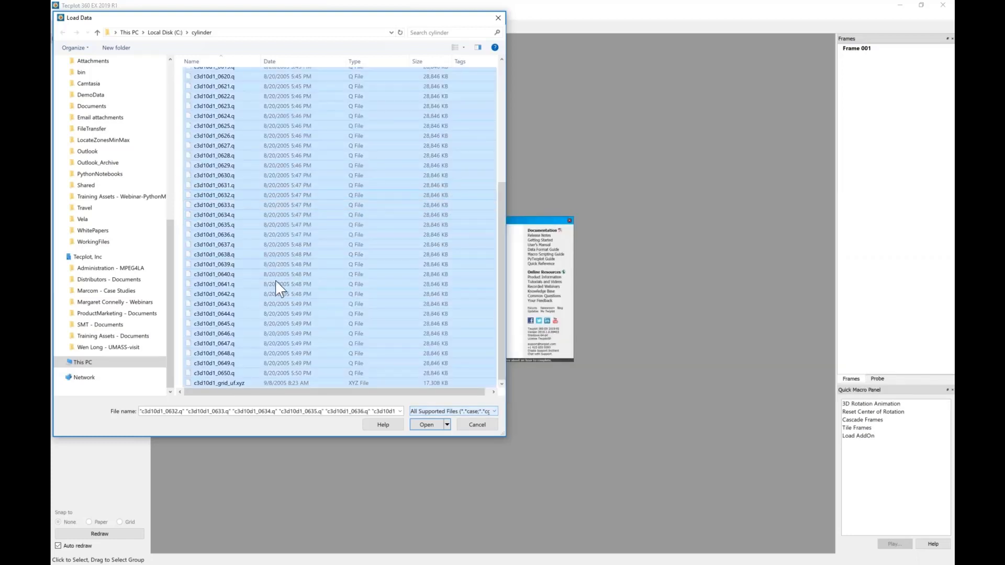
left_click(427, 424)
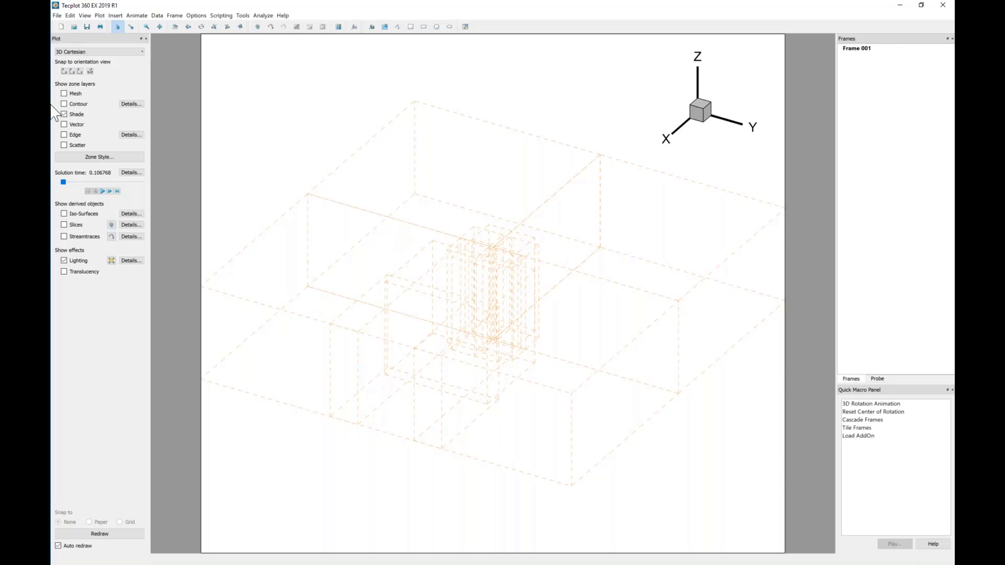
- Display the Contour zone layer and turn on surfaces for the active zones
left_click(70, 104)
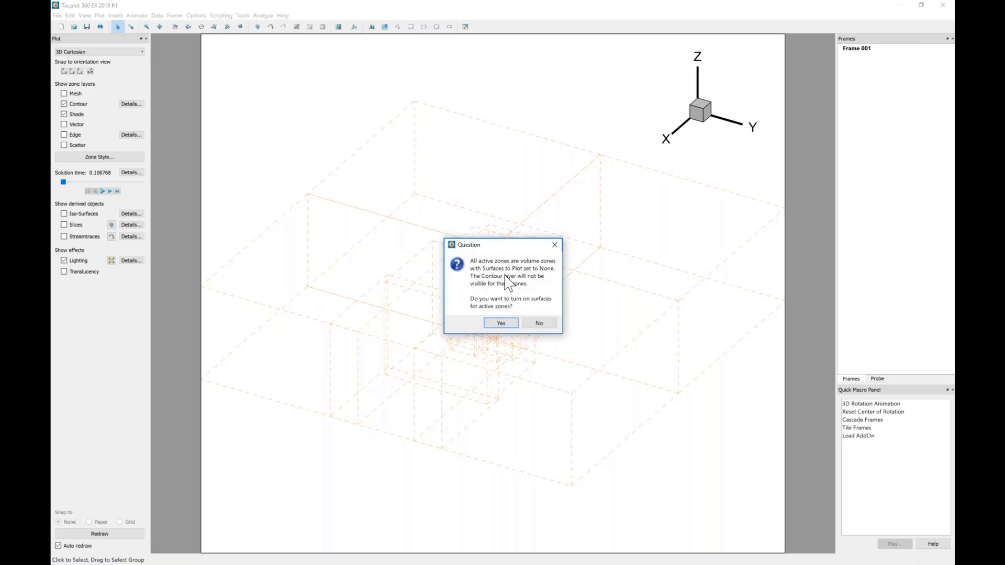
left_click(498, 323)
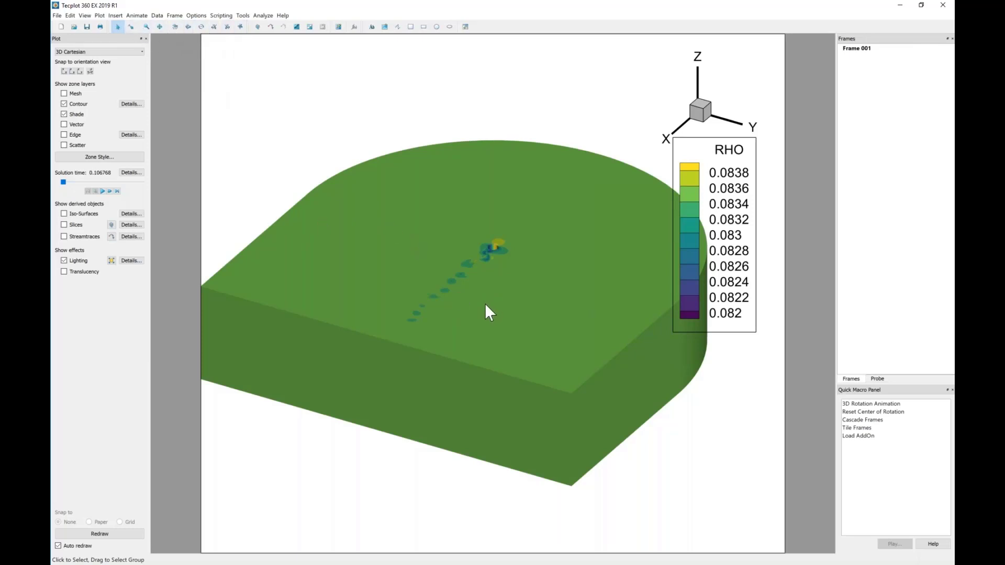
- Pan and rotate the 3D plot to examine the contoured volume from several angles
middle_click_drag(516, 328, 496, 264)
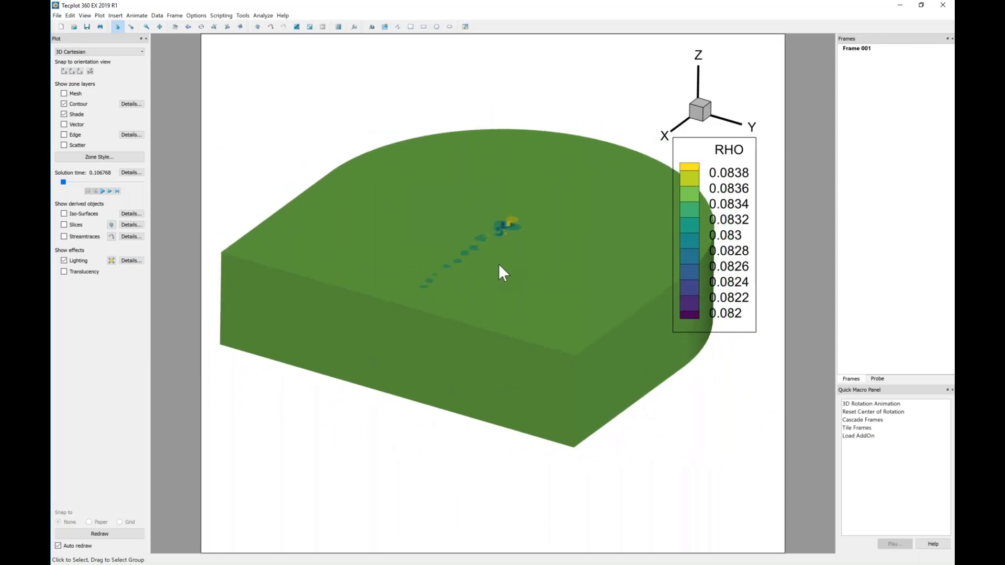
left_click(188, 26)
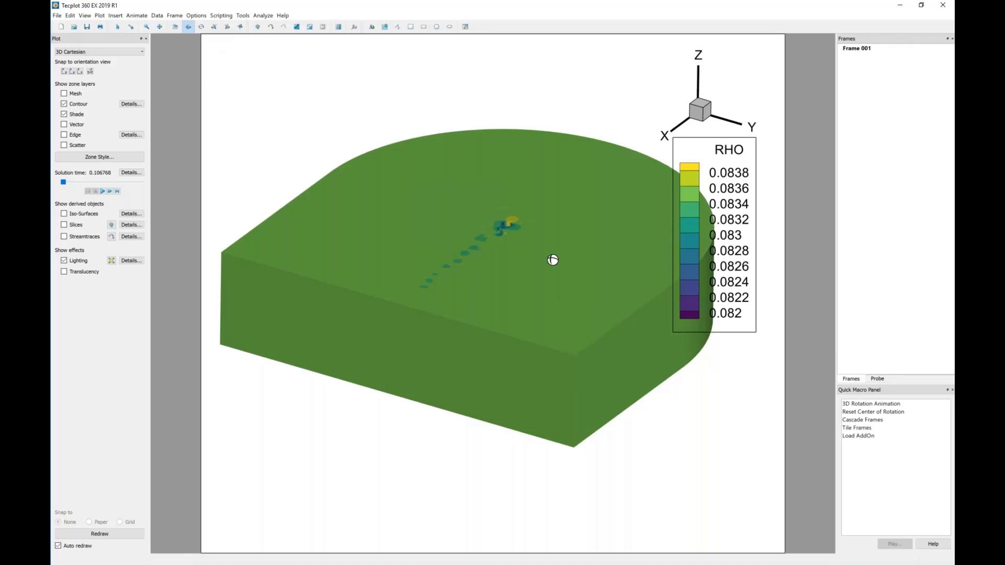
left_click_drag(552, 260, 413, 98)
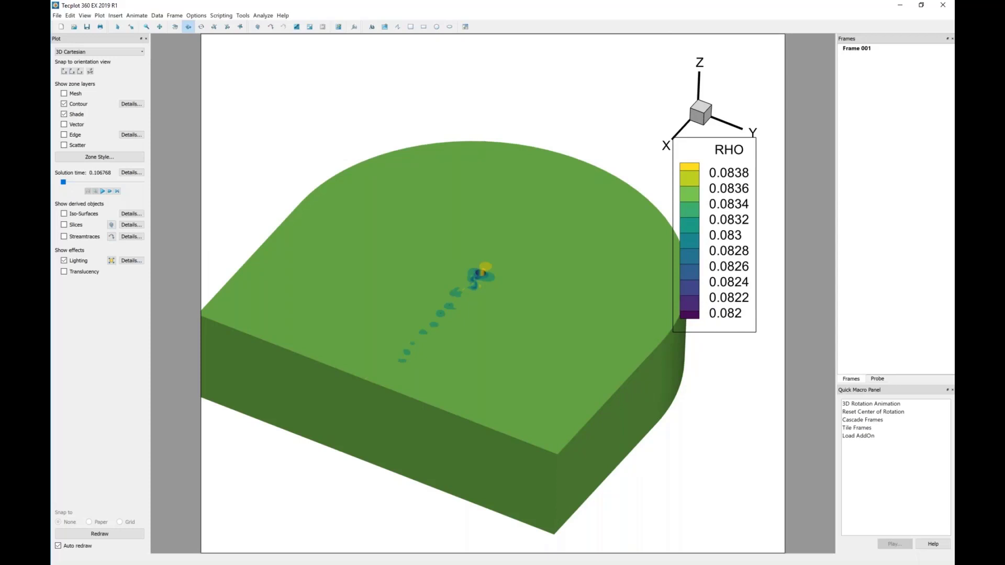
left_click_drag(499, 265, 508, 217)
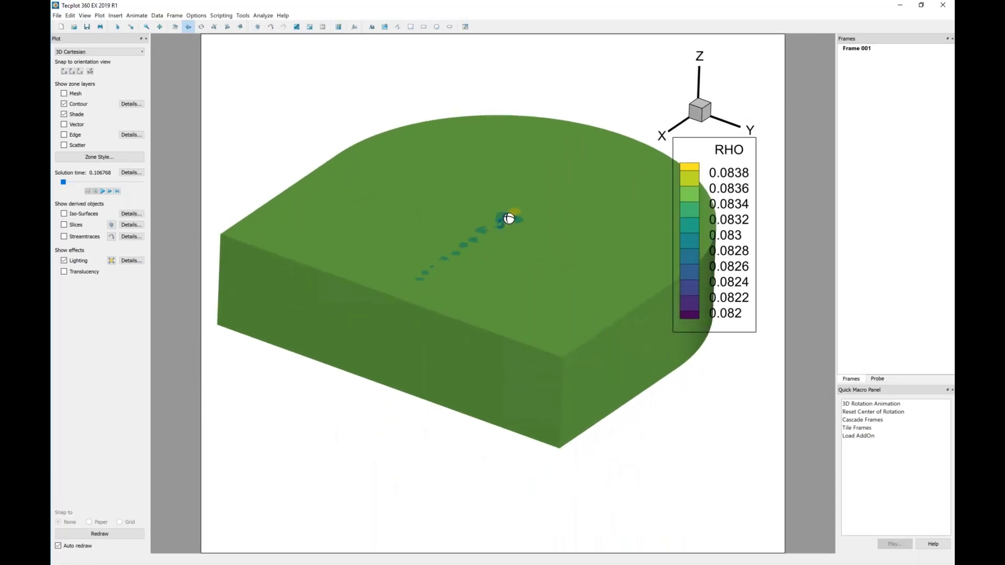
left_click_drag(509, 217, 448, 263)
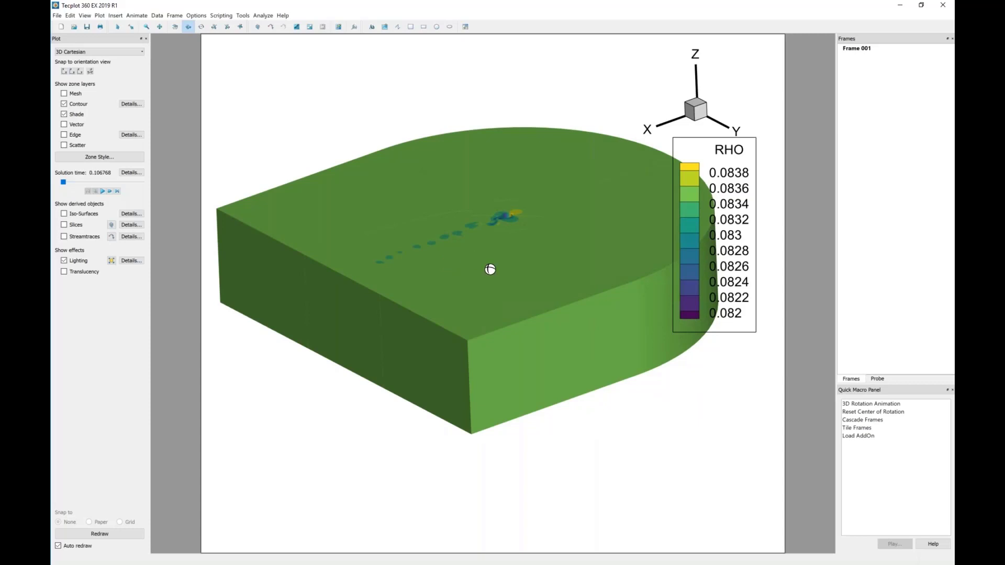
right_click_drag(526, 299, 519, 342)
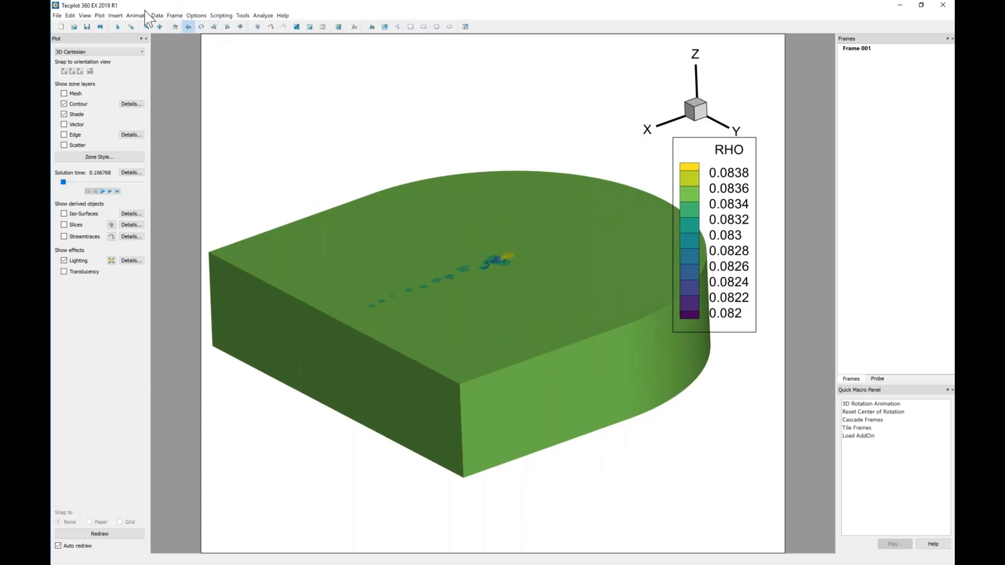
- Open the Data Set Information in an enlarged window and look through the full list of zones and variables
left_click(157, 16)
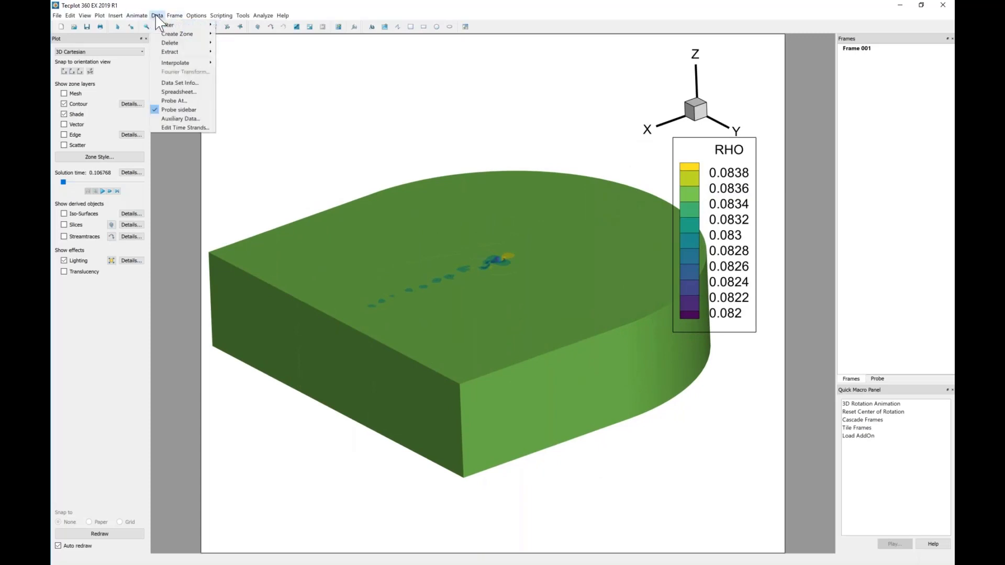
left_click(171, 84)
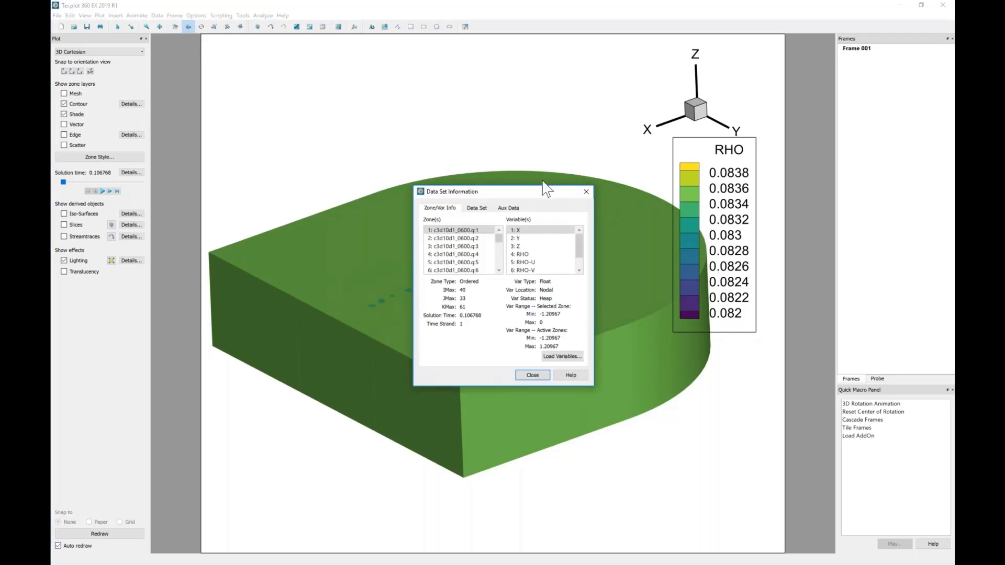
left_click_drag(547, 188, 637, 100)
left_click_drag(683, 296, 790, 381)
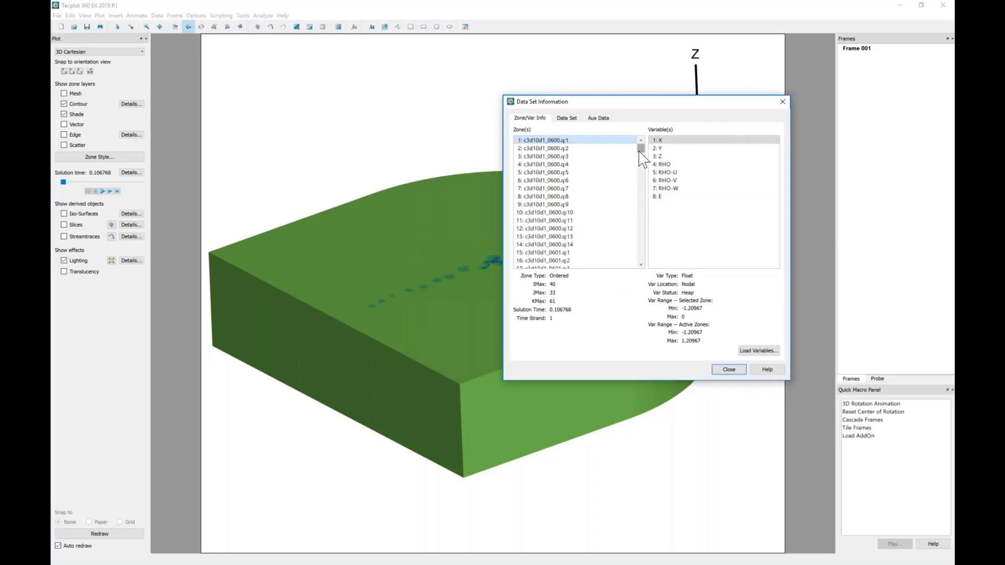
scroll(641, 154, "down", 1)
left_click_drag(639, 150, 644, 267)
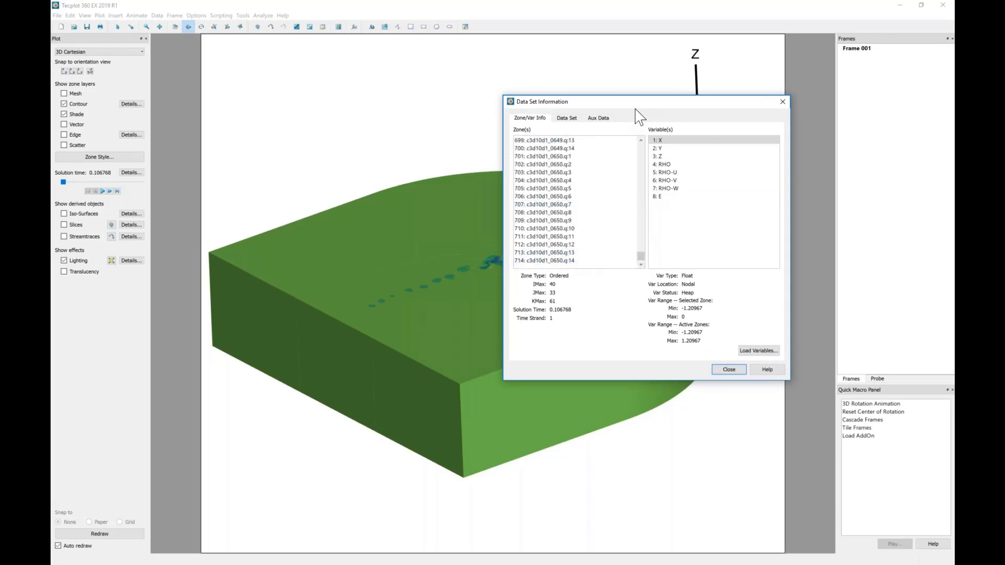
left_click_drag(629, 104, 732, 96)
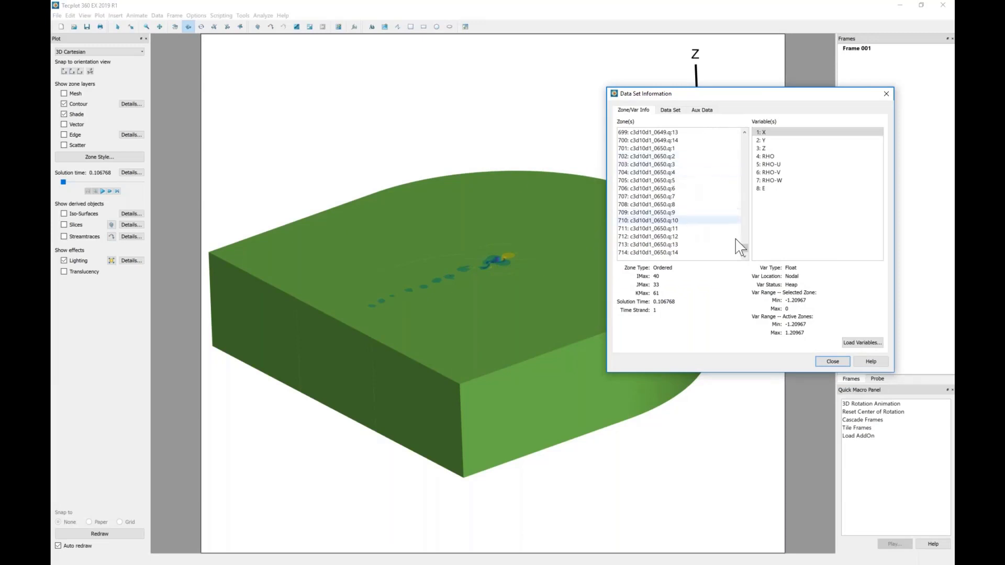
left_click_drag(744, 249, 742, 135)
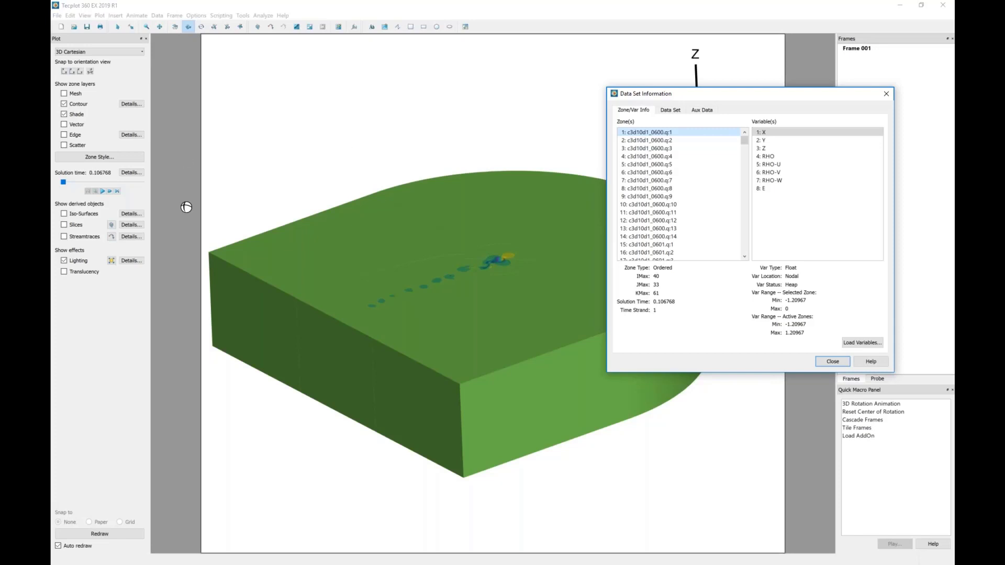
- Display the Edge zone layer to outline the blocks and select the outer zone 14 in the plot
left_click(72, 136)
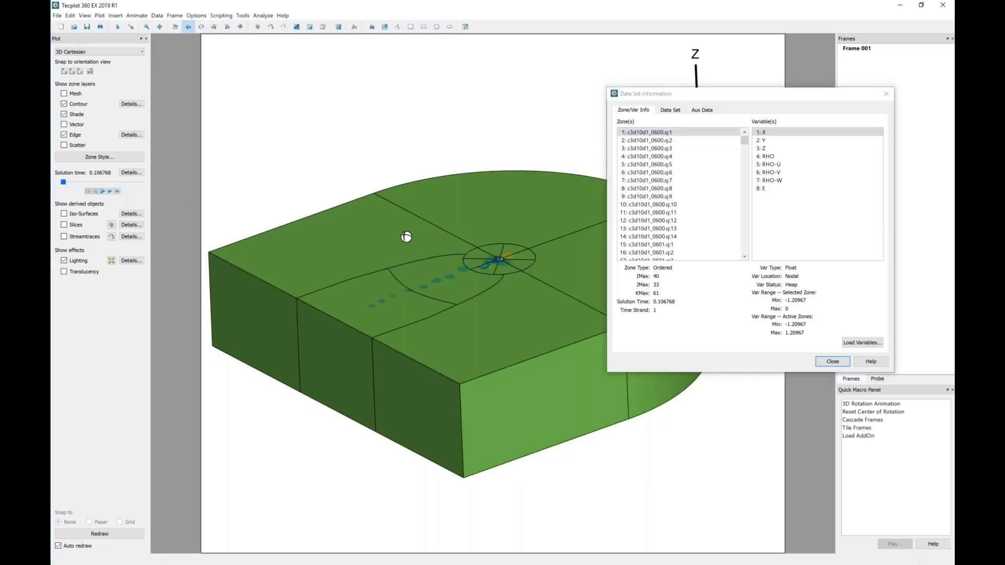
left_click_drag(404, 232, 555, 117)
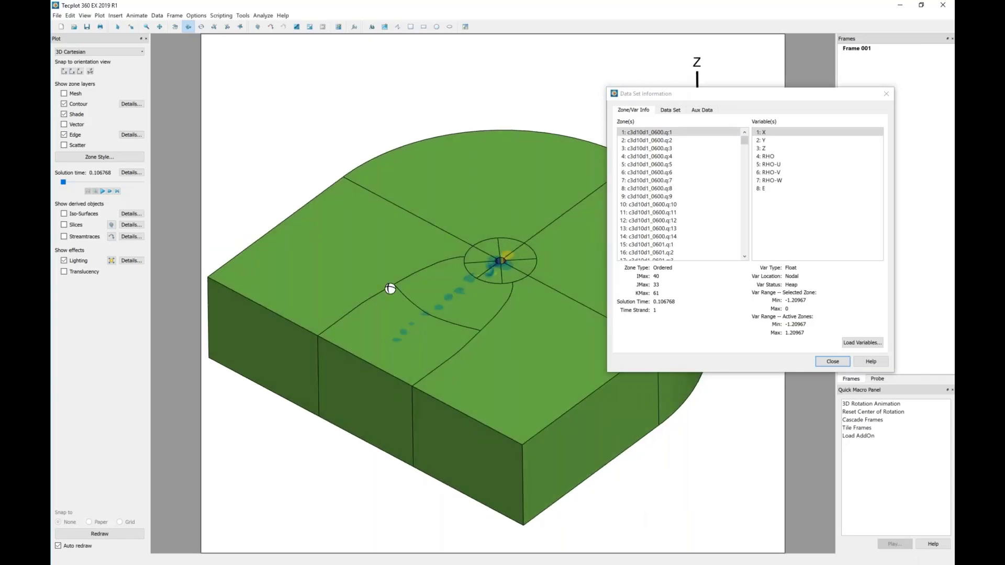
key("s")
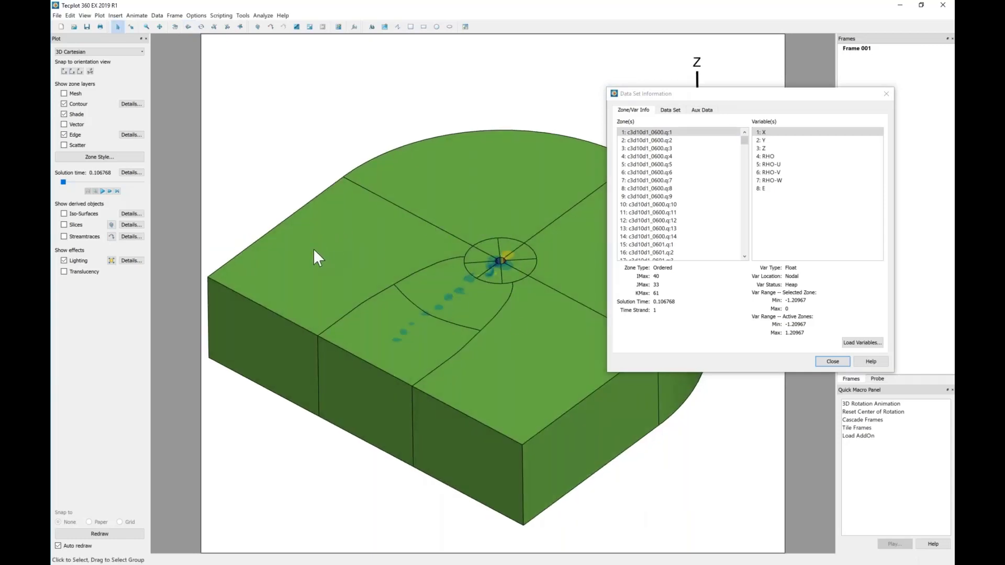
left_click(313, 250)
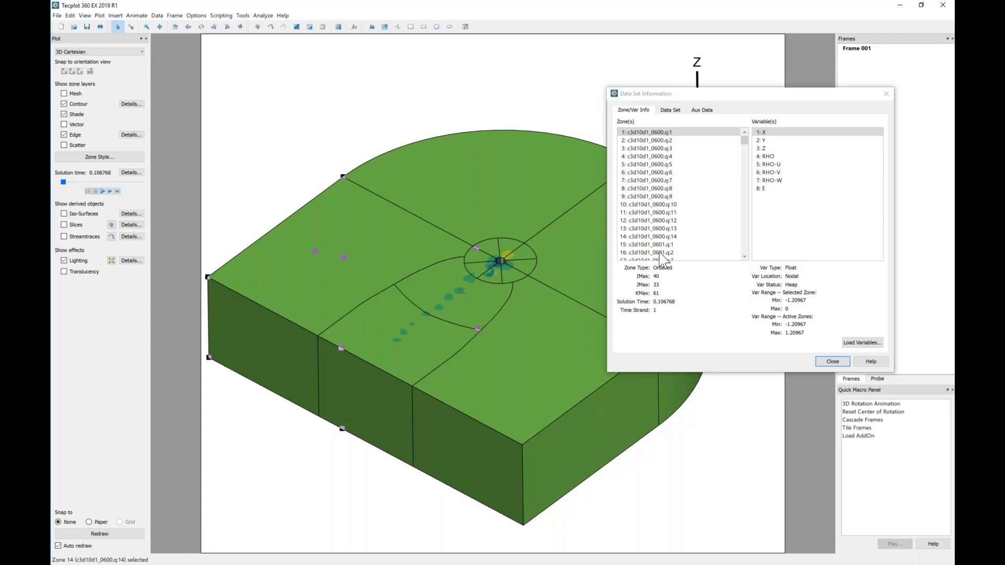
- Compare the dimensions, solution time and time strand of zones c3d10d1_0600.q:14 and c3d10d1_0601.q:14 in the data set information
left_click(638, 237)
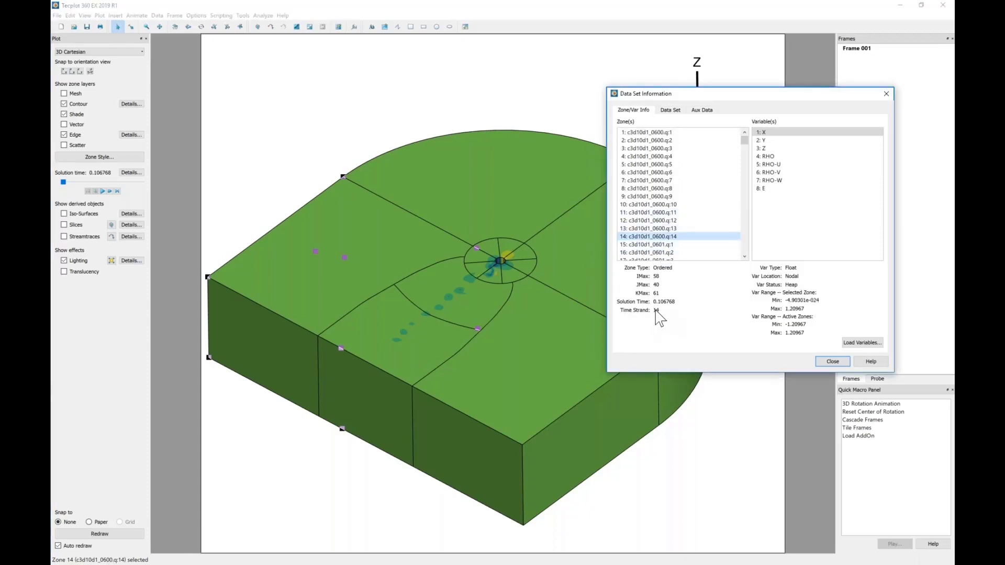
left_click(743, 256)
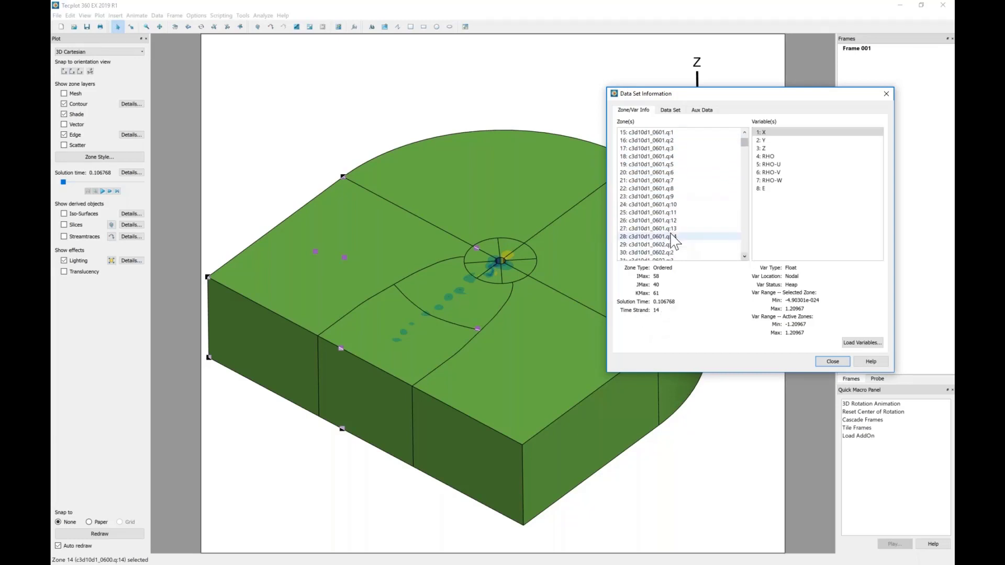
left_click(651, 237)
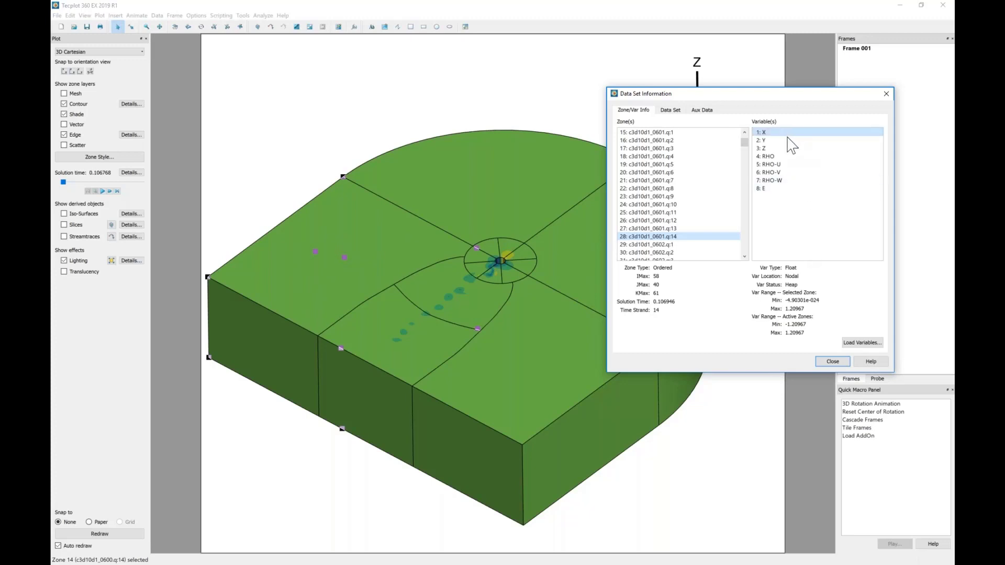
- Check the load status and value ranges of RHO, RHO-U, RHO-V and RHO-W for zone c3d10d1_0601.q:14 in the data set information
left_click(787, 157)
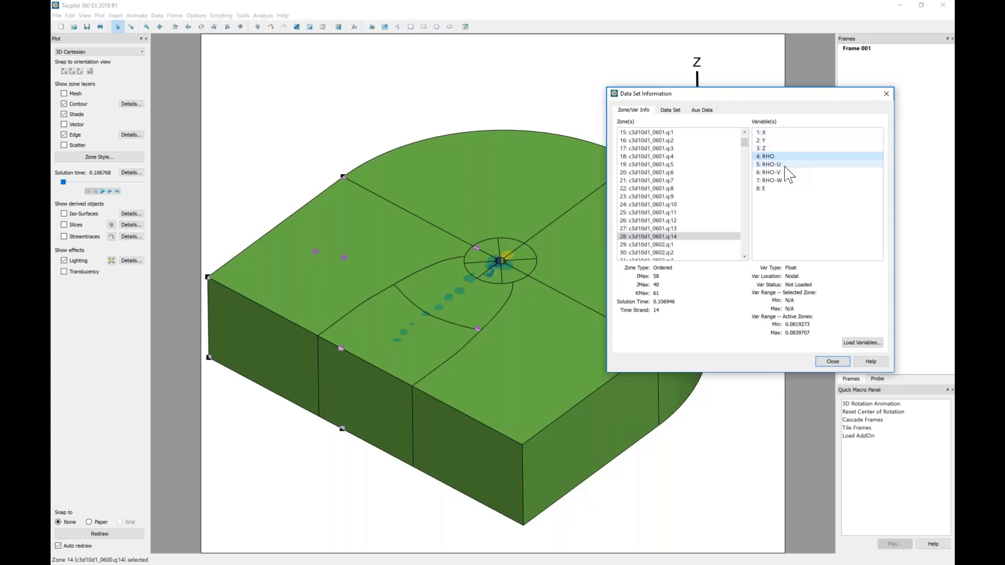
left_click(786, 164)
left_click(786, 172)
left_click(787, 180)
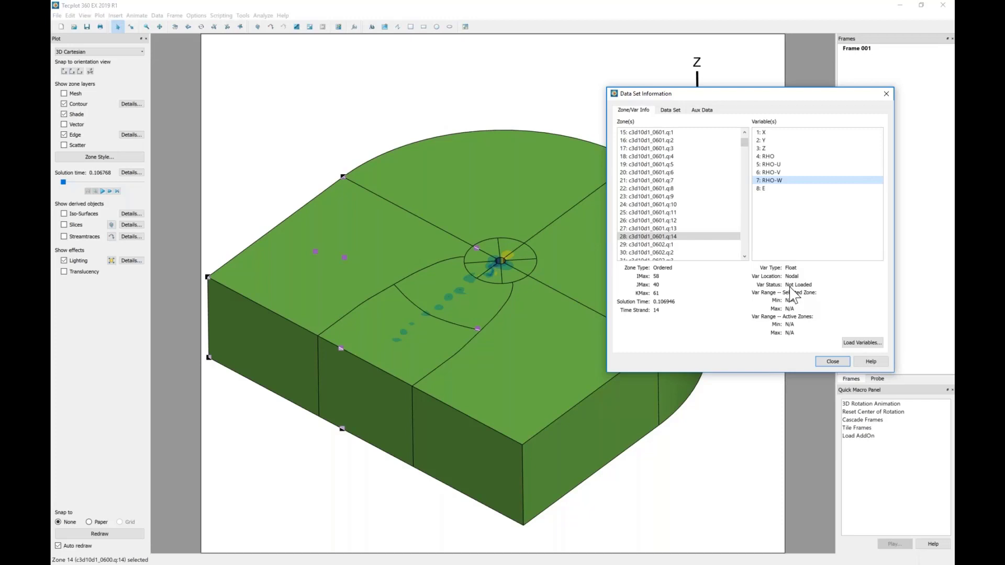
left_click(774, 156)
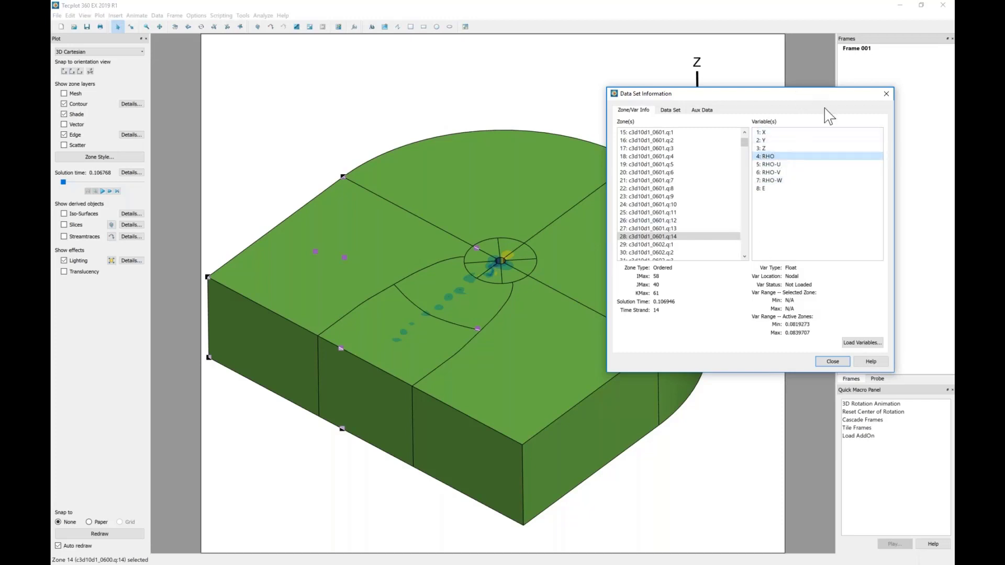
- Advance the plot to the next time step, 0.106946, keeping the Data Set Information window clear of the model
left_click_drag(824, 94, 892, 212)
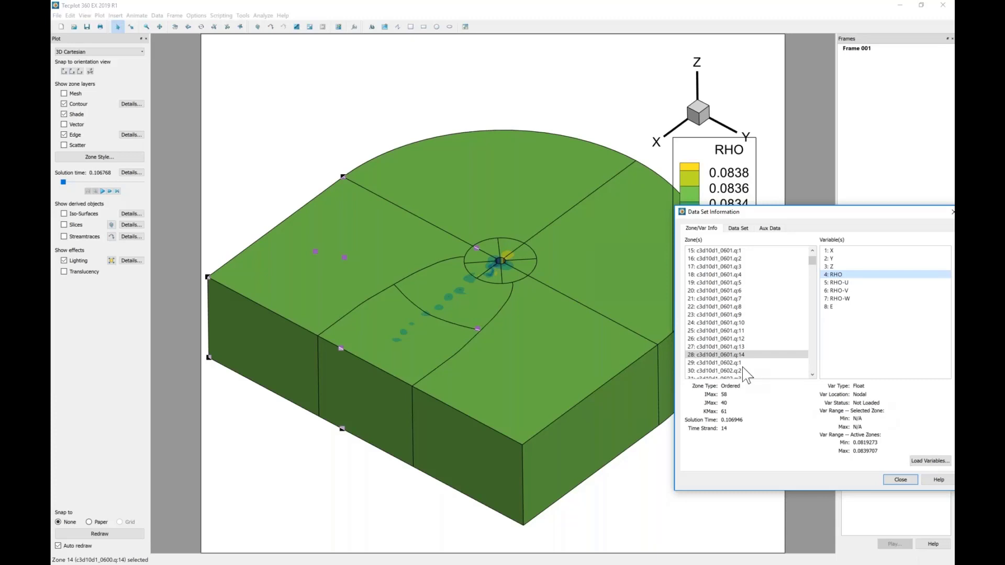
left_click(111, 192)
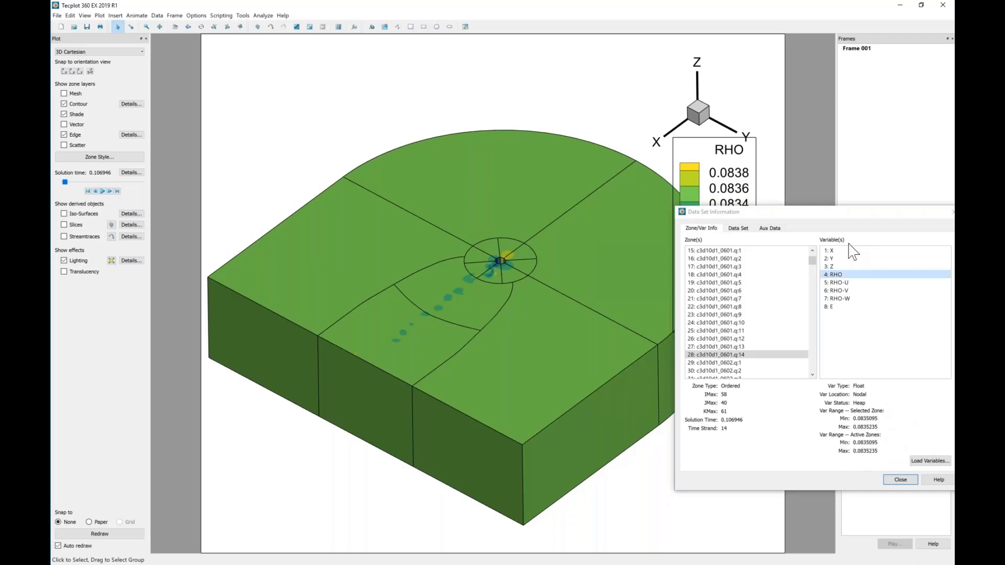
left_click_drag(836, 216, 791, 205)
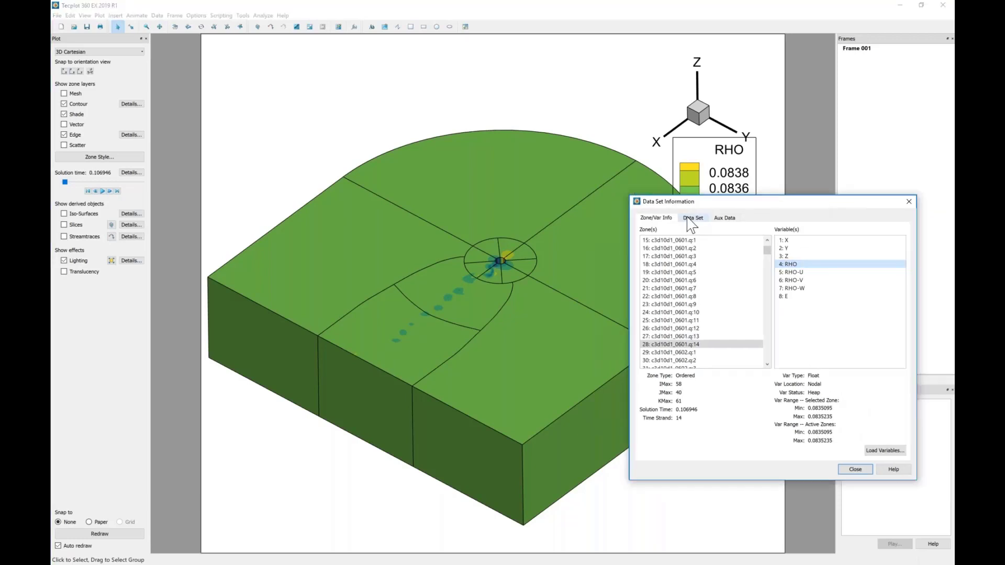
- Review the data set's source files and the auxiliary data of zone c3d10d1_0600.q:1 with names shown in full, and close the data set information
left_click(690, 219)
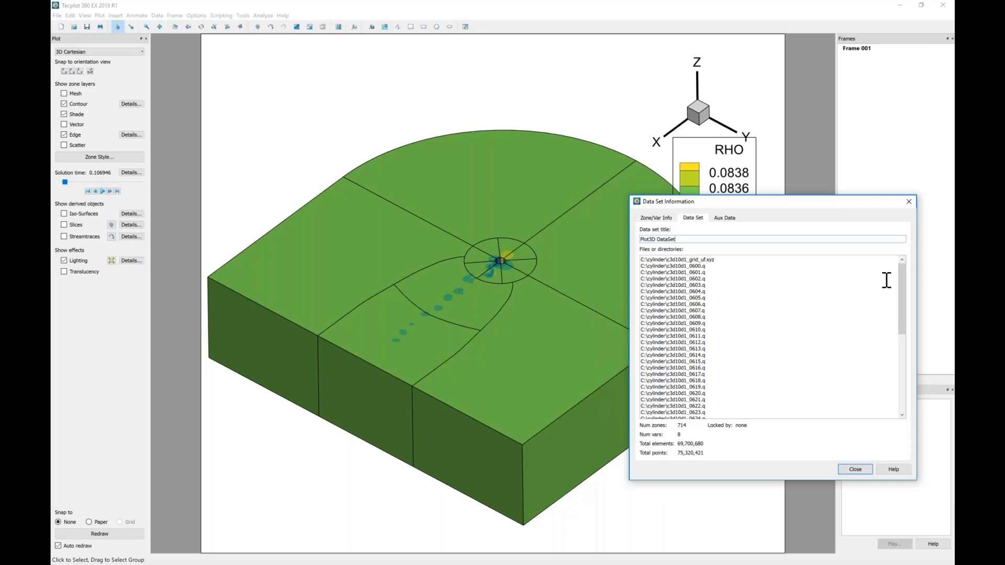
left_click_drag(901, 293, 901, 388)
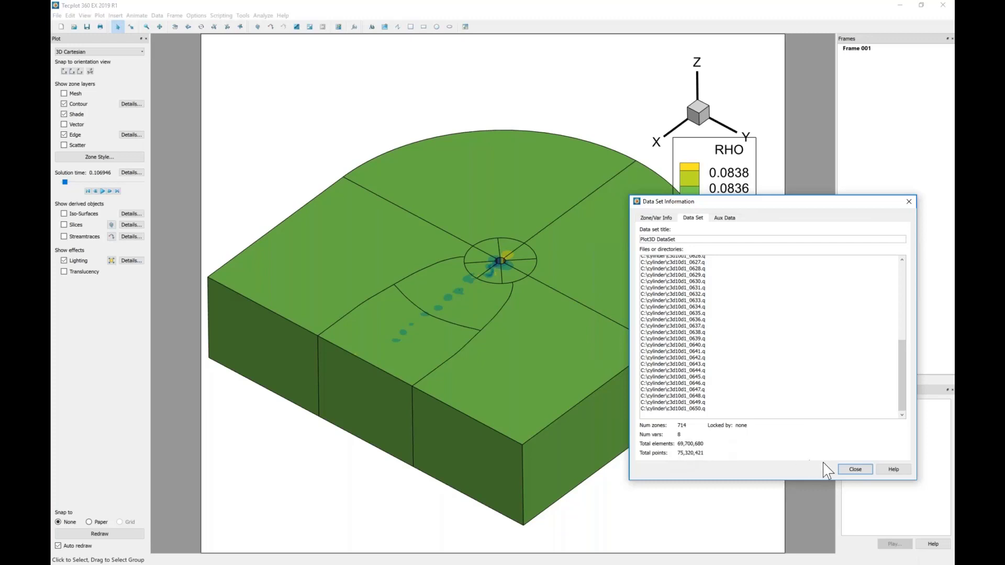
left_click(722, 219)
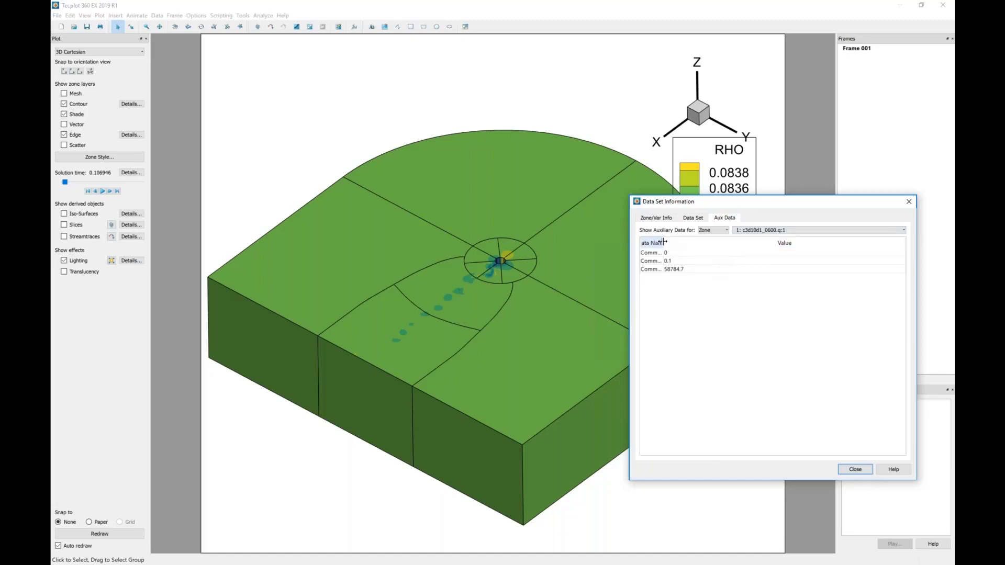
left_click_drag(672, 241, 749, 241)
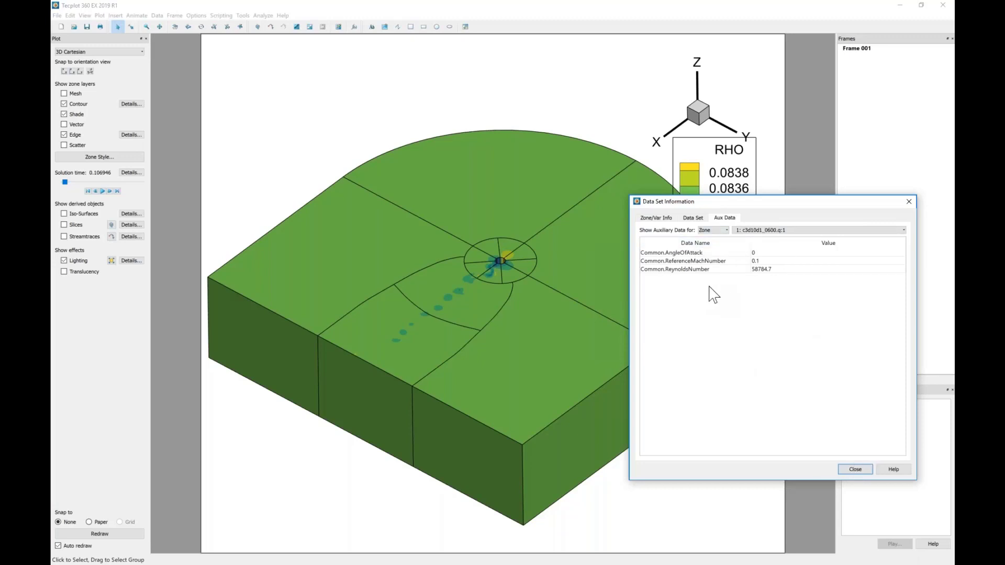
left_click(854, 469)
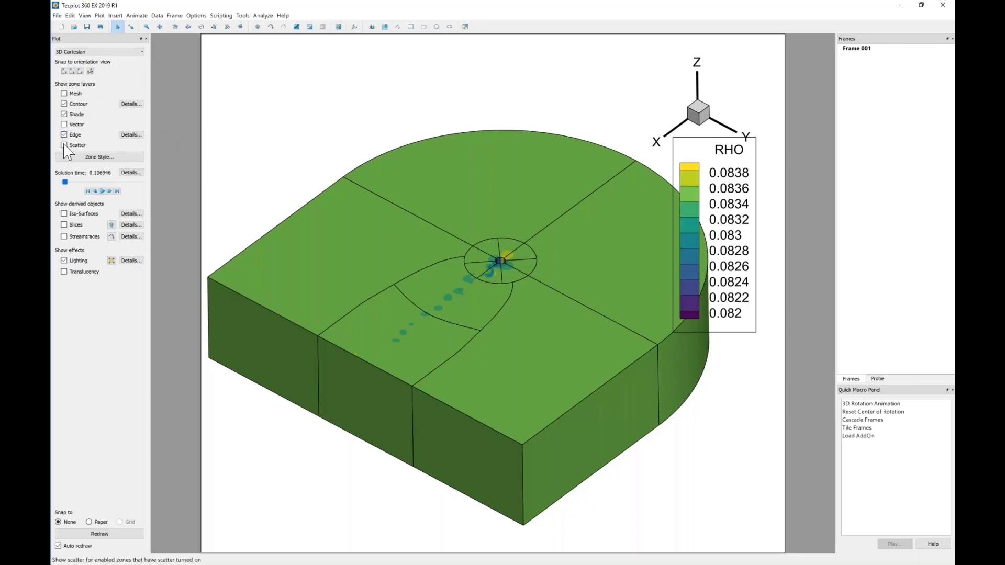
- Hide the Contour zone layer and show it again to compare the plot with and without contours
left_click(64, 103)
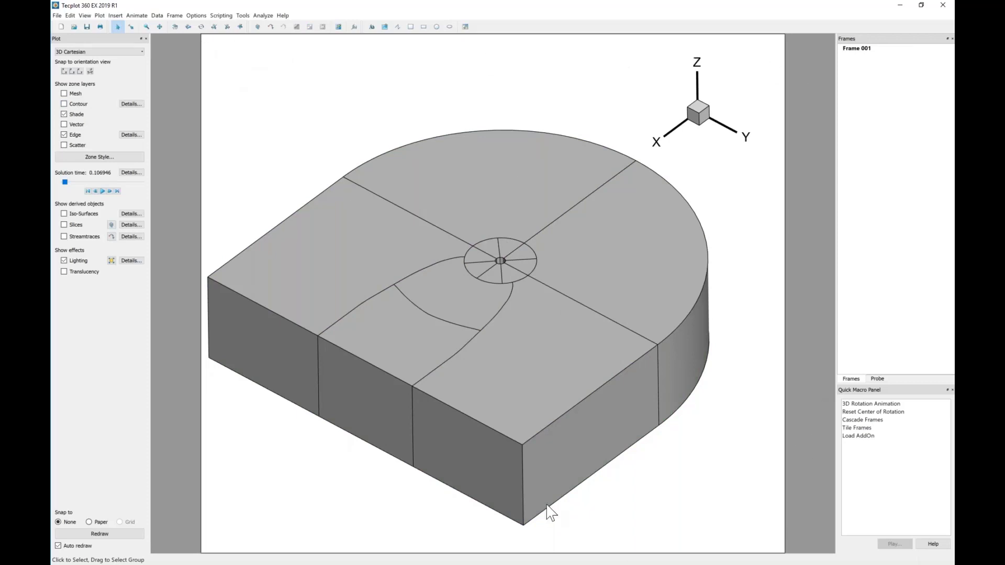
left_click(64, 104)
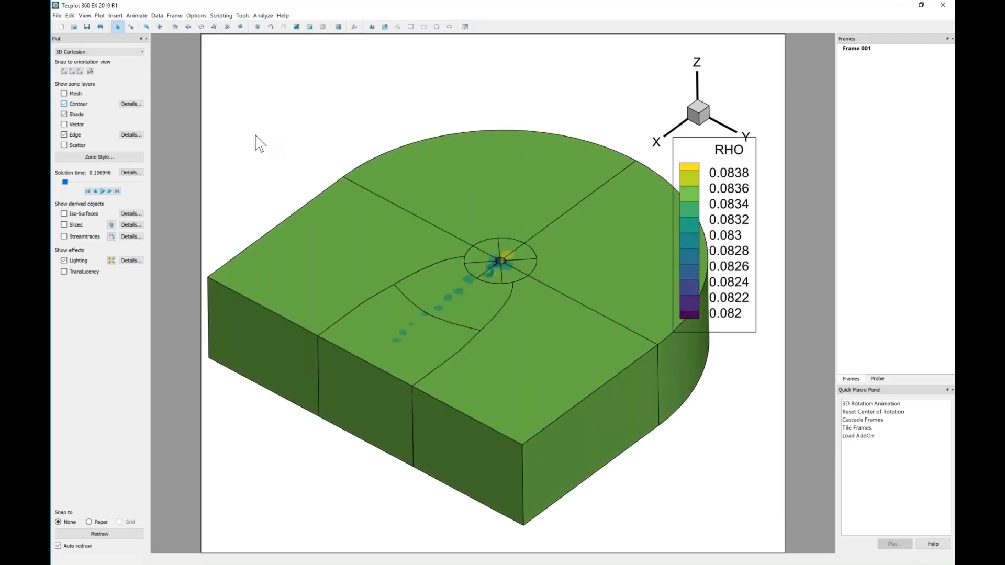
- Open the Zone Style settings in an enlarged window clear of the plot and select the back outer zone 15 in the plot
left_click(440, 177)
left_click(570, 357)
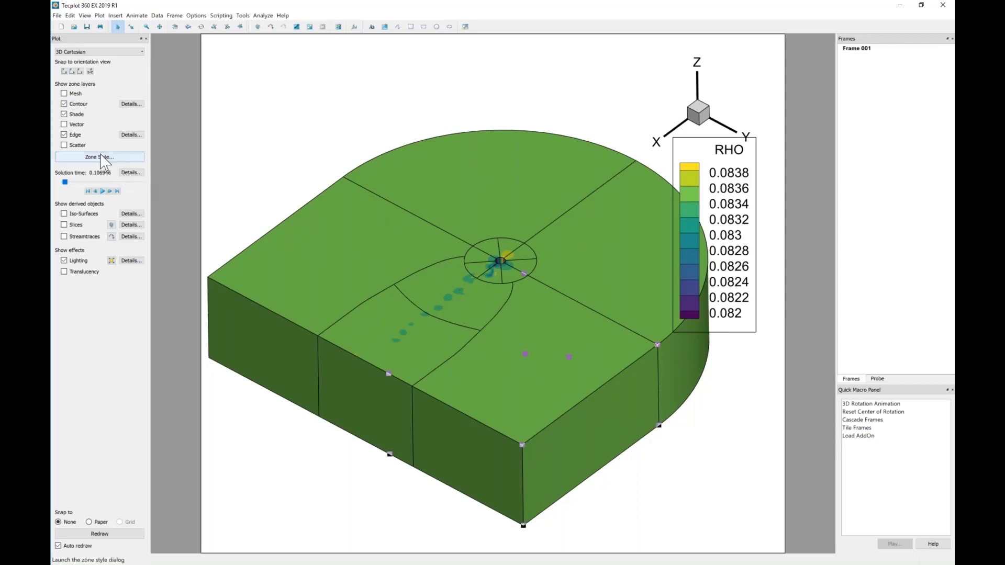
left_click(101, 156)
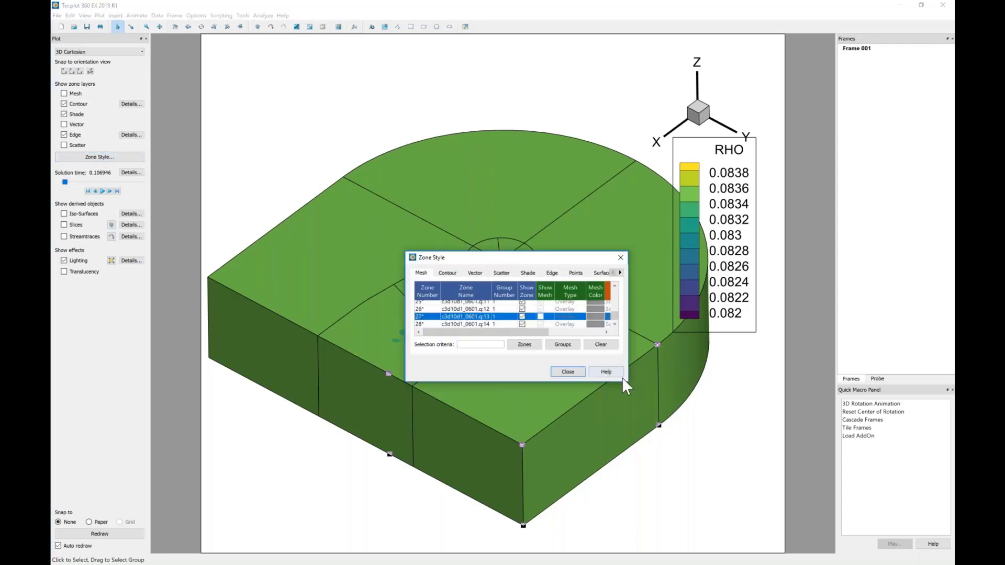
left_click_drag(627, 381, 829, 410)
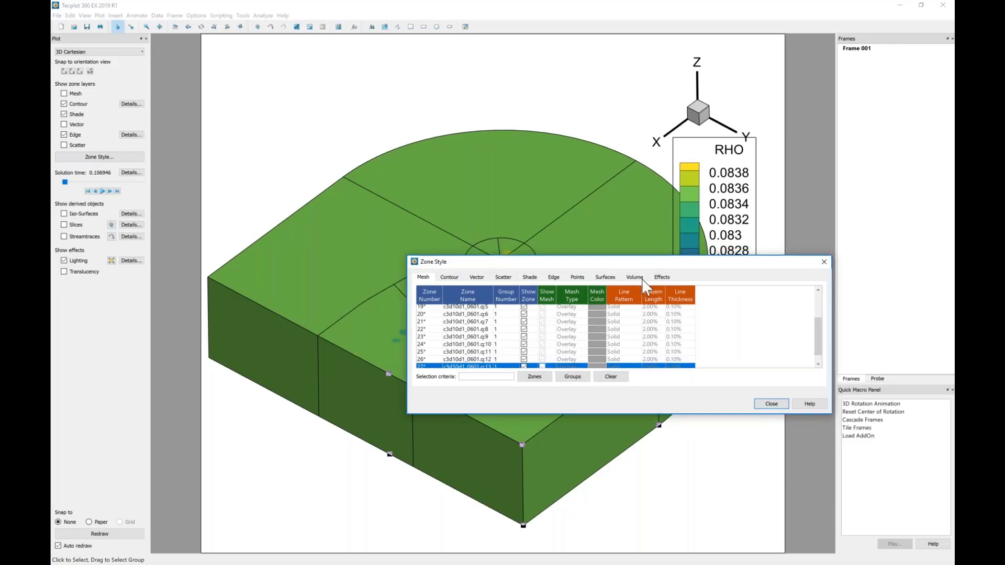
left_click_drag(644, 256, 704, 371)
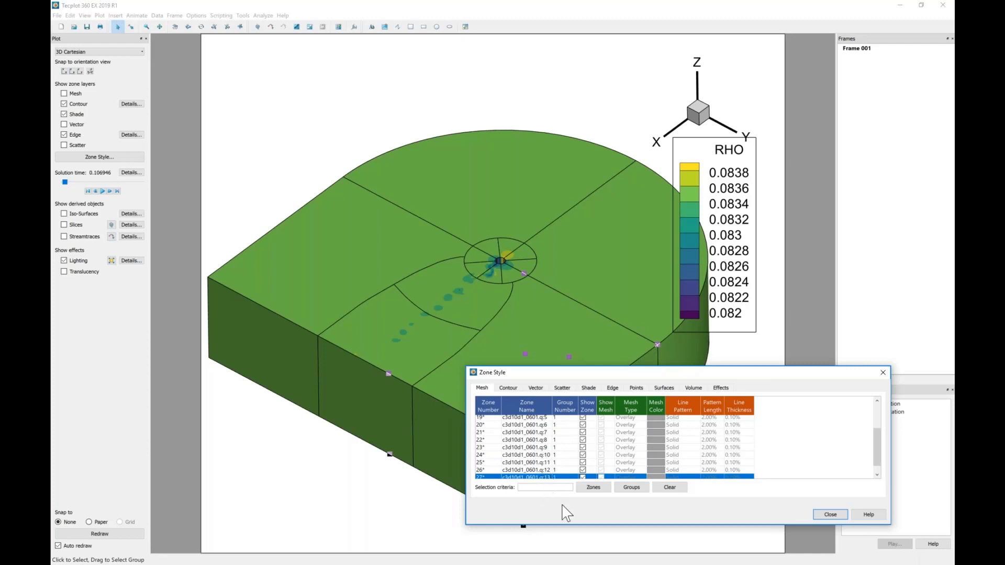
left_click_drag(572, 524, 570, 540)
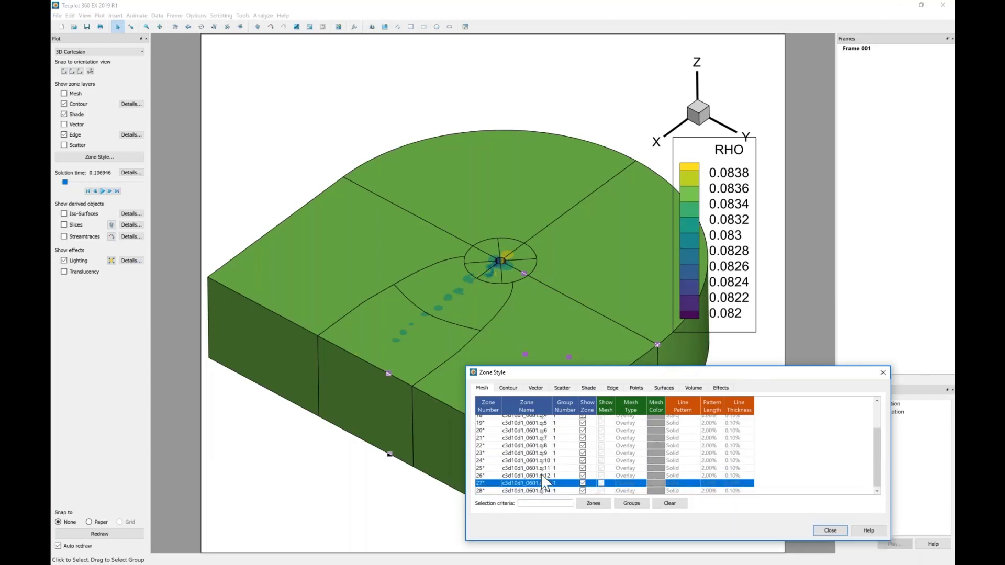
left_click(509, 172)
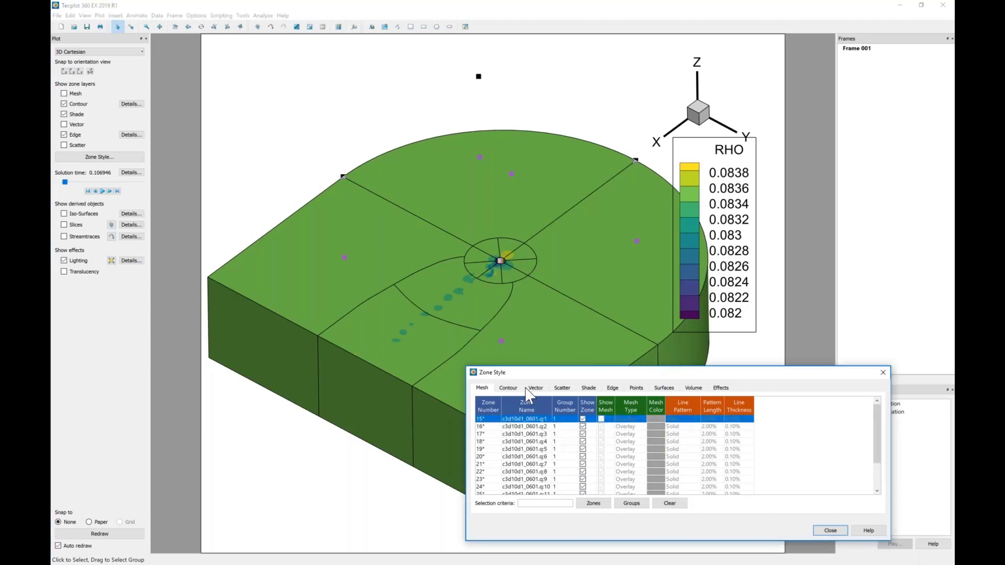
- Try the Lines and the Lines and flood contour types on zone 15, and restore Flood
left_click(508, 388)
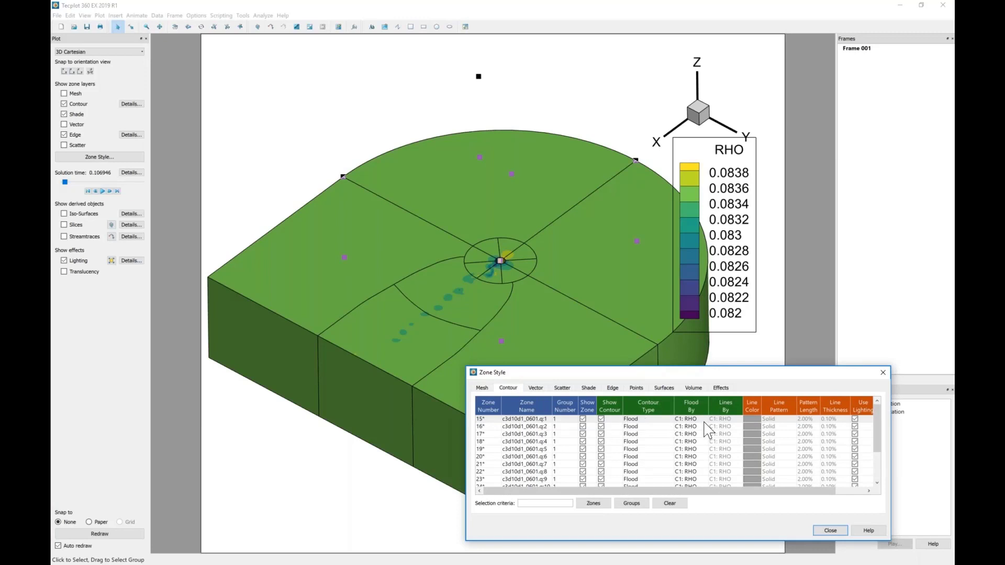
right_click(656, 421)
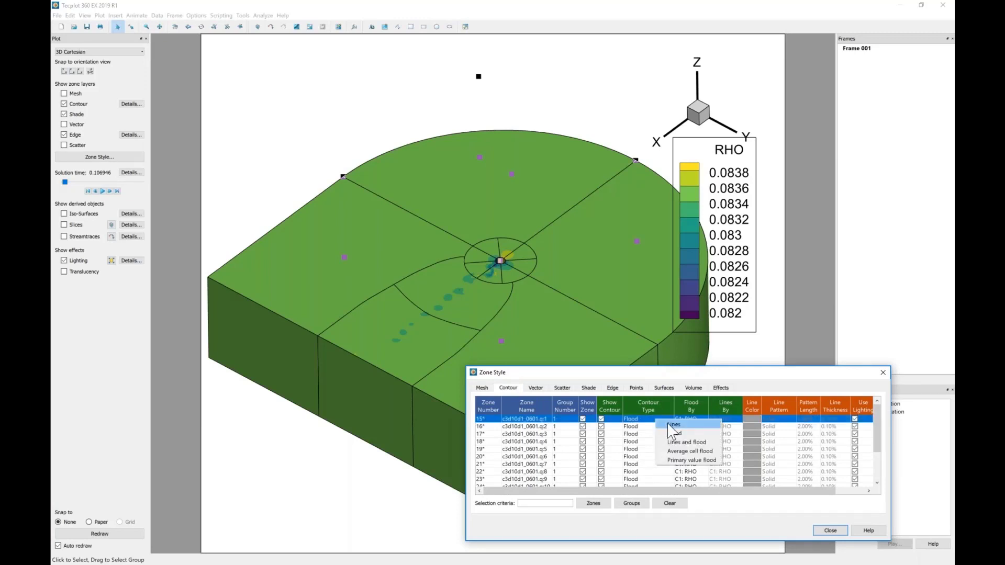
left_click(672, 425)
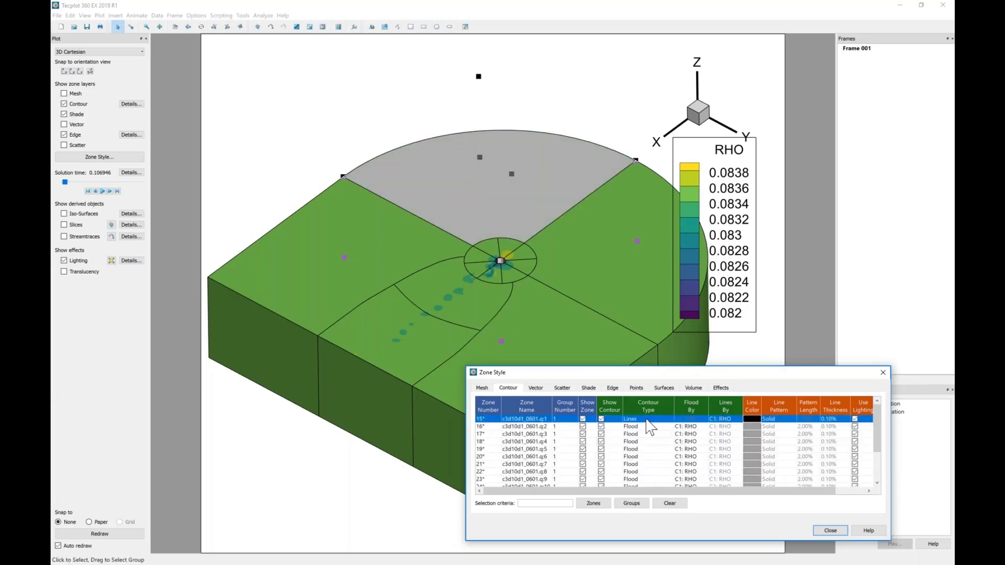
left_click(647, 421)
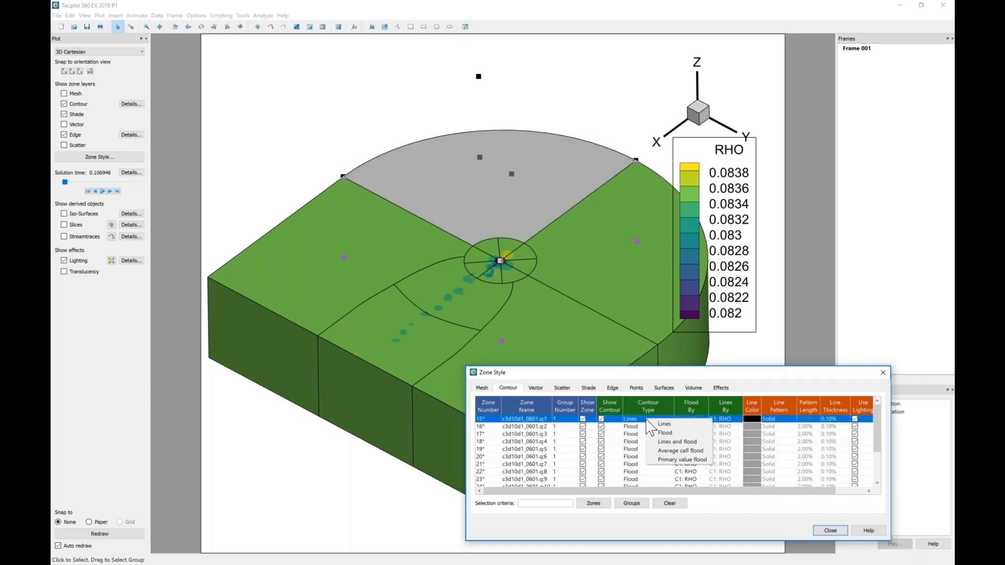
left_click(677, 442)
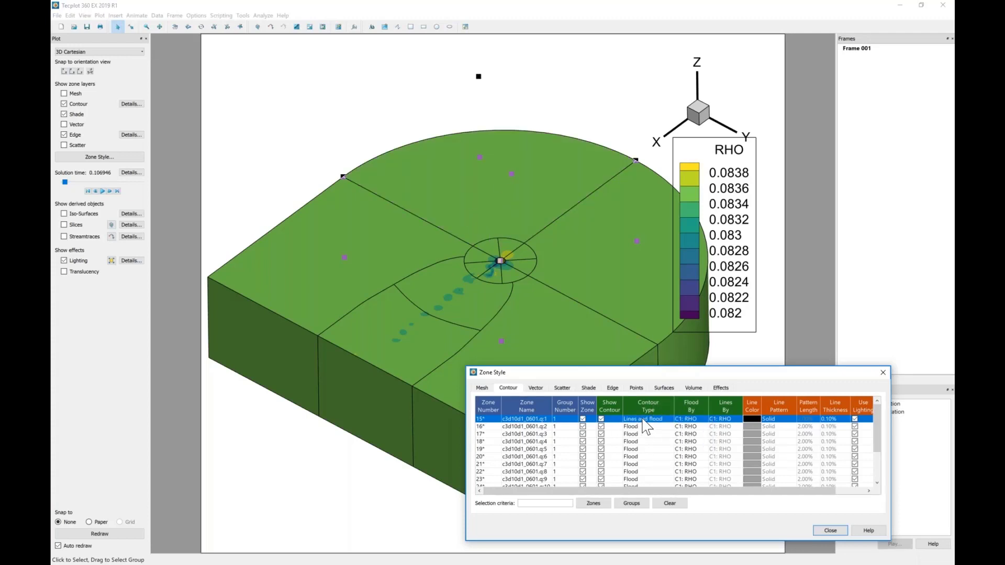
left_click(642, 420)
- Set the contour type of all listed zones to Lines and flood, and enlarge the Zone Style window to show every zone
left_click(644, 441)
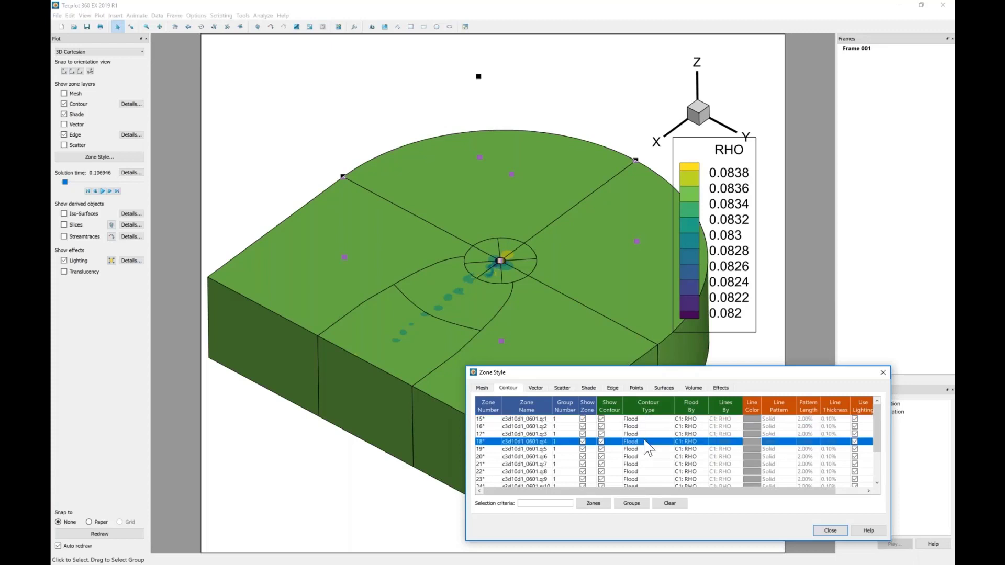
key("ctrl+a")
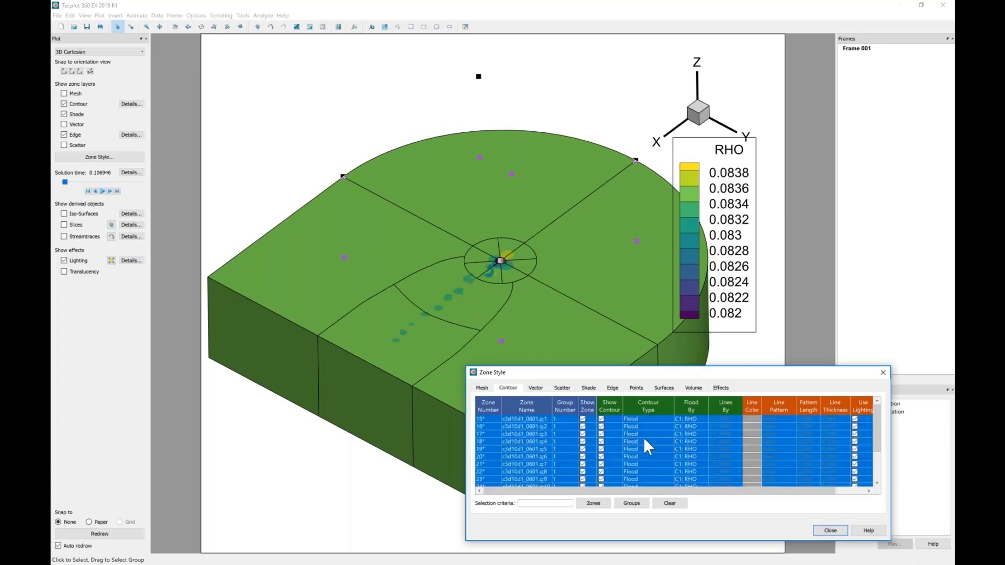
left_click(643, 437)
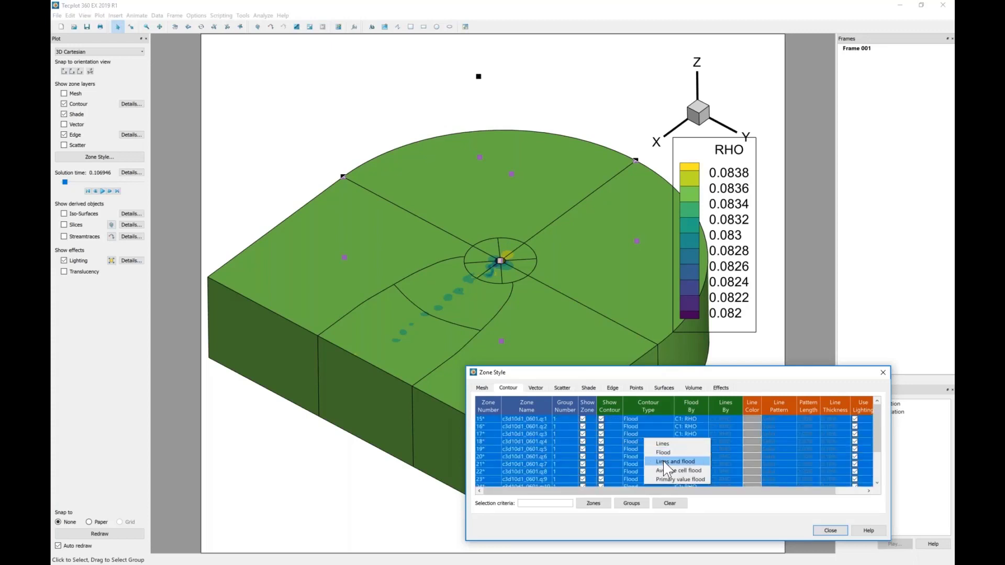
left_click(675, 461)
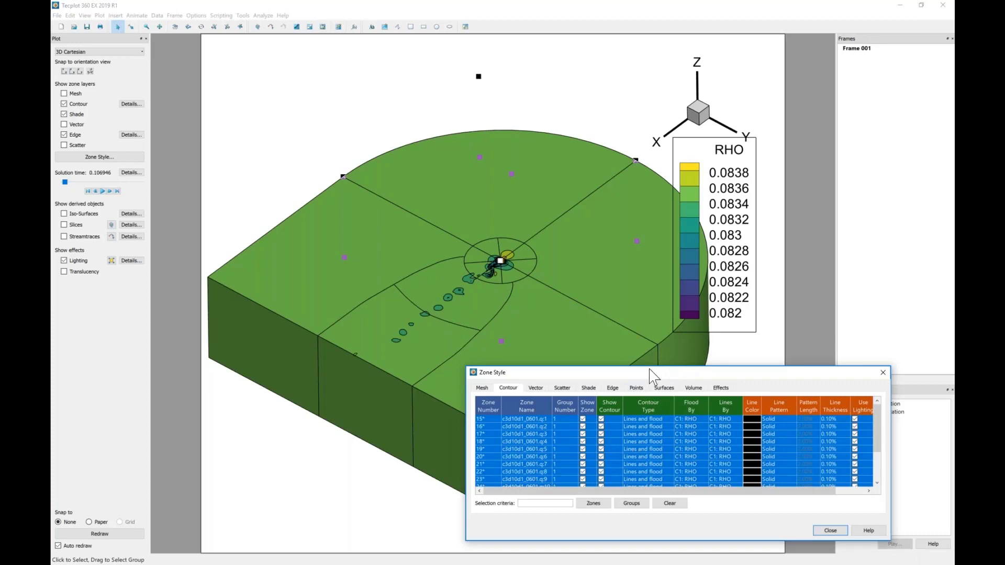
left_click_drag(652, 367, 652, 312)
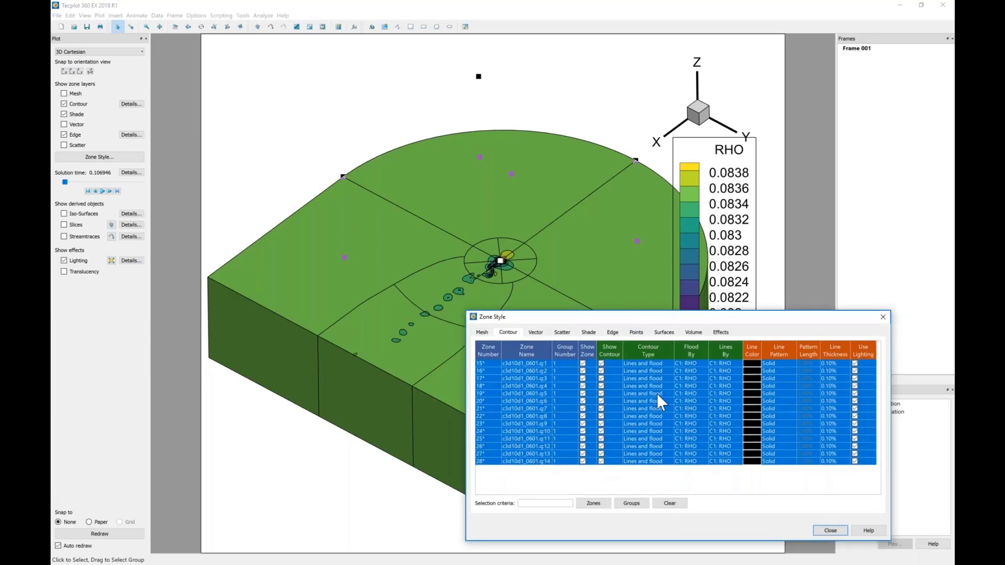
left_click(643, 408)
left_click(642, 409)
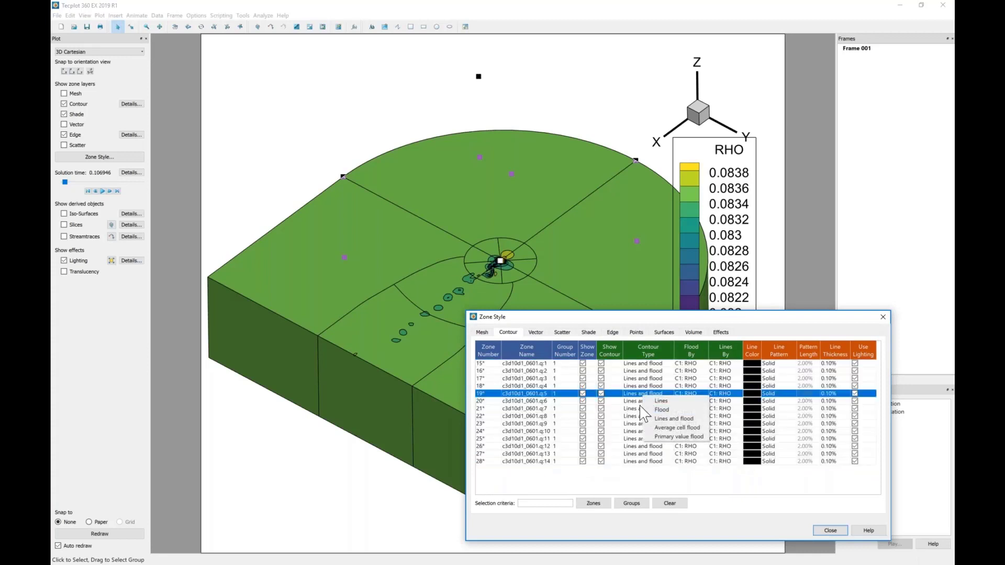
left_click(683, 394)
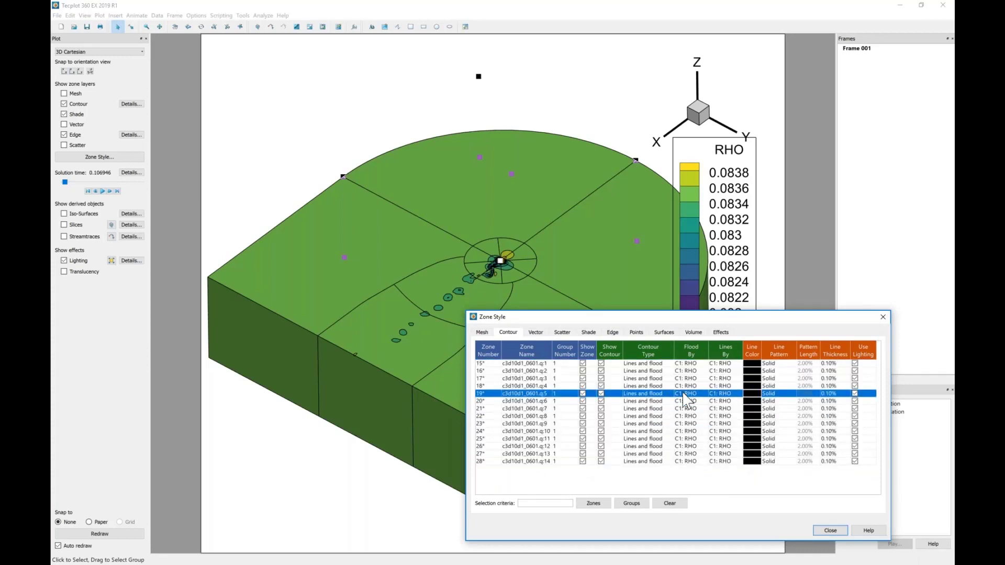
left_click(683, 393)
left_click(750, 391)
left_click(749, 392)
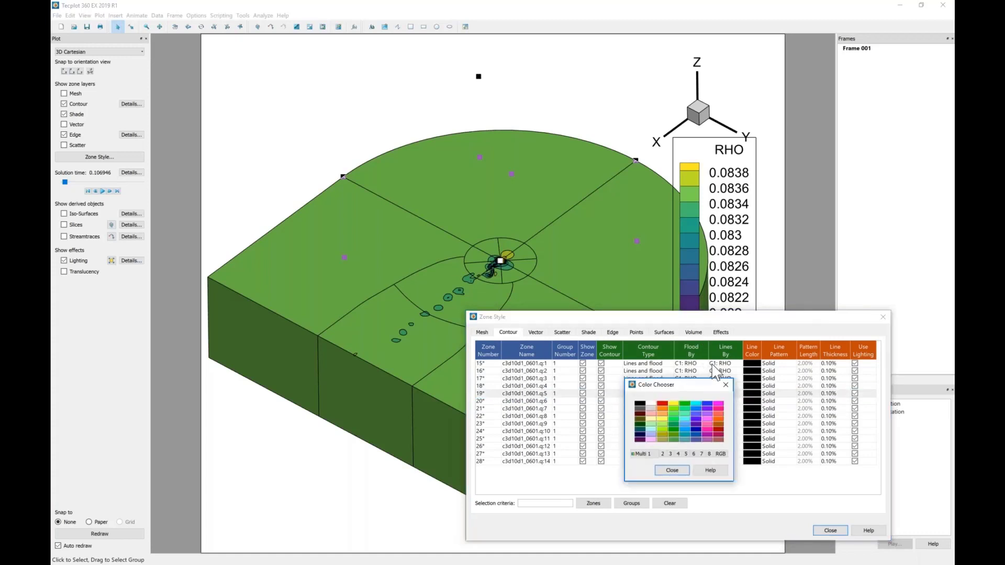
left_click(672, 470)
- Try red as the contour line color for all listed zones, and restore black
left_click(656, 411)
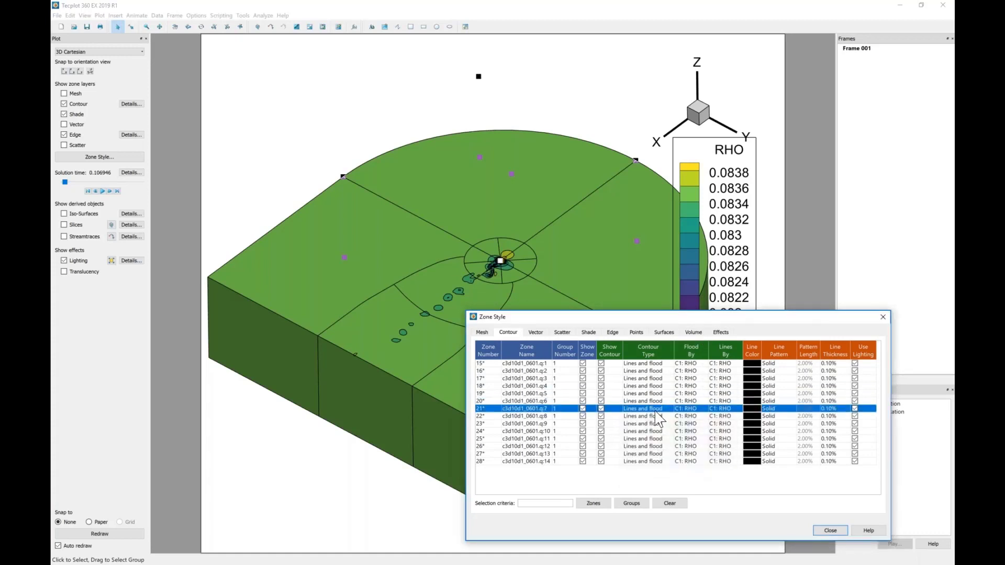
key("ctrl+a")
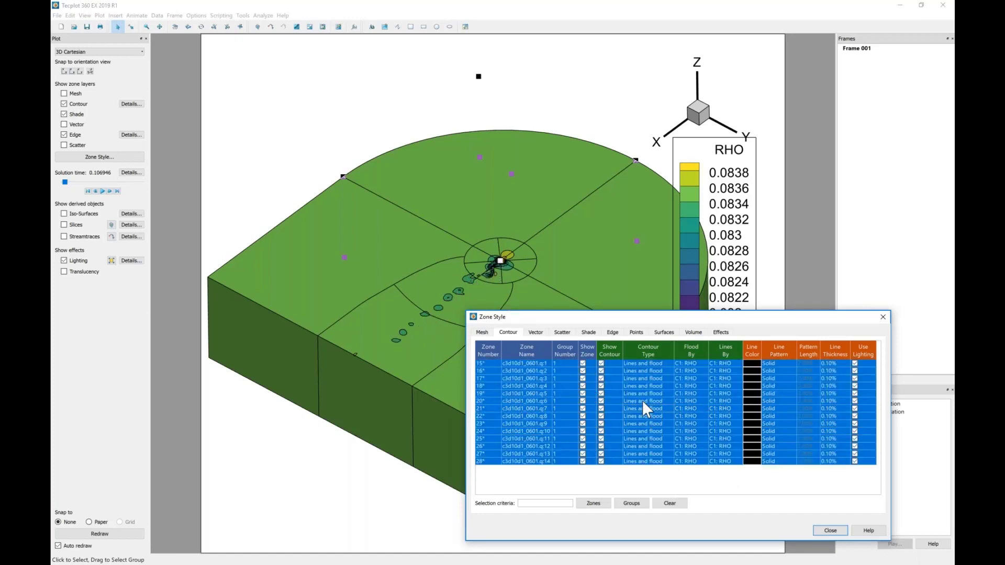
left_click(747, 369)
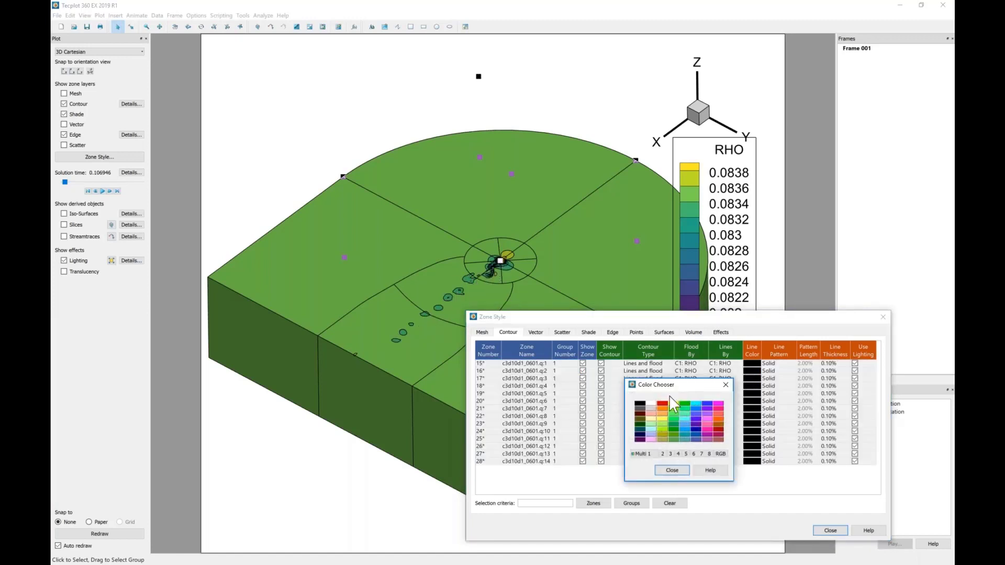
left_click(661, 403)
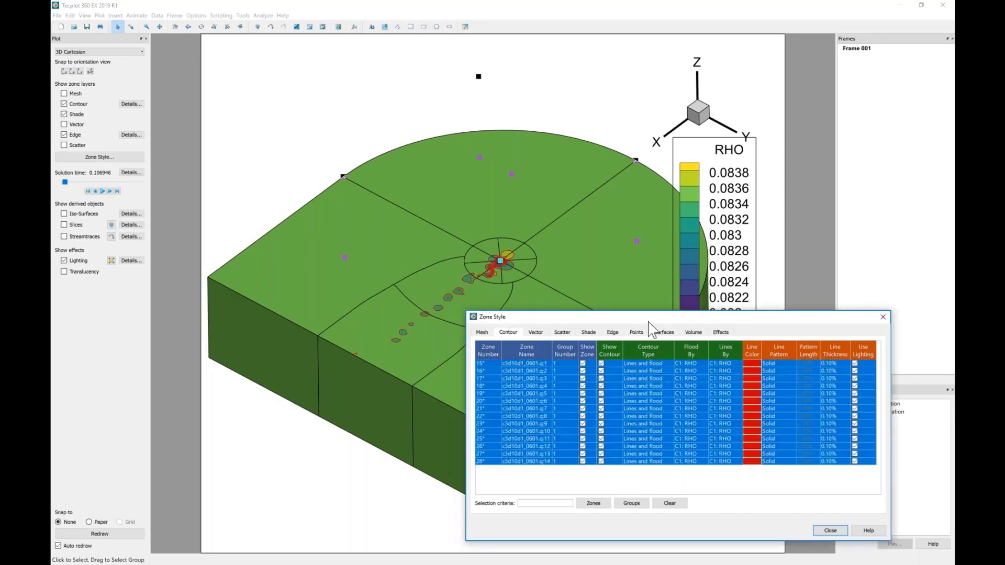
left_click(751, 363)
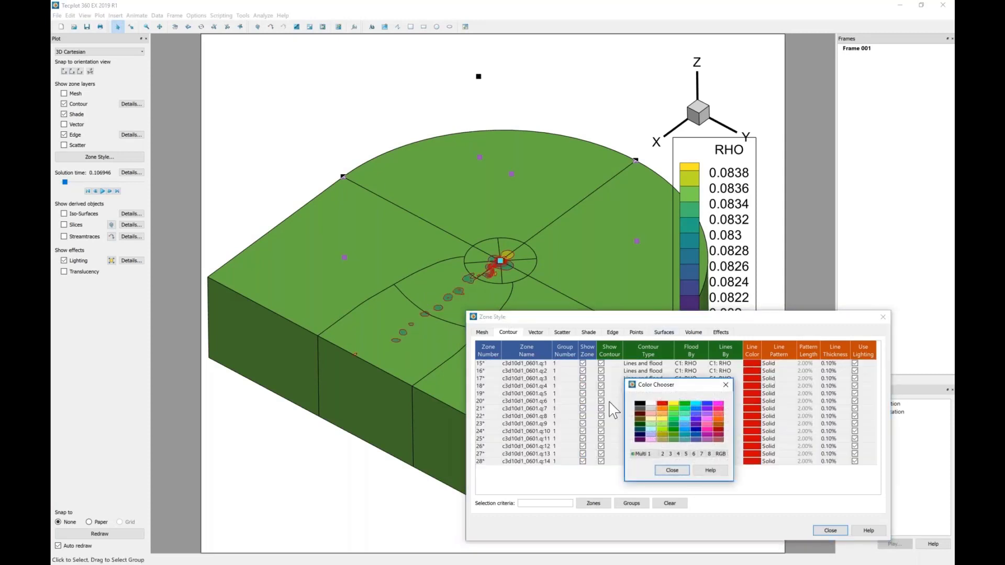
left_click(640, 404)
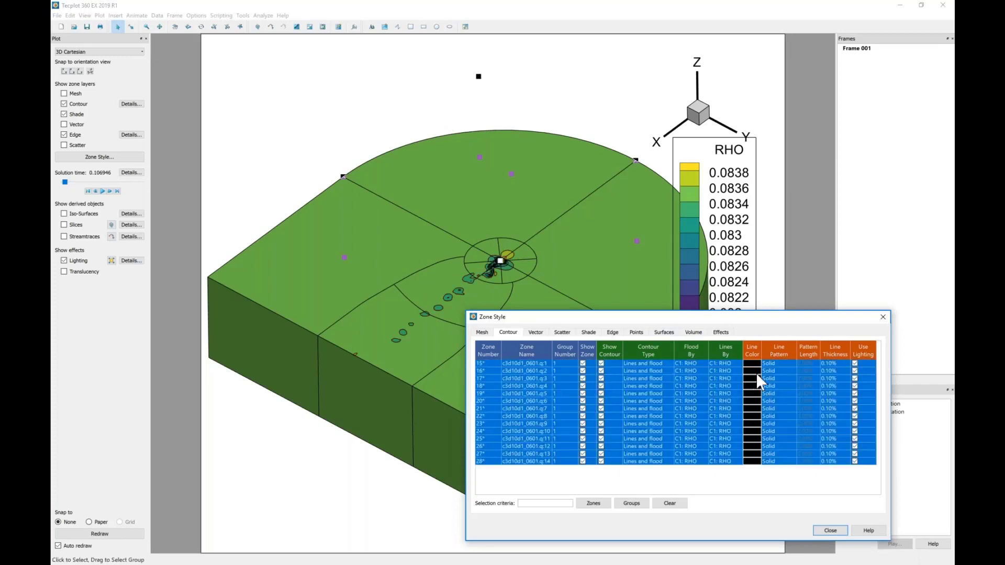
- Set the contour type of all listed zones back to Flood and shift the Zone Style window slightly away from the plot
left_click(644, 381)
left_click(666, 392)
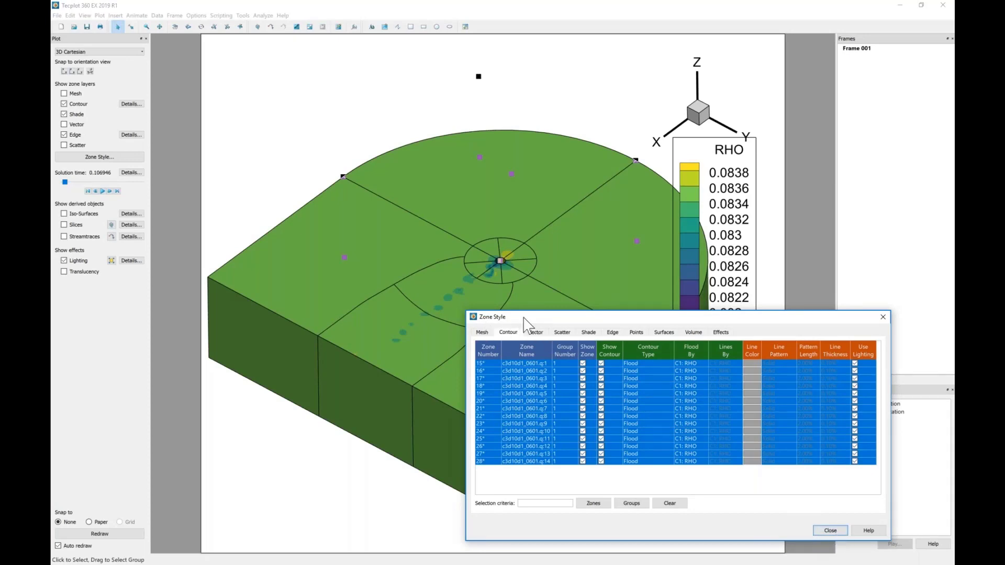
left_click_drag(542, 323, 569, 328)
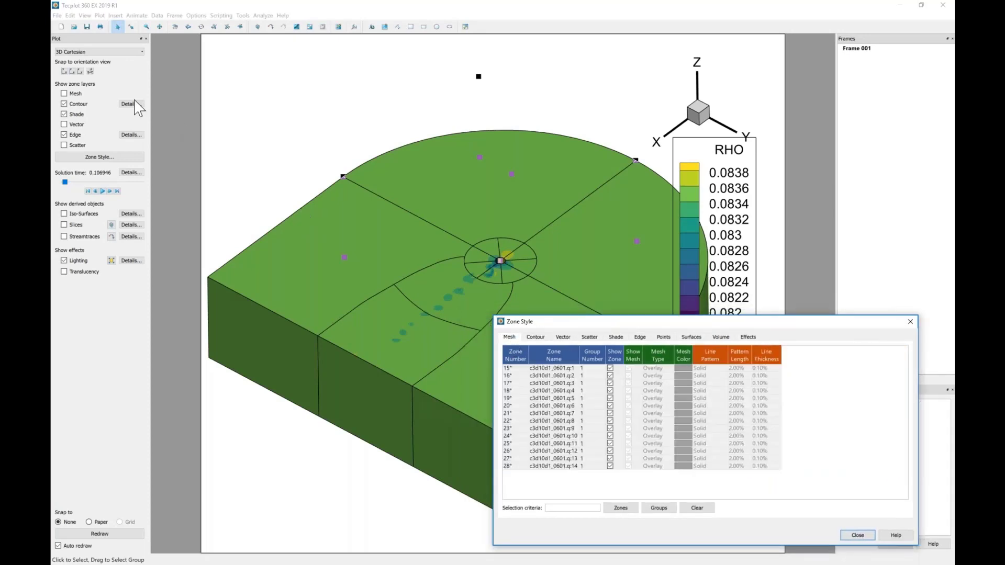
- Show the Mesh zone layer, set the mesh color of the back outer zone 15 to red, and close the Zone Style settings
left_click(64, 94)
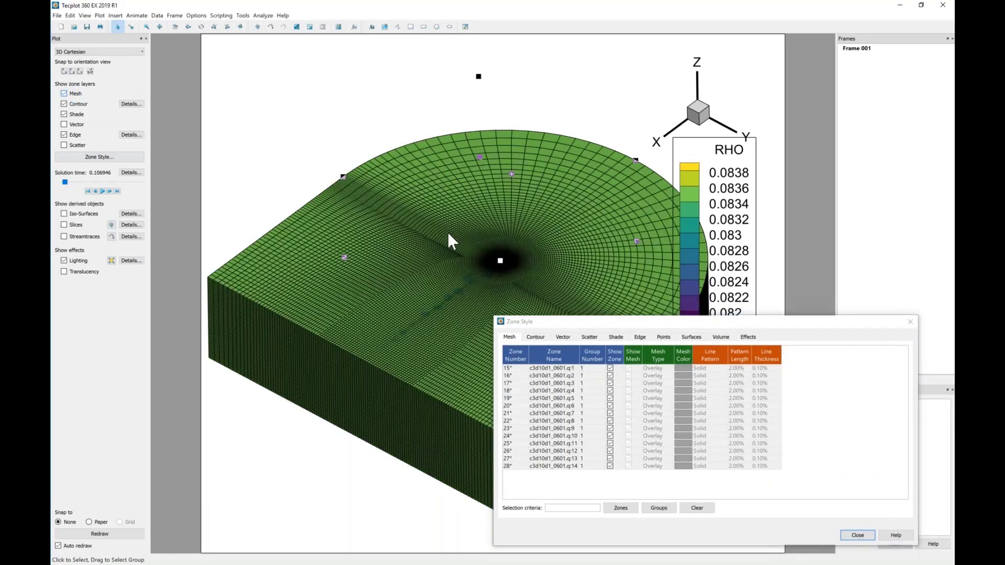
left_click(439, 177)
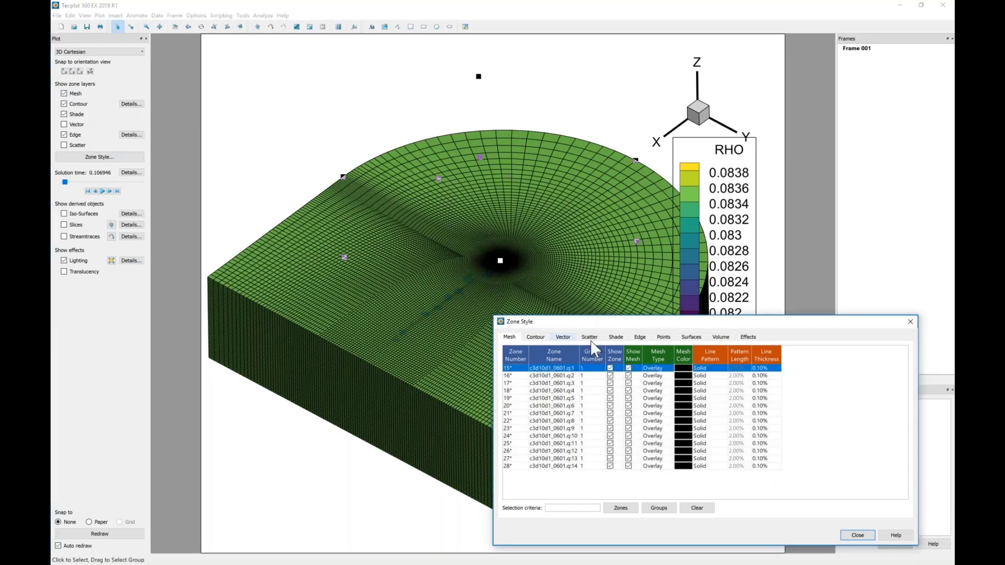
left_click(679, 367)
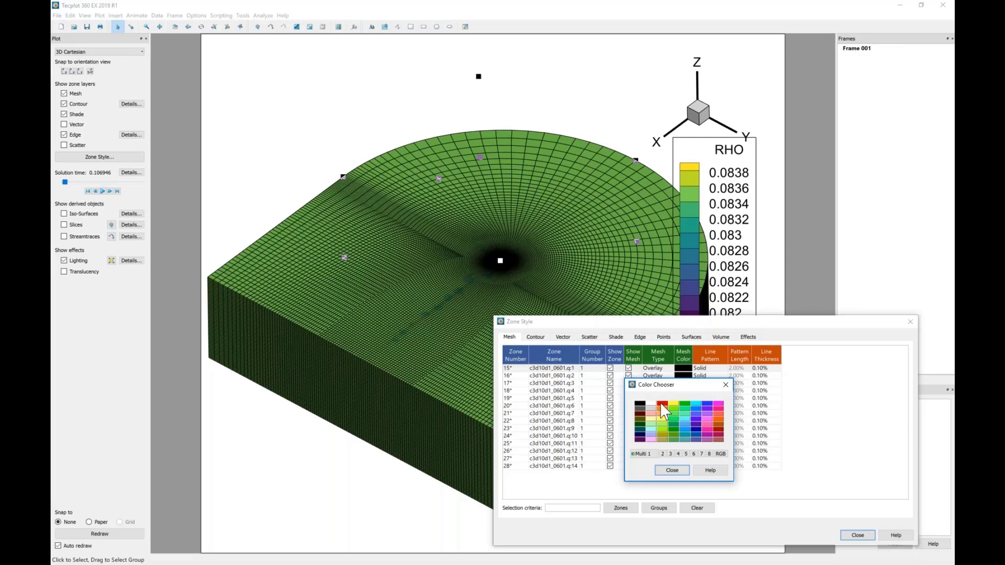
left_click(661, 404)
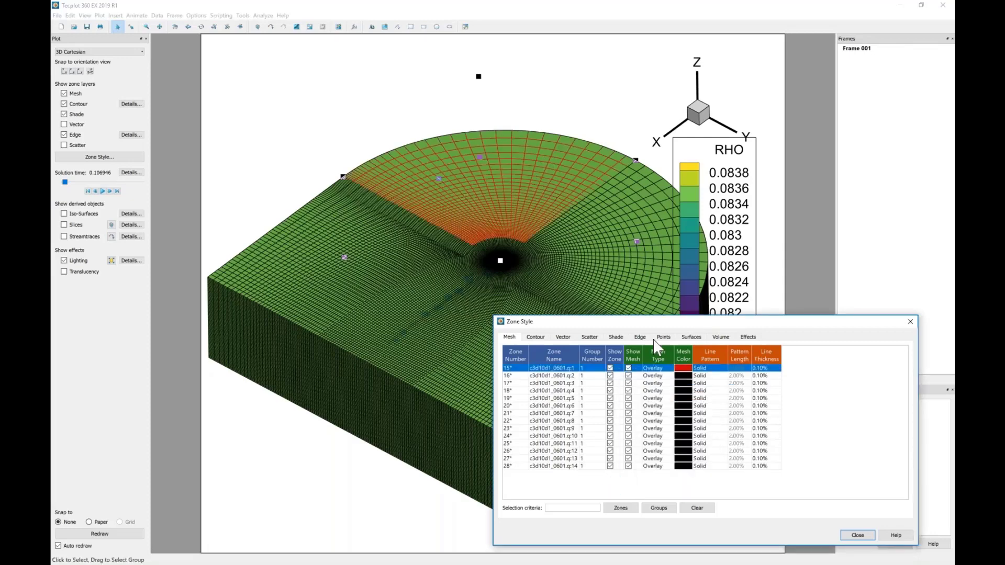
left_click(854, 537)
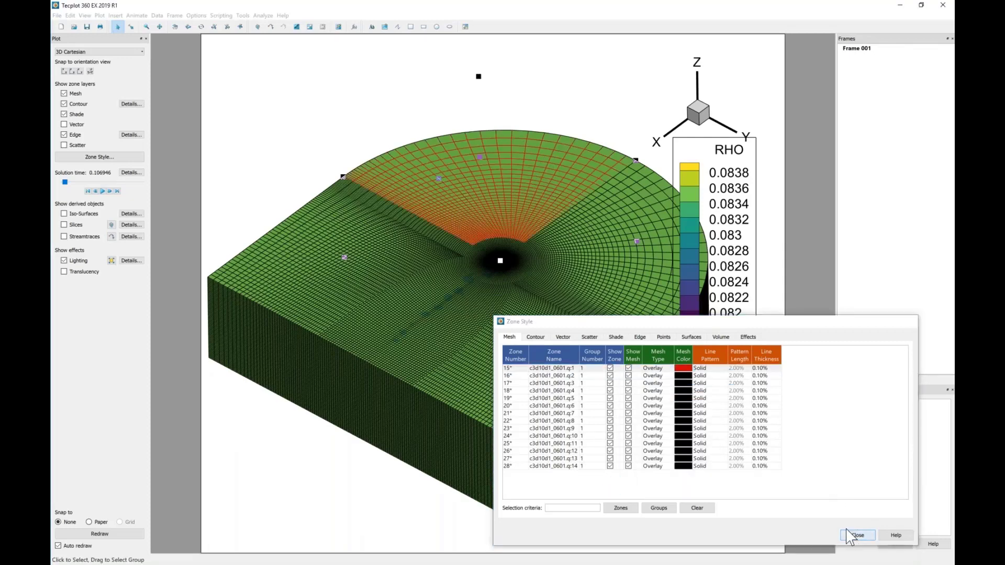
left_click(856, 535)
- Change the mesh color of the back outer zone 15 to blue directly from the plot
right_click(479, 168)
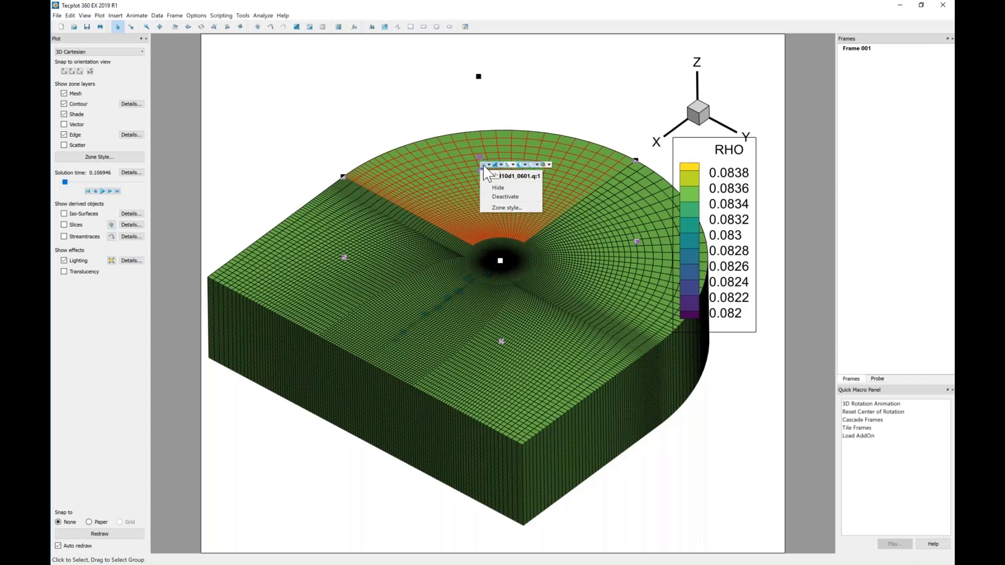
left_click(488, 165)
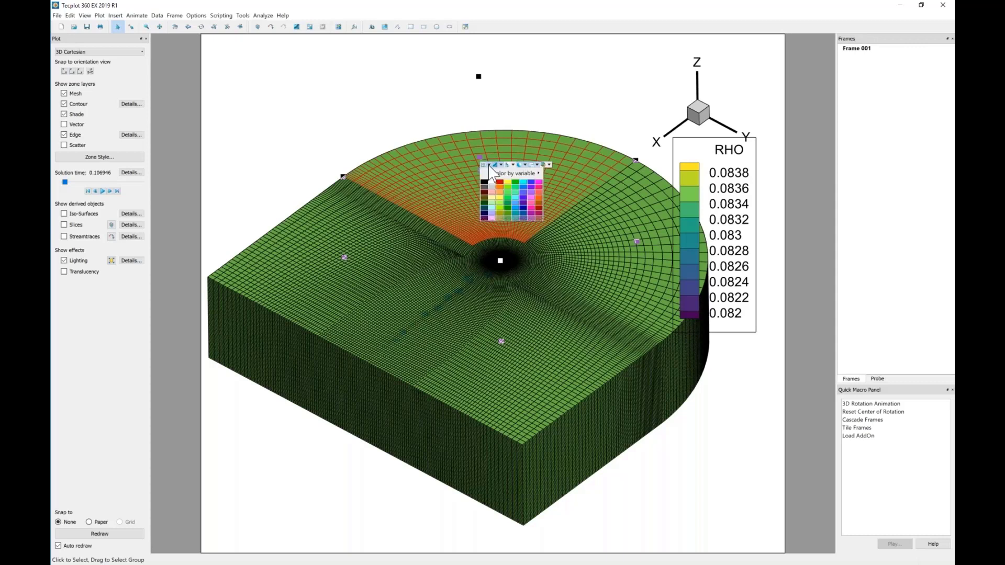
left_click(530, 182)
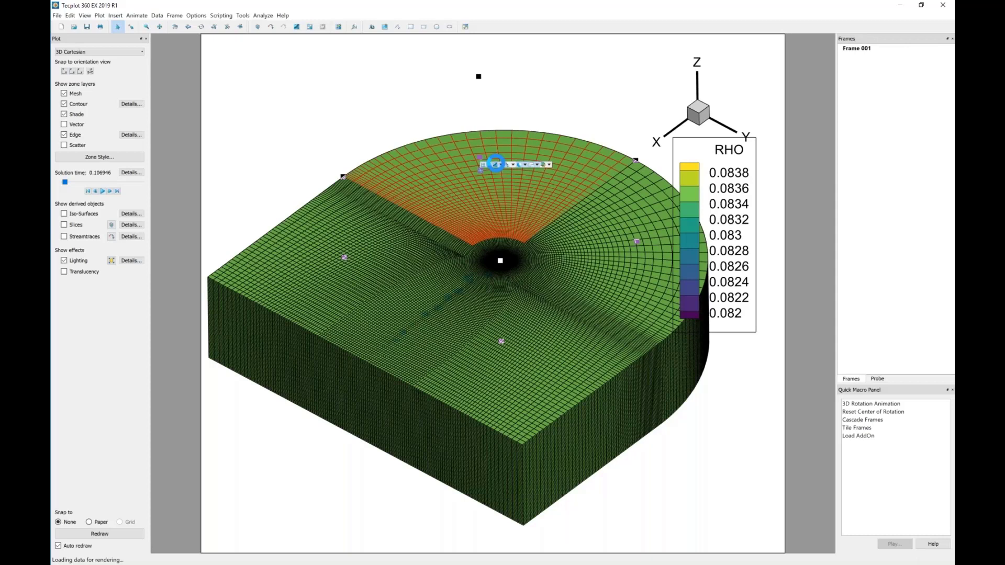
- Turn off the mesh for the back outer zone 15 only, directly from the plot, and clear the selection
right_click(488, 172)
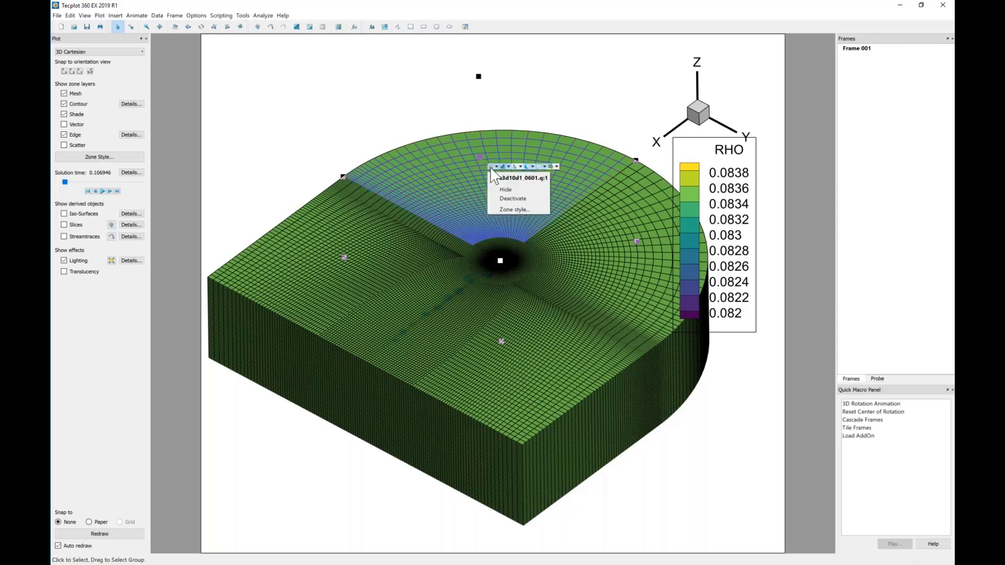
left_click(505, 189)
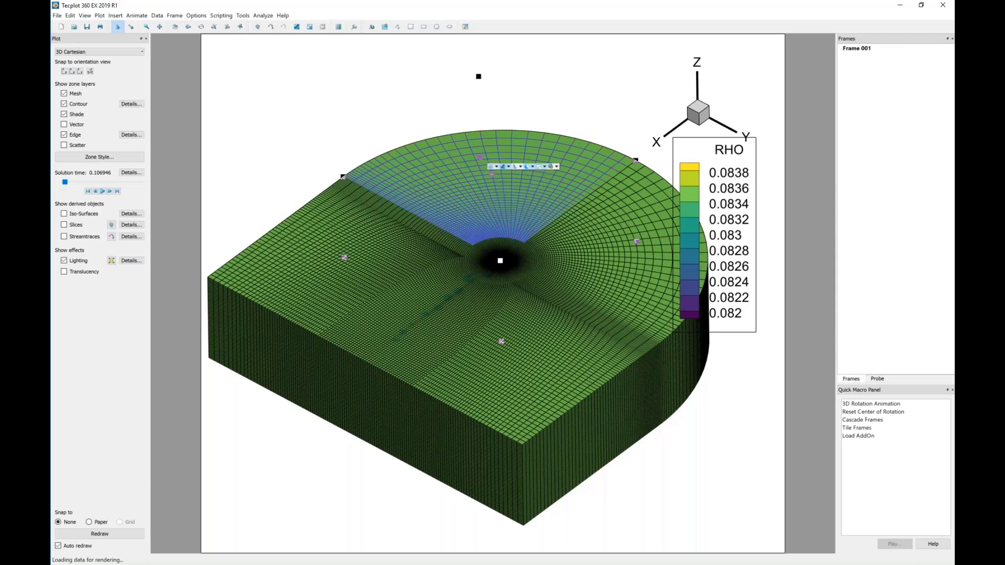
left_click(299, 119)
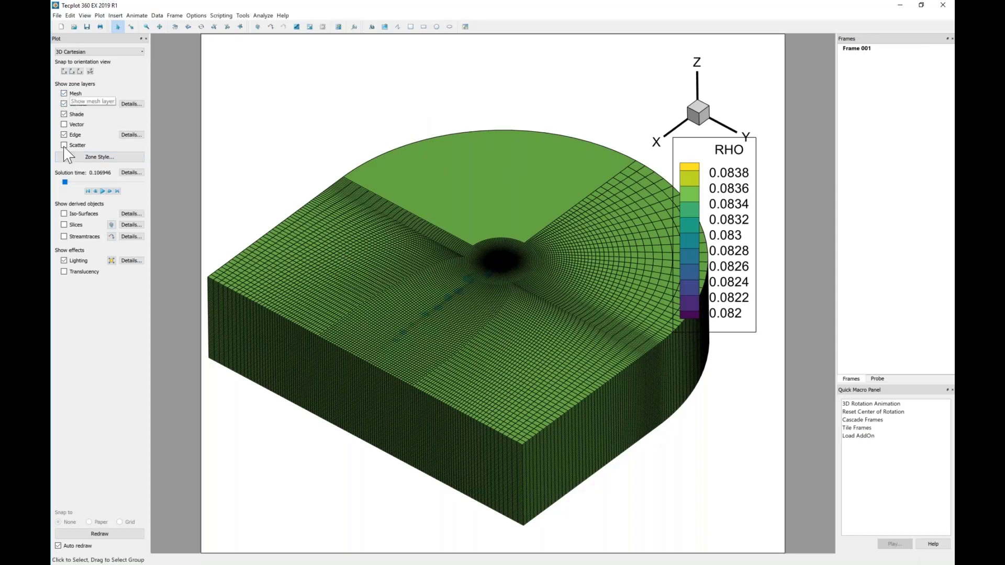
- Hide the Mesh and Contour zone layers, leaving the Shade and Edge layers shown
left_click(63, 93)
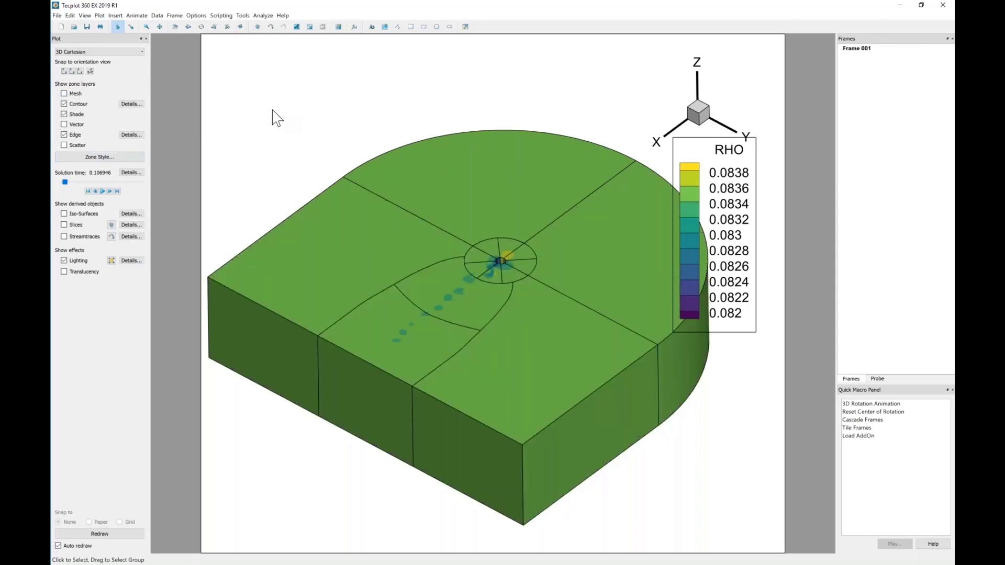
left_click(64, 114)
left_click(72, 101)
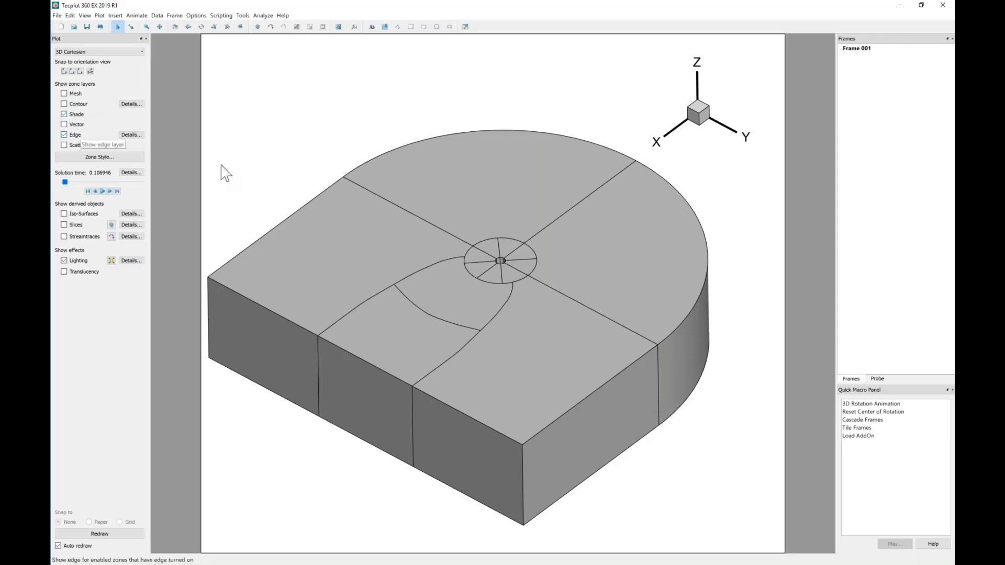
- Try a green shade color on the back outer zone 15, restore gray, and clear the selection
right_click(407, 181)
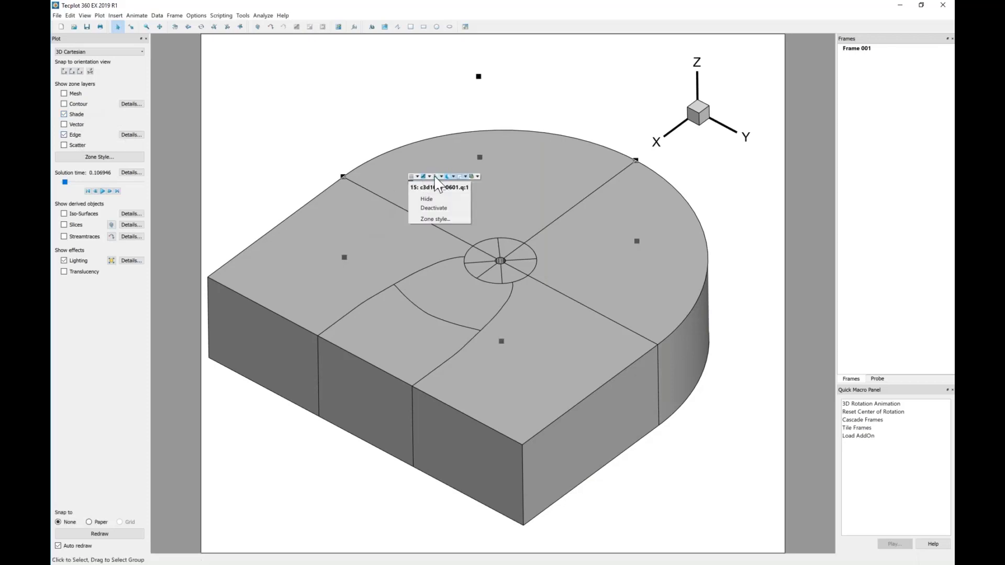
left_click(448, 177)
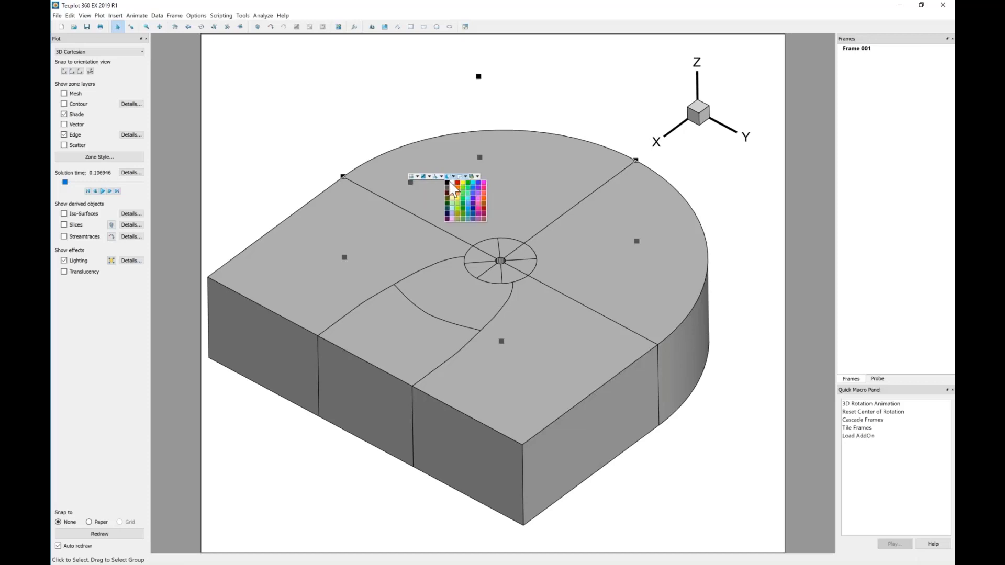
left_click(466, 181)
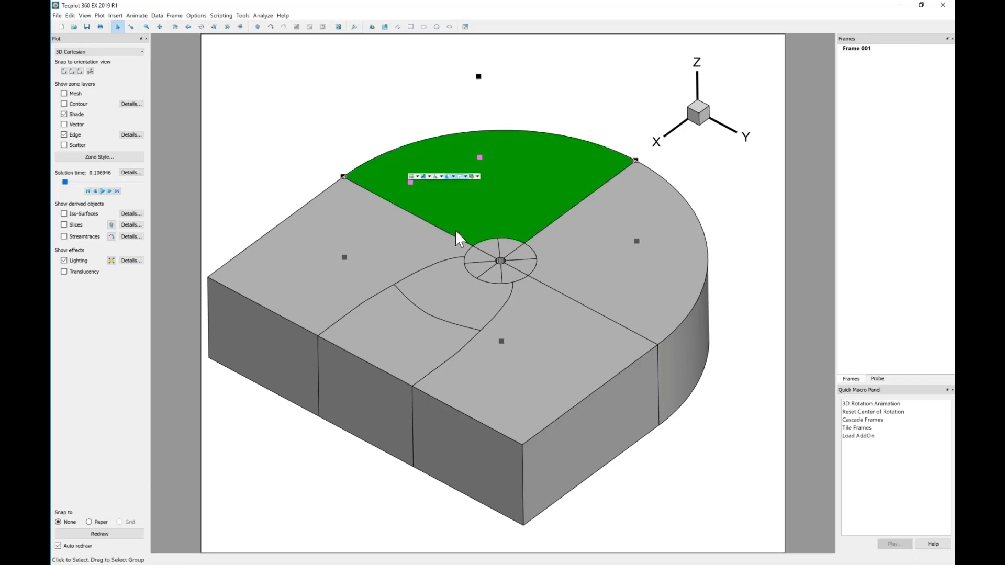
left_click(454, 176)
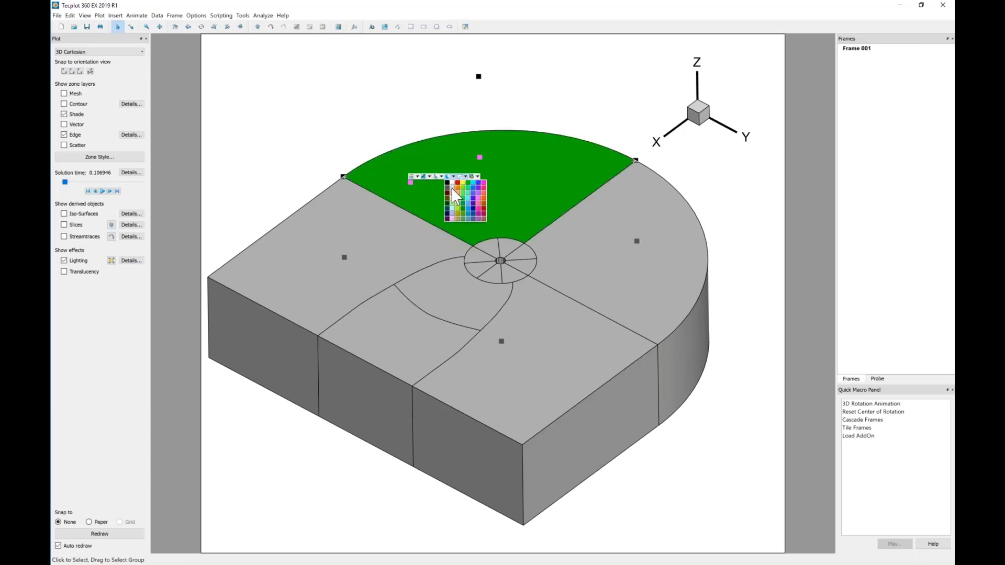
left_click(452, 188)
left_click(371, 112)
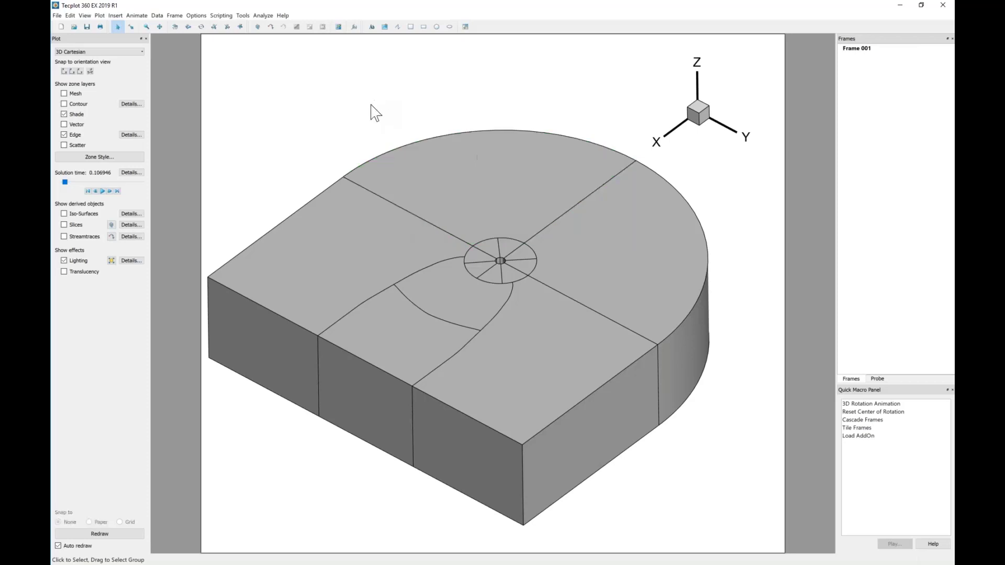
- Show the Vector zone layer using RHO-U, RHO-V and RHO-W as the U, V and W vector variables
left_click(65, 125)
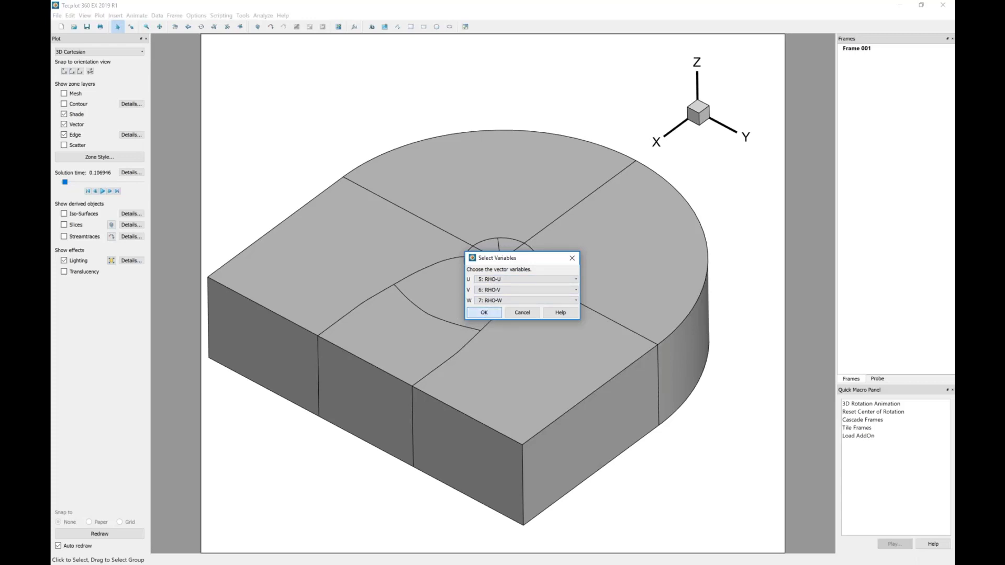
left_click(485, 311)
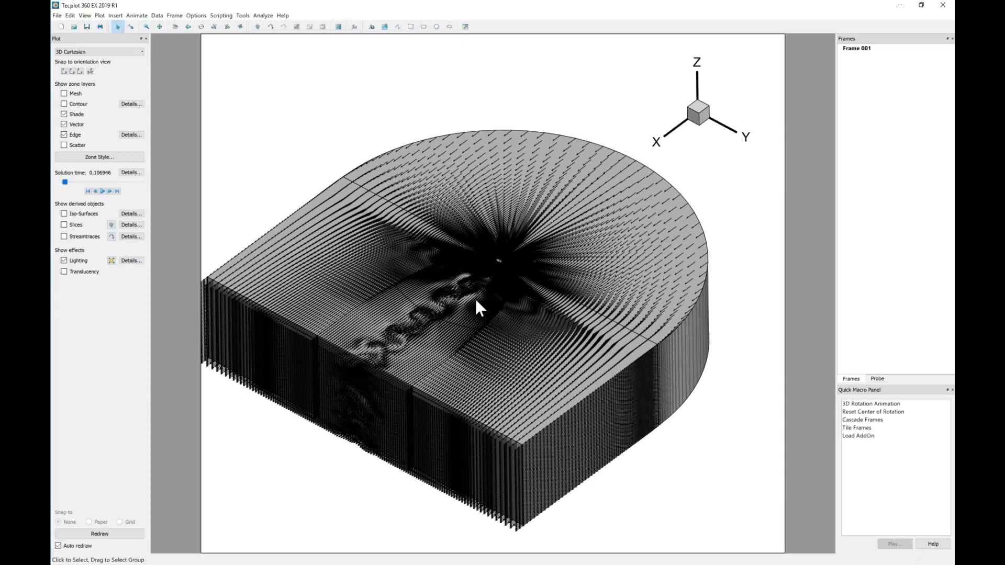
mouse_move(428, 198)
middle_mouse_down()
mouse_move(420, 179)
mouse_move(523, 353)
middle_mouse_up()
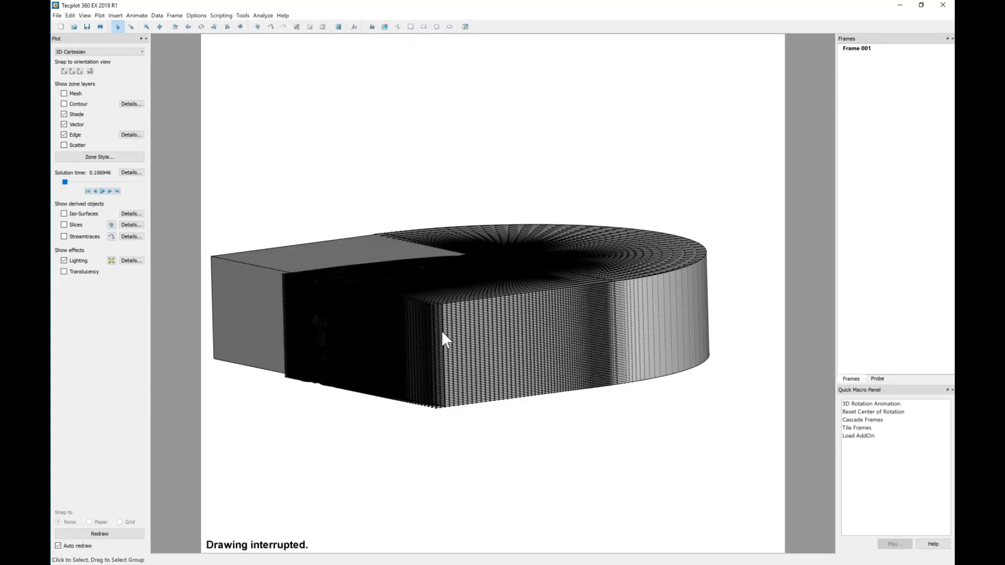
middle_click_drag(441, 331, 490, 401)
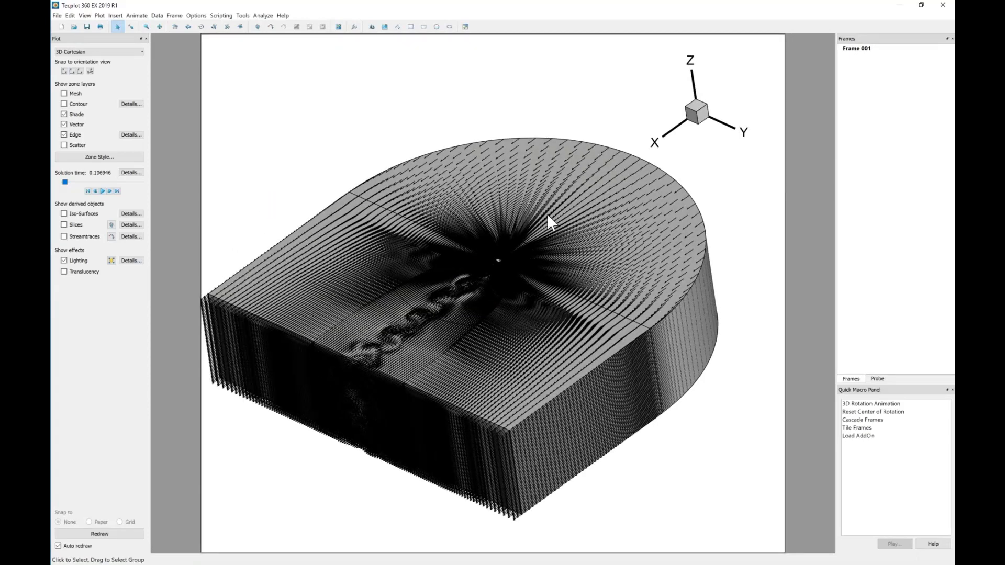
- Open the Vector Details beside the plot and reduce the relative vector length to 0.014 grid units/magnitude
left_click(99, 16)
mouse_move(120, 120)
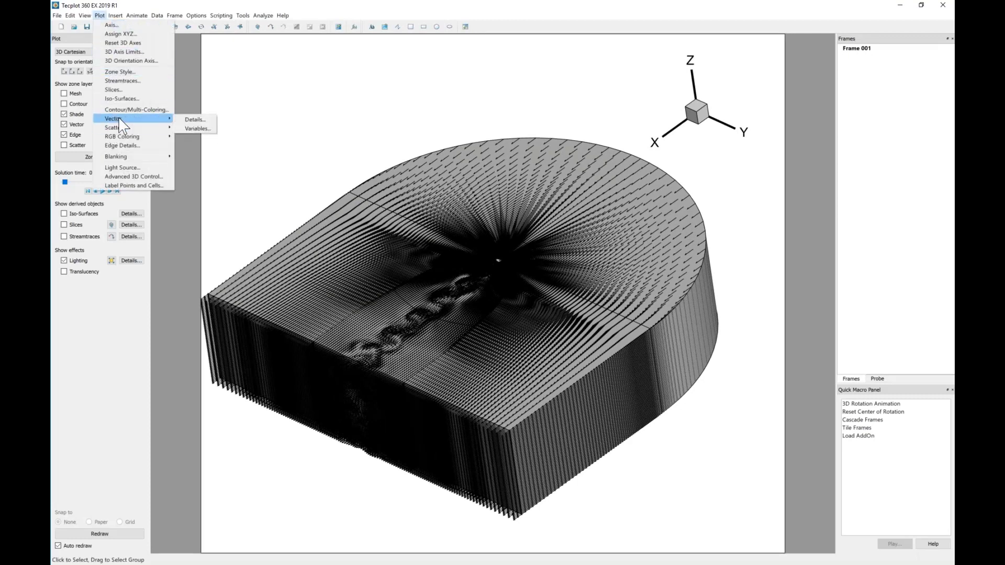
left_click(195, 121)
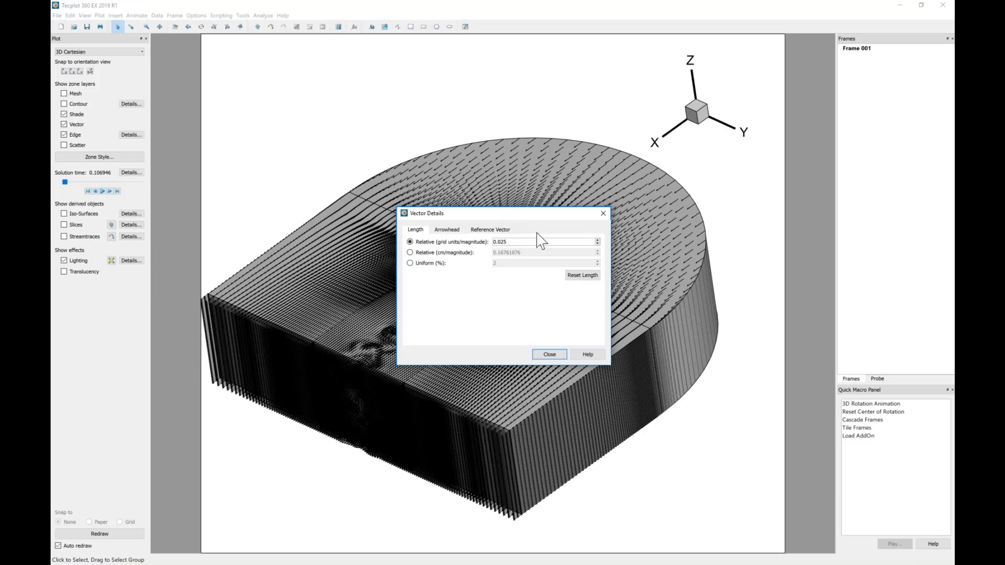
left_click_drag(502, 213, 638, 263)
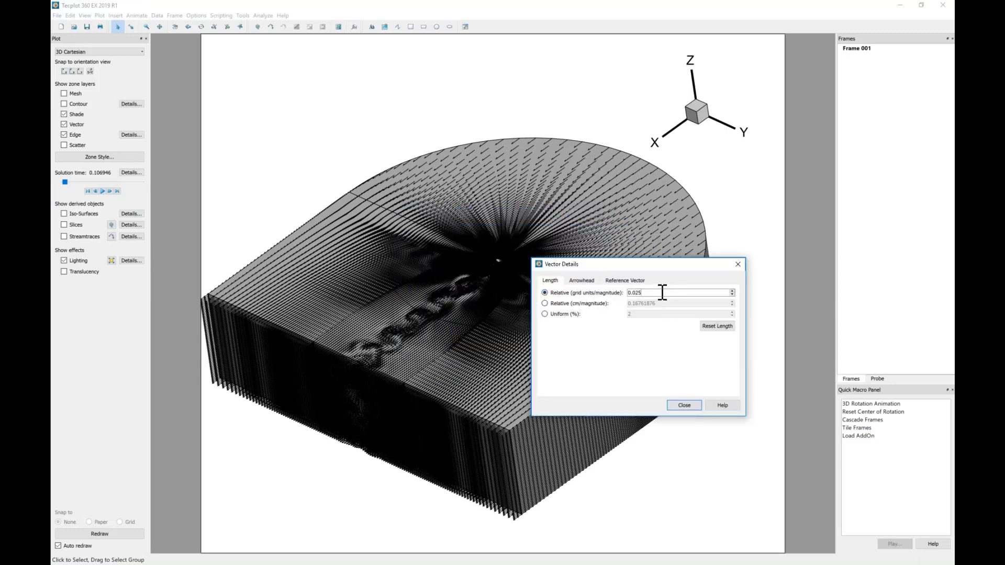
left_click(732, 295)
left_click(732, 296)
left_click(732, 295)
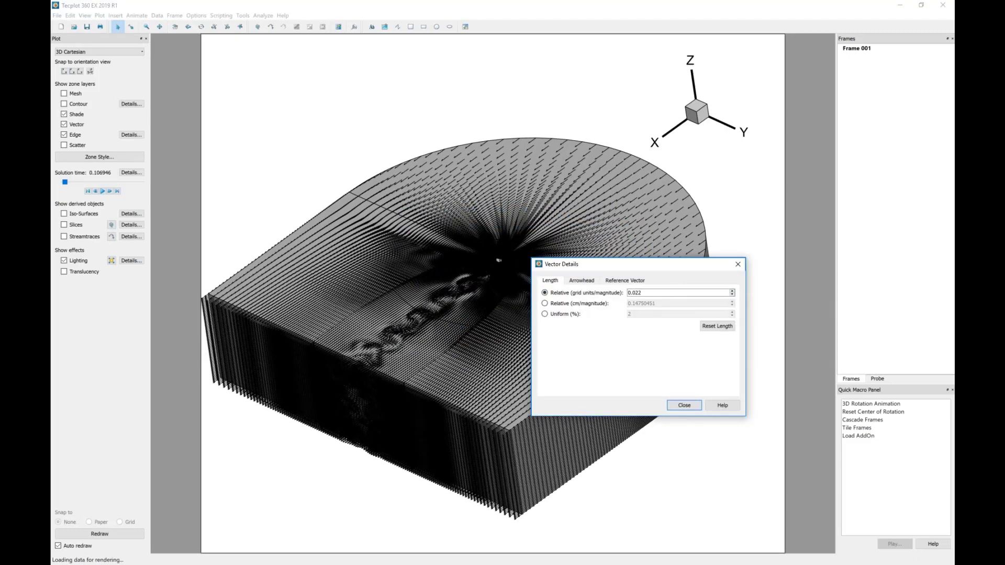
scroll(674, 293, "down", 8)
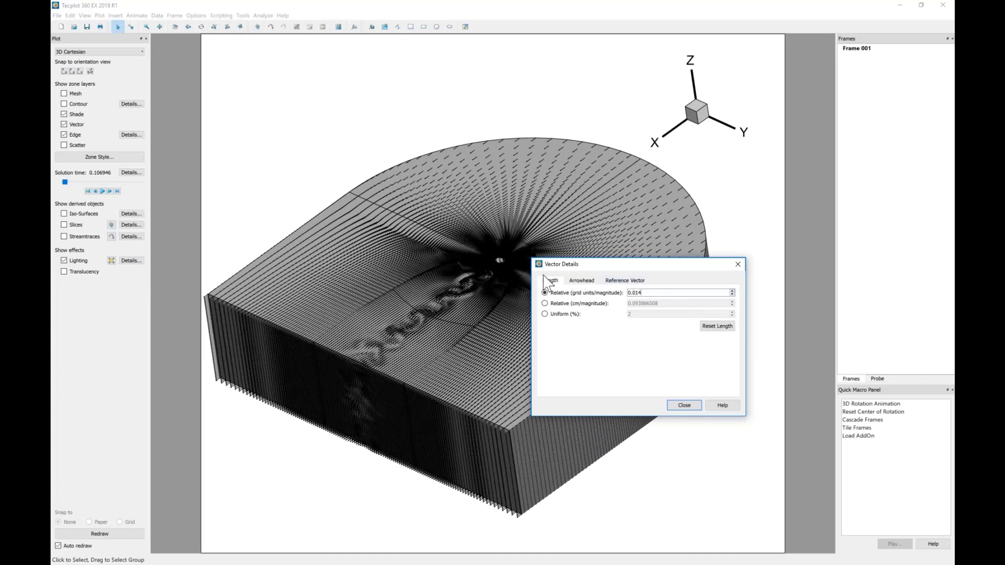
- Review the arrowhead and reference vector settings in Vector Details, and close the dialog
left_click(573, 281)
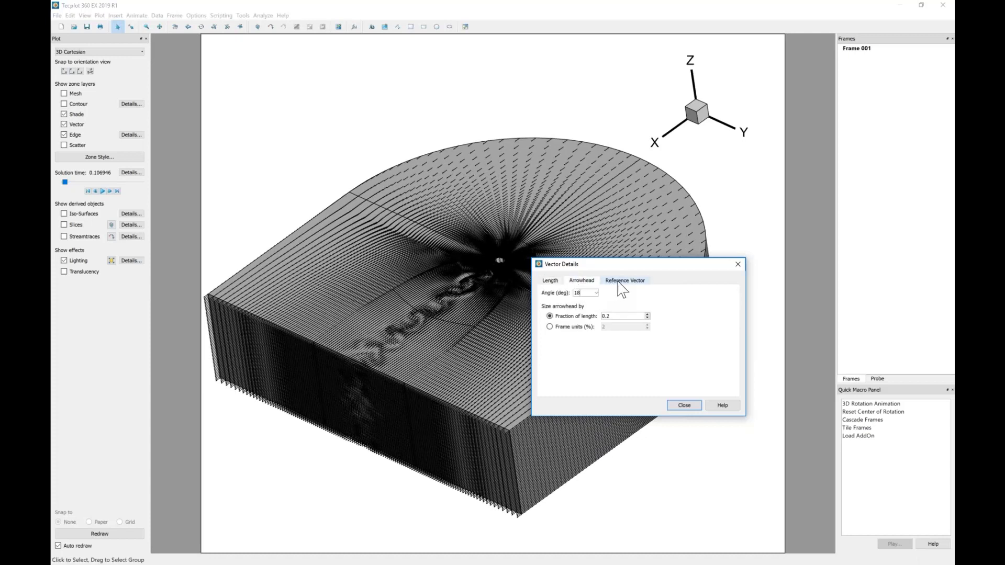
left_click(619, 283)
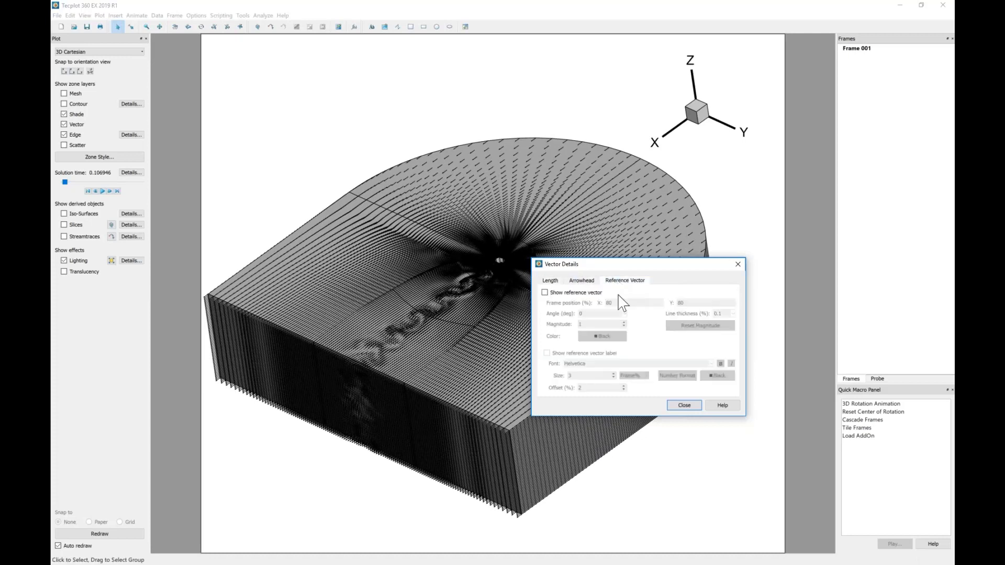
left_click(678, 406)
- Hide the Vector and Shade zone layers and show the Contour layer together with the Edge layer
left_click(64, 124)
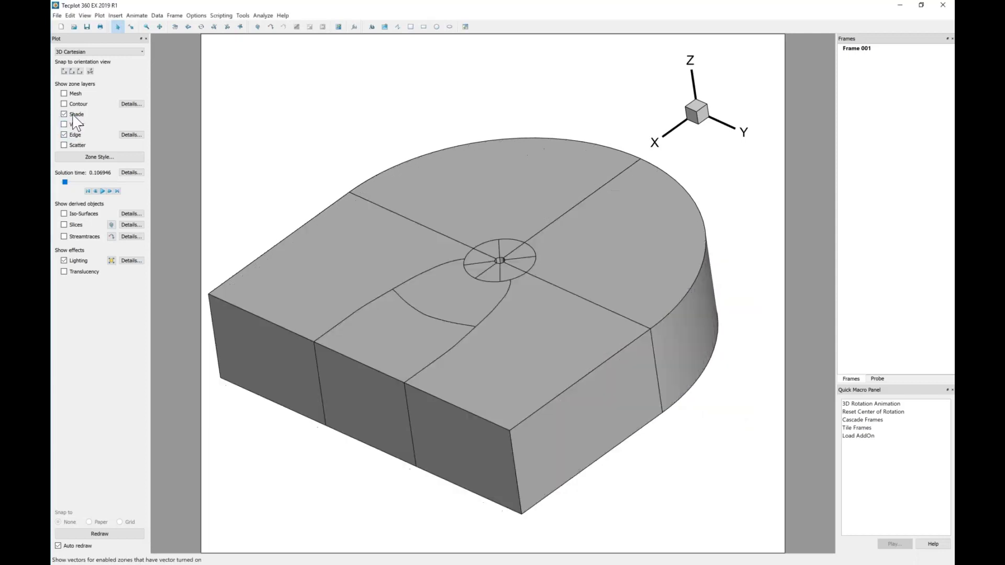
left_click(64, 103)
left_click(64, 114)
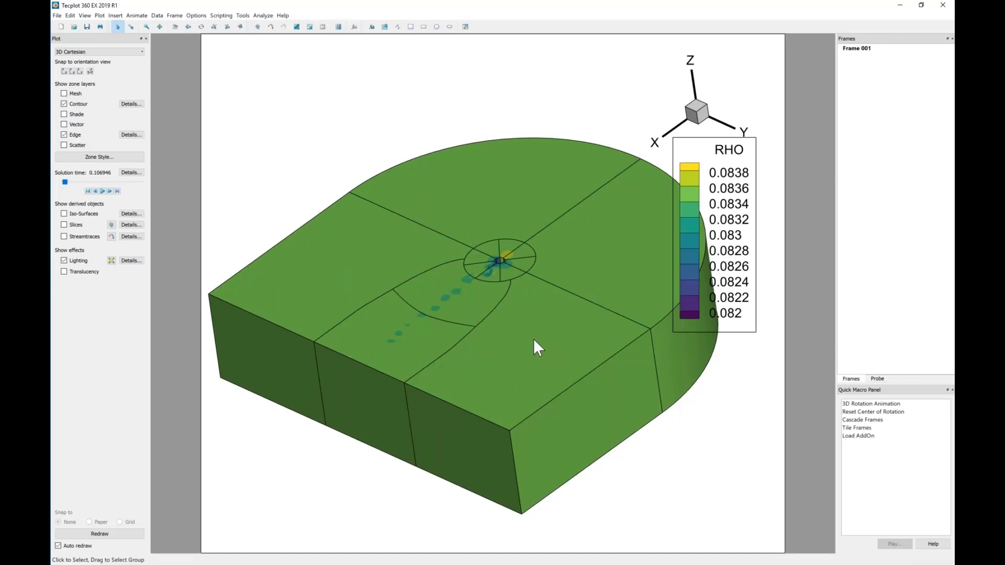
- Temporarily show the Scatter zone layer and look through the symbol shapes offered for zone 15 in Zone Style
left_click(63, 145)
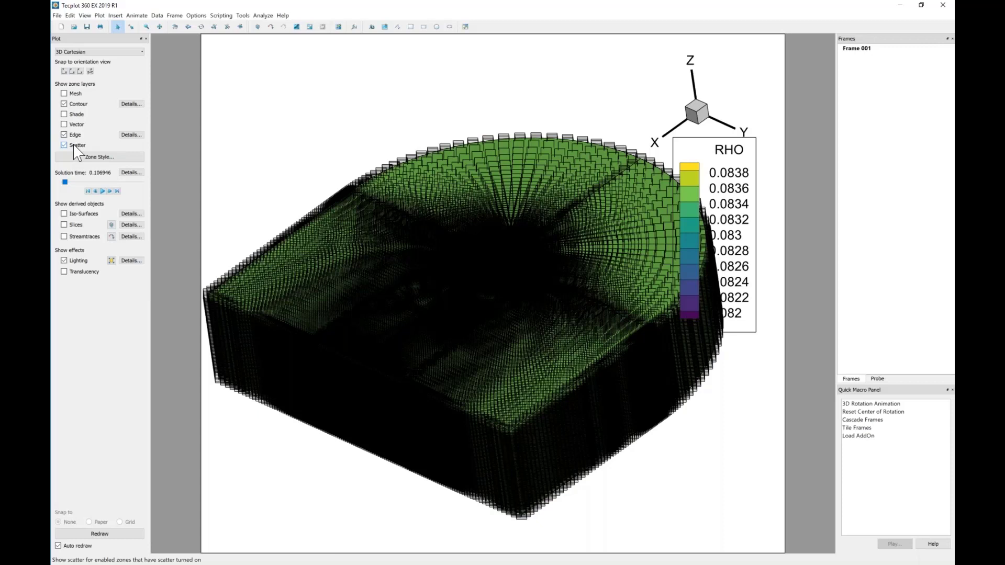
left_click(107, 158)
left_click(590, 337)
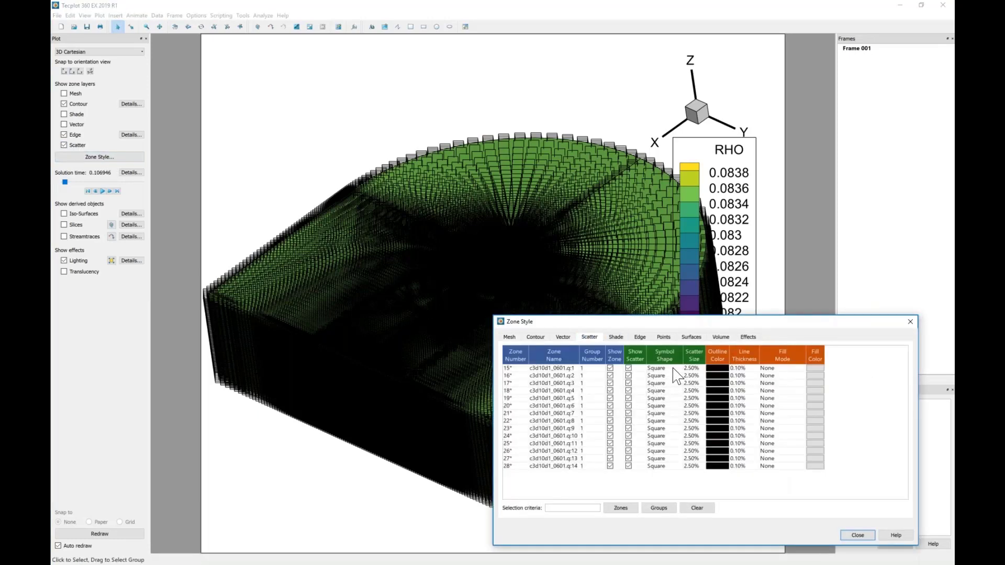
left_click(675, 369)
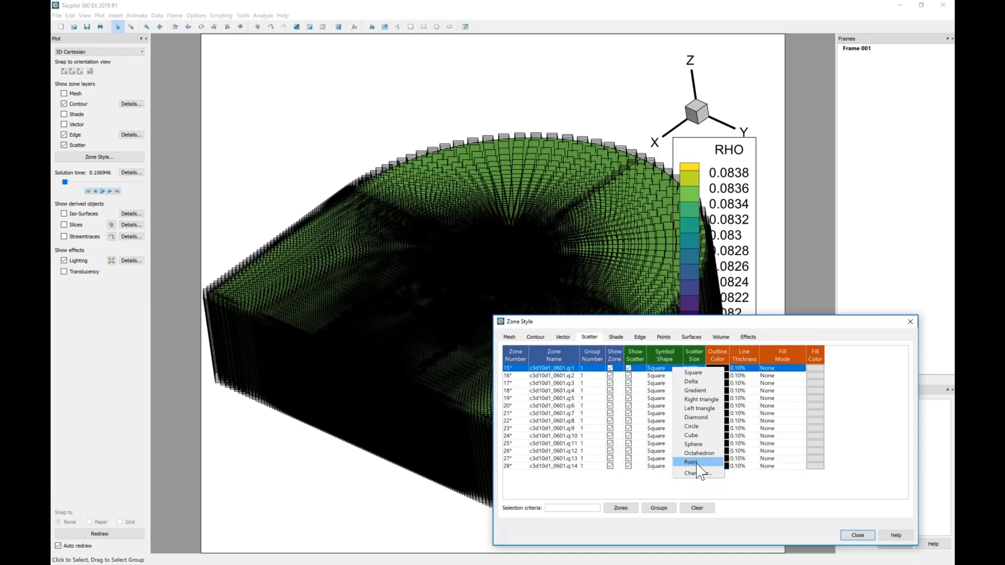
left_click(685, 321)
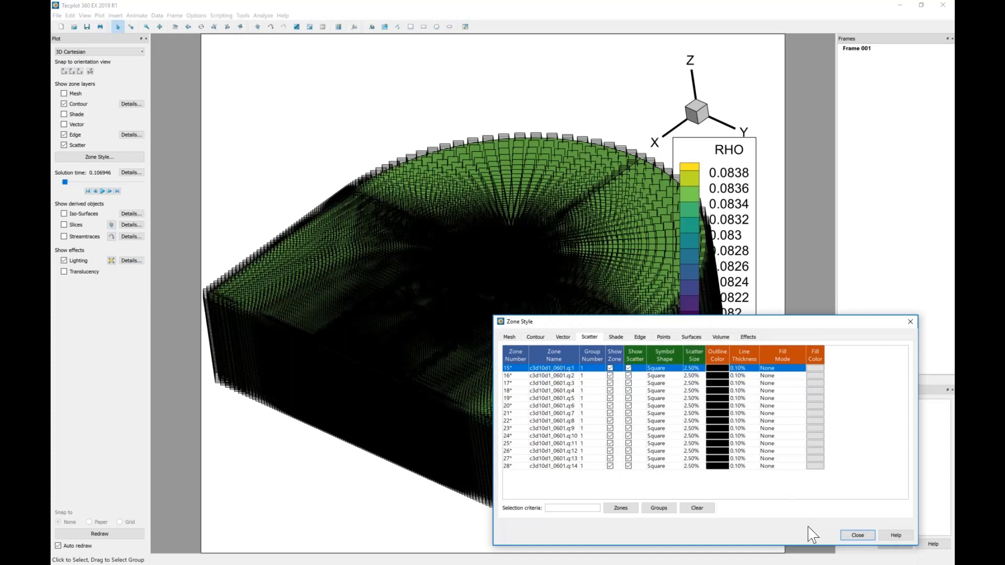
left_click(858, 535)
left_click(78, 146)
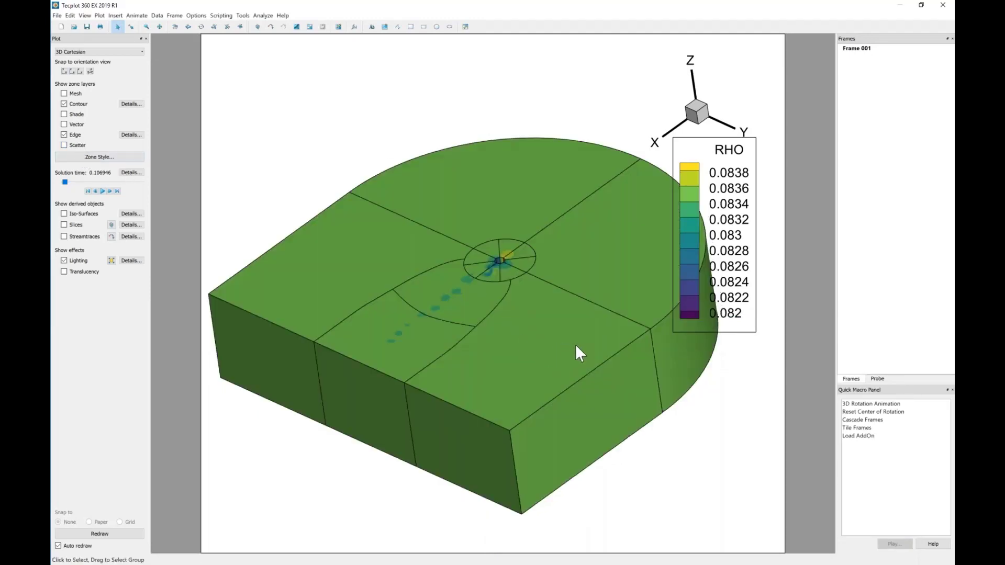
- Move the RHO contour legend clear of the model, below the axis triad
right_click_drag(576, 345, 560, 360)
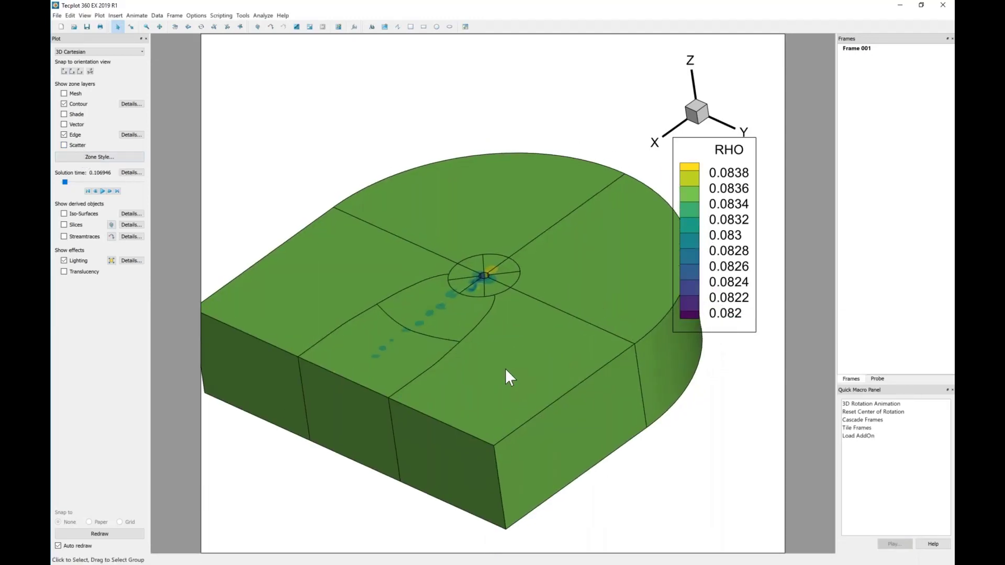
mouse_move(505, 369)
middle_mouse_down()
mouse_move(542, 347)
mouse_move(471, 379)
mouse_move(519, 355)
middle_mouse_up()
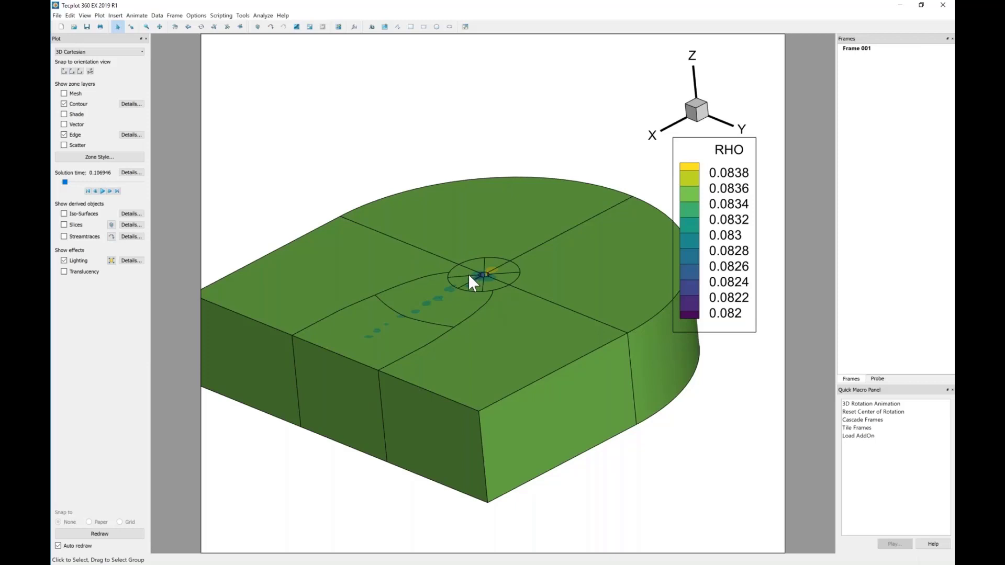
middle_click_drag(469, 275, 476, 288)
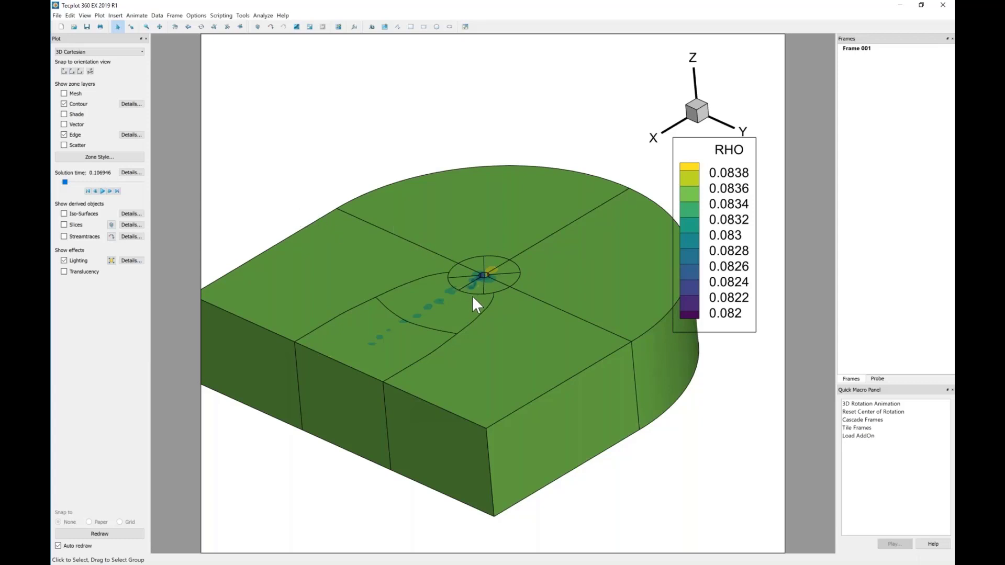
middle_click_drag(482, 277, 604, 208)
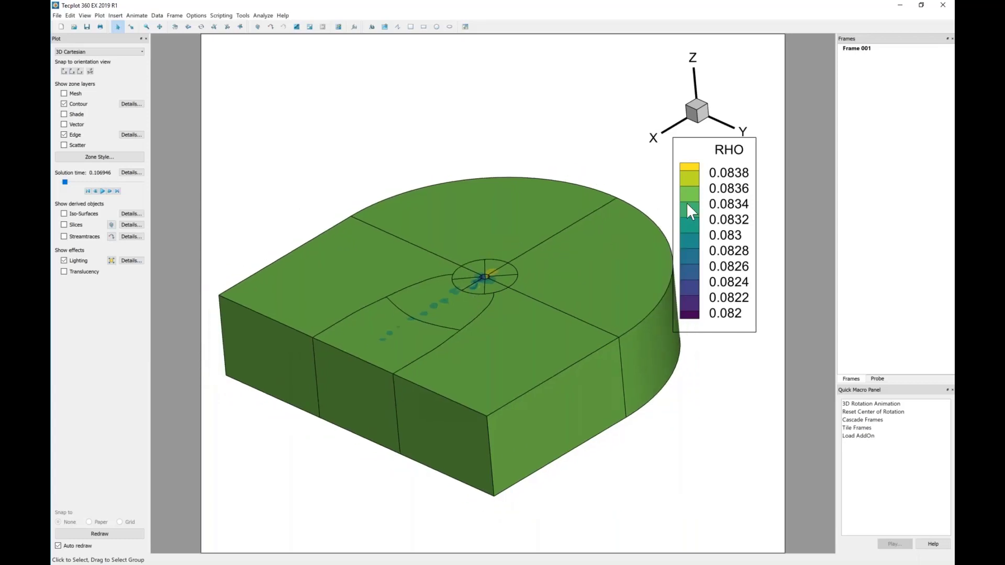
left_click_drag(686, 202, 703, 229)
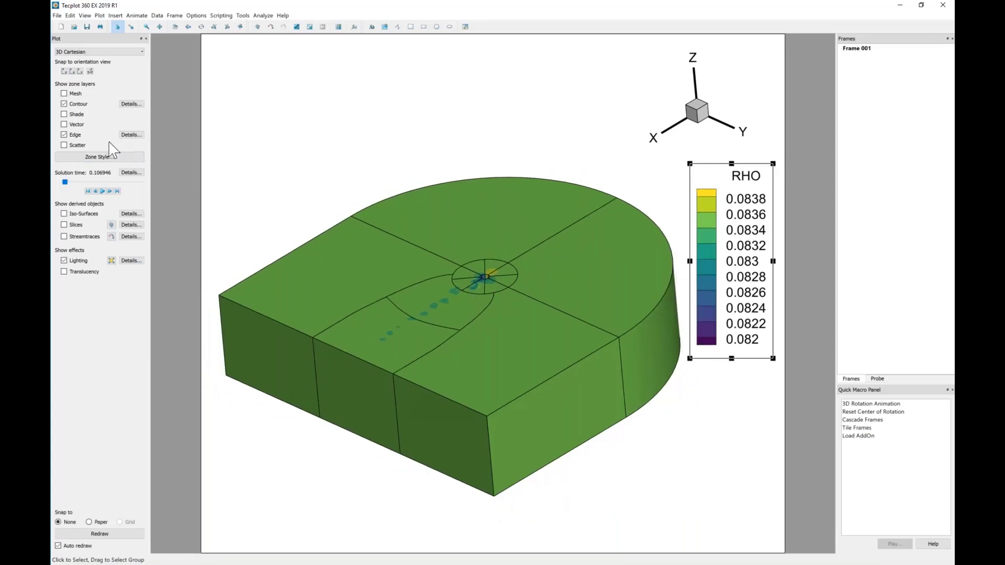
- Select individual zones across the model's top face one after another to examine how the blocks are divided
left_click(444, 214)
left_click(384, 339)
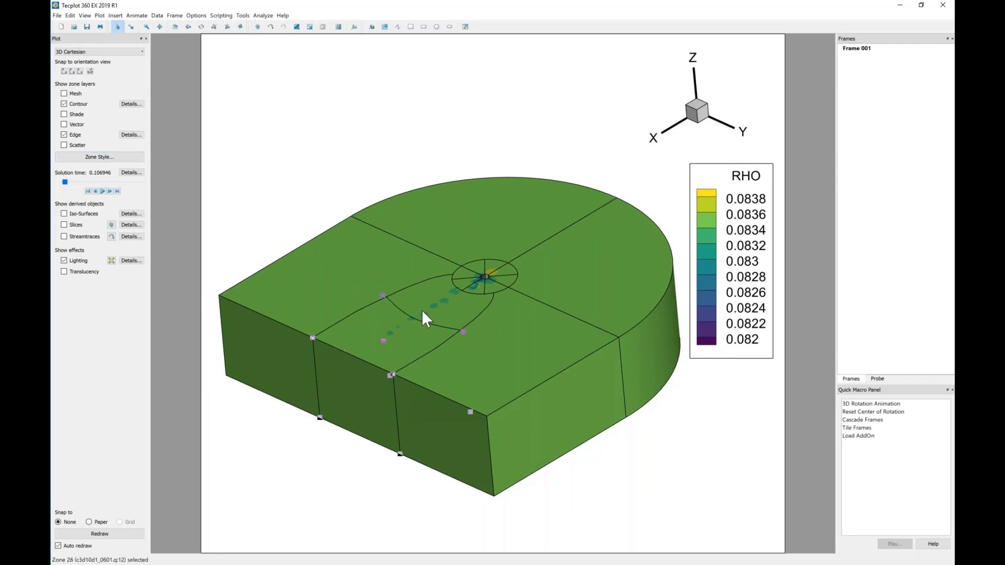
left_click(425, 306)
left_click(491, 363)
left_click(583, 286)
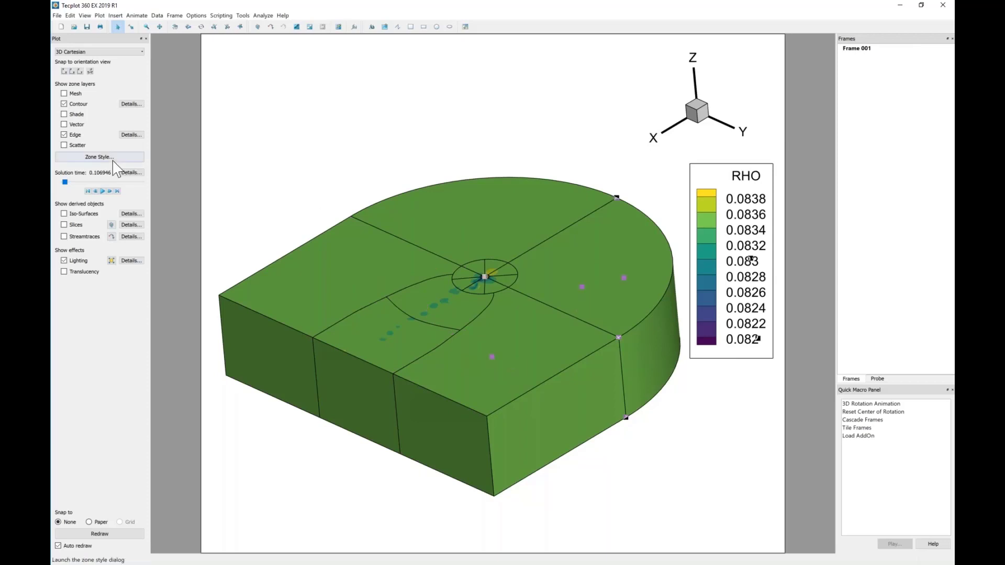
- Open Zone Style for the back outer zone 15, examine the surfaces plotted per zone, and close the dialog
left_click(445, 213)
double_click(445, 213)
left_click_drag(596, 323, 619, 325)
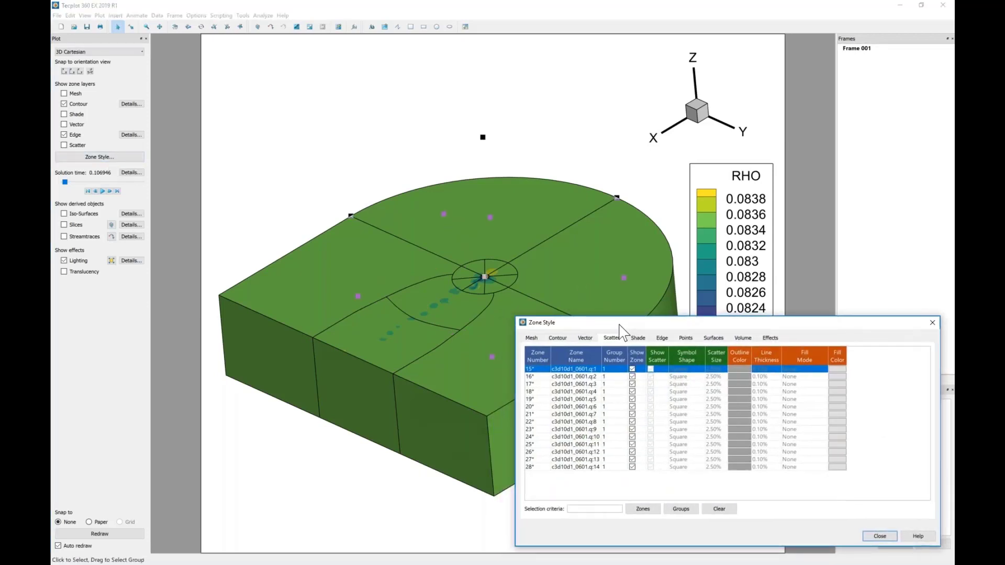
left_click(712, 339)
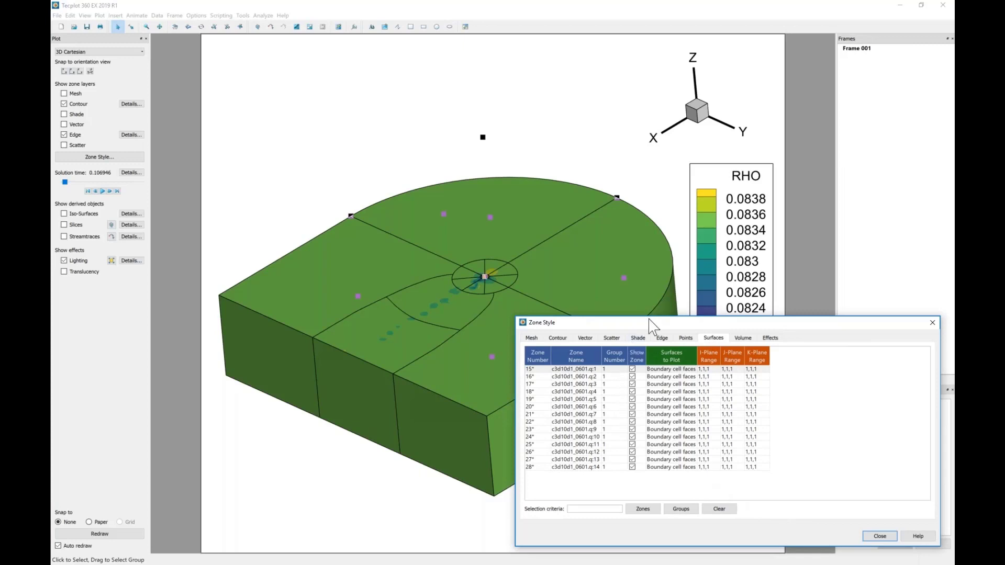
left_click_drag(651, 322, 660, 335)
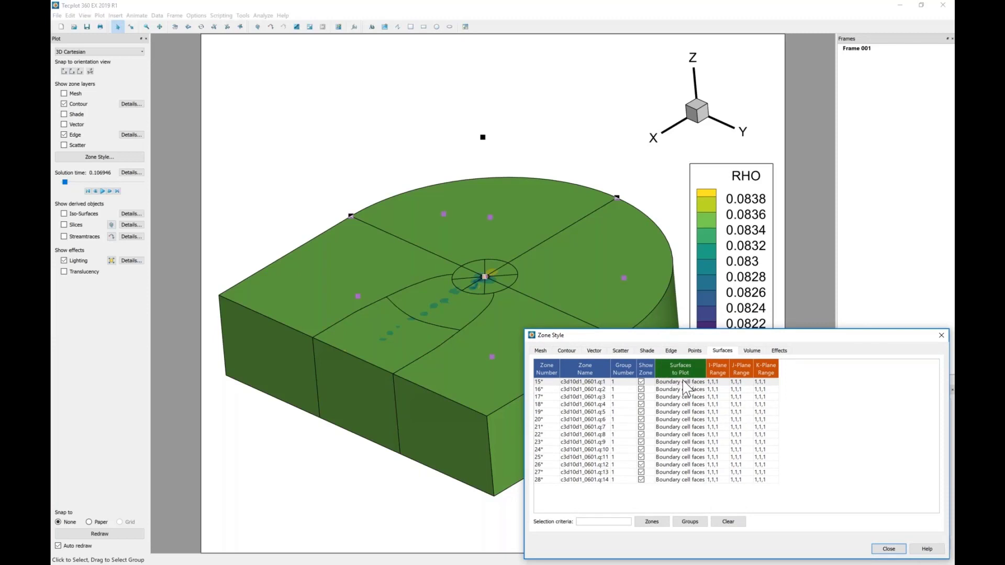
left_click(511, 209)
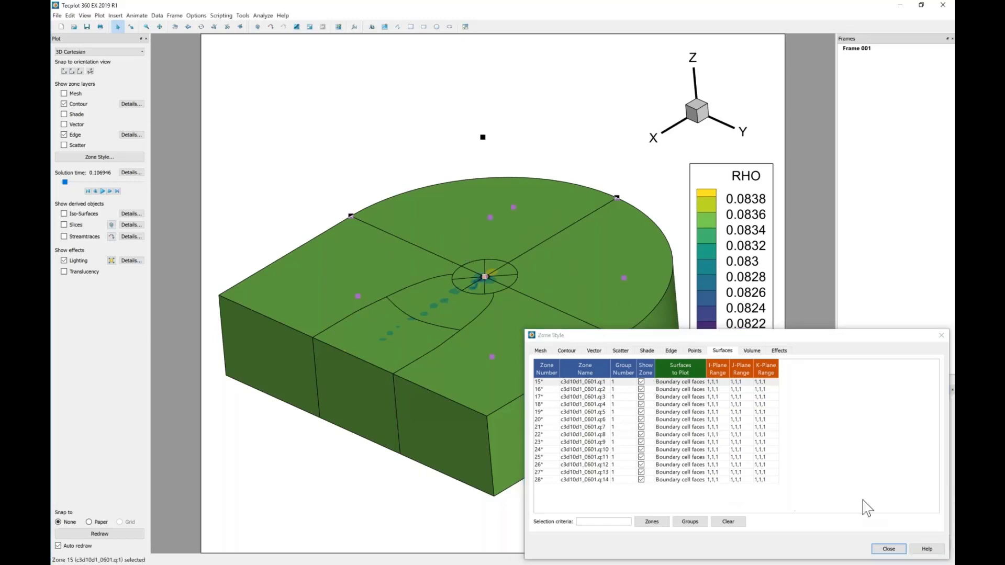
left_click(890, 547)
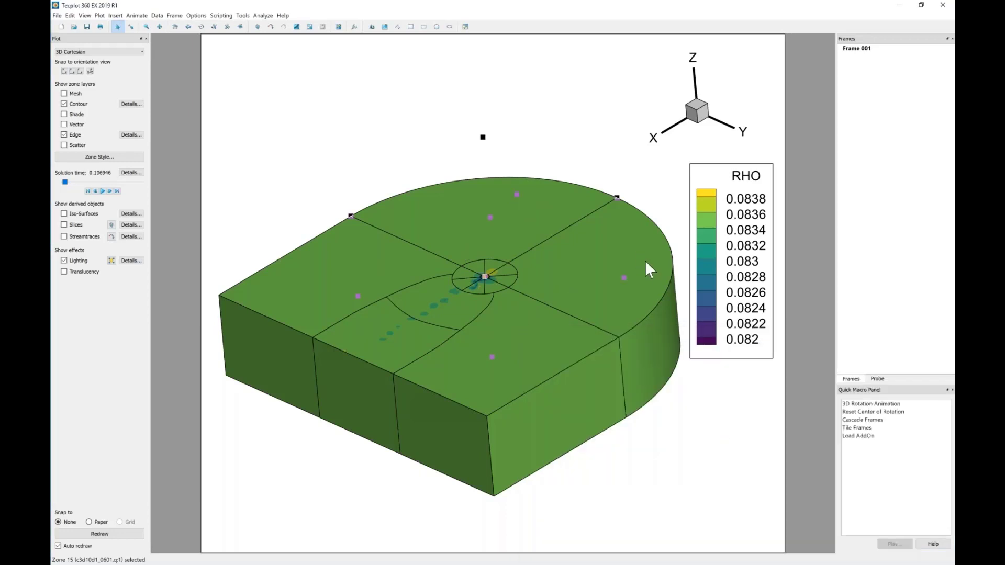
- Select the outer zones 15, 16 and 25 to 28 together and set their Surfaces to Plot to None
left_click(358, 348)
left_click(378, 333, "shift")
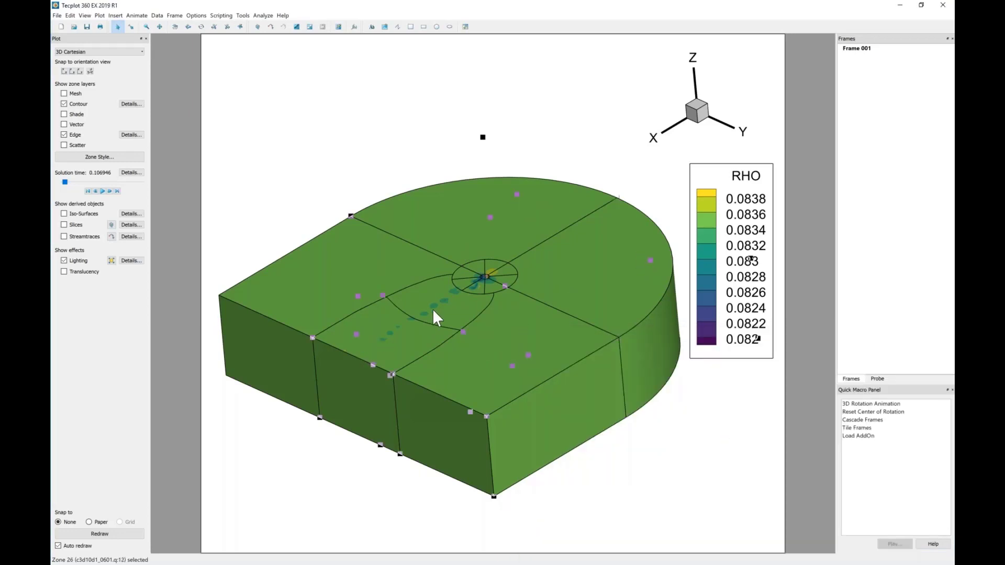
left_click(432, 308, "shift")
left_click(331, 273, "shift")
left_click(131, 157)
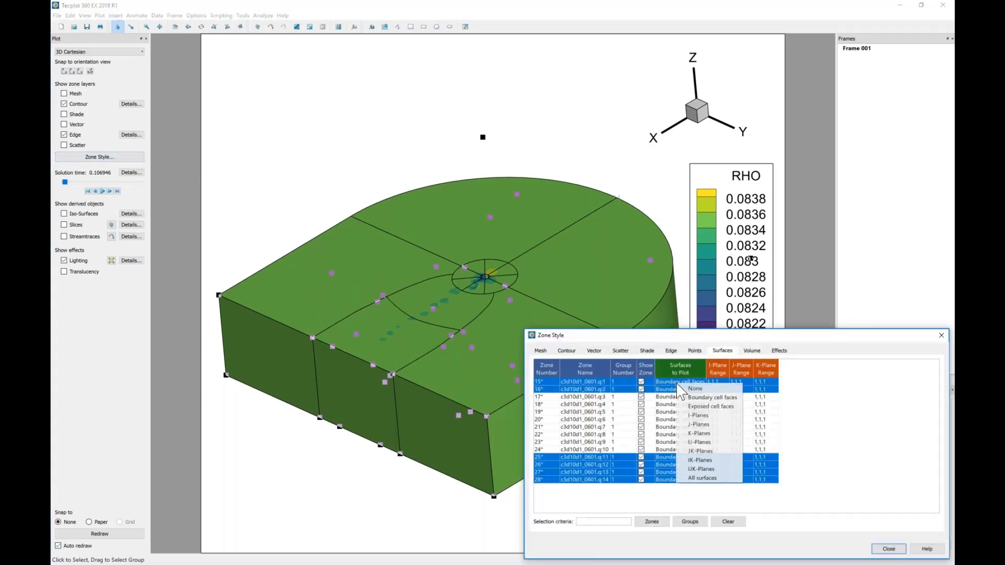
left_click(678, 389)
left_click(695, 389)
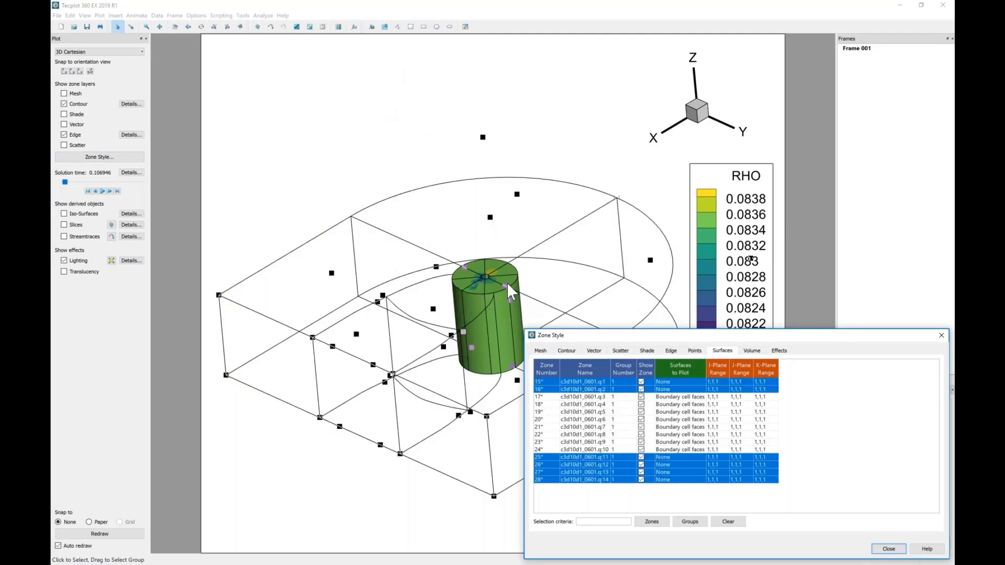
- Select zones 17 to 24 in Zone Style and probe the inner cylinder wall to identify its face plane in the Zone/Cell Info
left_click_drag(617, 396, 617, 451)
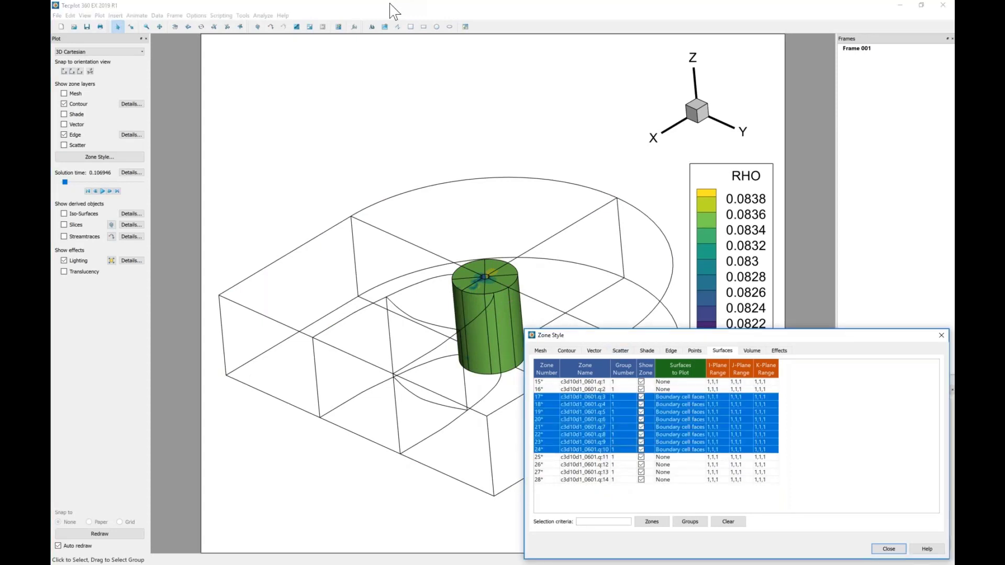
left_click(339, 27)
middle_click_drag(490, 272, 476, 412)
middle_click_drag(420, 101, 630, 254)
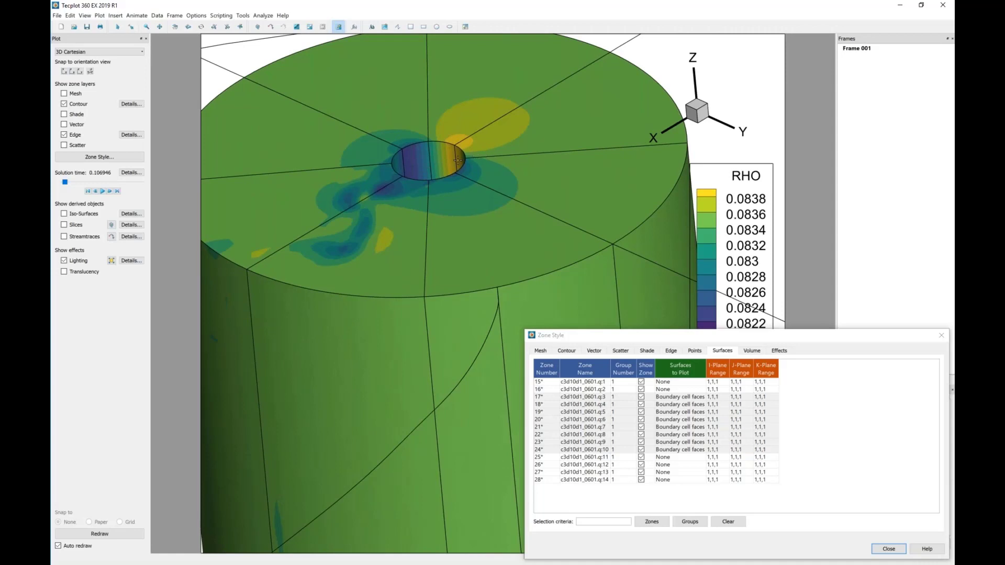
left_click(414, 153)
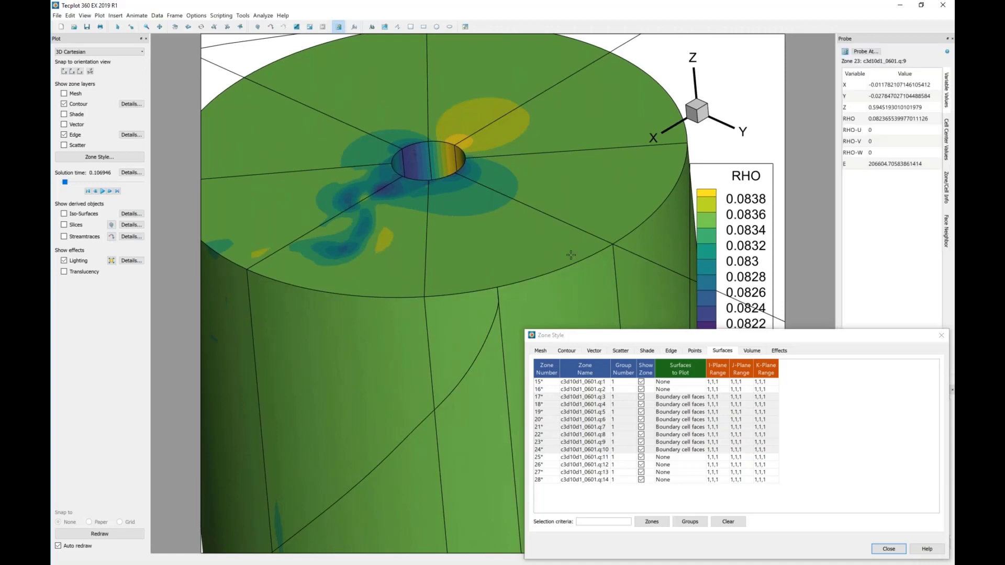
left_click(831, 338)
left_click_drag(835, 344, 521, 323)
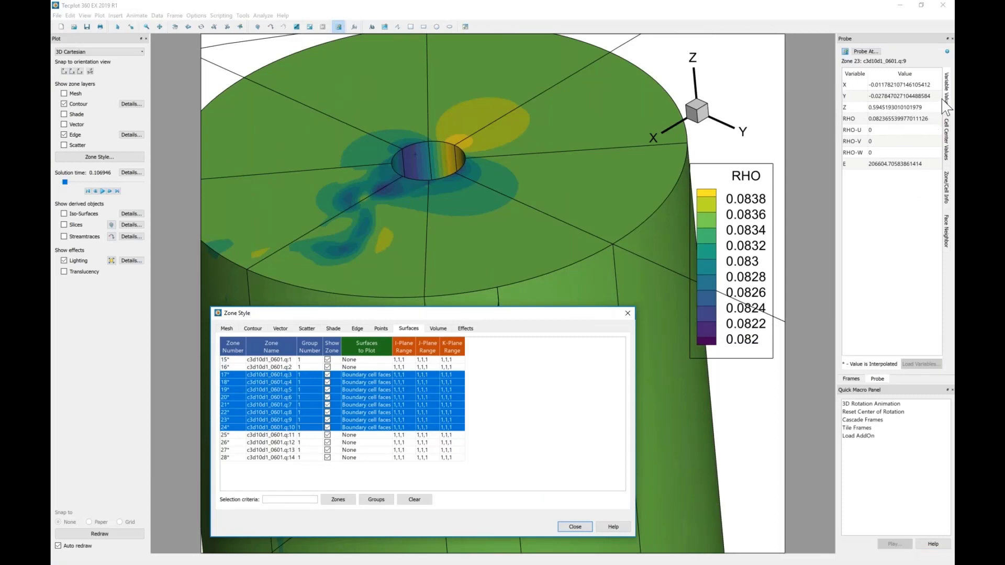
left_click(948, 188)
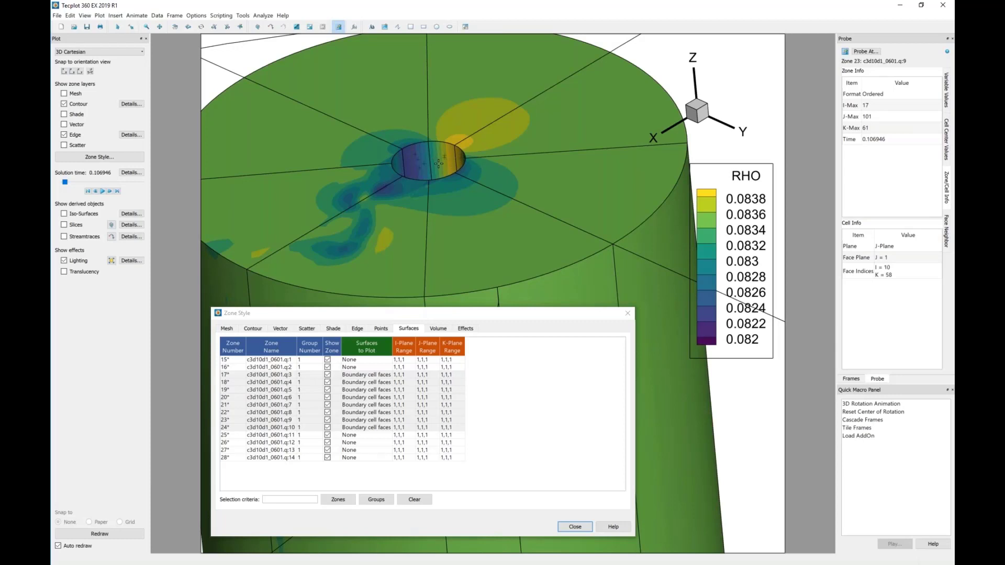
left_click(438, 163)
- Set Surfaces to Plot to J-Planes for zones 17 to 24 and close Zone Style
left_click(373, 384)
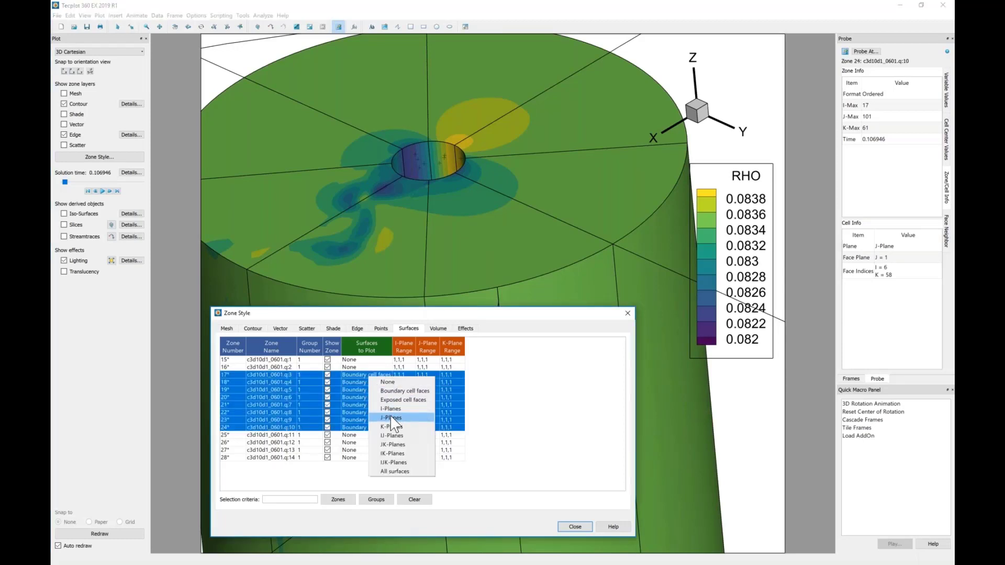
left_click(392, 417)
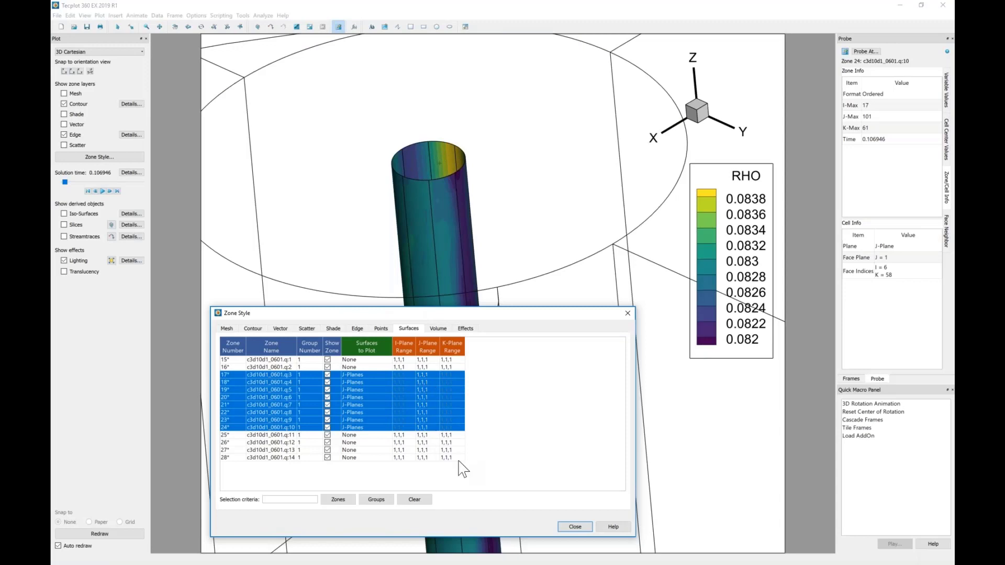
left_click(573, 525)
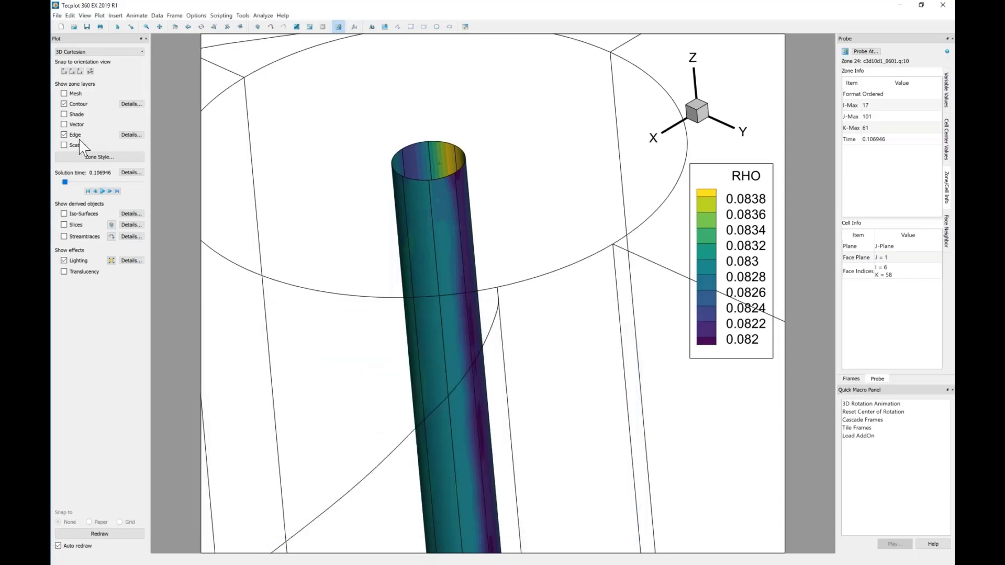
- Hide the Edge zone layer and fit the contoured cylinder wall to the frame
left_click(65, 134)
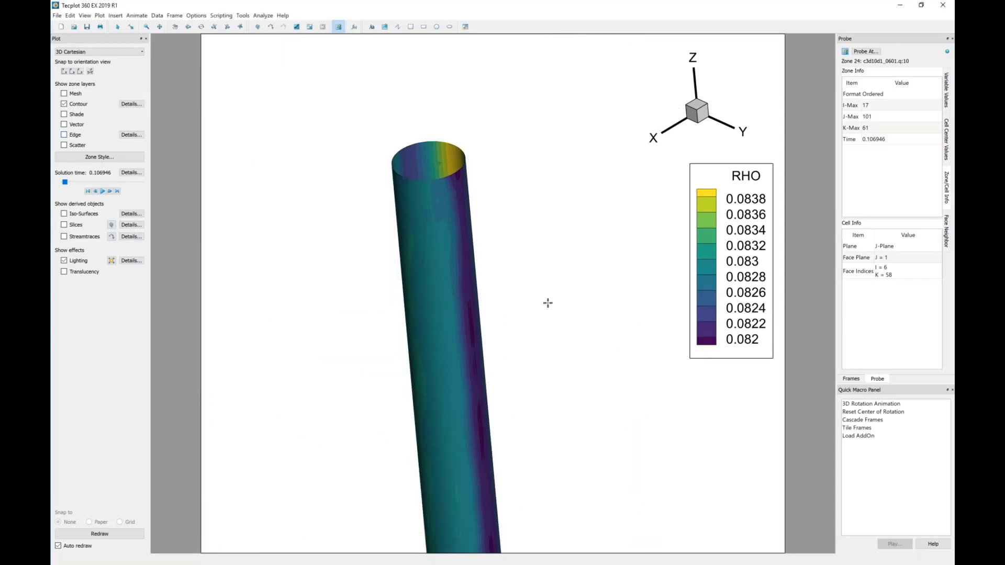
key("ctrl+f")
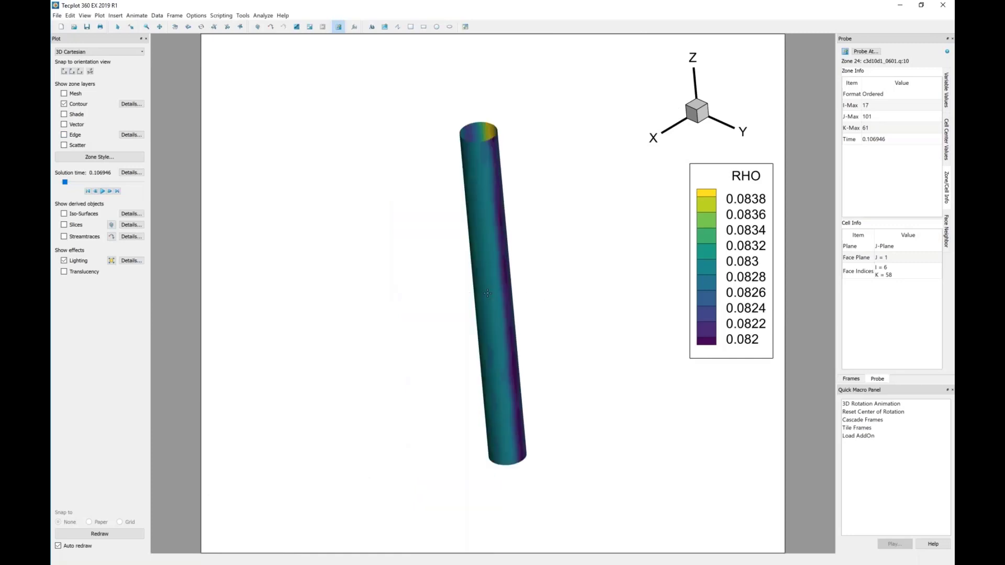
right_click_drag(465, 300, 576, 135, "ctrl")
right_click_drag(454, 343, 432, 324, "ctrl")
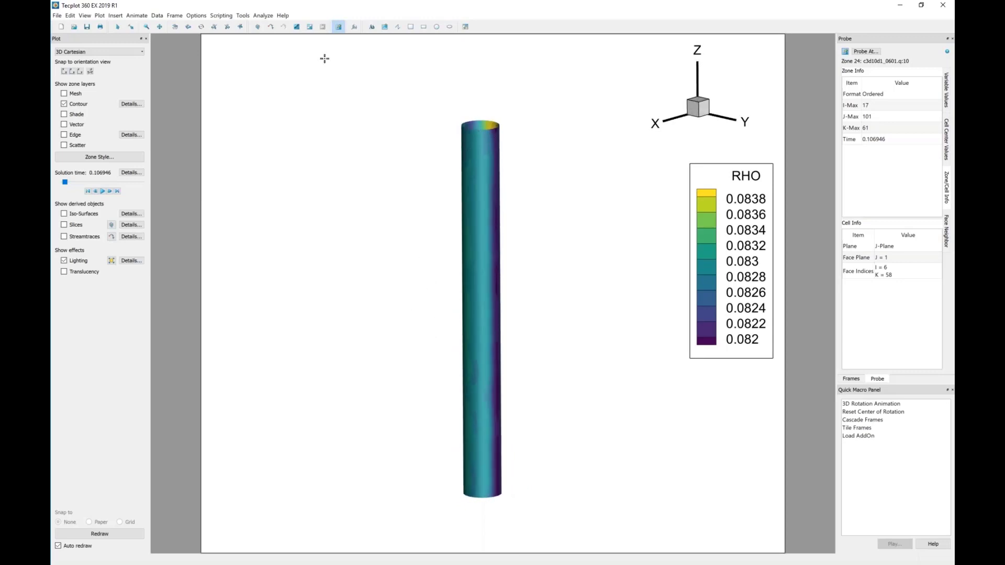
- Turn off the bounding boxes for enabled volume zones with no style
left_click(188, 27)
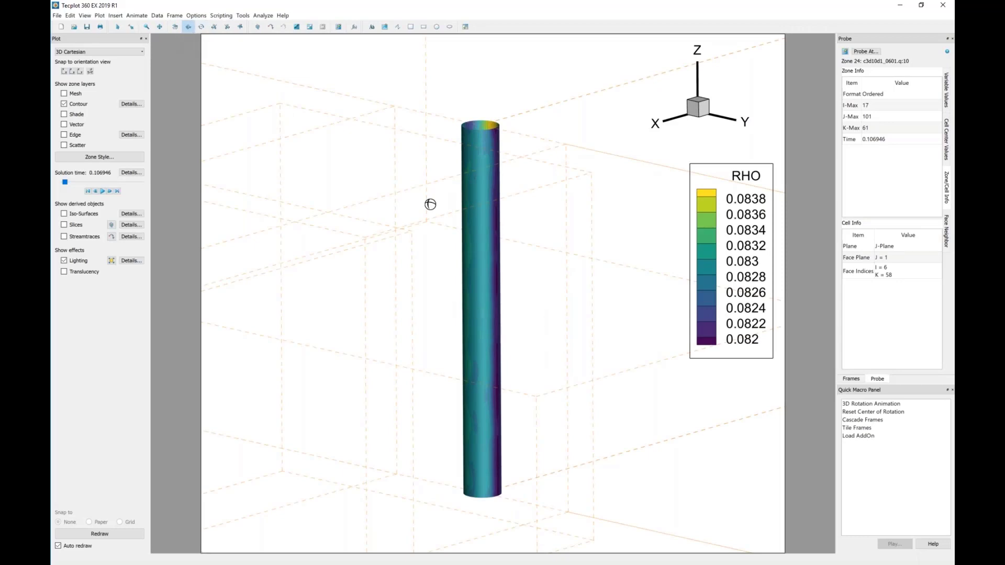
left_click_drag(395, 331, 426, 226)
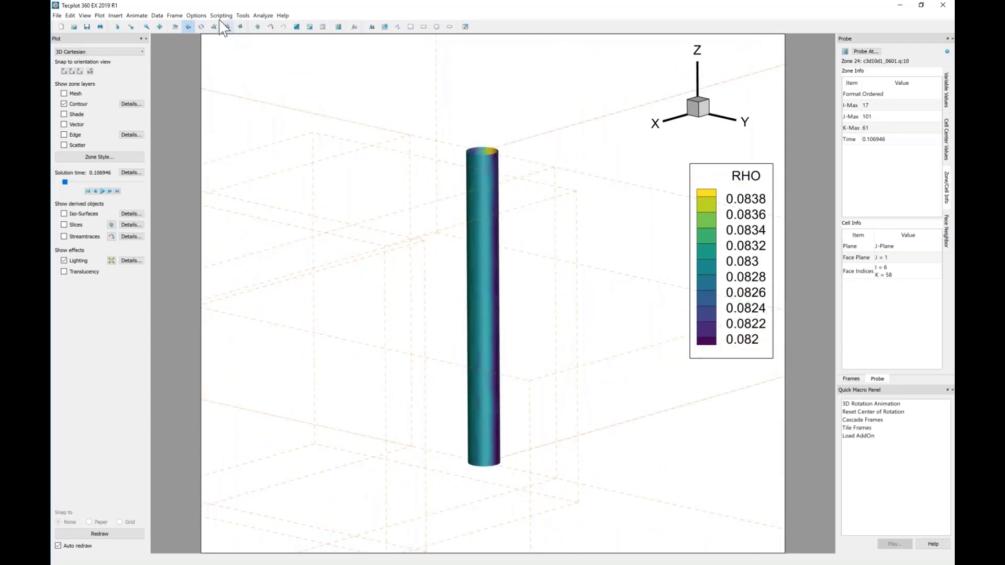
left_click(196, 15)
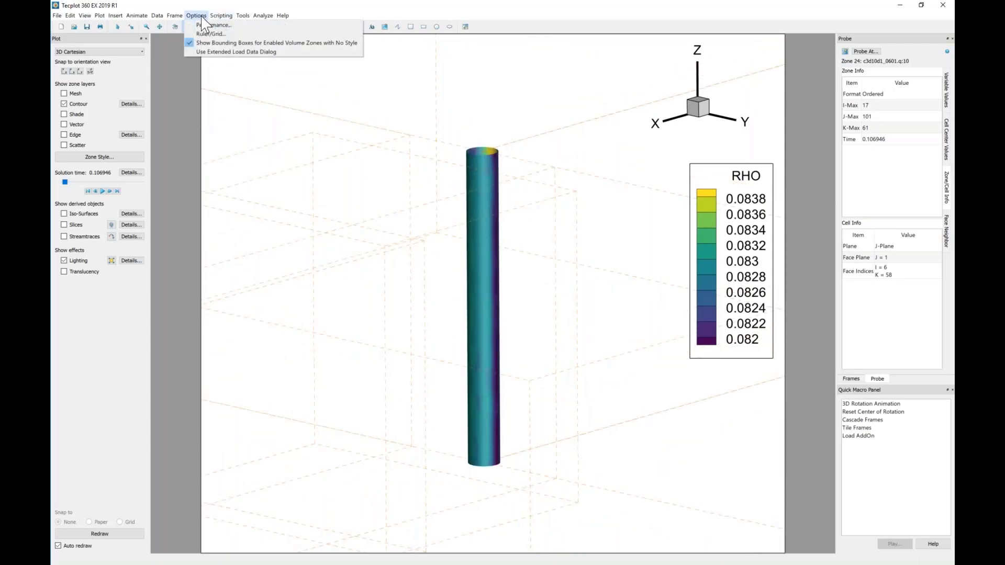
left_click(212, 44)
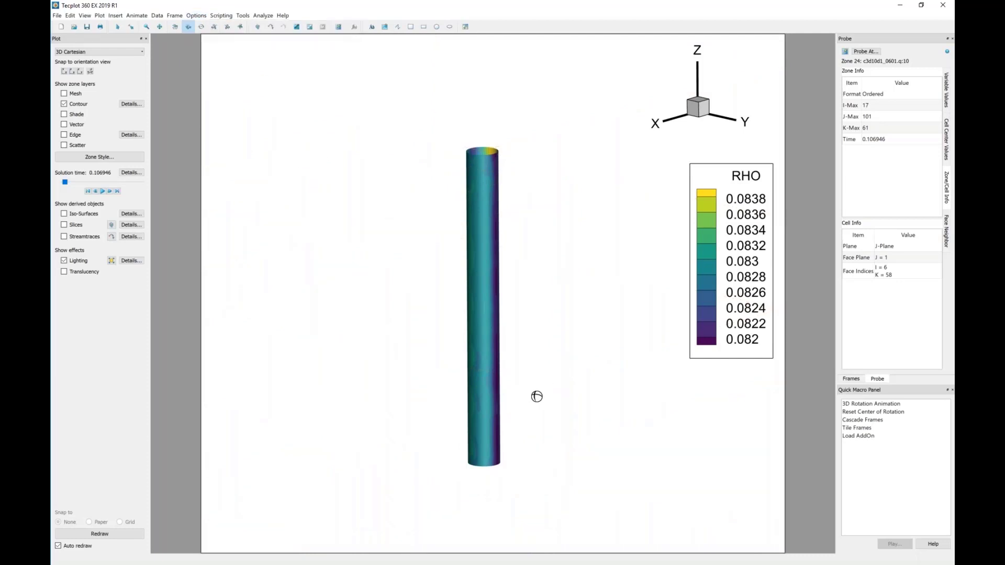
left_click_drag(538, 398, 496, 363)
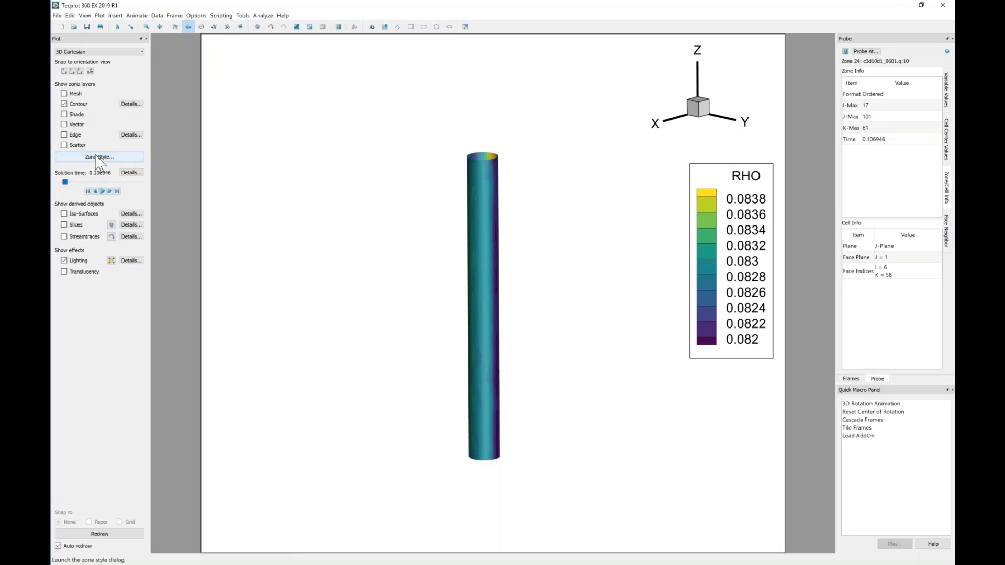
- Add a slice through the cylinder and cycle its orientation through Y-plane and Z-plane, ending on an X-plane
left_click(111, 225)
left_click(489, 299)
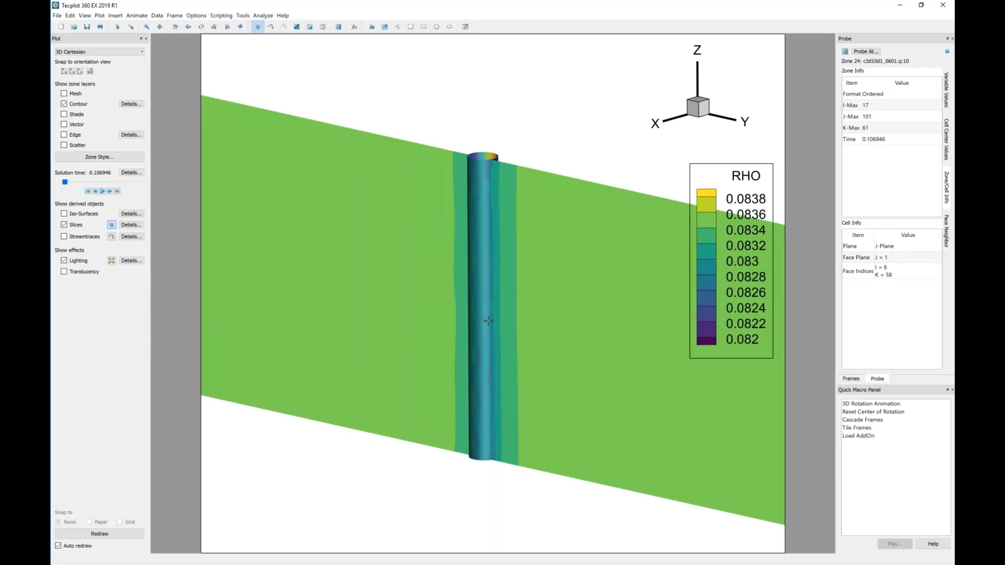
key("y")
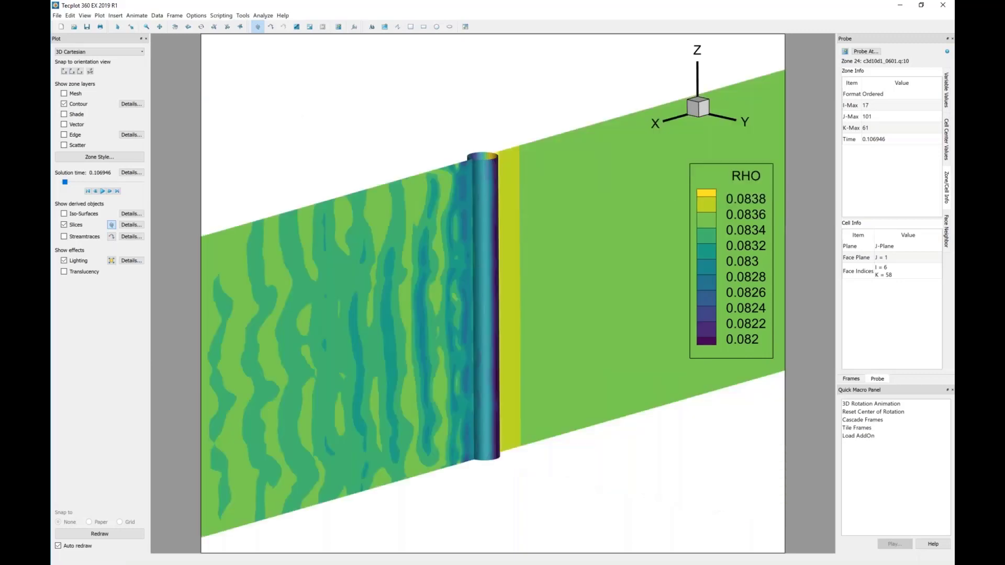
key("z")
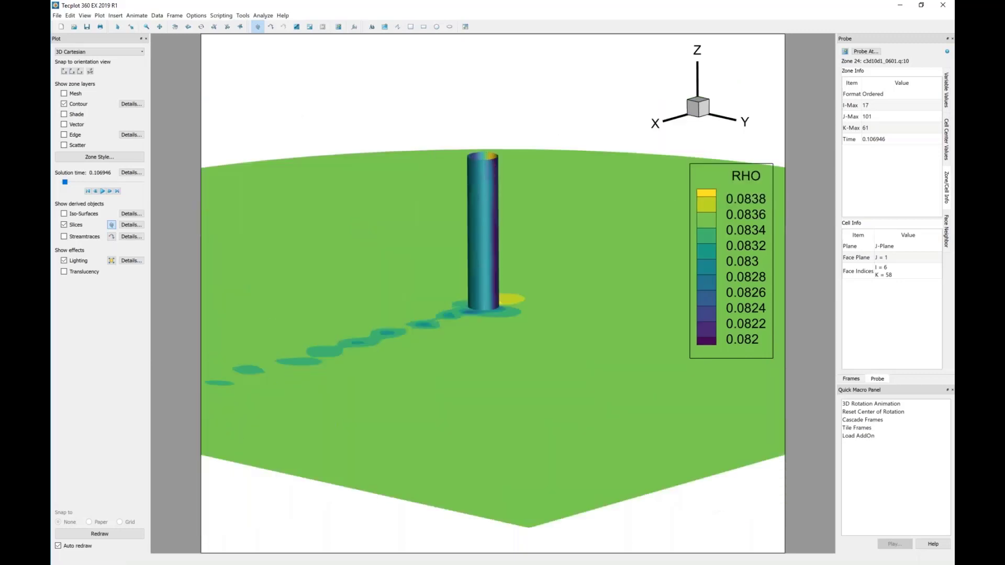
key("x")
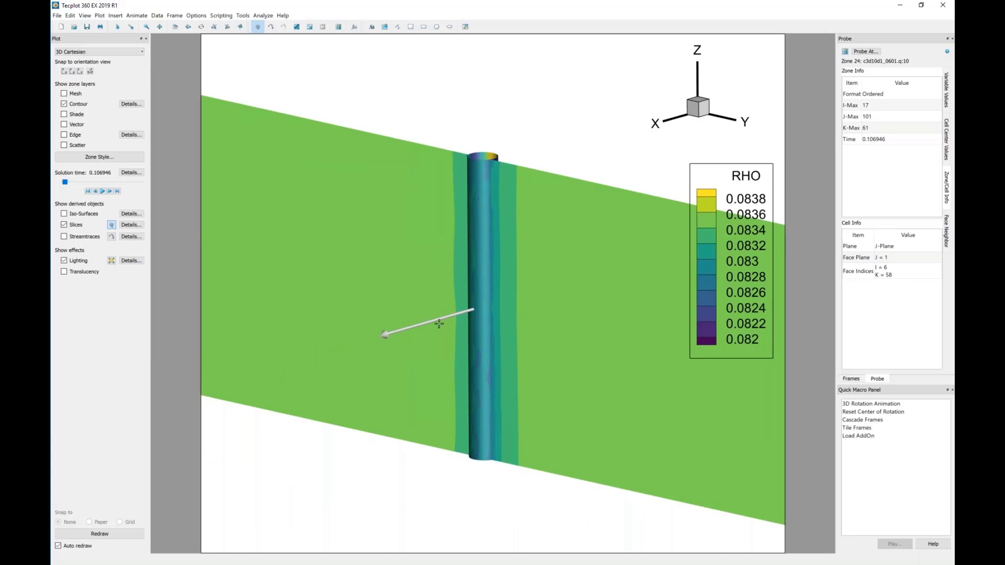
- Shift the X-plane slice along its normal off the cylinder and tilt it into an arbitrary orientation
left_click_drag(440, 321, 350, 344)
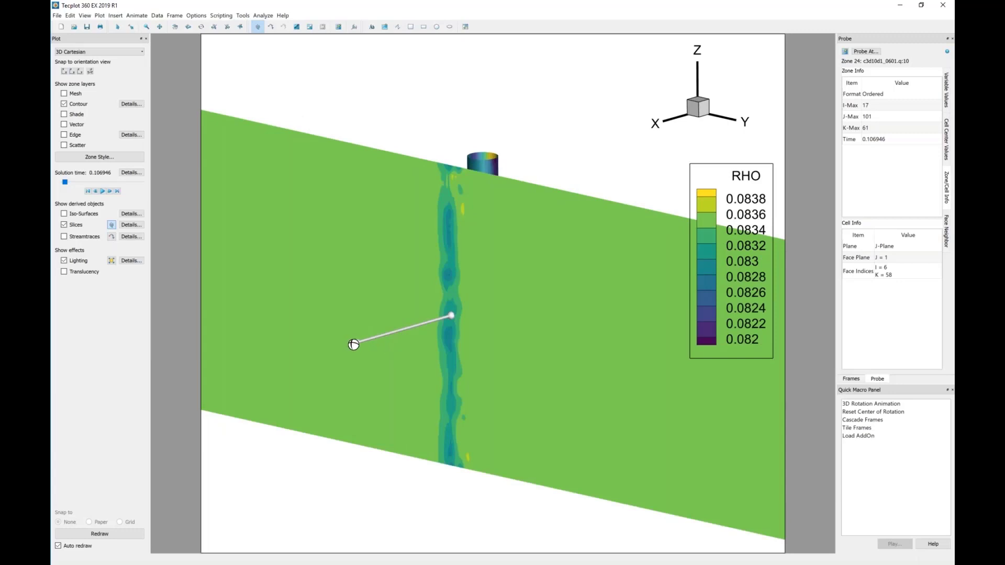
left_click_drag(354, 343, 333, 299)
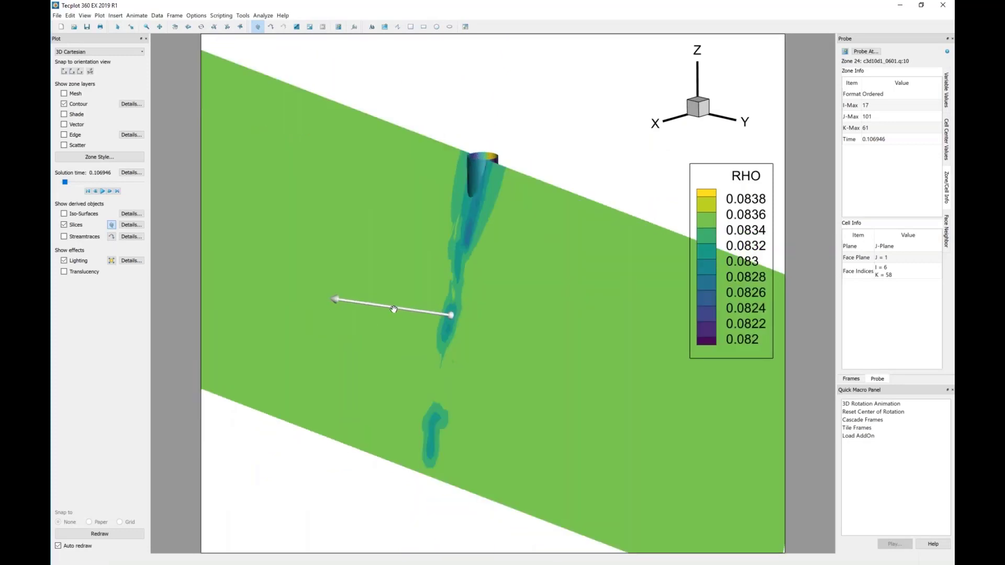
left_click_drag(419, 311, 518, 265)
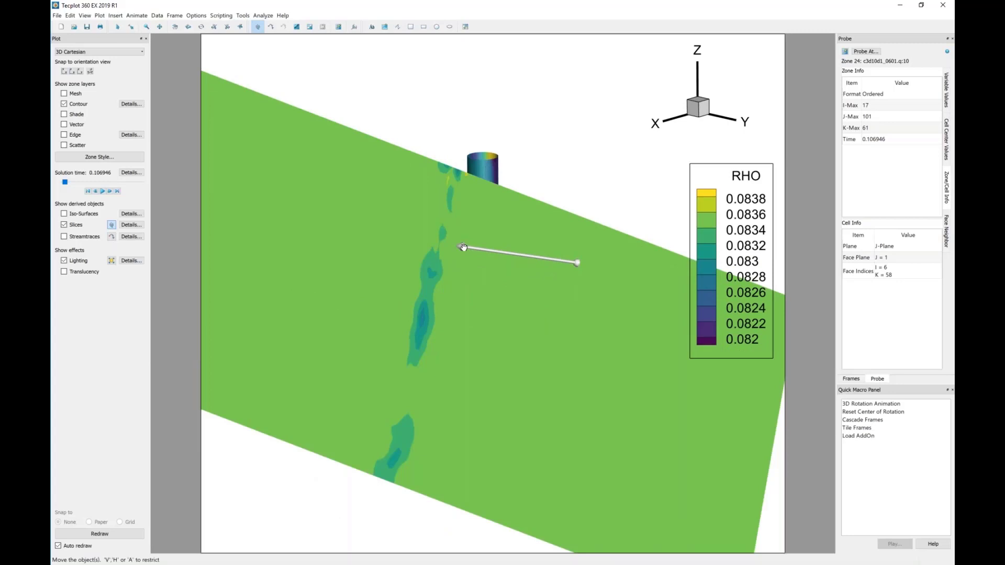
mouse_move(463, 247)
left_mouse_down()
mouse_move(549, 269)
mouse_move(473, 274)
mouse_move(433, 261)
mouse_move(458, 250)
left_mouse_up()
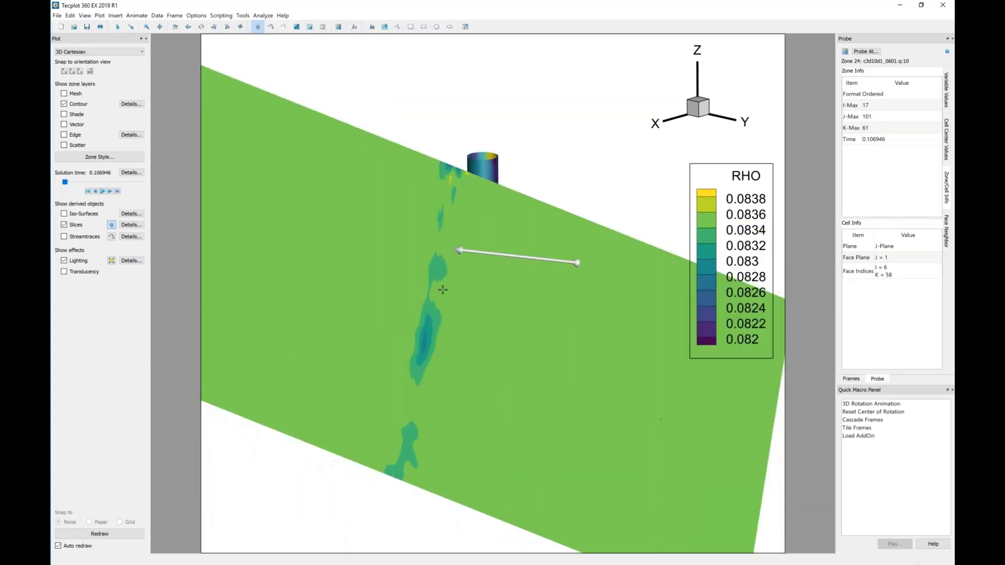
- Open Slice Details for the tilted slice and place the dialog clear of the cylinder
key("Escape")
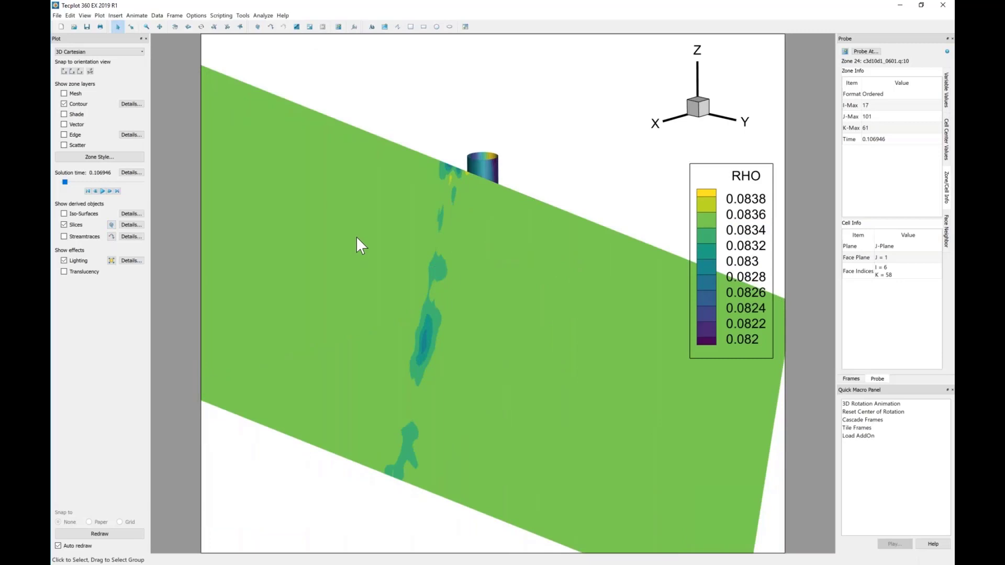
double_click(357, 239)
left_click_drag(478, 191, 652, 187)
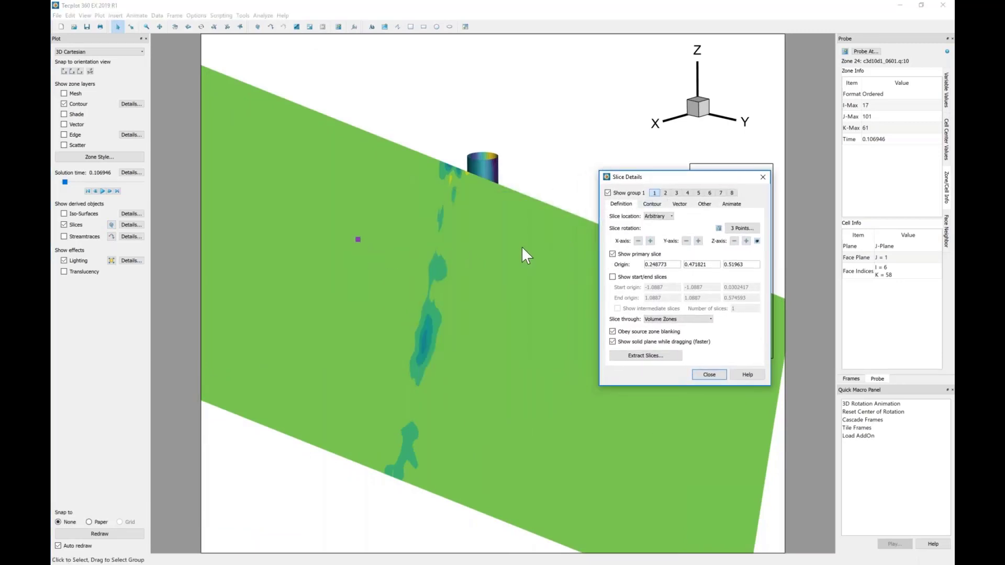
- Try out the slice's mesh, contour and shade display by toggling each of them
right_click(374, 202)
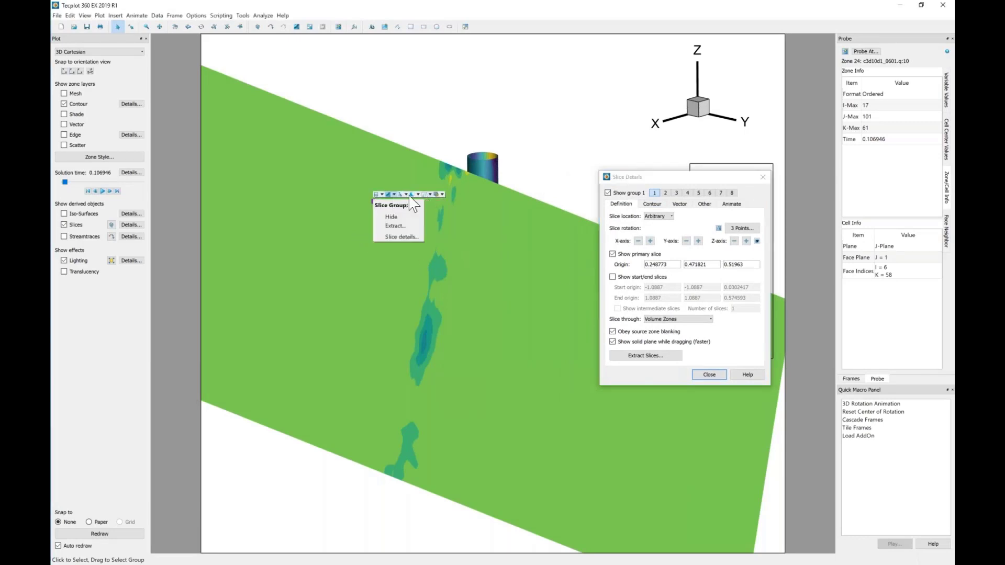
left_click(376, 195)
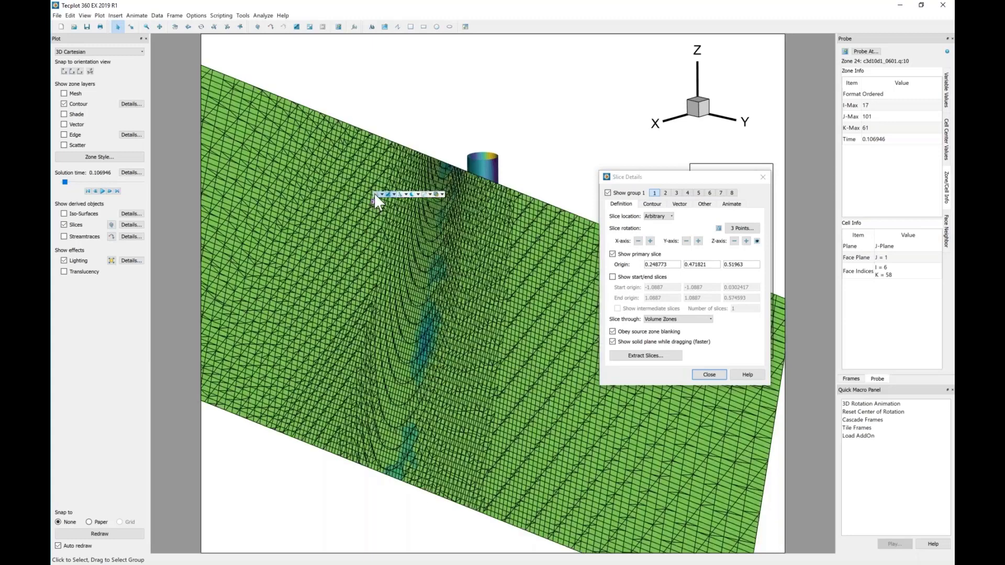
left_click(375, 194)
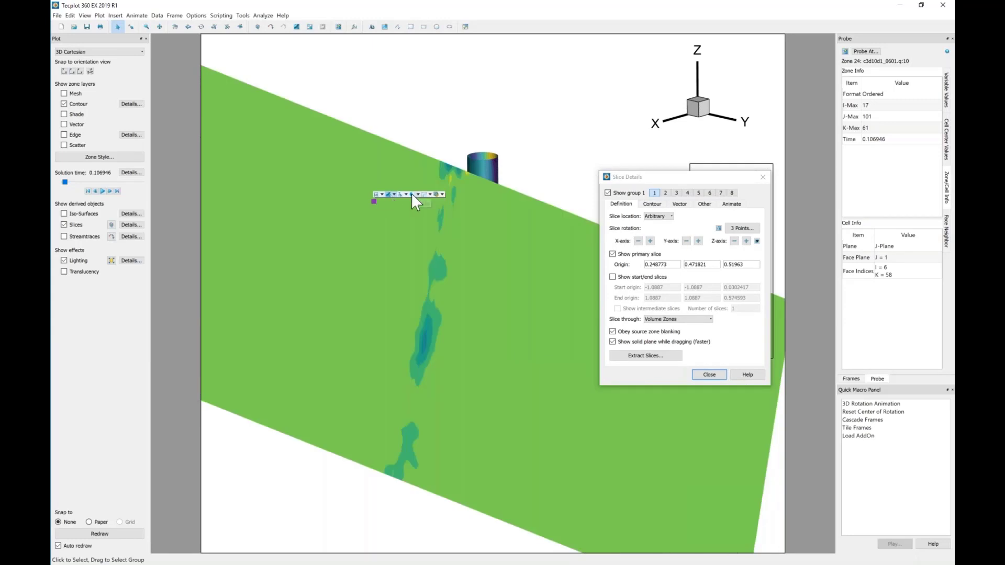
left_click(388, 194)
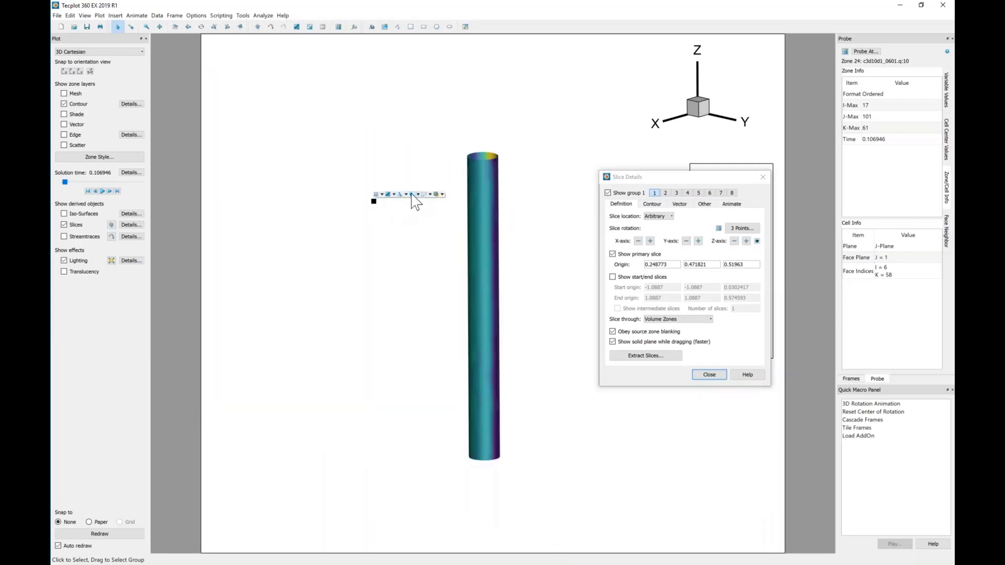
left_click(412, 195)
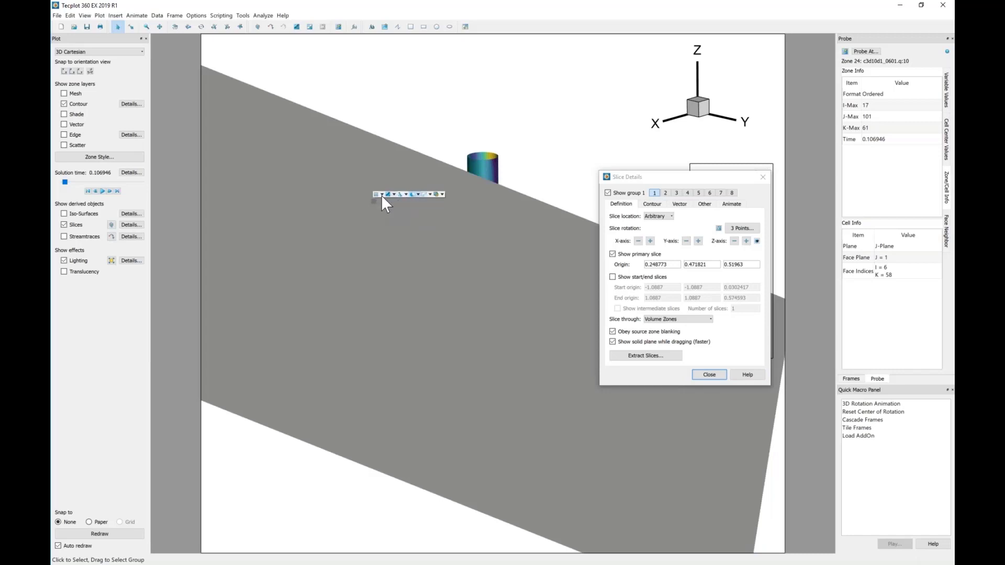
- Try slice translucency at 60 and 40, and turn it off again
left_click(442, 194)
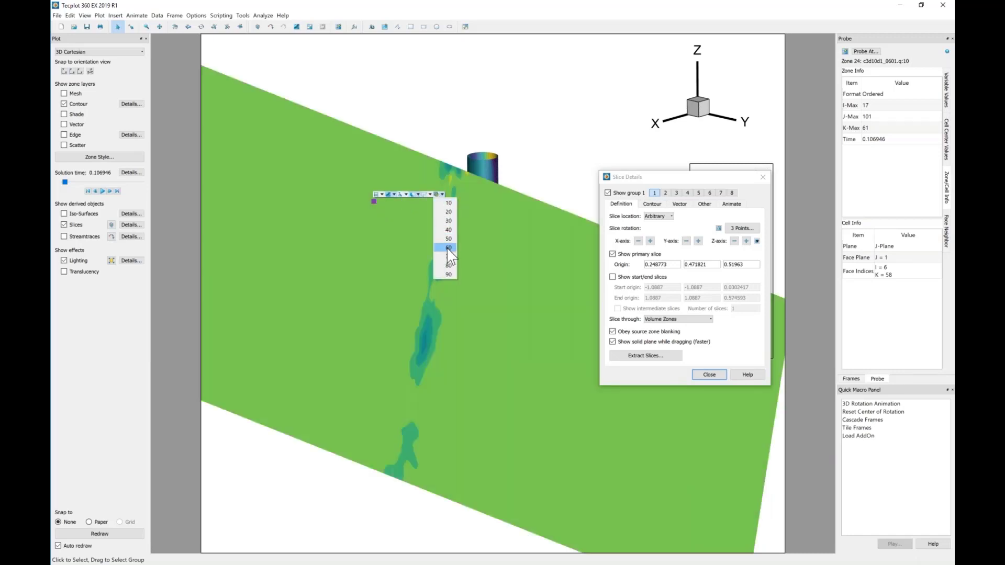
left_click(447, 248)
left_click(443, 194)
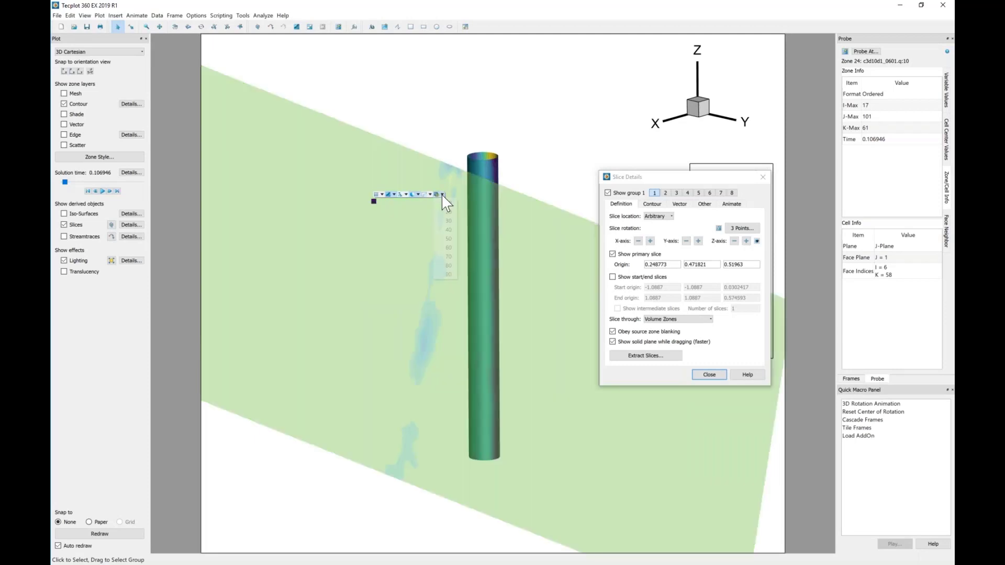
left_click(448, 230)
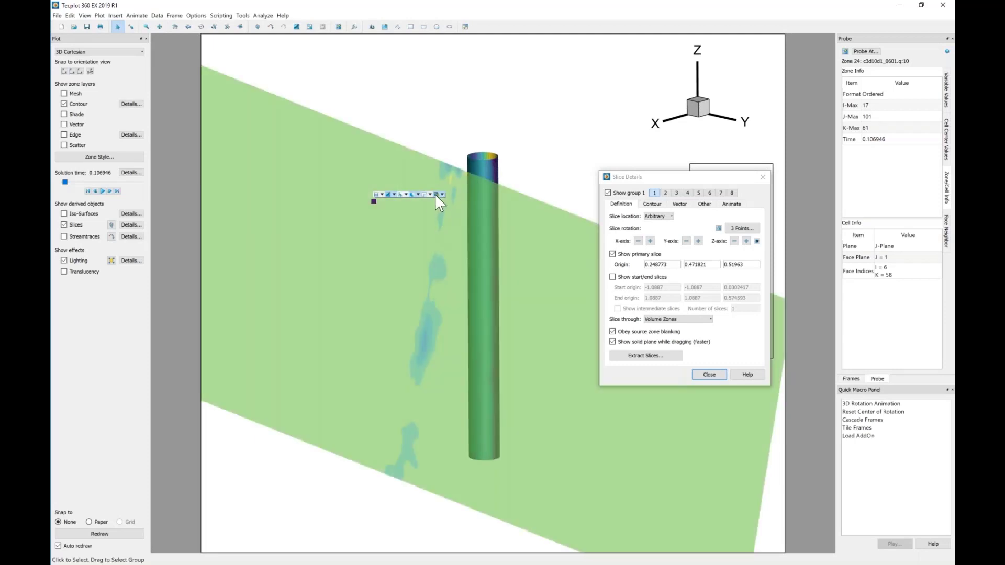
left_click(435, 193)
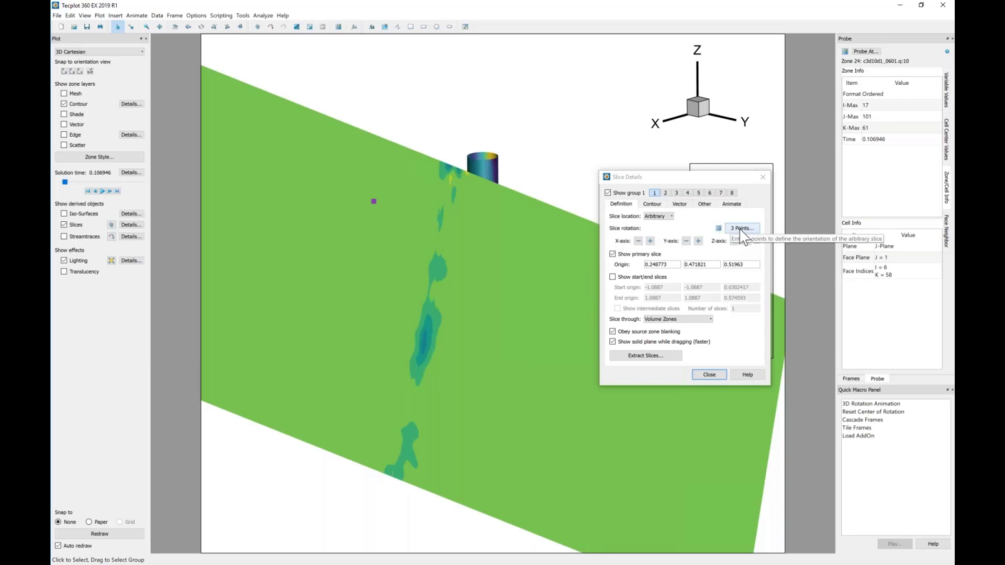
- Rotate the arbitrary slice in the positive direction about the X-axis, and rotate it back
left_click(650, 241)
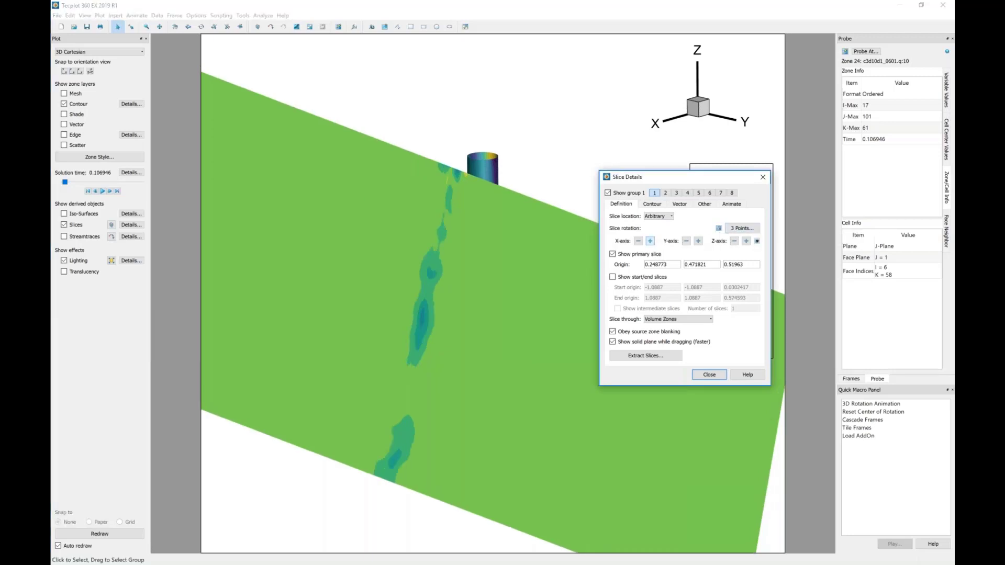
left_click(650, 241)
left_click(638, 242)
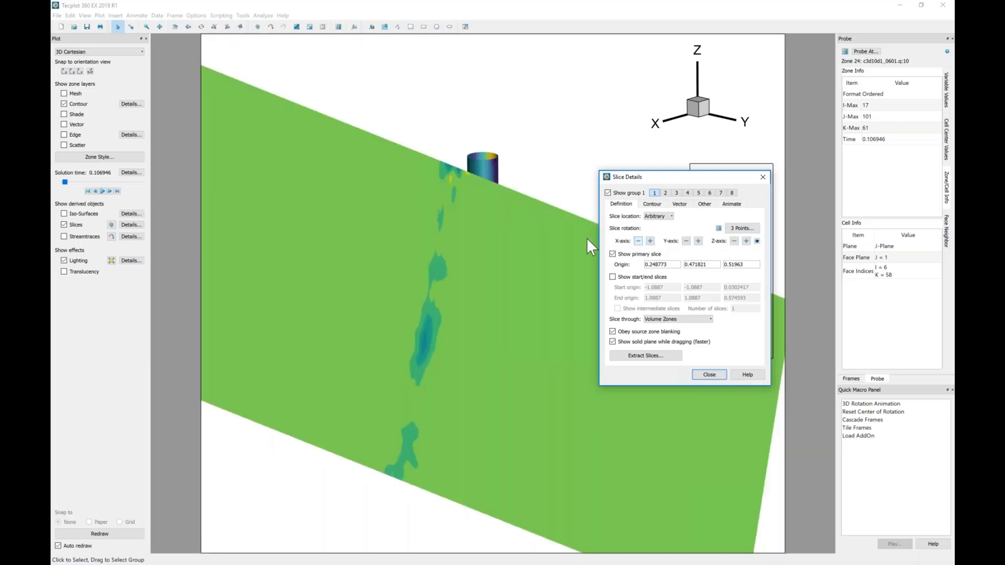
- Set the slice location to Z-Planes, show the start and end slices, and hide the primary slice
left_click(654, 216)
left_click(653, 233)
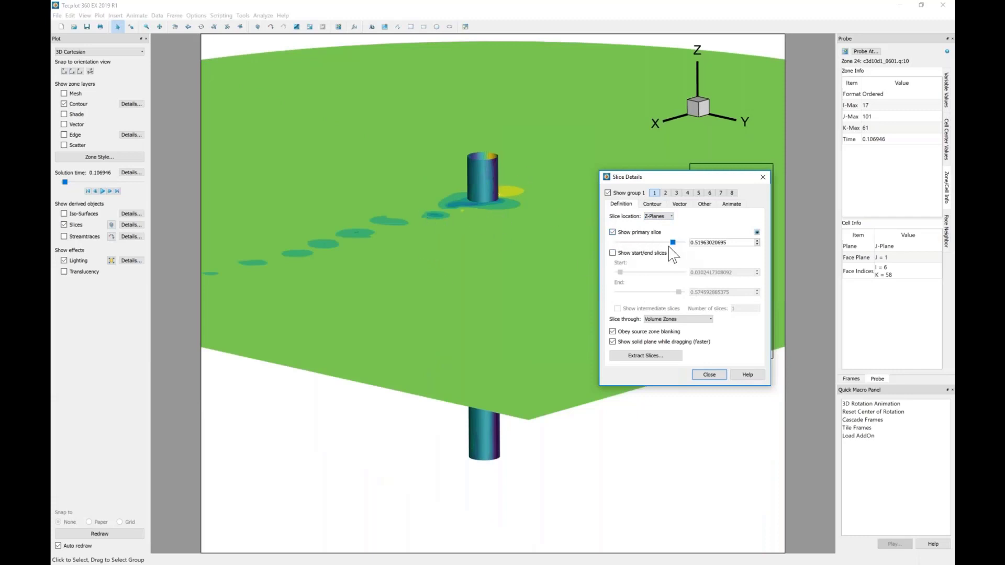
left_click(614, 254)
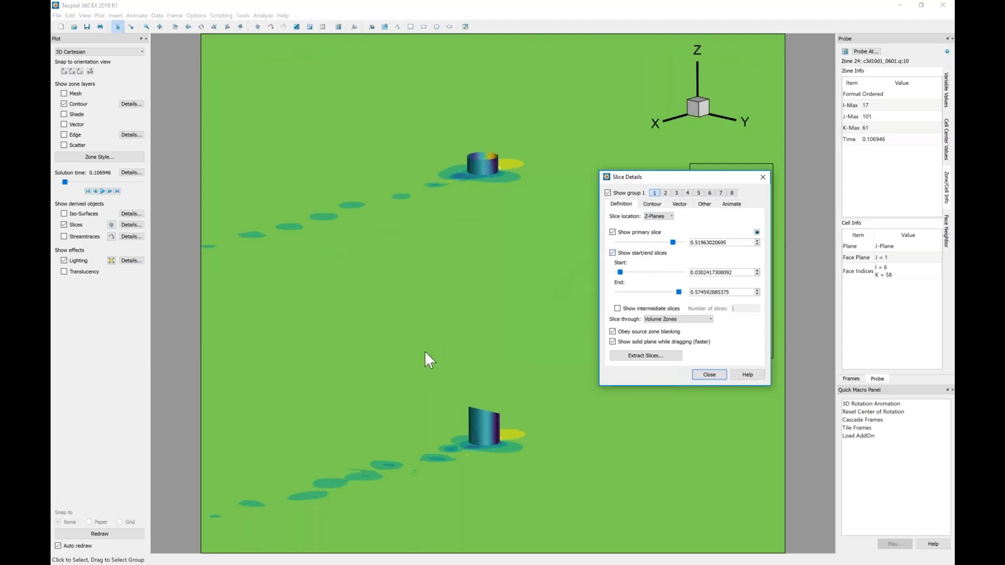
right_click_drag(425, 351, 443, 286, "ctrl")
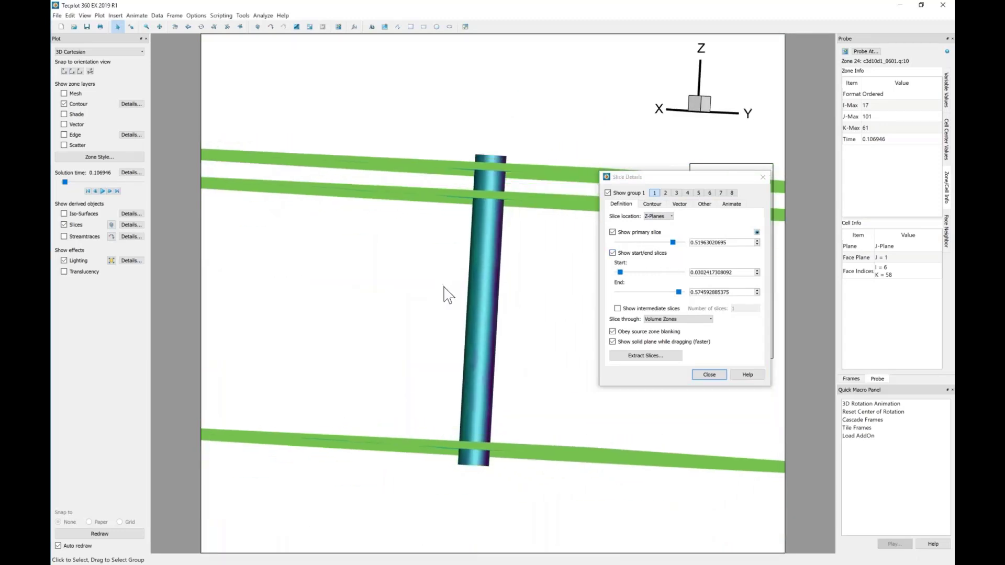
left_click(641, 234)
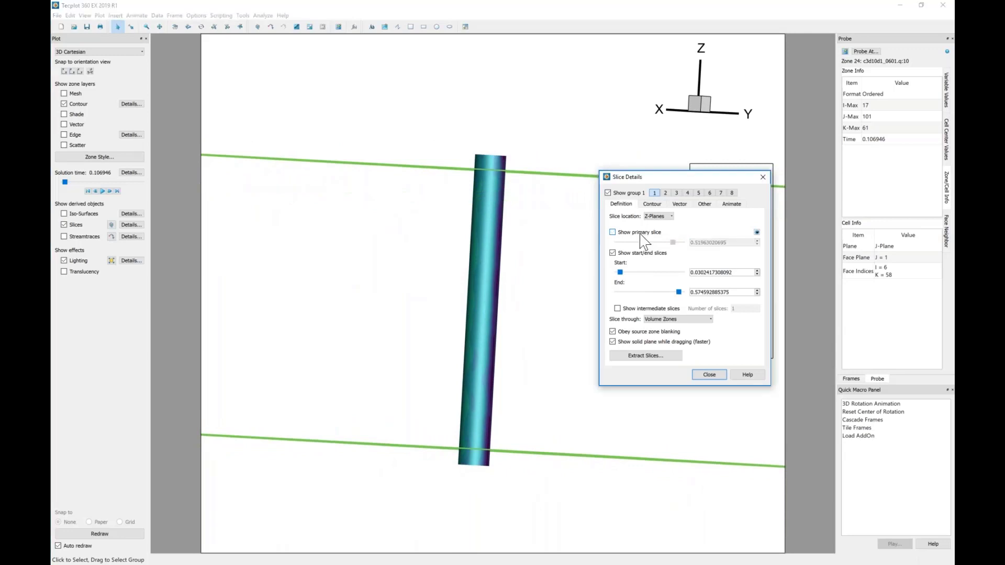
- Show 5 intermediate slices between the start and end Z-planes
left_click(617, 308)
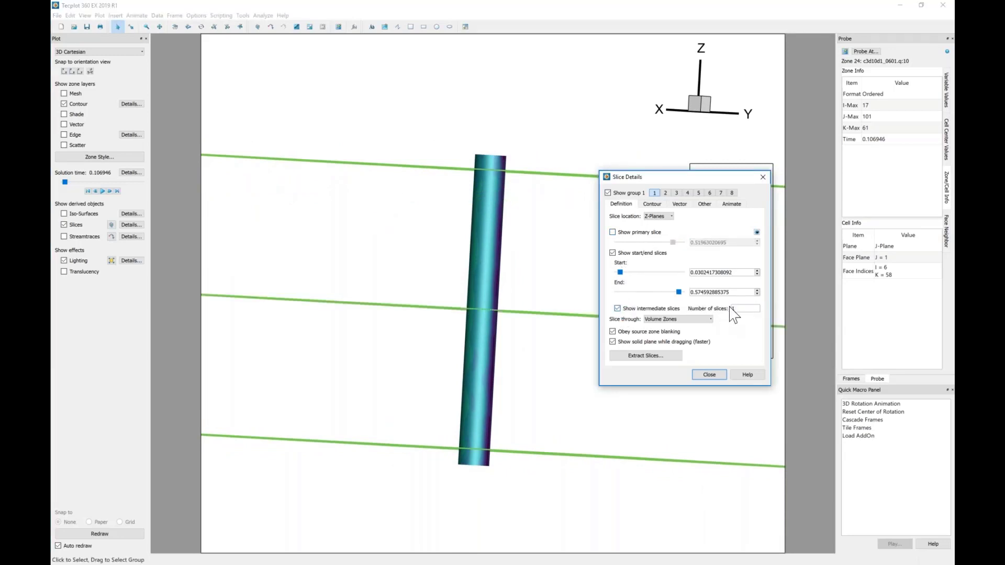
left_click(734, 308)
key("Return")
mouse_move(539, 259)
right_mouse_down("ctrl")
mouse_move(516, 273)
mouse_move(532, 260)
right_mouse_up("ctrl")
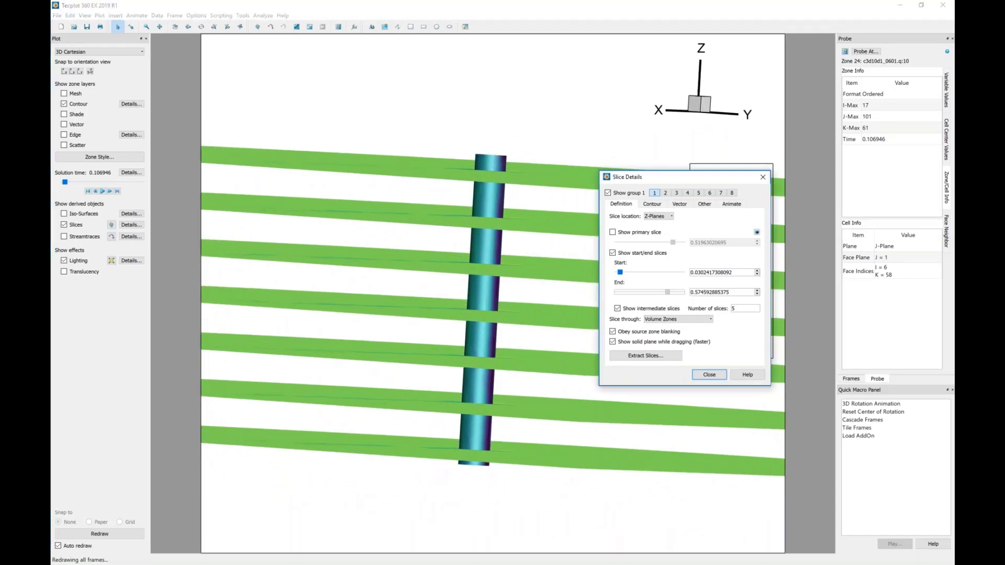
- Move the end Z-slice down to about 0.415, keeping the start slice in place
left_click_drag(679, 292, 661, 292)
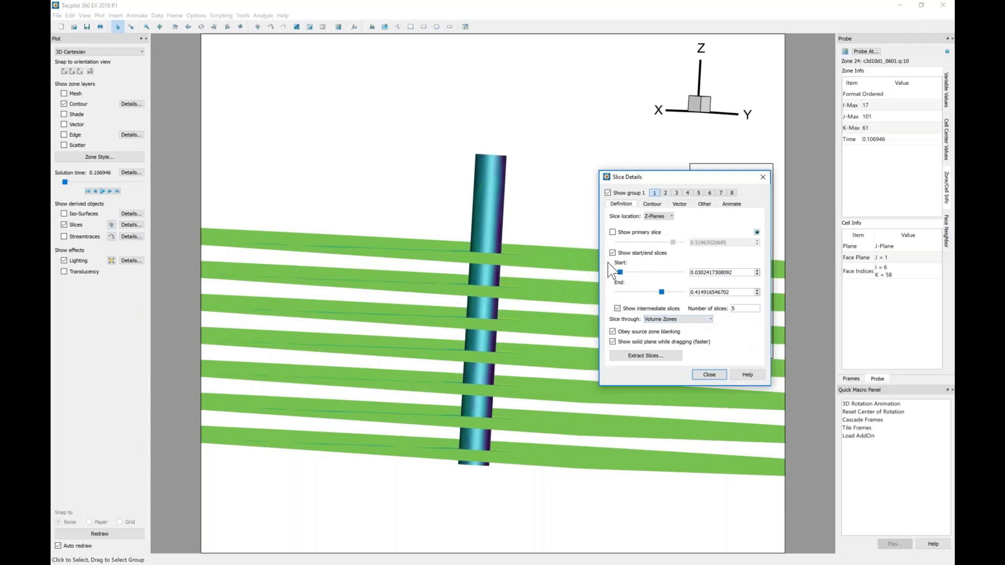
middle_click_drag(556, 229, 529, 224)
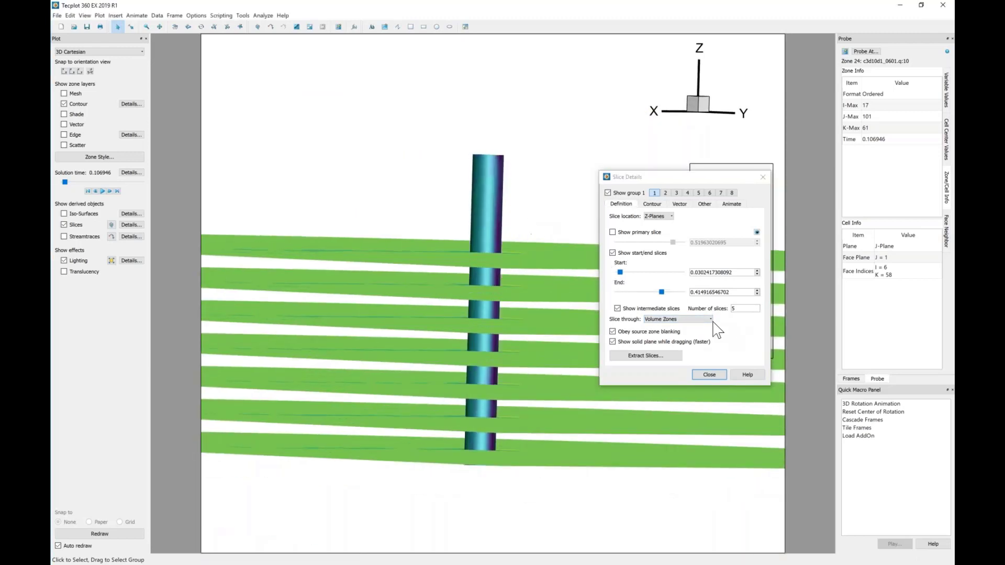
- Try slicing through Surfaces of Volume Zones, look at the resulting outlines, and return the setting to Volume Zones
left_click(683, 320)
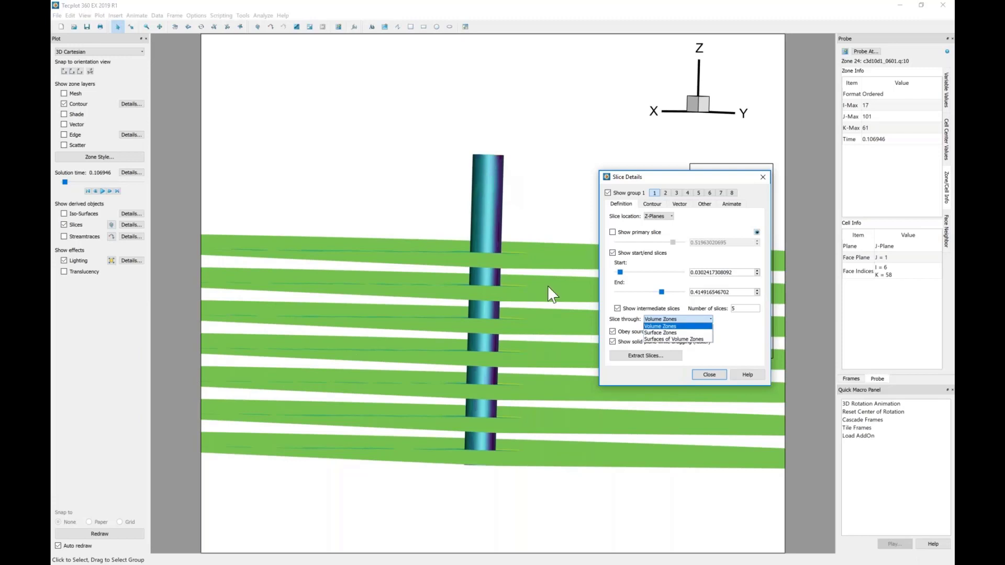
left_click(655, 340)
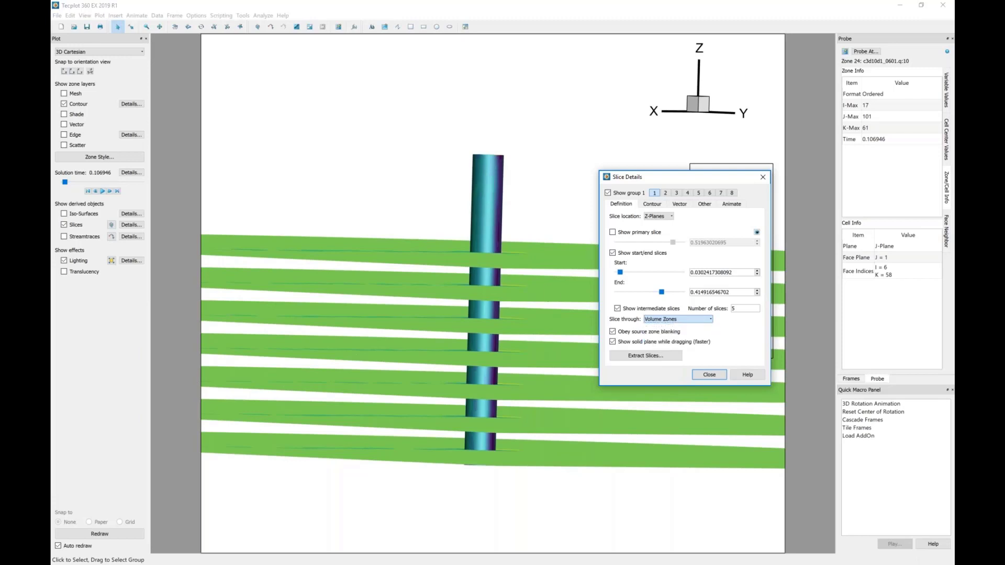
right_click_drag(493, 272, 473, 356, "ctrl")
middle_click_drag(473, 356, 473, 403)
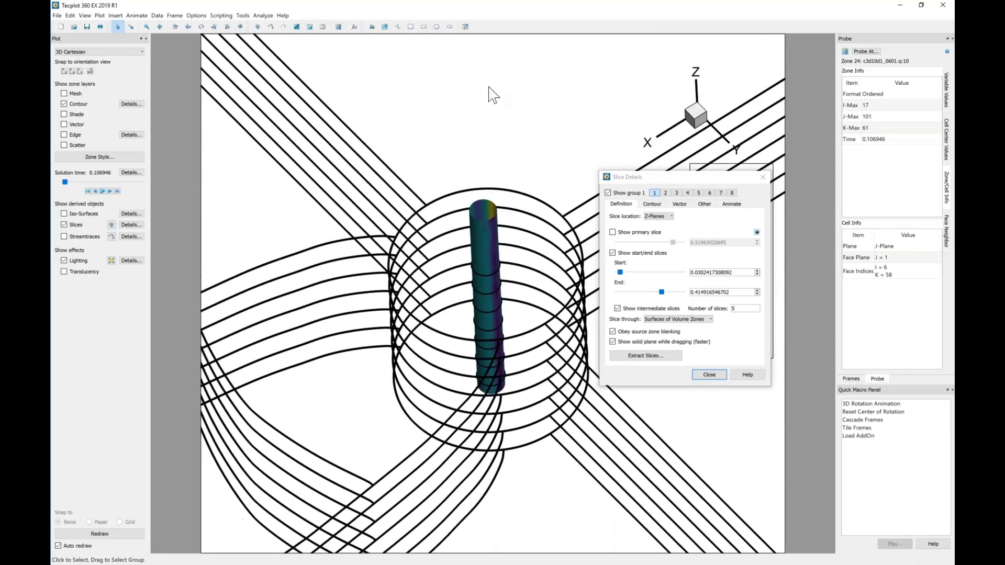
middle_click_drag(488, 88, 468, 407)
right_click_drag(479, 394, 481, 312, "ctrl")
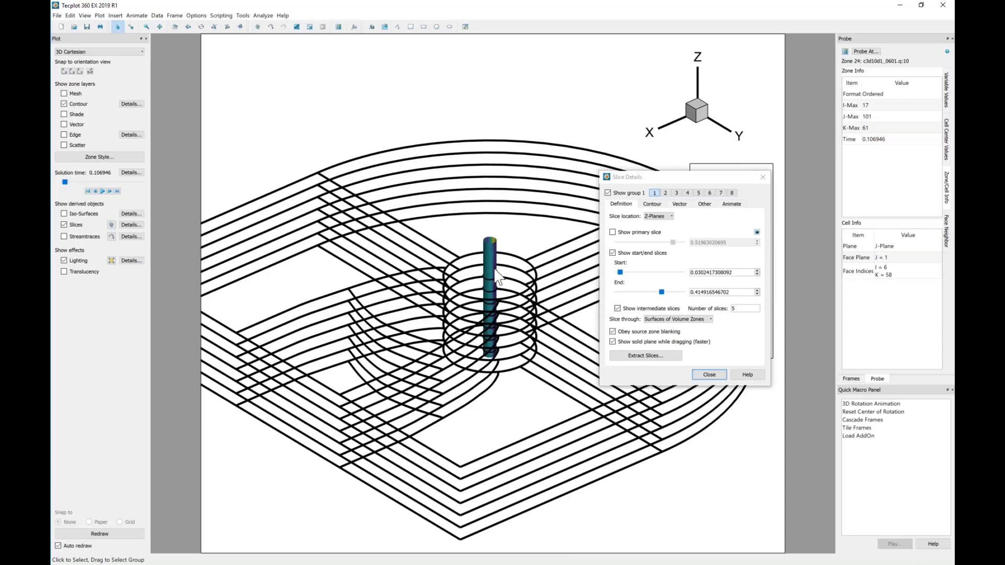
left_click(676, 320)
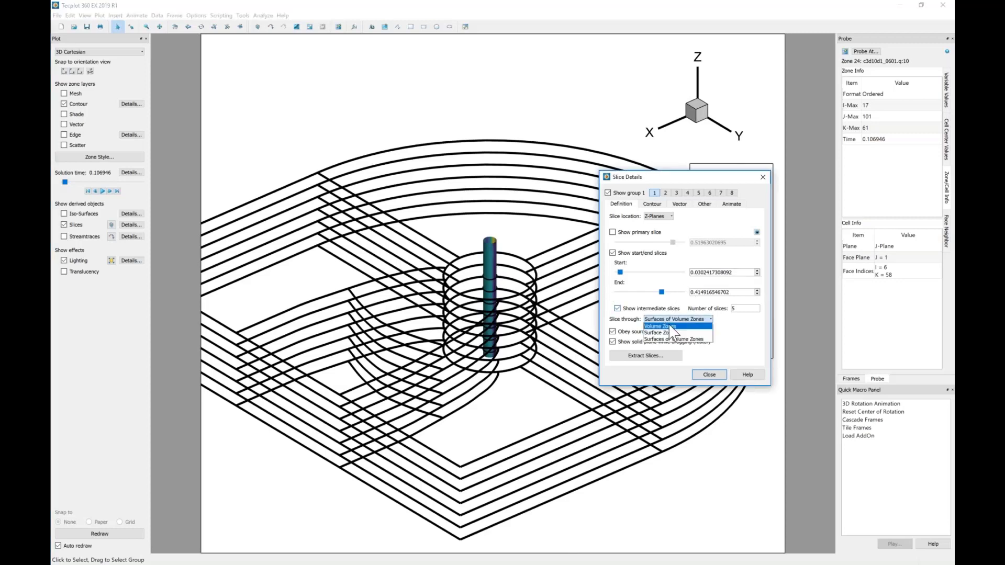
left_click(670, 327)
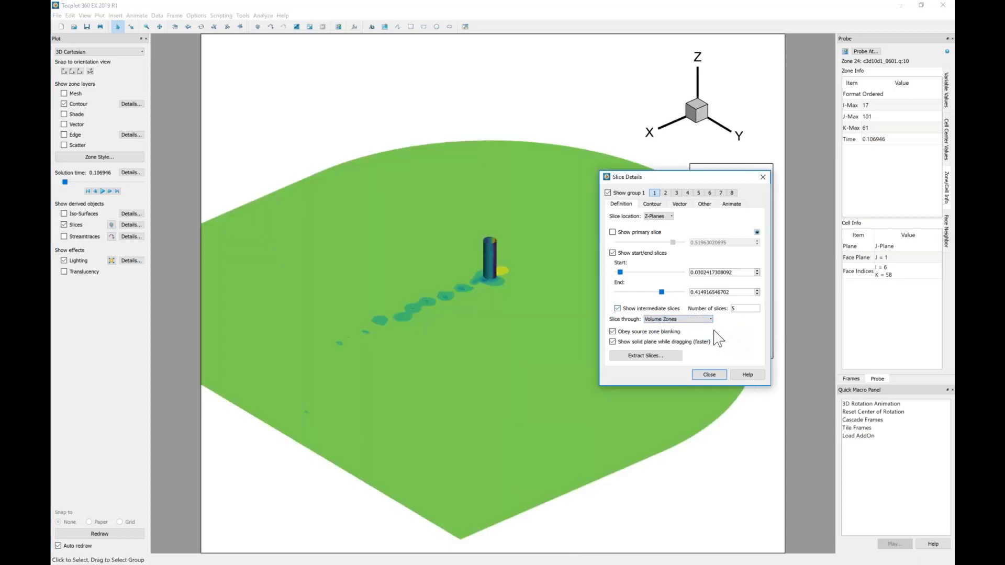
- Review the contour, vector, and mesh, shade and edge settings of slice group 1
left_click(652, 204)
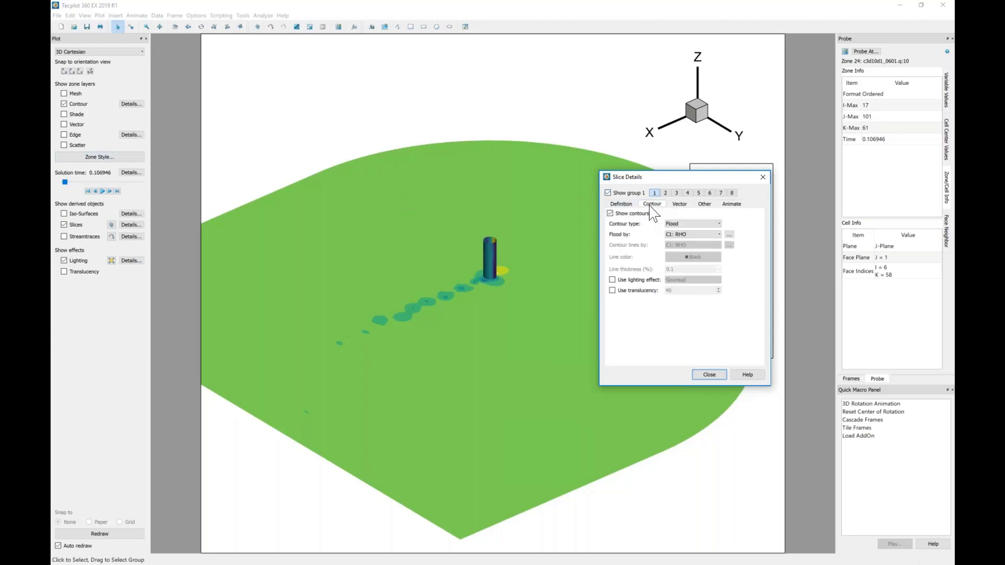
left_click(680, 204)
left_click(704, 205)
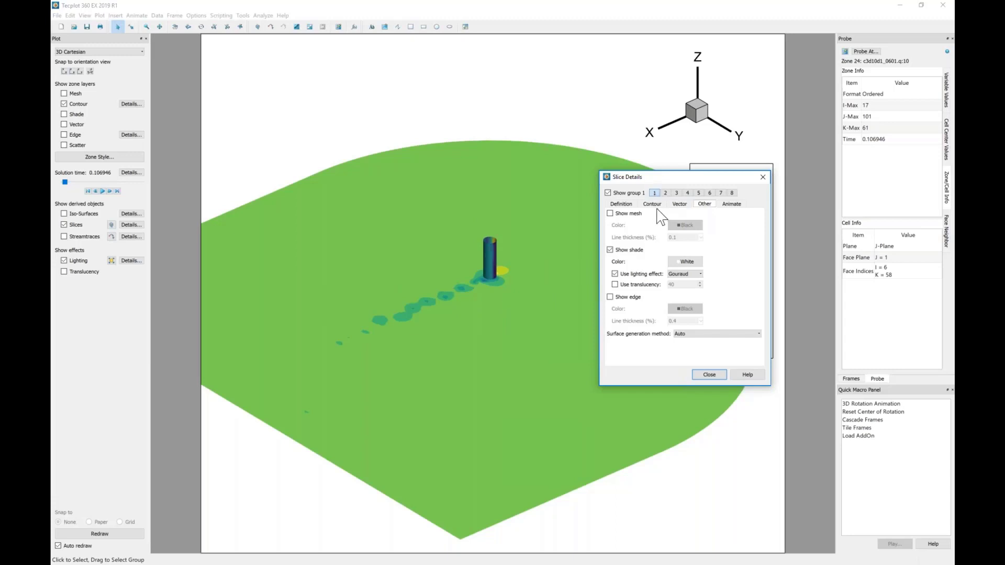
- Animate the slice of group 1 forward from 0.0302417 to 0.414917 in 20 steps
left_click(732, 204)
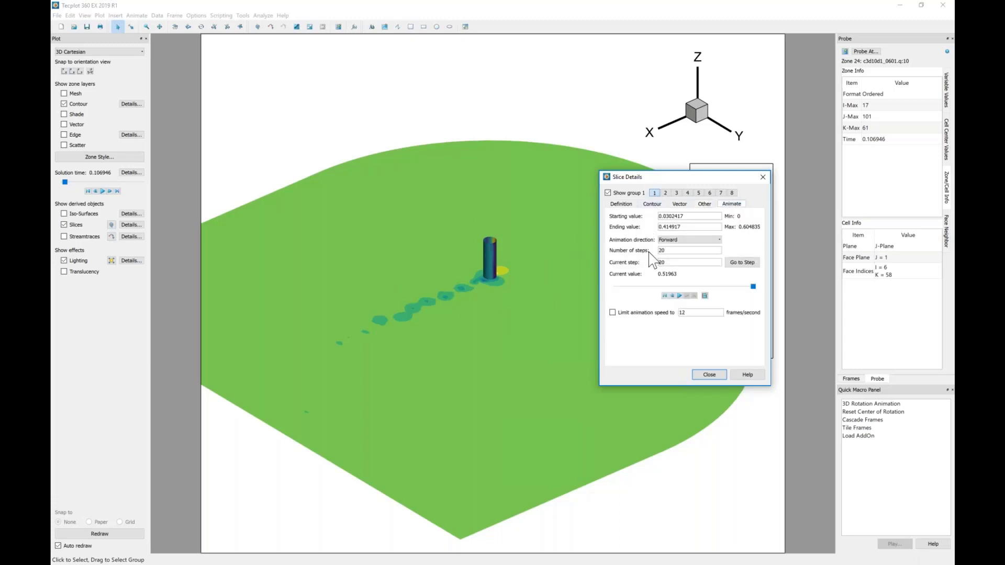
left_click(666, 296)
left_click(680, 296)
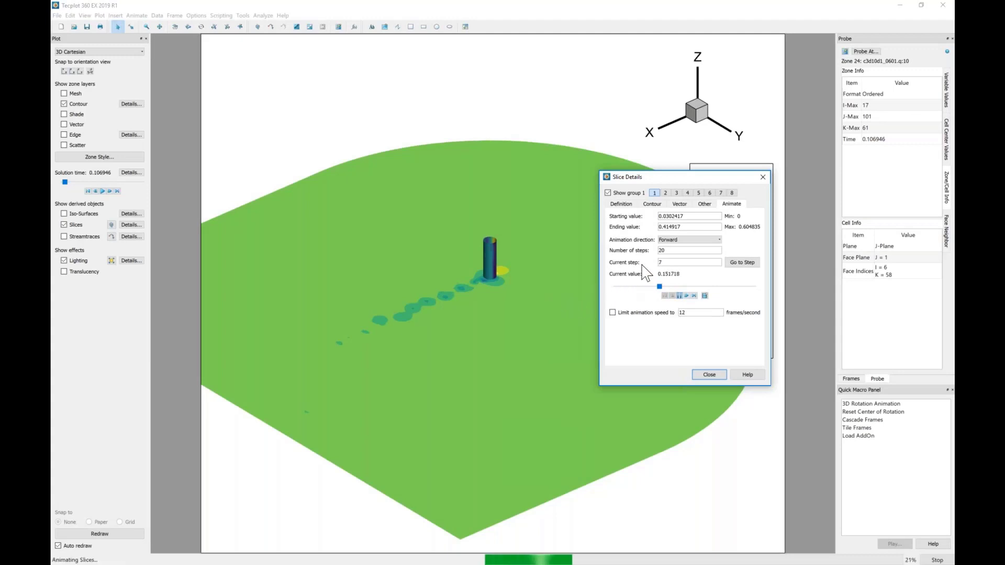
- Hide the start and end slices of group 1, and animate the primary slice forward again
left_click(623, 204)
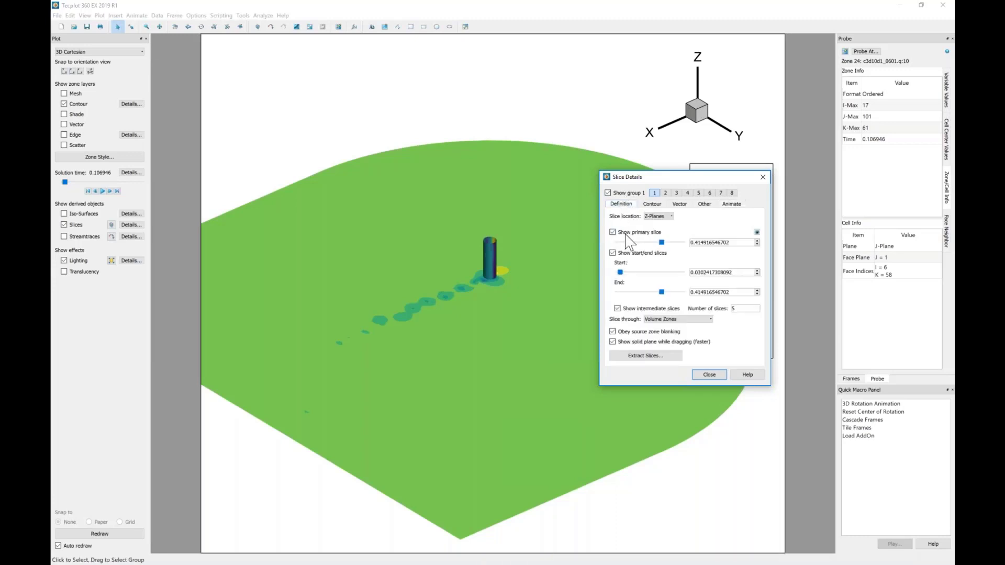
left_click(613, 253)
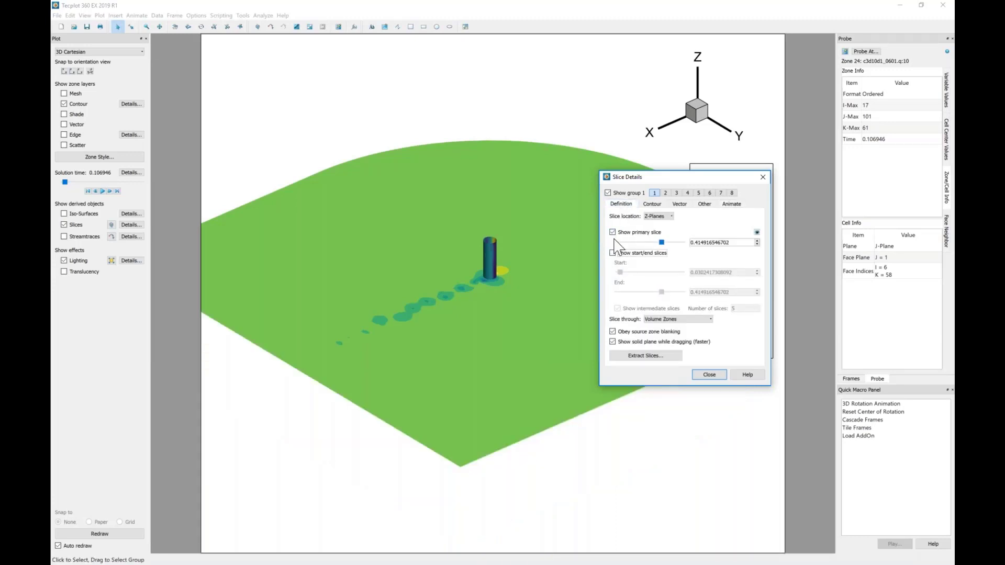
left_click(731, 204)
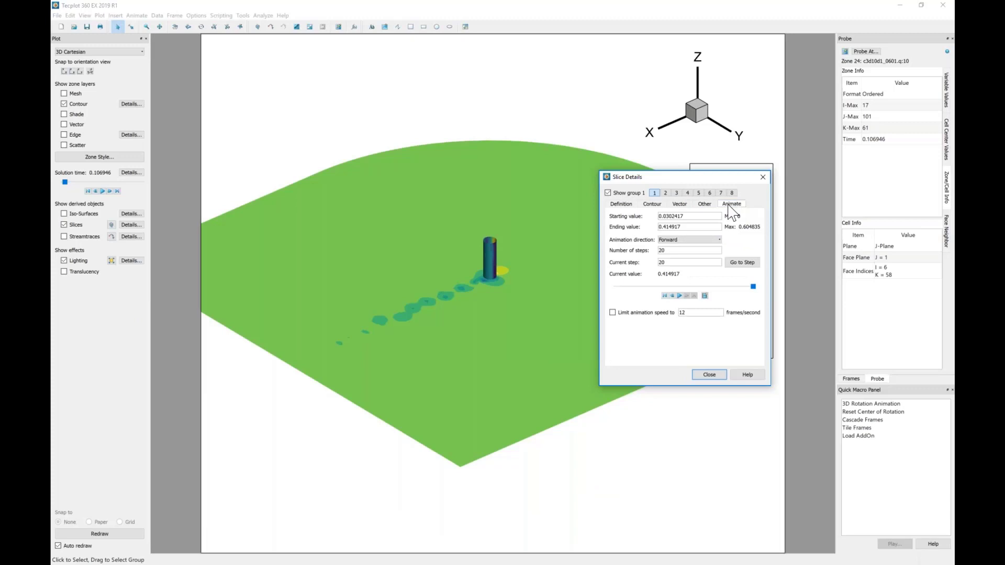
left_click(679, 295)
mouse_move(466, 362)
right_mouse_down("ctrl")
mouse_move(489, 312)
mouse_move(473, 348)
right_mouse_up("ctrl")
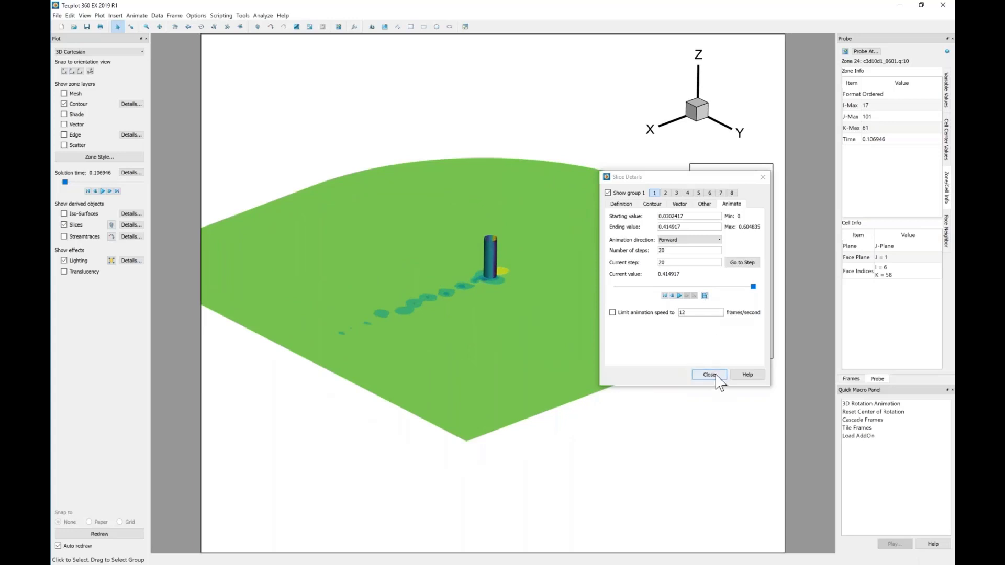
- Move the slice settings off the RHO legend, look at the definition of slice group 2, and return to group 1
left_click(616, 204)
left_click(620, 204)
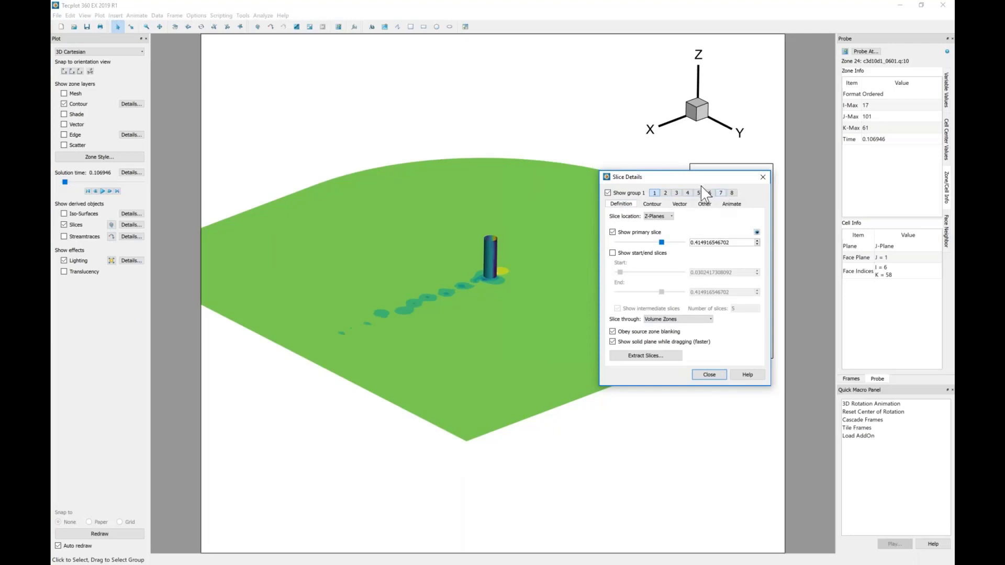
left_click_drag(702, 180, 707, 205)
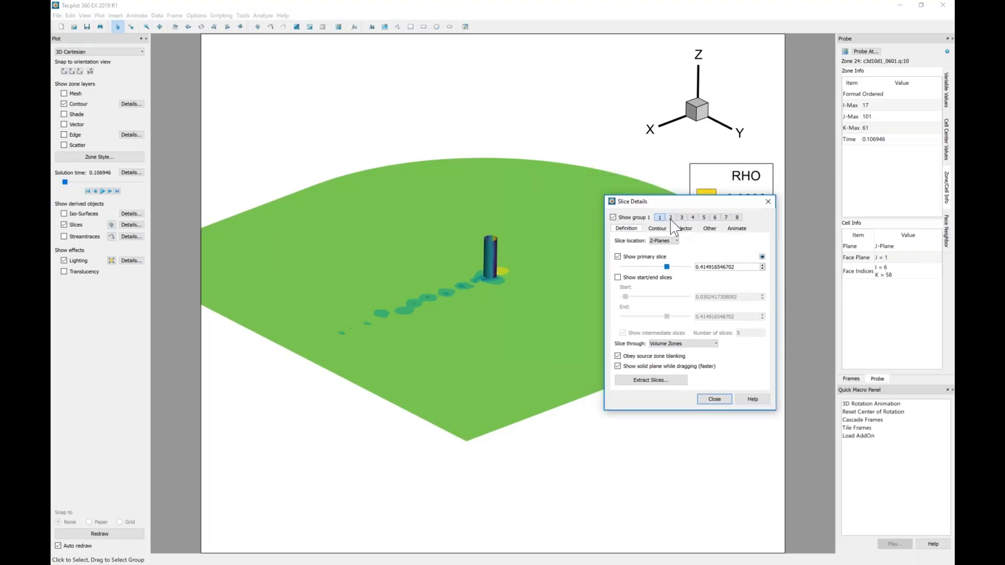
left_click(670, 218)
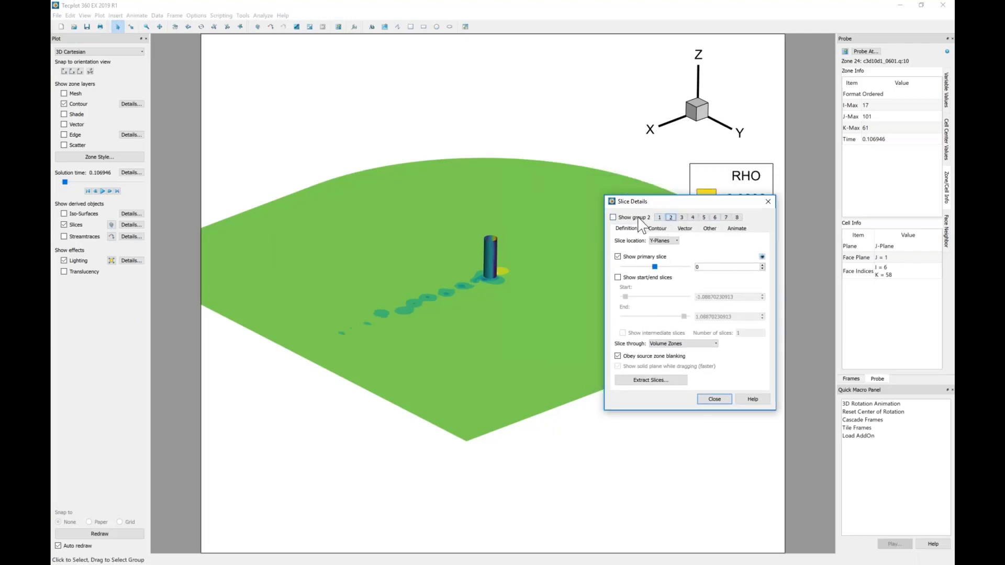
left_click(659, 217)
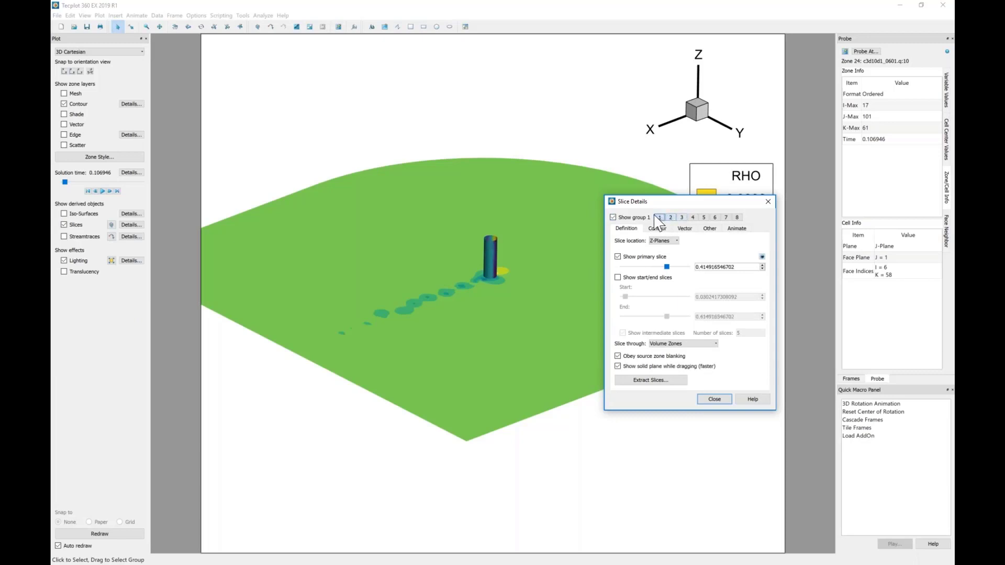
- Review the slice extraction options without extracting, and close the slice settings
left_click(652, 381)
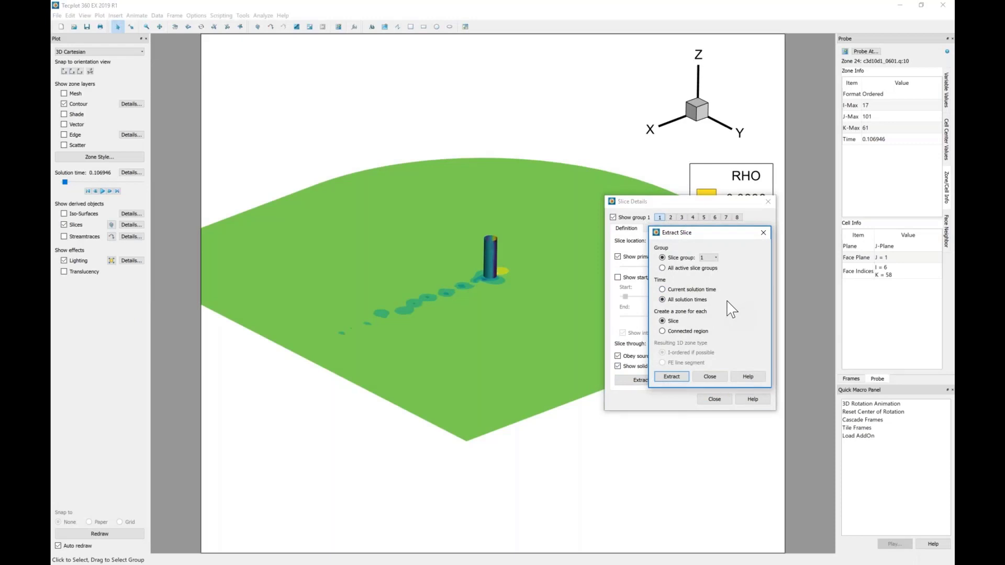
left_click(710, 377)
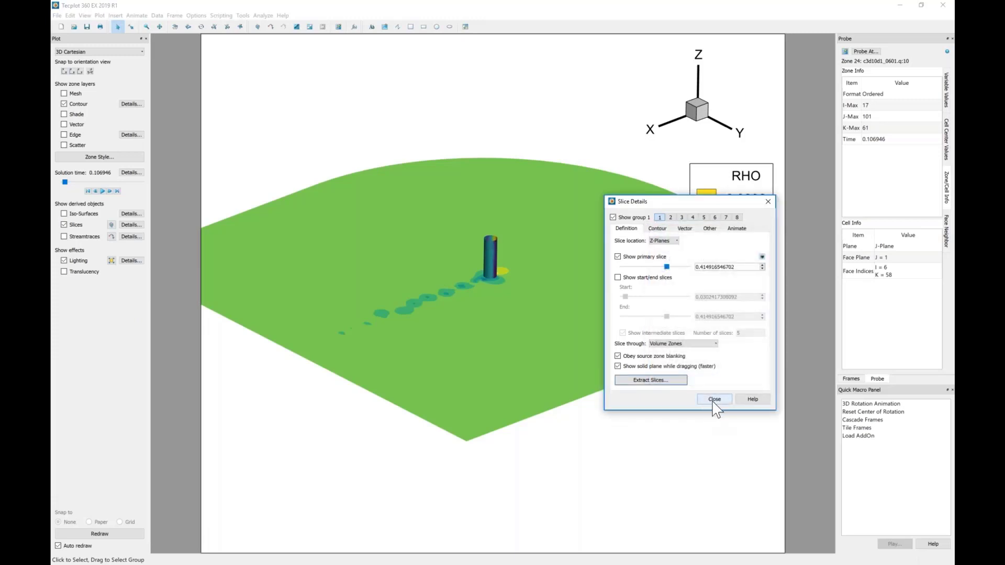
left_click(714, 399)
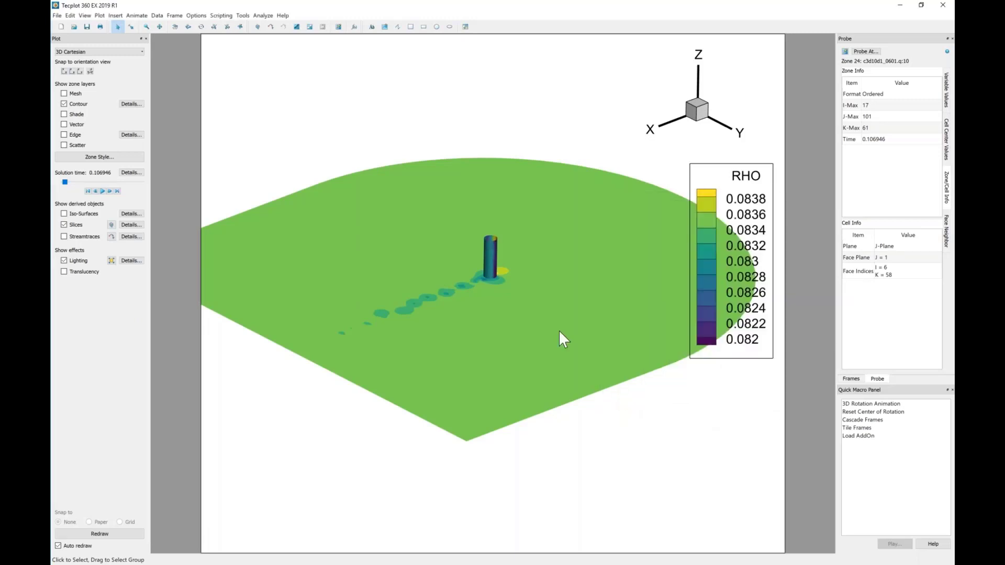
- Examine the cylinder and its wake on the Z-slice from the opposite side and up close
left_click(240, 27)
left_click_drag(253, 315, 511, 342)
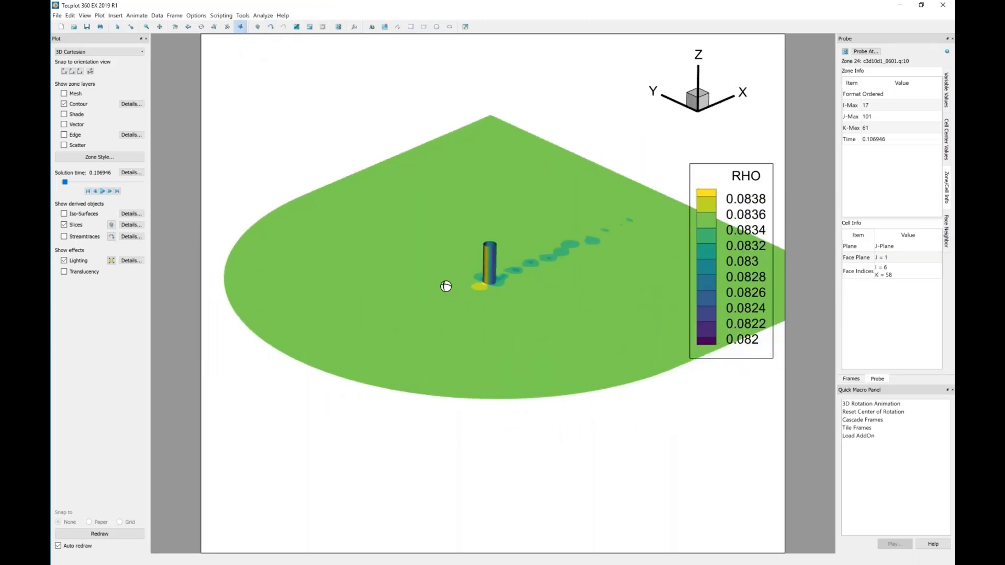
middle_click_drag(445, 286, 416, 365)
right_click_drag(434, 298, 389, 372)
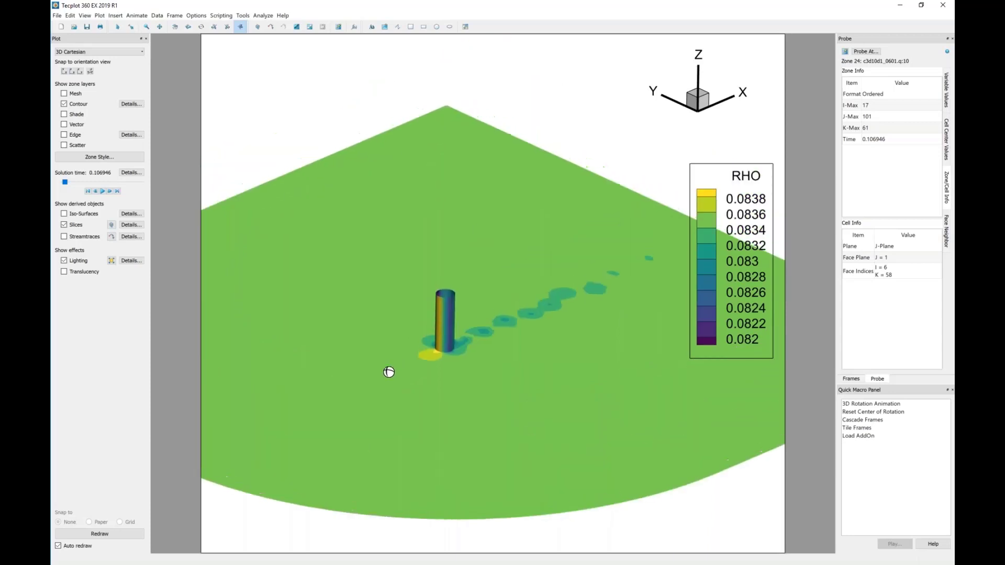
left_click_drag(542, 422, 260, 366)
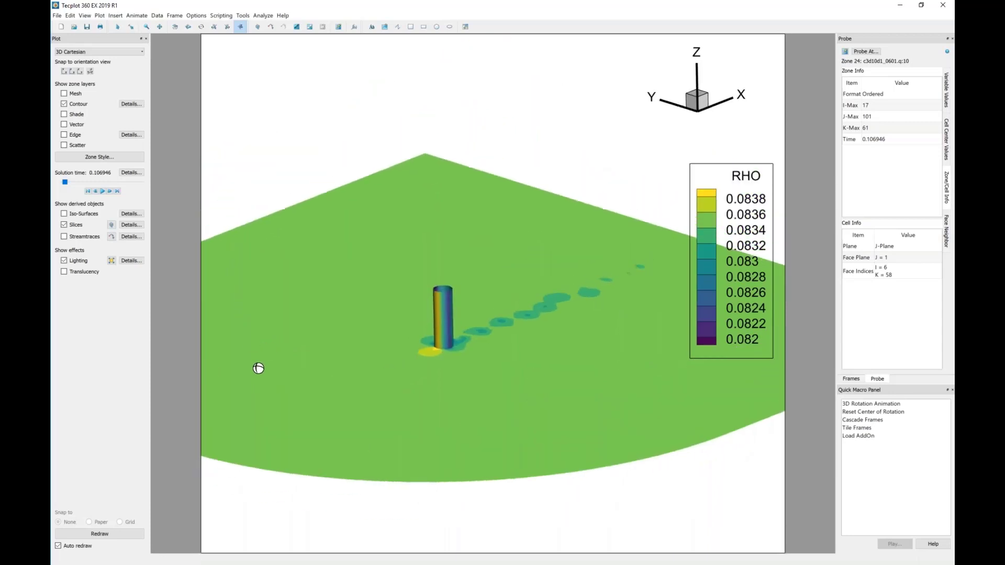
right_click_drag(258, 395, 529, 435, "ctrl")
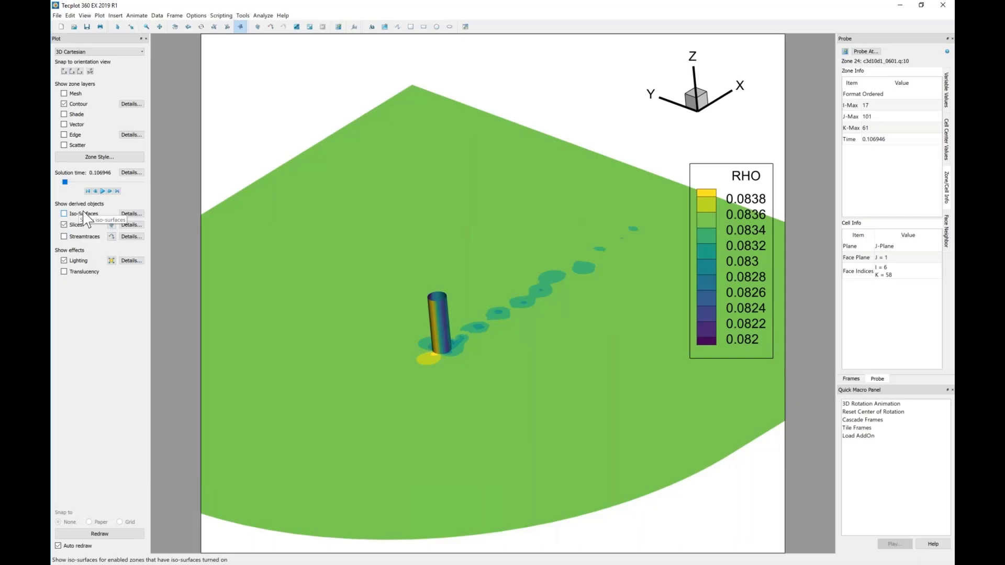
scroll(460, 359, "up", 3)
middle_click_drag(492, 363, 460, 359)
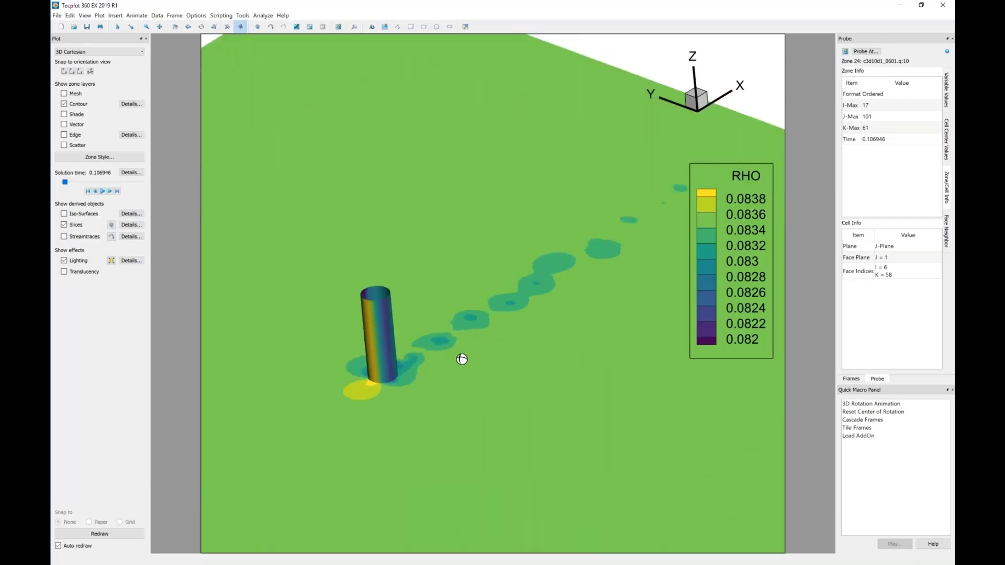
- Open the iso-surface settings clear of the wake, and probe the variable values at the edge of a wake vortex on the Z-slice
left_click(131, 214)
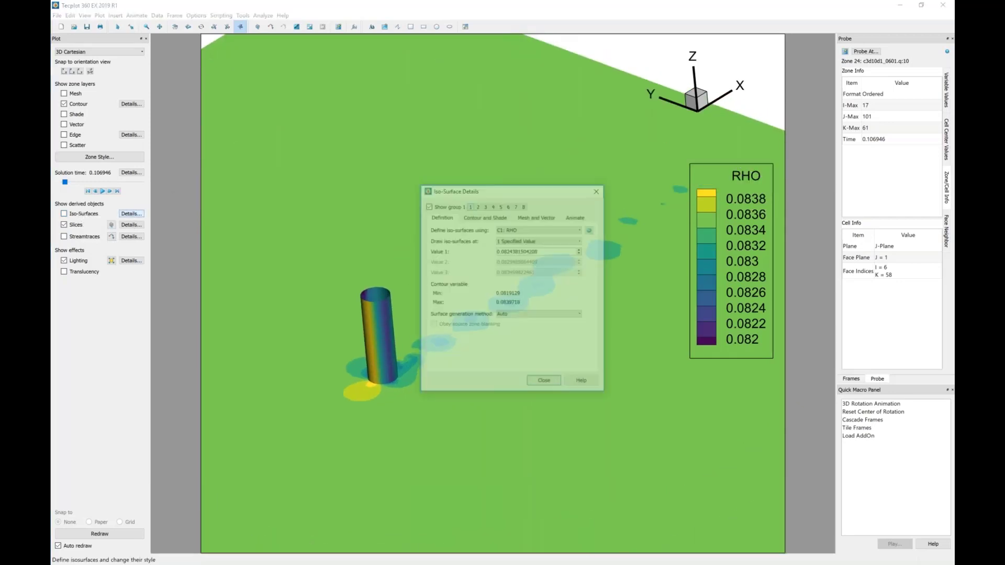
left_click_drag(531, 193, 736, 294)
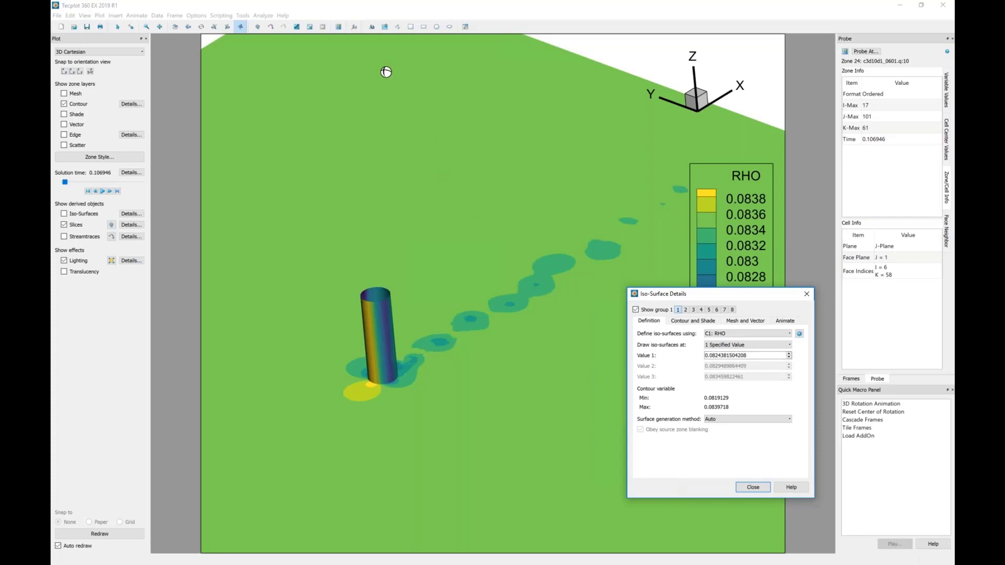
left_click(338, 26)
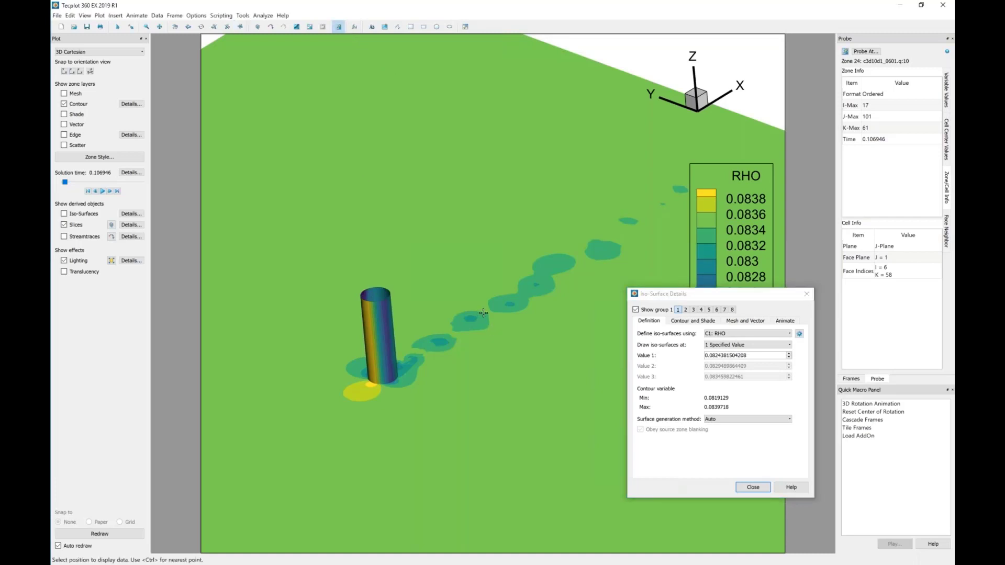
scroll(482, 317, "up", 3)
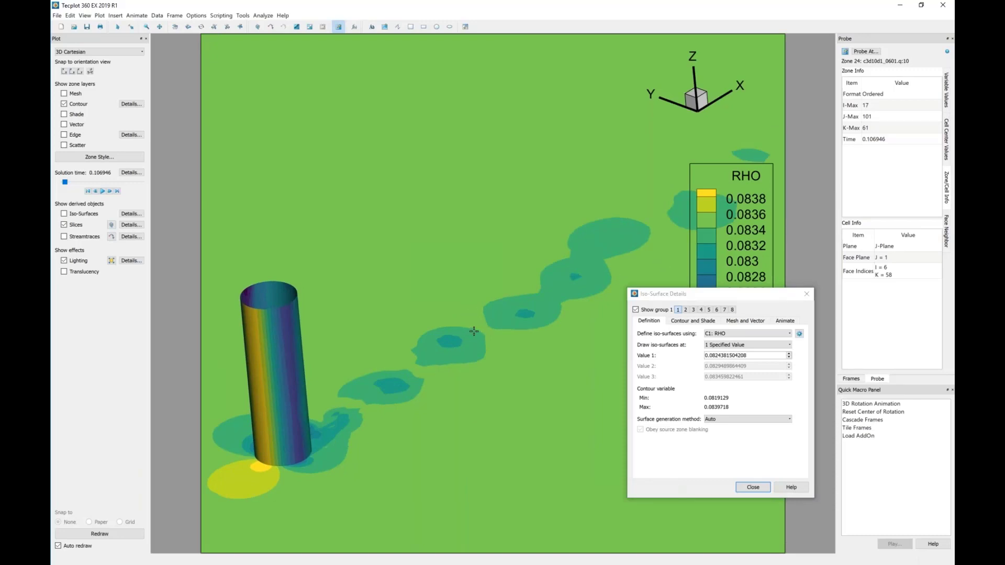
left_click(475, 330)
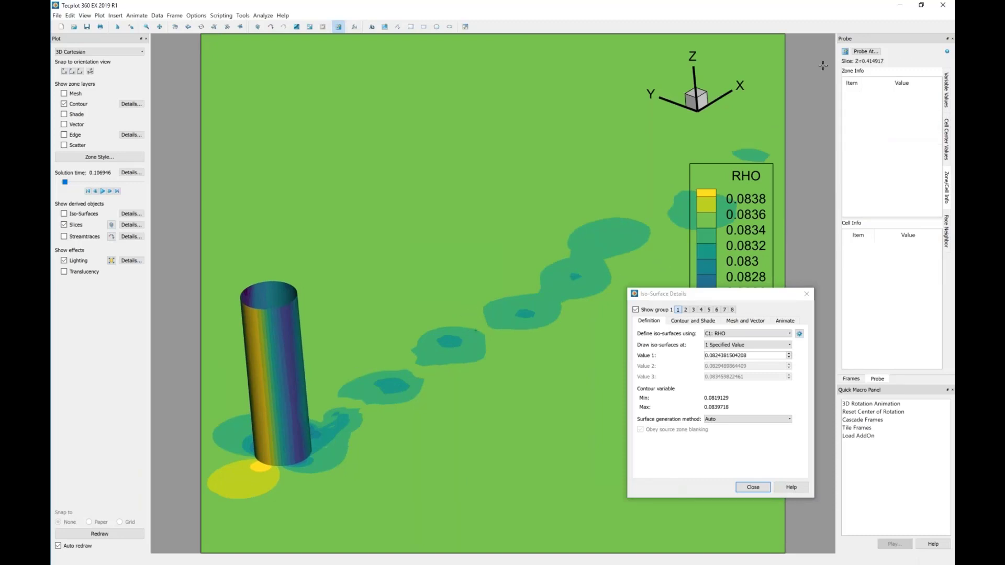
left_click(946, 89)
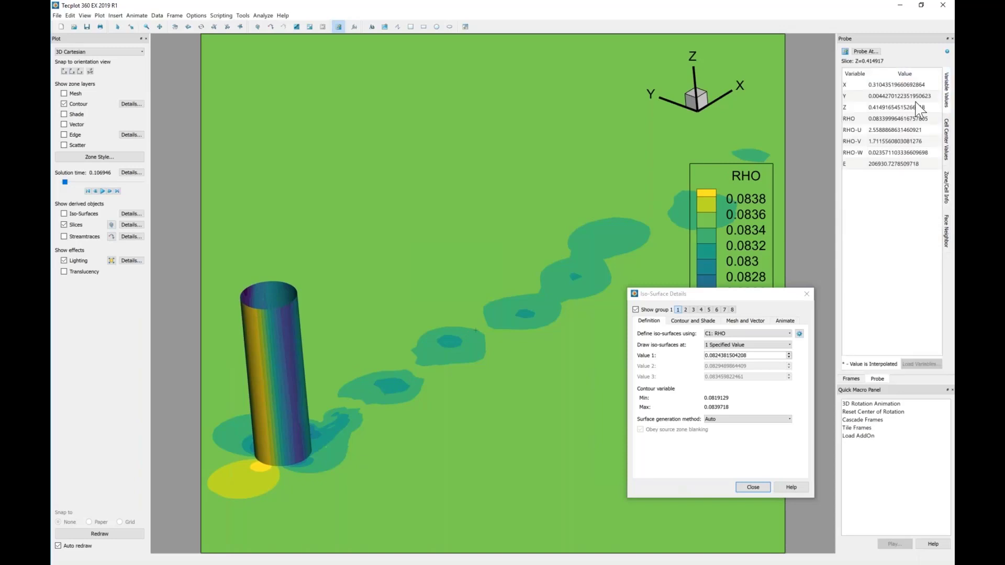
- Set iso-surface value 1 to the probed RHO of 0.083399964616757805 and show the iso-surfaces
left_click(877, 119)
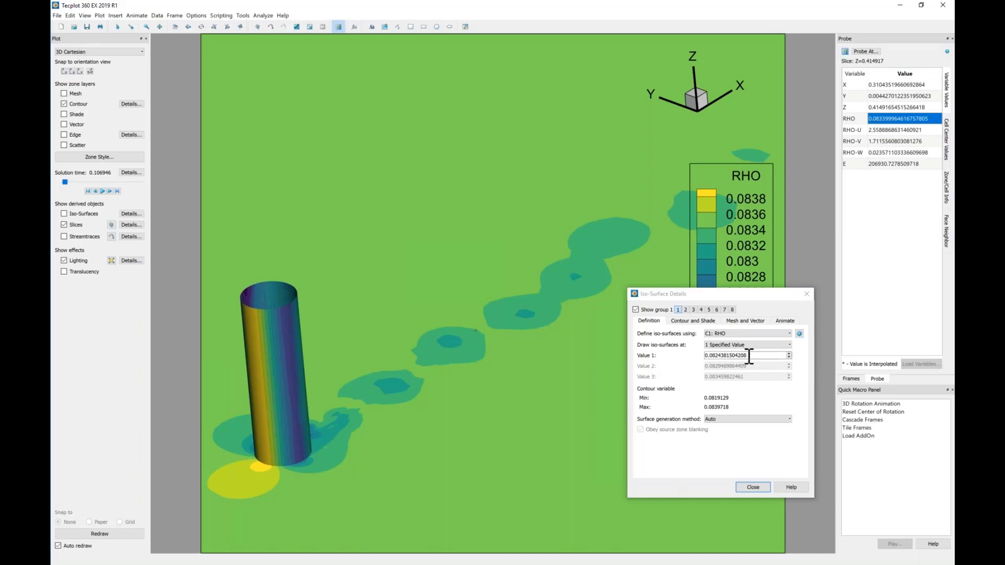
left_click_drag(751, 355, 705, 356)
type("0.083399964616757805")
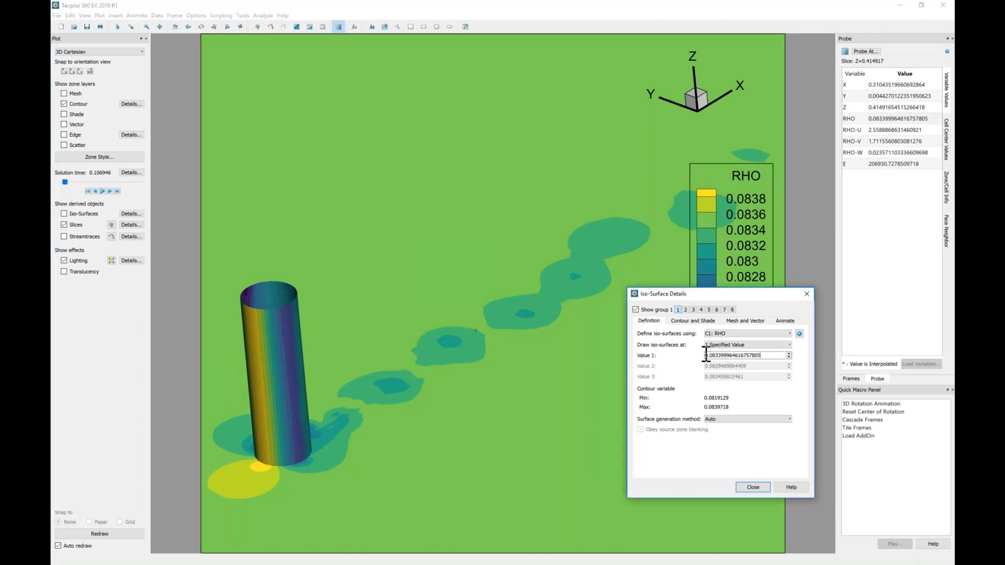
key("Tab")
left_click(73, 215)
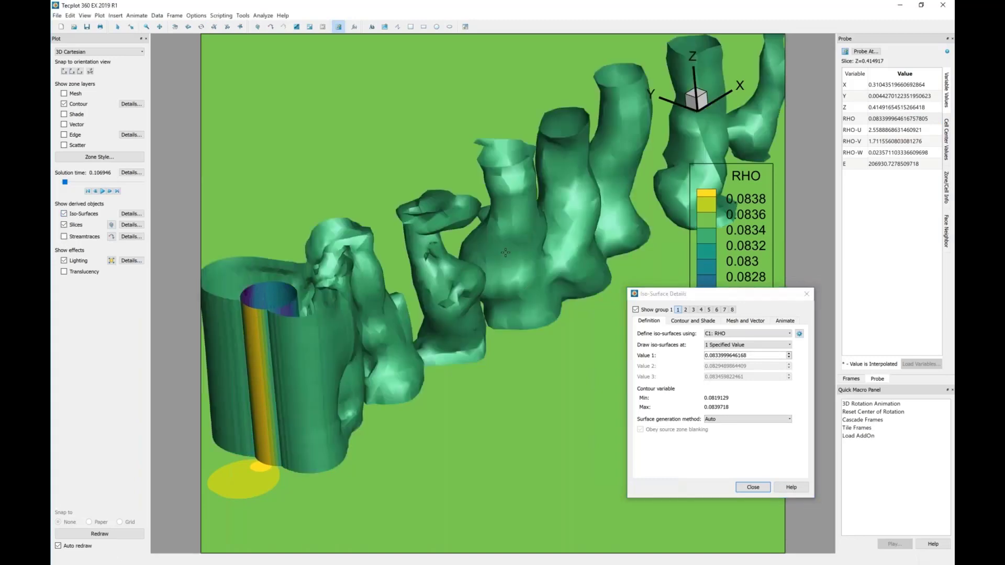
- Examine the RHO iso-surfaces behind the cylinder from a lower angle and probe another point on the Z-slice
middle_click_drag(392, 315, 335, 293)
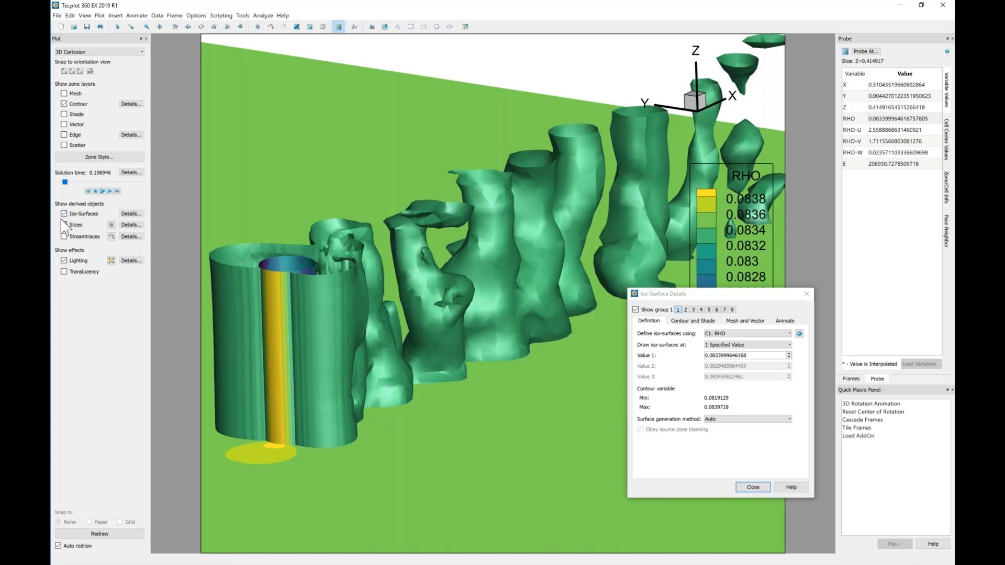
left_click(649, 319)
left_click(649, 314)
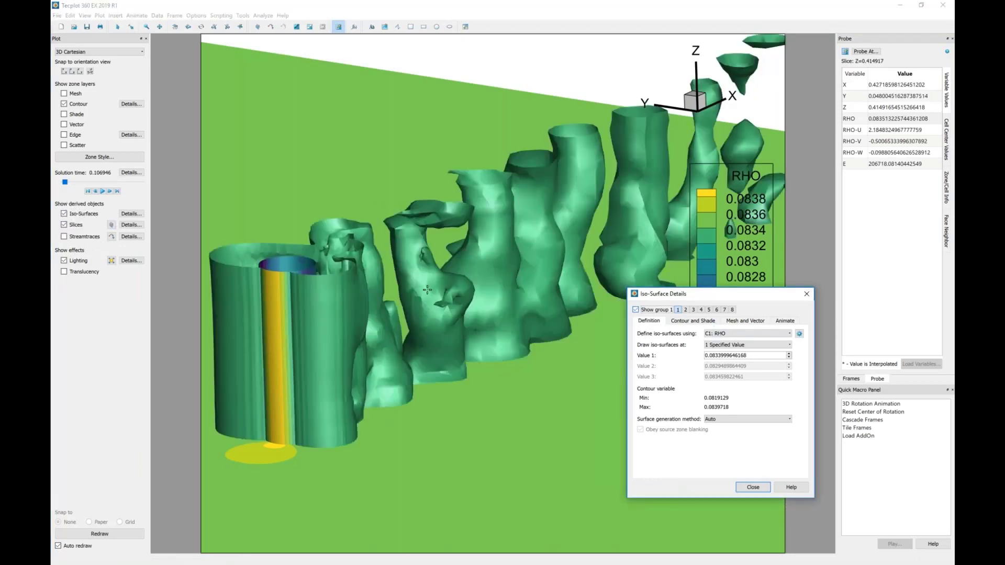
left_click(424, 271)
- Leave probing and make the Z-slice of slice group 1 translucent so the iso-surfaces below show through
middle_click_drag(431, 237, 426, 344)
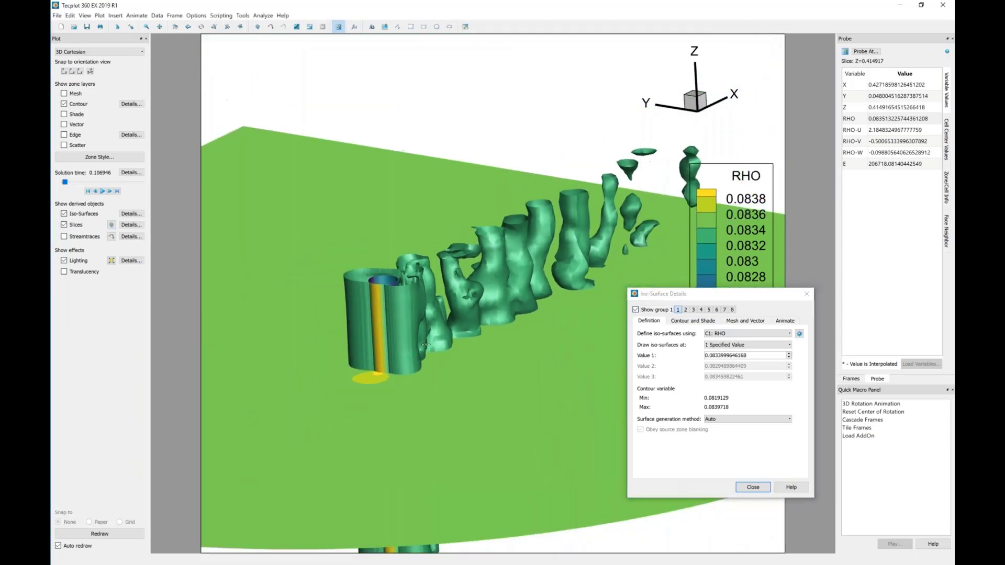
right_click_drag(405, 387, 431, 338)
key("Escape")
right_click(504, 418)
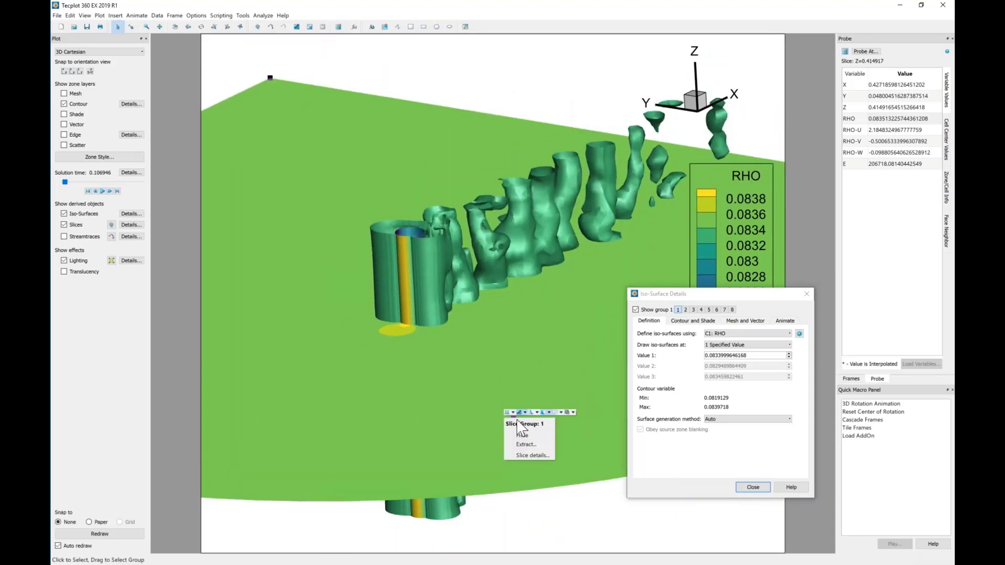
left_click(573, 412)
left_click(578, 439)
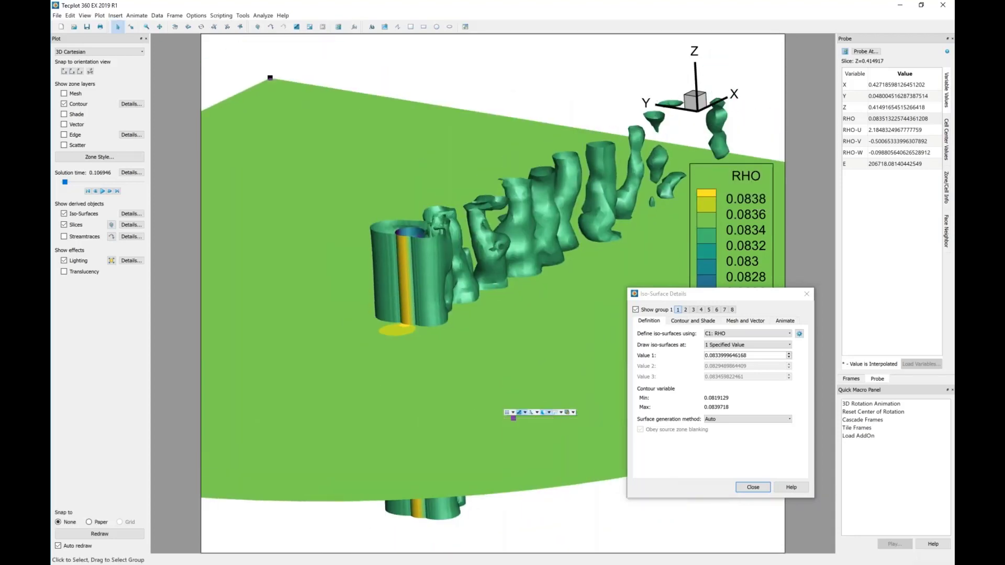
- Animate the solution forward to the last time step with the iso-surfaces visible above and below the slice
right_click_drag(377, 373, 378, 361, "ctrl")
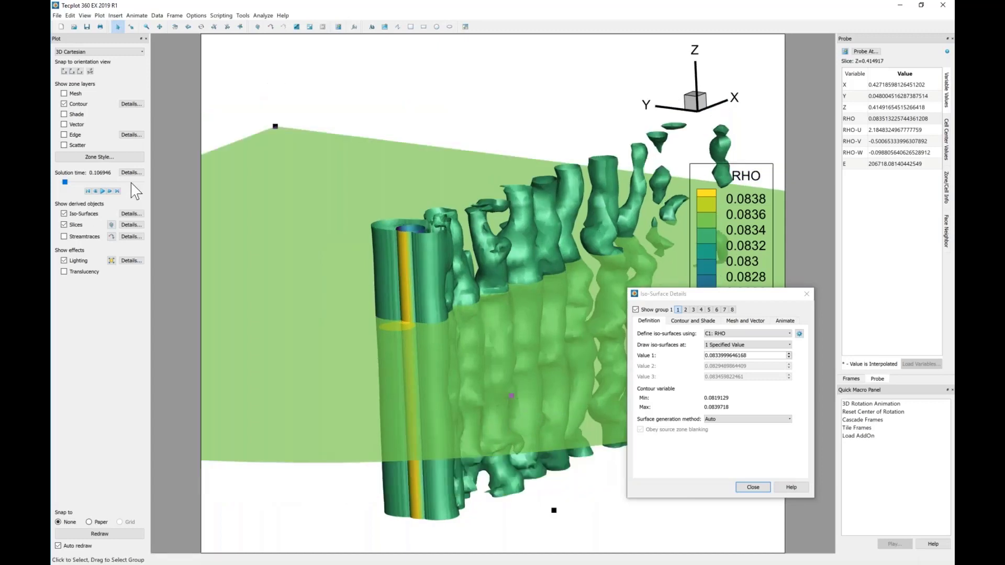
left_click(102, 191)
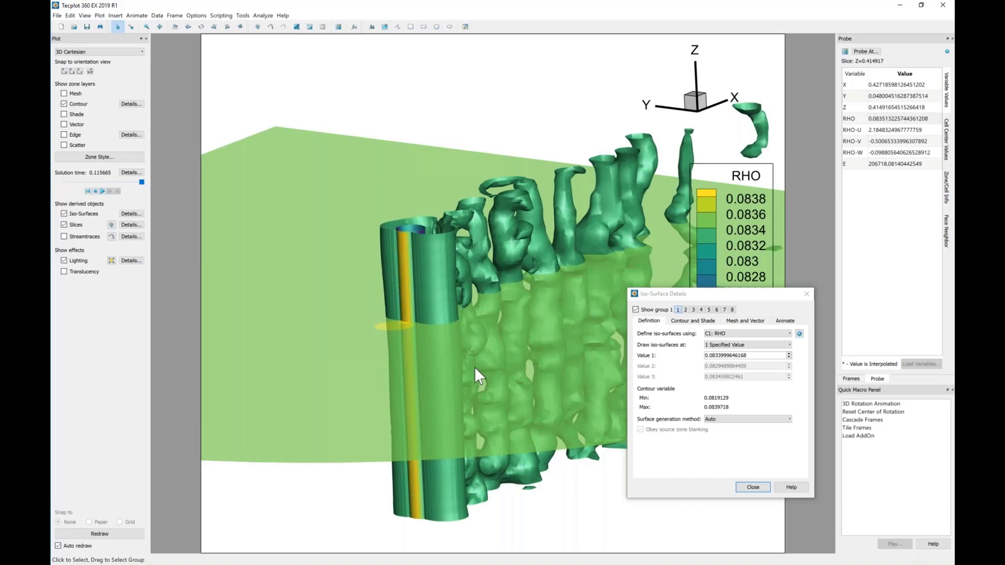
- Review the Load On Demand memory thresholds in the performance options, and cancel without changing them
left_click(196, 16)
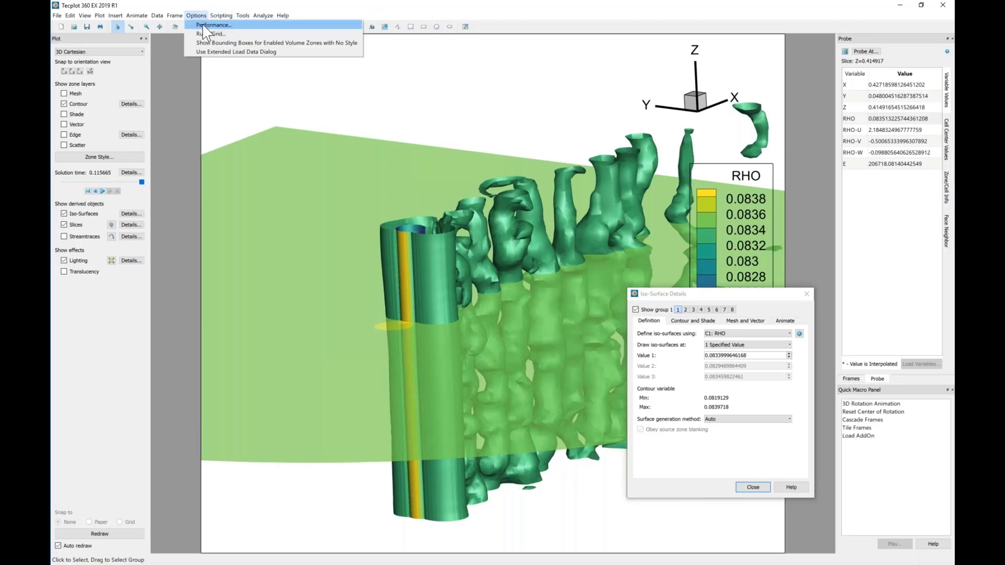
left_click(205, 32)
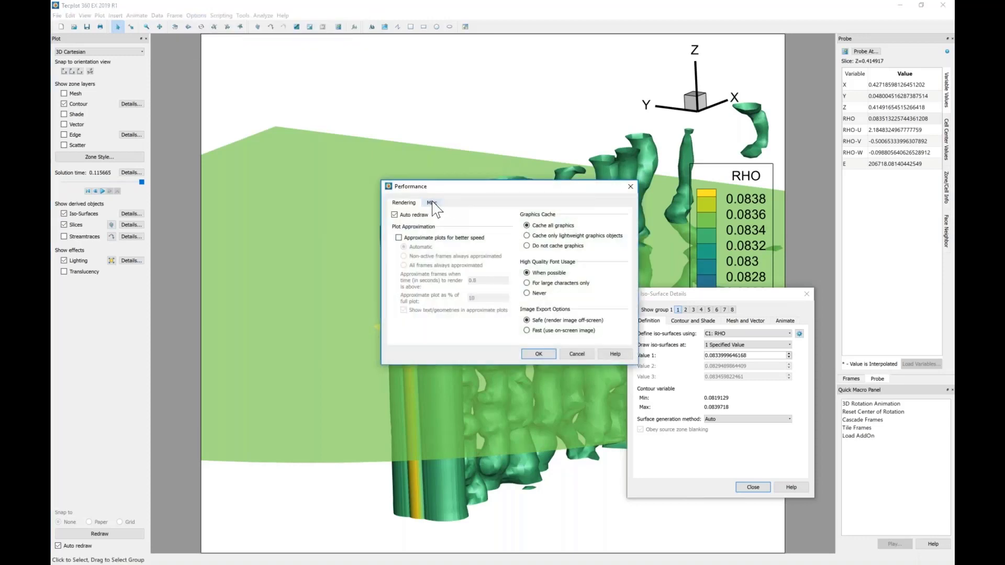
left_click(434, 202)
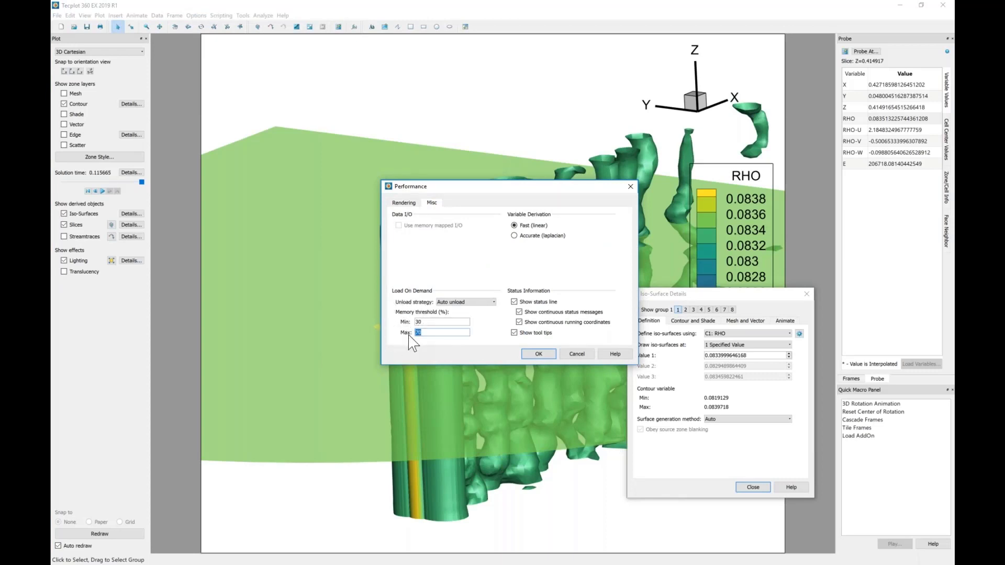
left_click_drag(413, 333, 436, 335)
left_click(582, 356)
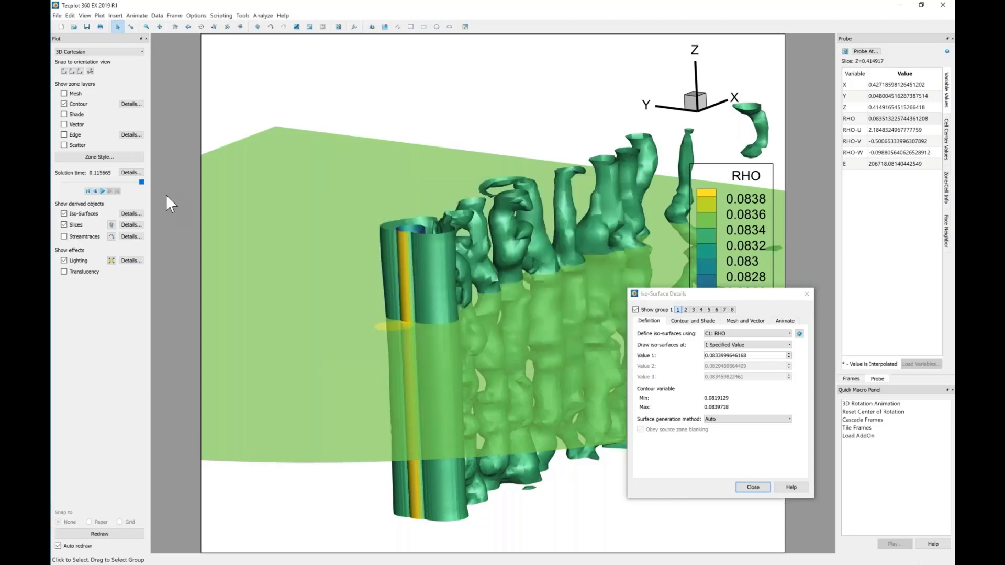
- Move the solution time back to 0.109437
left_click_drag(141, 182, 82, 182)
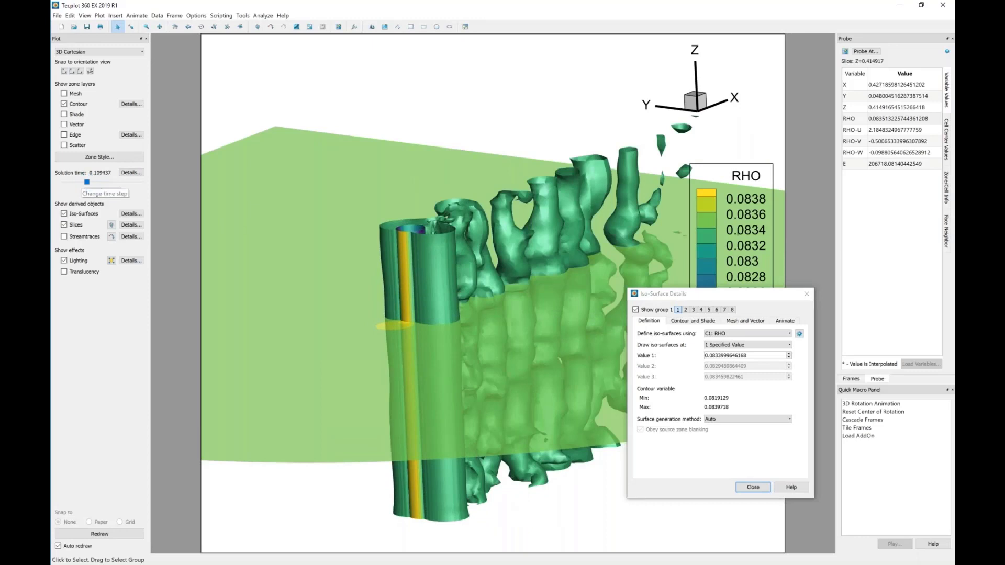
- Return the solution time to the first time step and review the iso-surface group's contour, shade, mesh and vector settings
left_click_drag(87, 182, 63, 182)
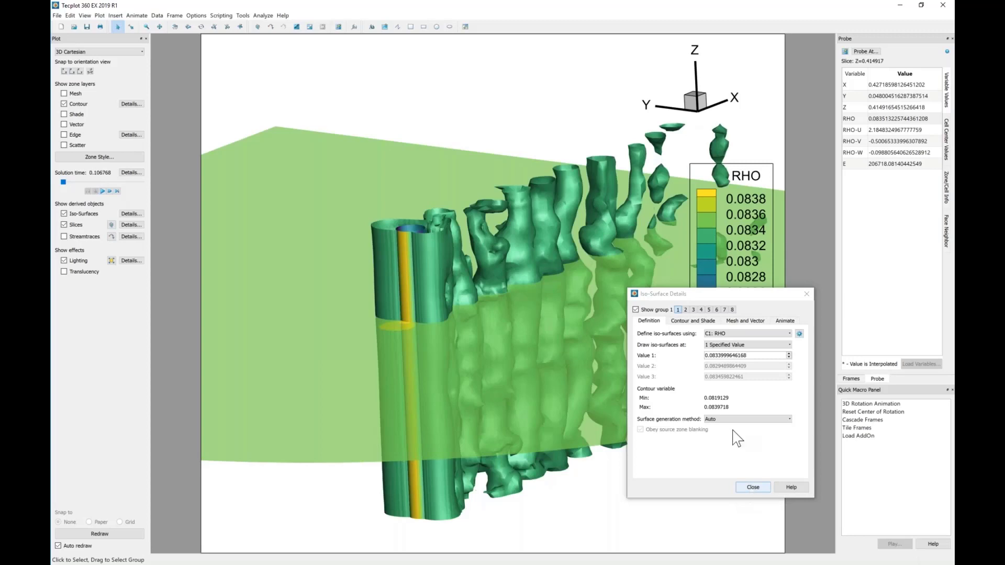
left_click(675, 323)
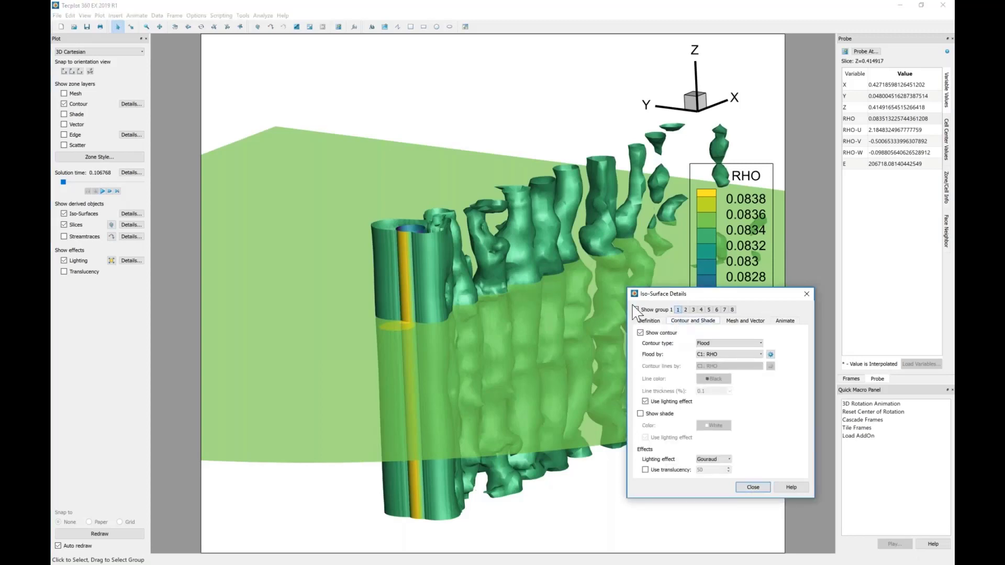
right_click(516, 222)
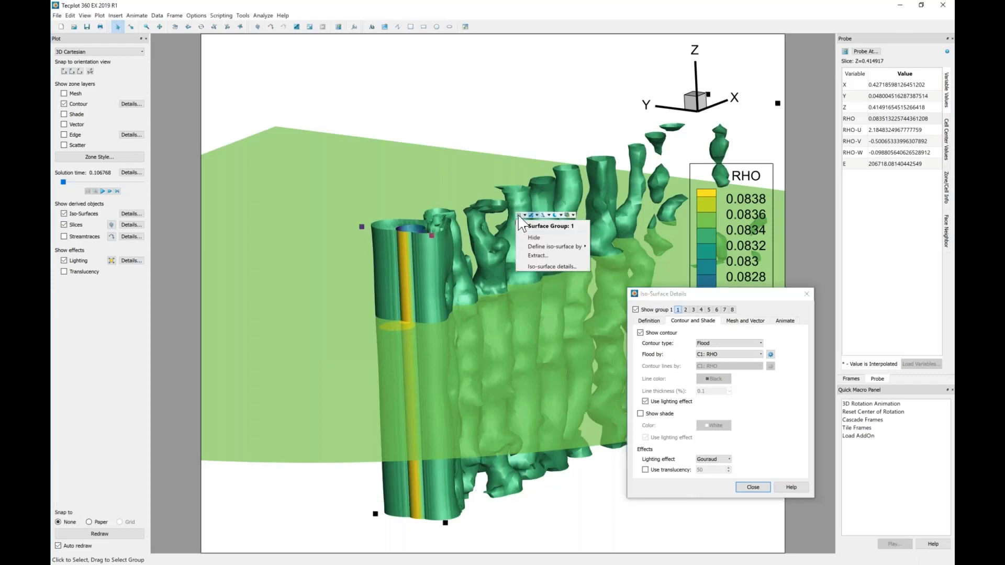
left_click(518, 215)
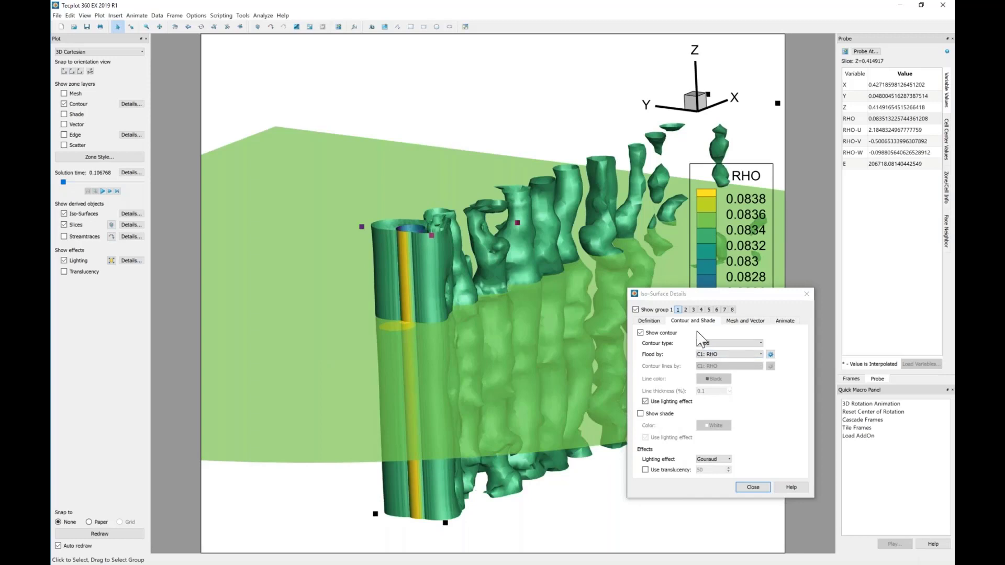
left_click(745, 322)
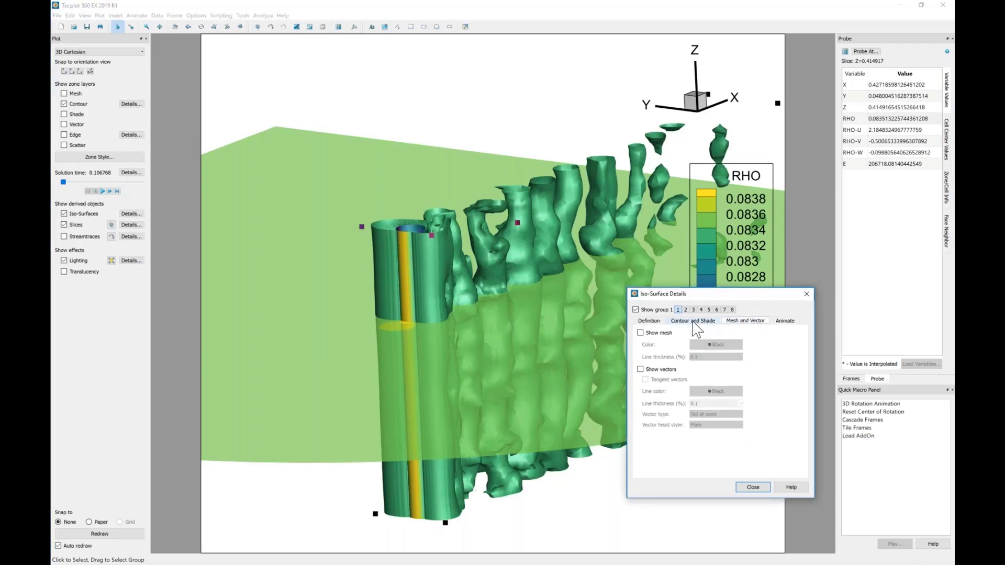
left_click(755, 488)
- Examine which iso-surface settings can be reached directly from the surface in the plot, including how the surface is defined
double_click(527, 237)
left_click(807, 293)
right_click(519, 218)
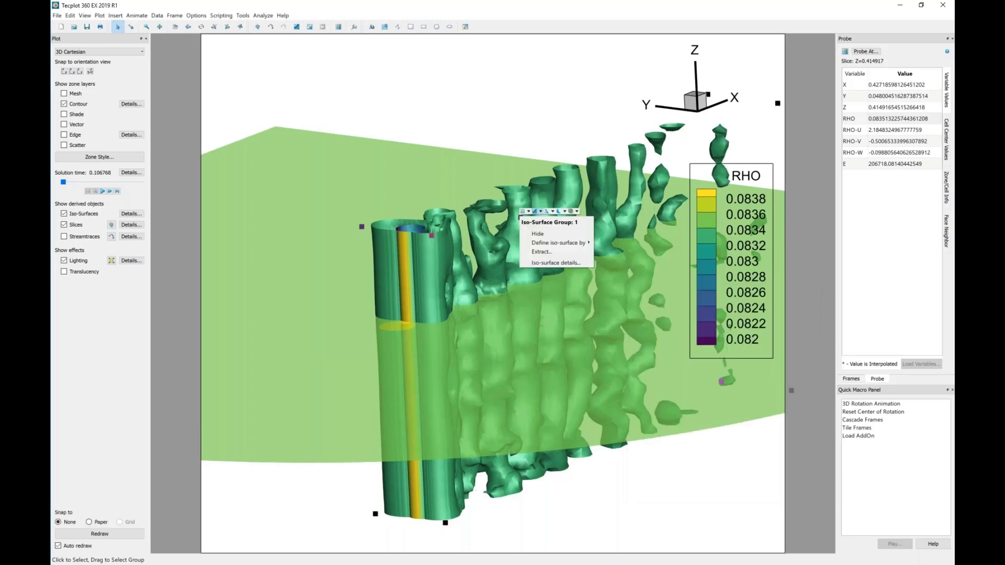
left_click(539, 263)
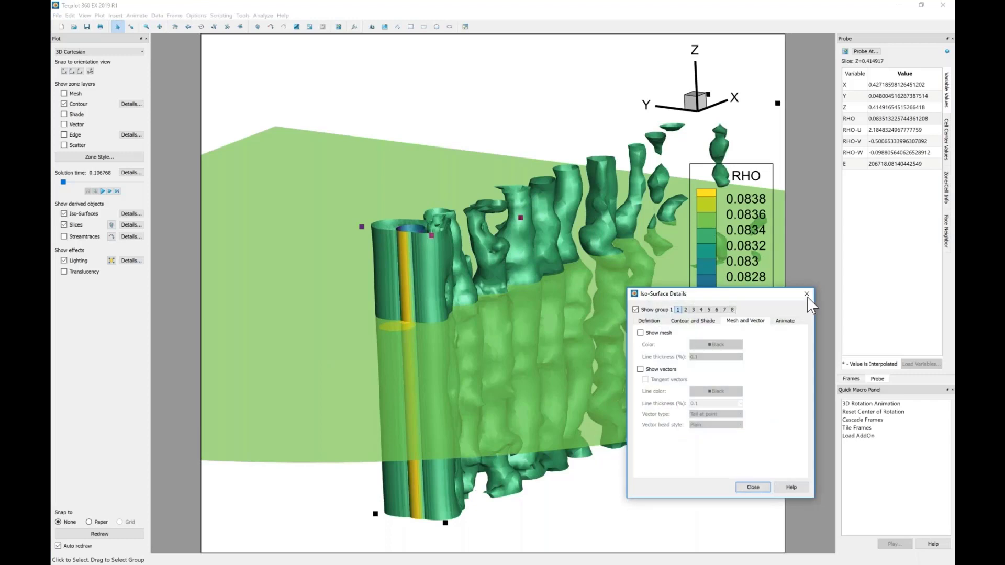
key("Escape")
right_click(524, 237)
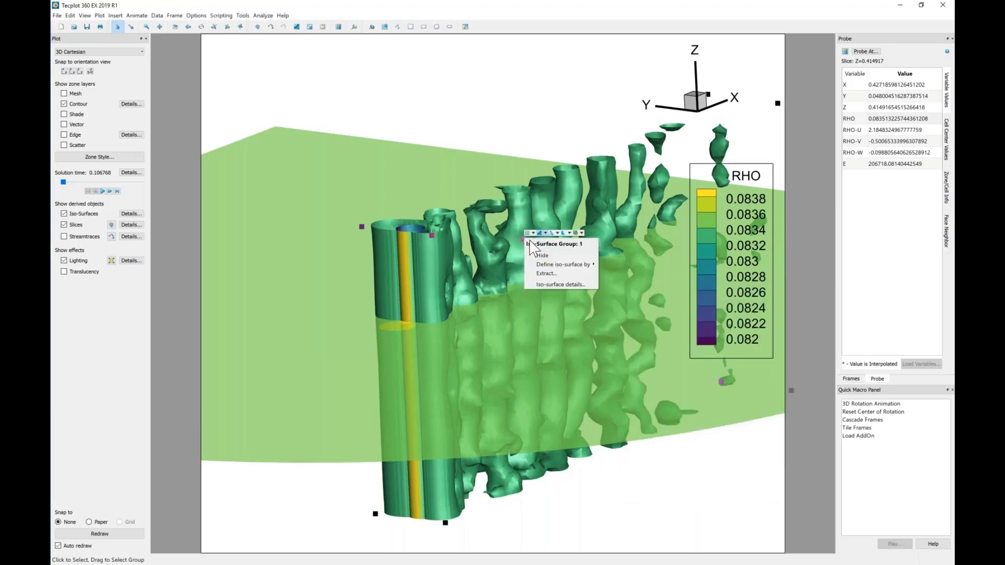
mouse_move(577, 267)
left_click(523, 118)
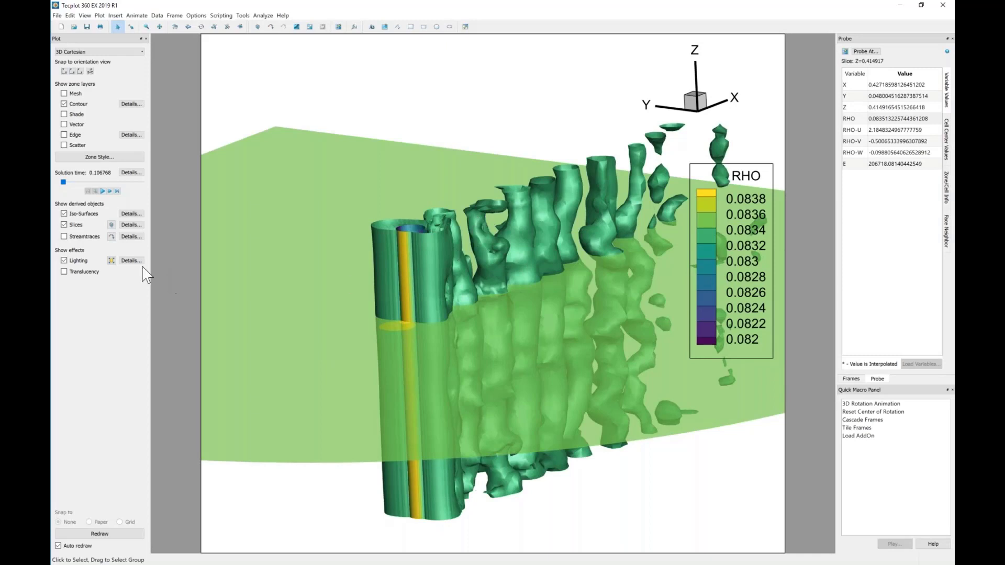
- Hide the iso-surfaces and place a rake of streamtraces across the slice around the cylinder, plus two single streamtraces
left_click(77, 214)
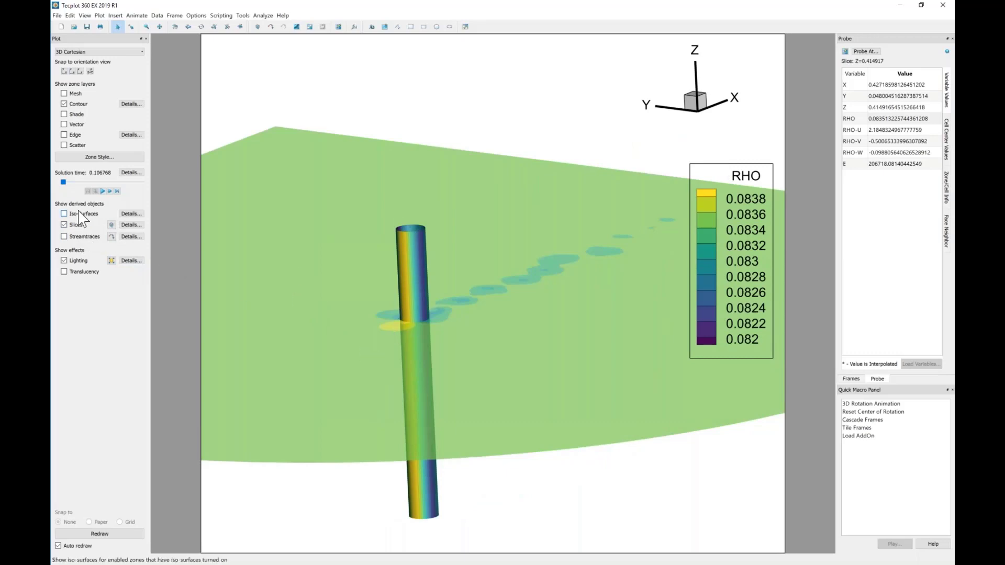
left_click(111, 237)
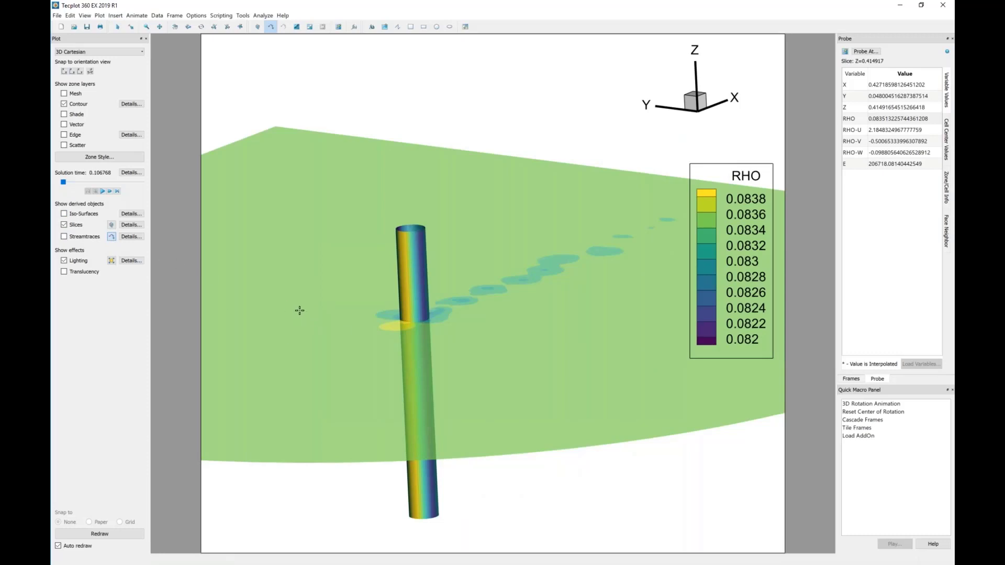
left_click_drag(300, 311, 509, 359)
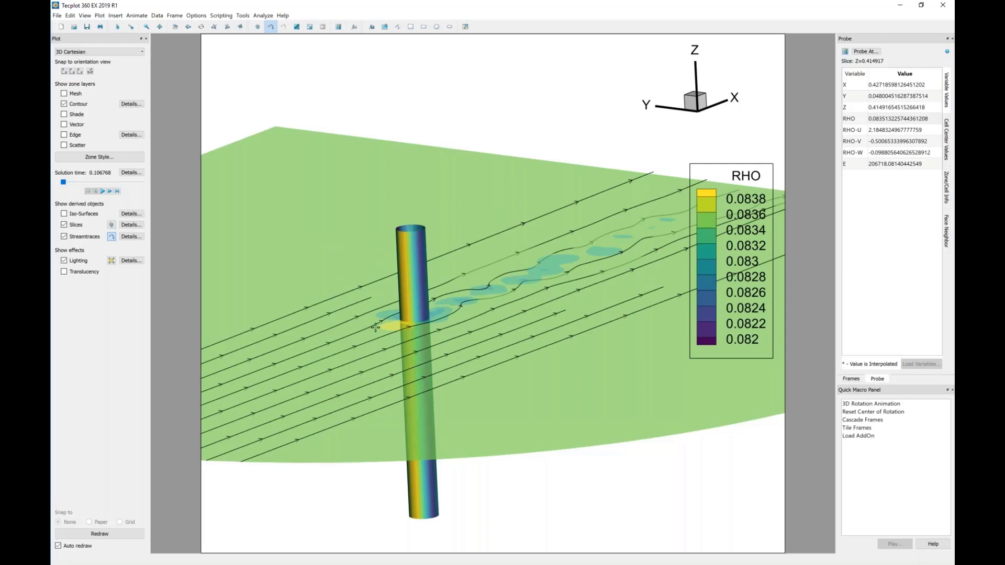
left_click(491, 405)
left_click(430, 413)
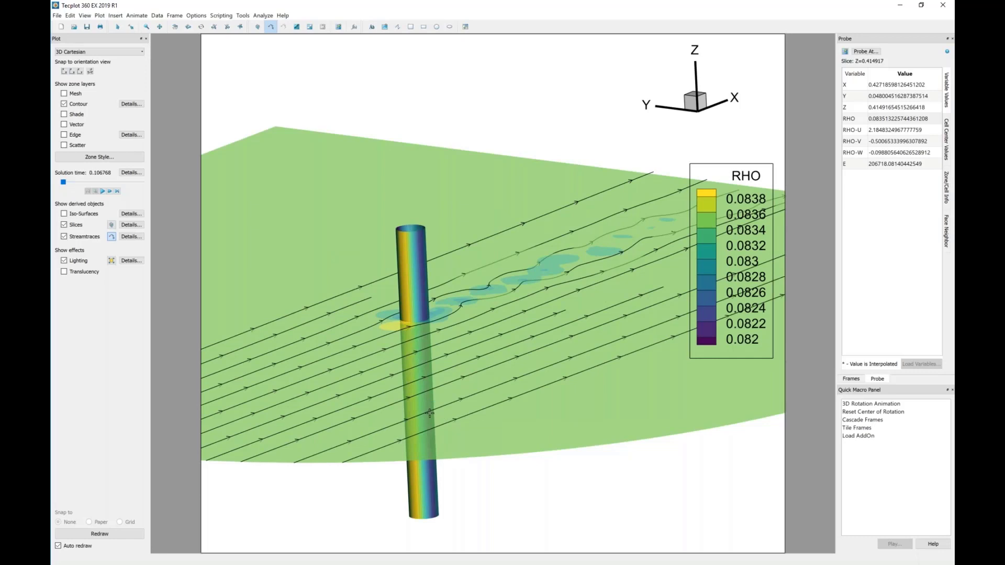
- Inspect the streamtraces edge-on and review the streamtrace format and seeding options, including On Surfaces of Active Objects
middle_click_drag(463, 419, 354, 358)
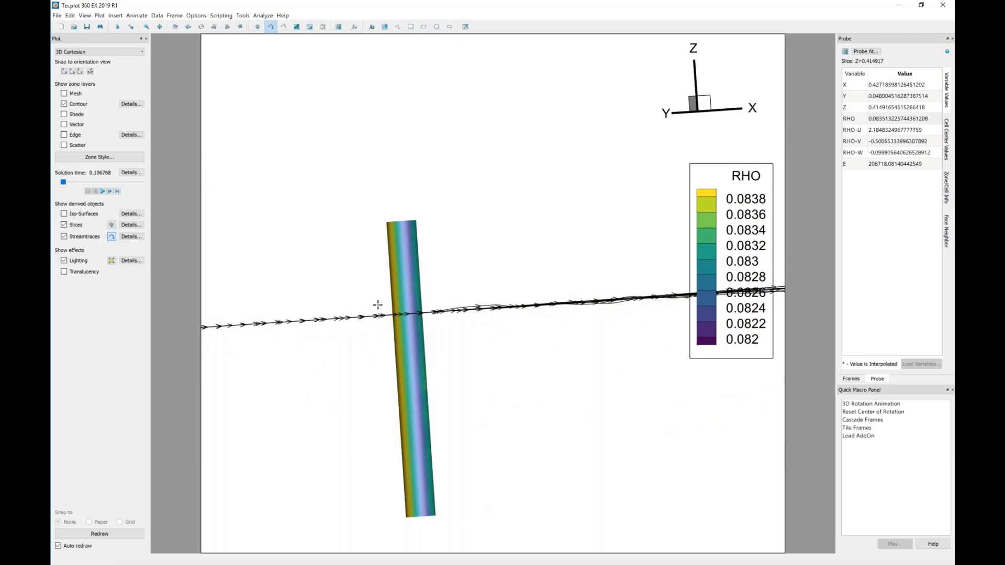
left_click_drag(378, 305, 214, 256)
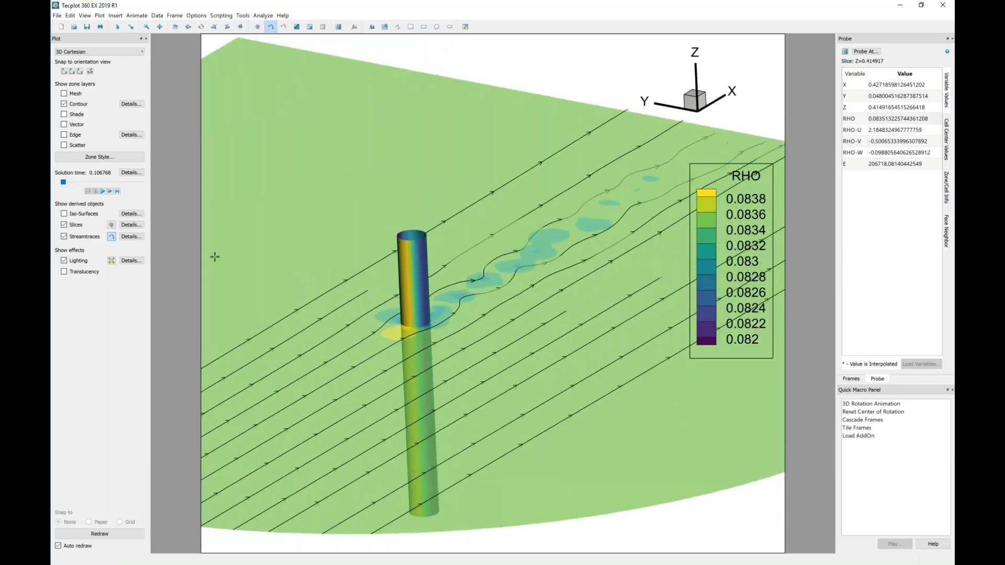
left_click(130, 236)
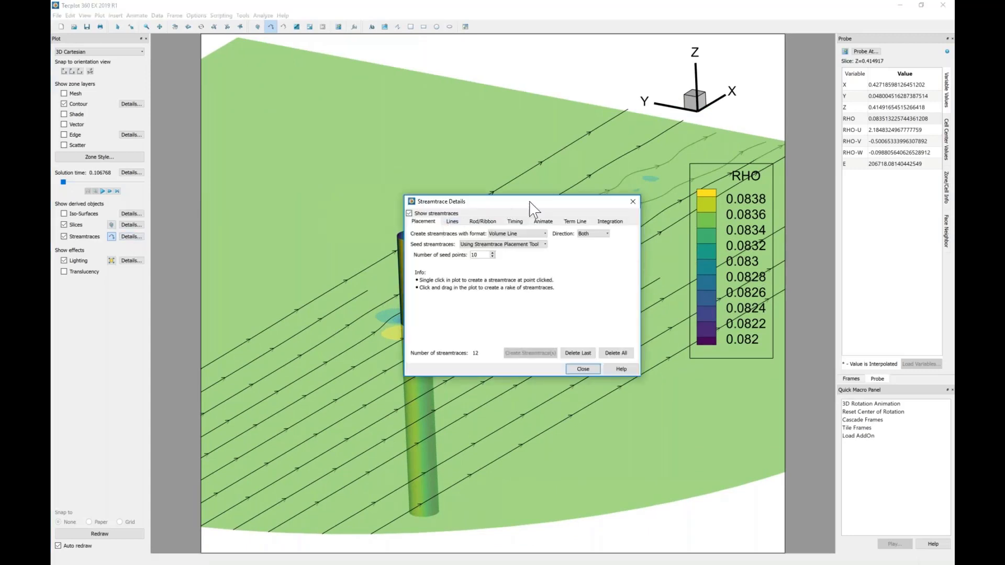
left_click_drag(529, 202, 749, 70)
left_click(770, 105)
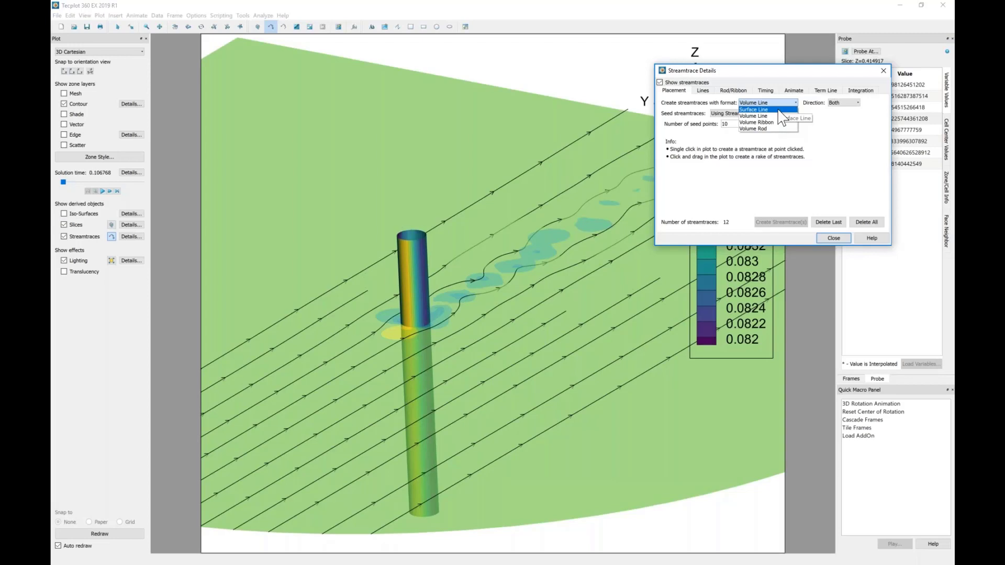
left_click(321, 184)
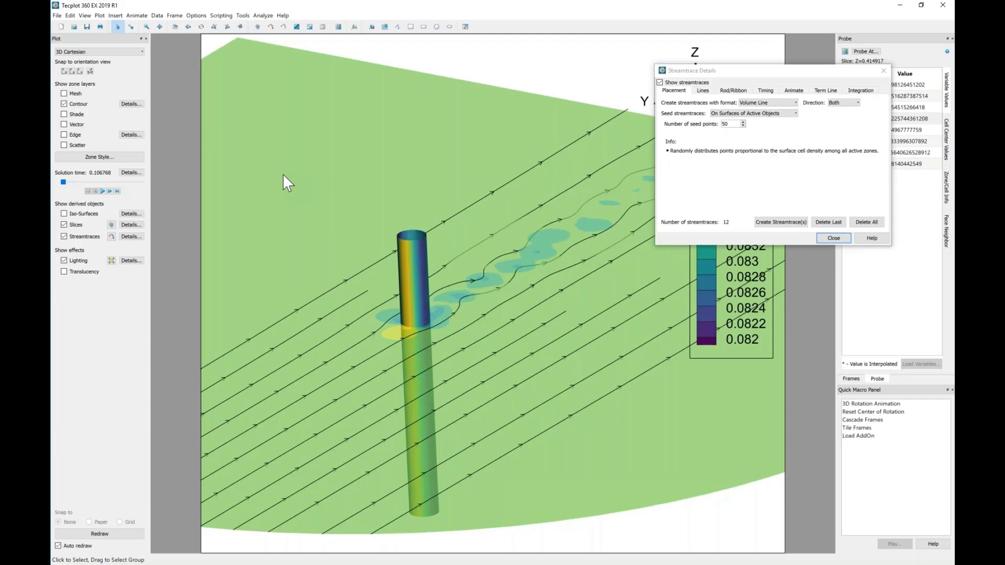
right_click(604, 466)
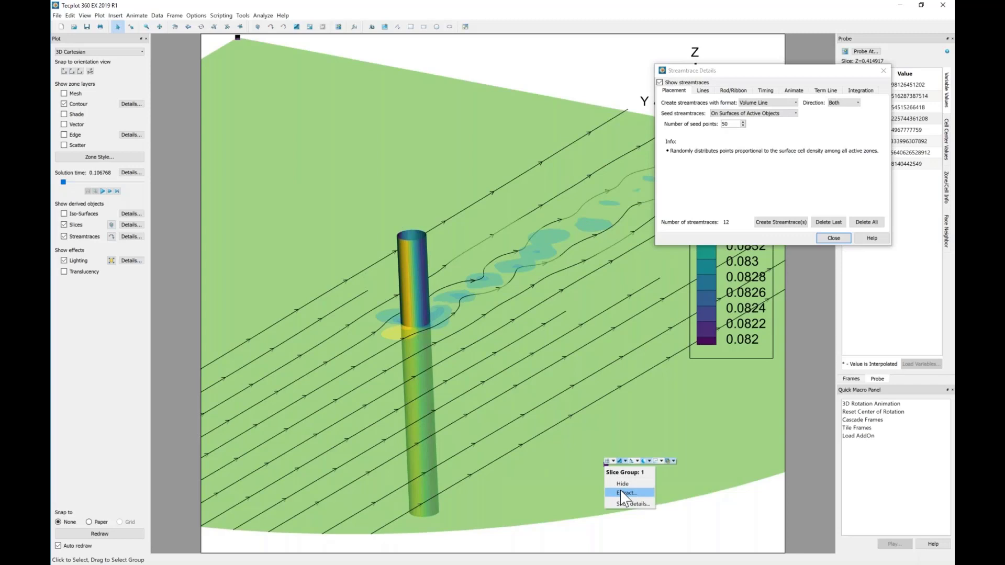
left_click(698, 527)
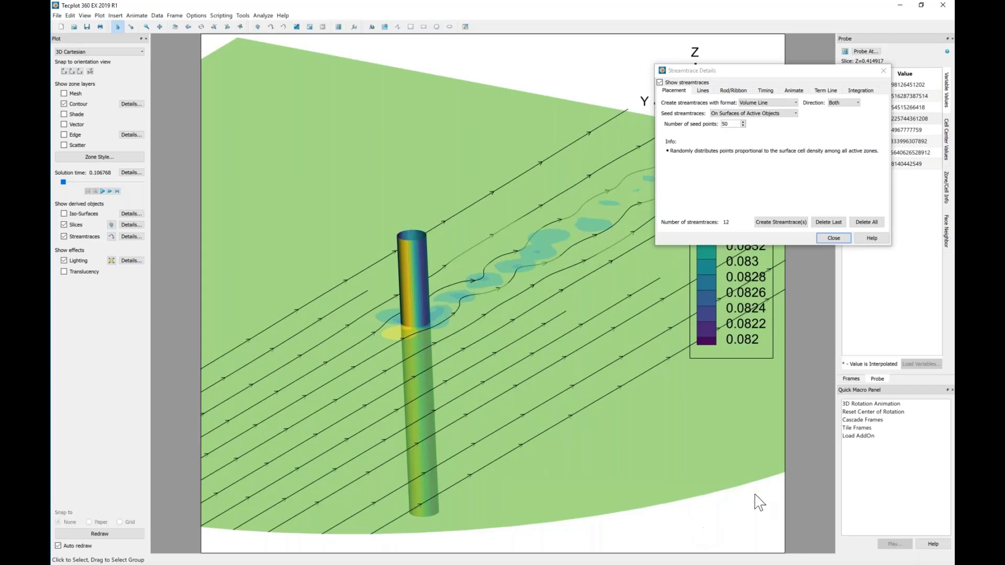
- Delete all streamtraces, seed them using the Streamtrace Placement Tool, and place one Volume Line just upstream of the cylinder
left_click(860, 222)
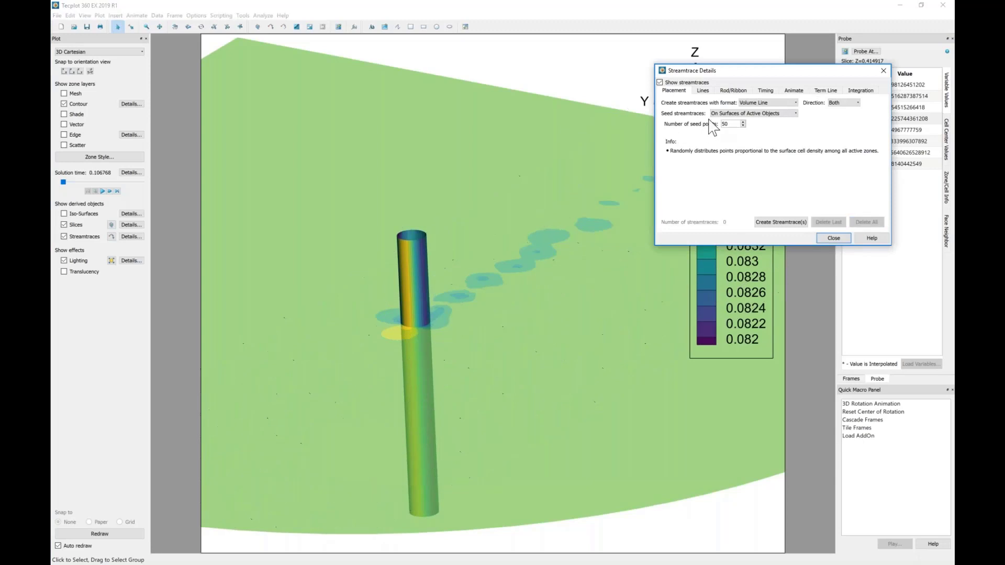
left_click(760, 103)
left_click(750, 117)
left_click(112, 236)
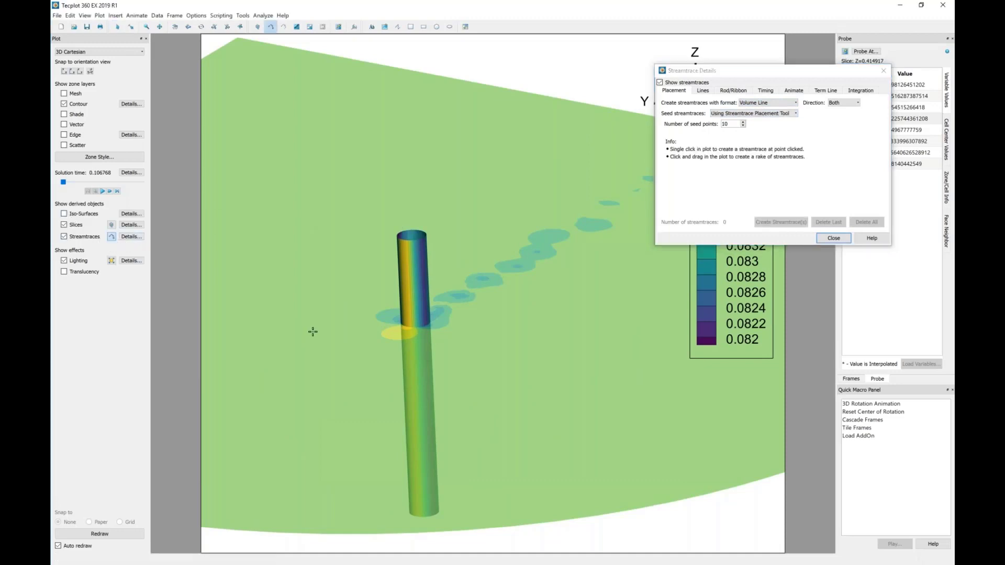
left_click(356, 343)
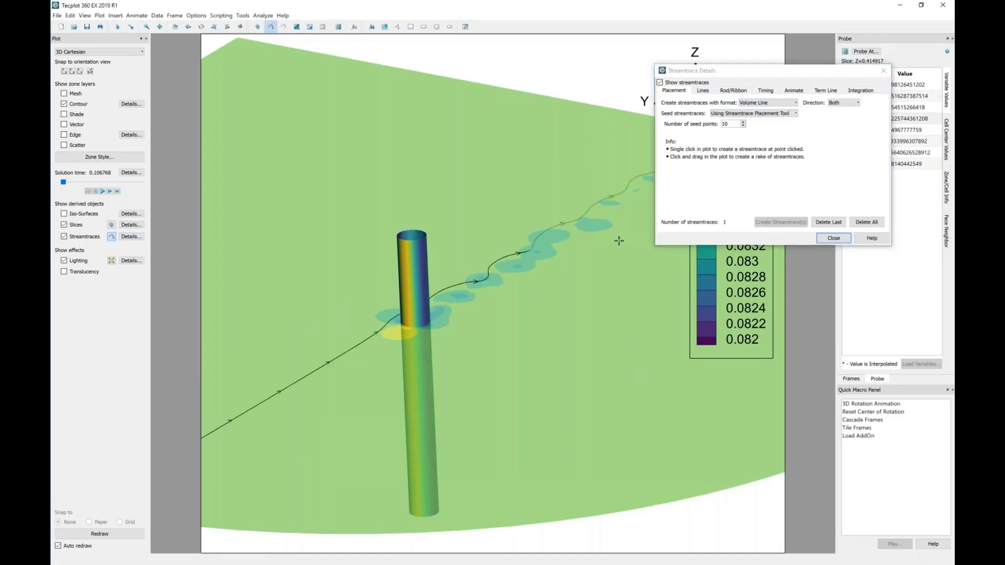
- Add a Volume Ribbon streamtrace beside the volume line, next to the cylinder
left_click(767, 102)
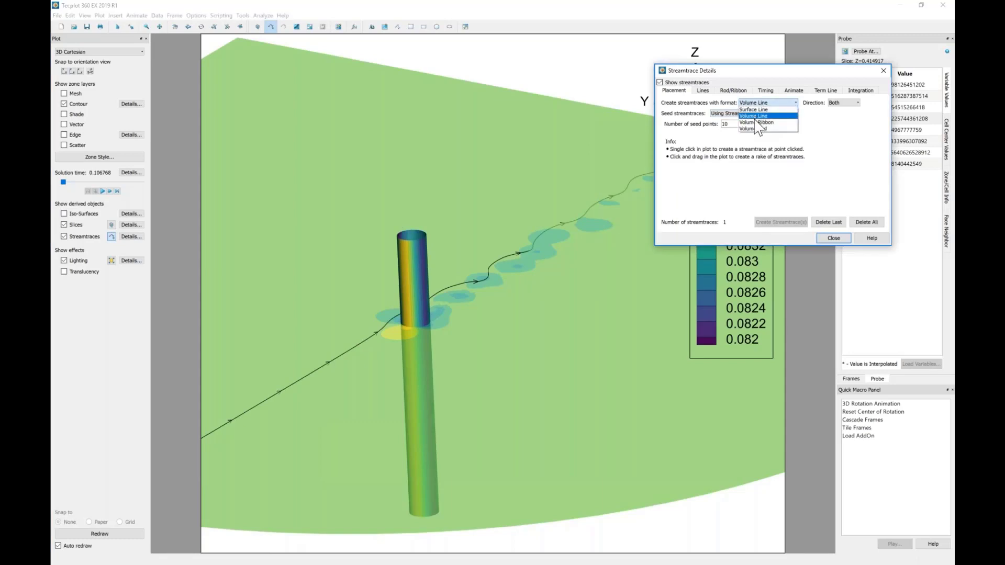
left_click(756, 123)
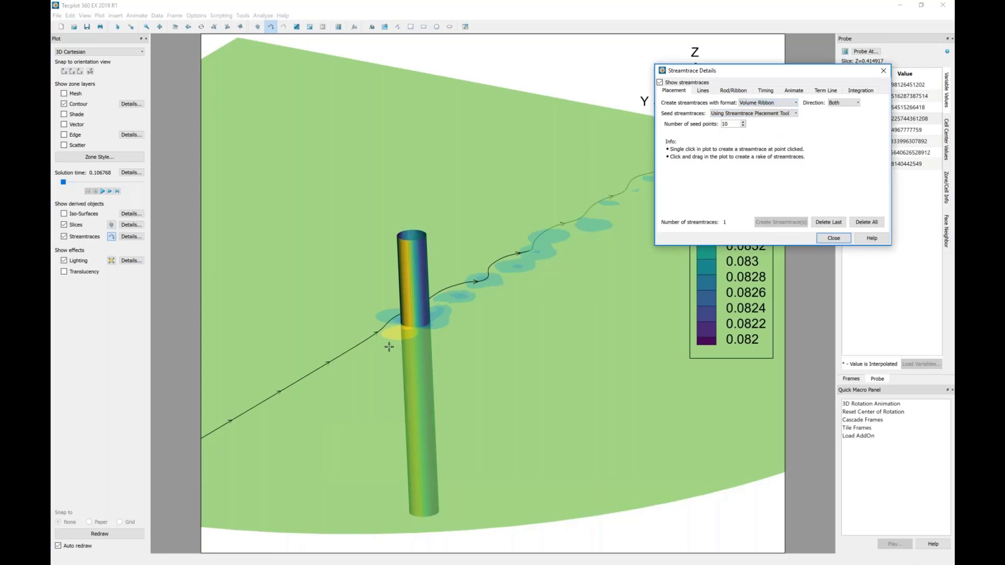
left_click(389, 347)
- Add a Volume Rod streamtrace alongside the volume ribbon at the cylinder
left_click(767, 103)
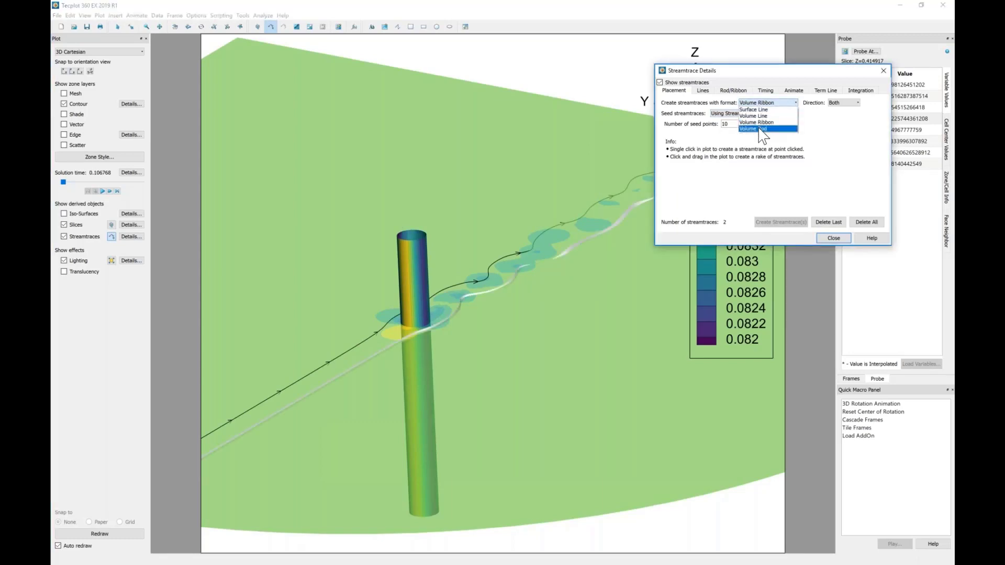
left_click(758, 129)
left_click(404, 361)
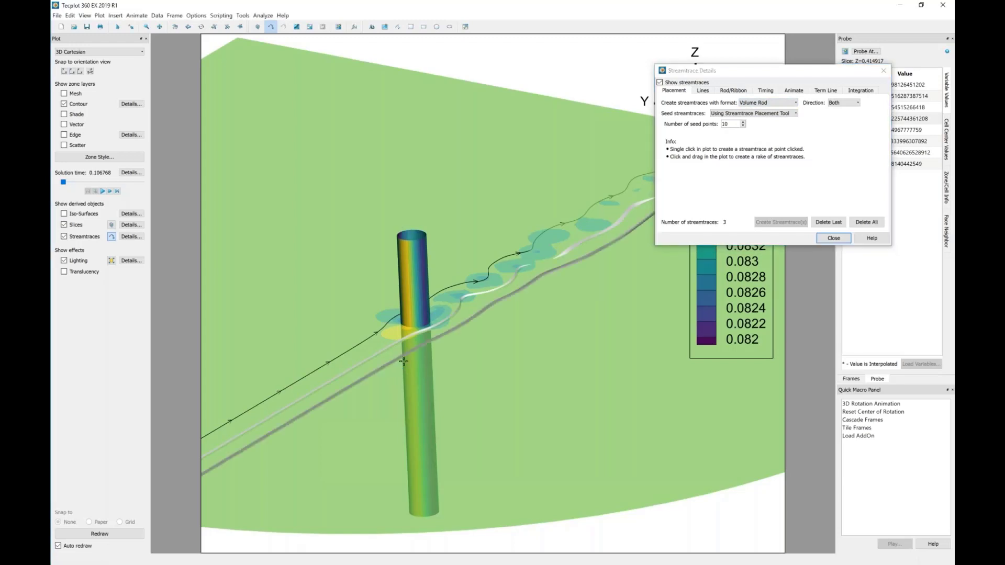
- Try the volume rod with 20 rod points and restore the rod points to 3
middle_click_drag(458, 208, 248, 433)
right_click_drag(254, 445, 447, 308, "ctrl")
middle_click_drag(446, 308, 355, 409)
right_click_drag(354, 408, 456, 330)
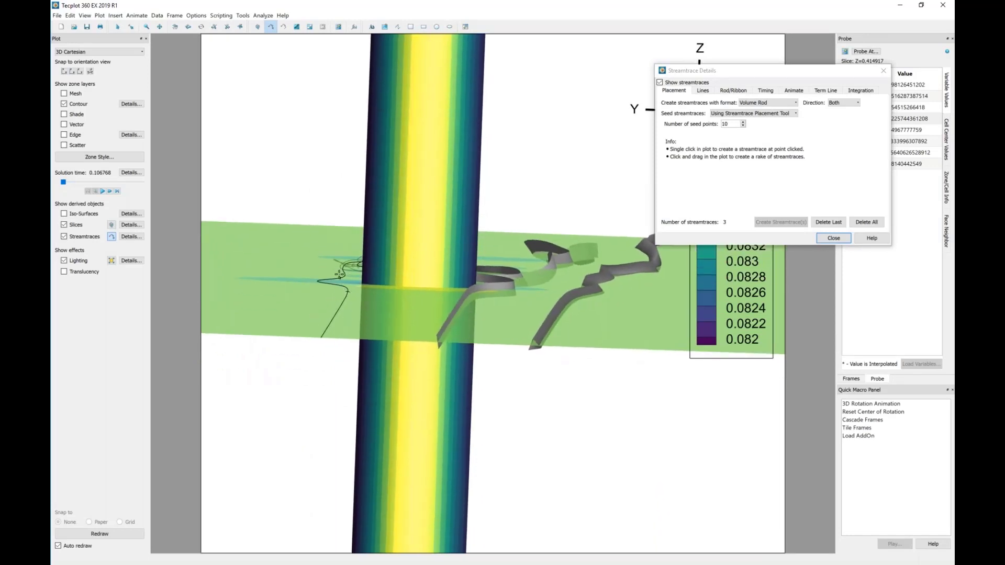
scroll(384, 294, "up", 3)
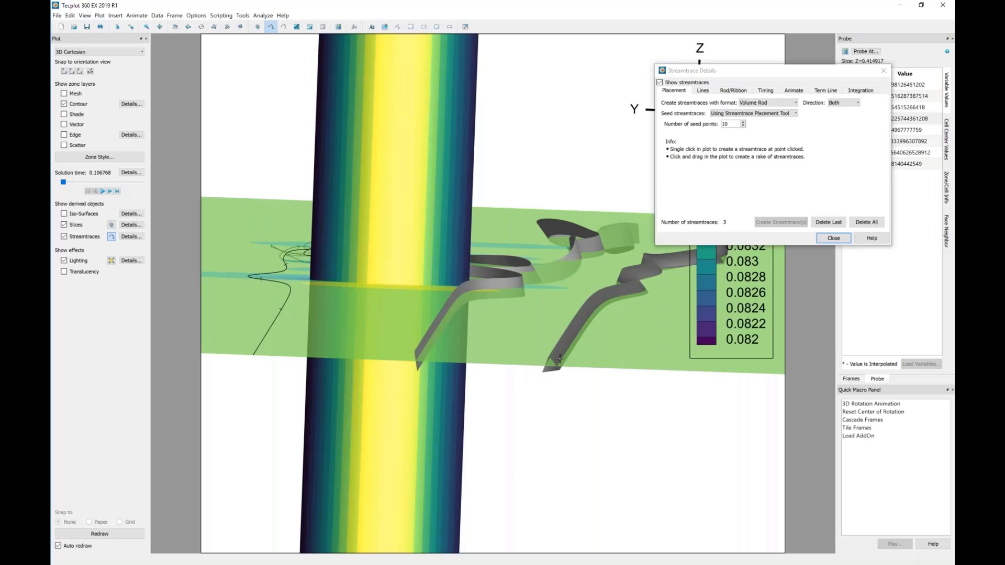
left_click(735, 92)
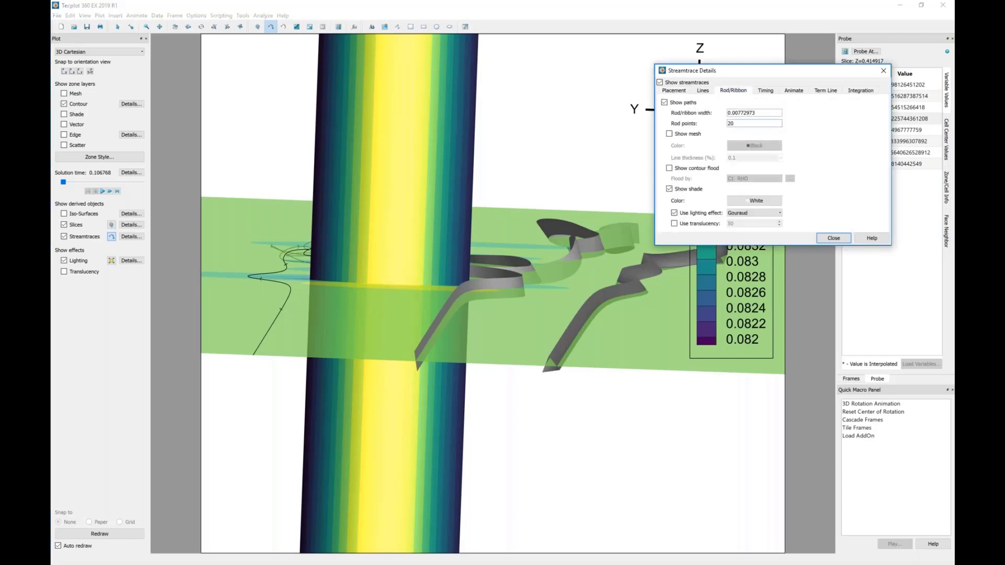
key("Tab")
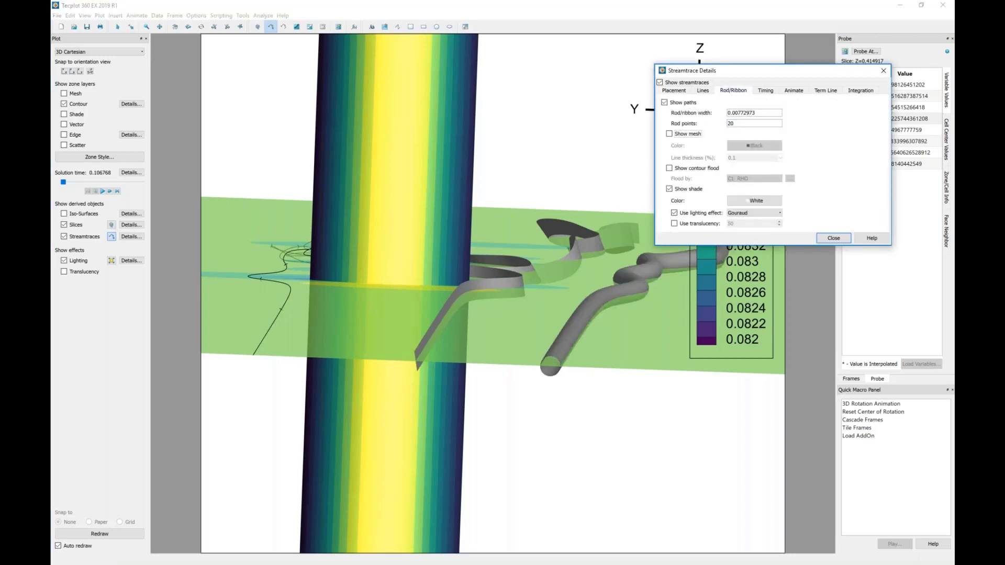
key("shift+Tab")
key("Tab")
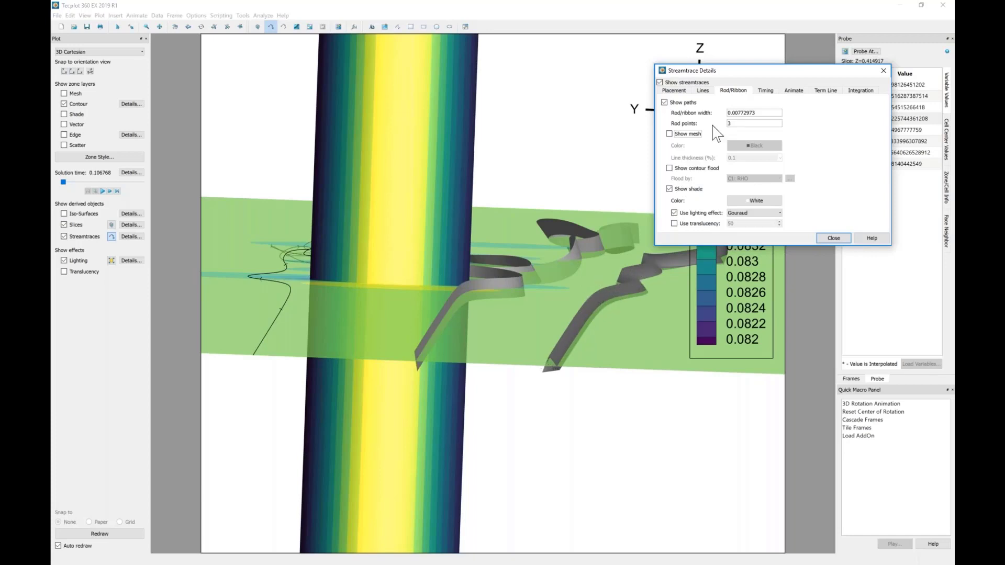
- Set the rod/ribbon width to 0.01 and show contour flood by RHO on the rods and ribbons
left_click(744, 113)
left_click_drag(738, 113, 785, 118)
key("BackSpace")
key("Tab")
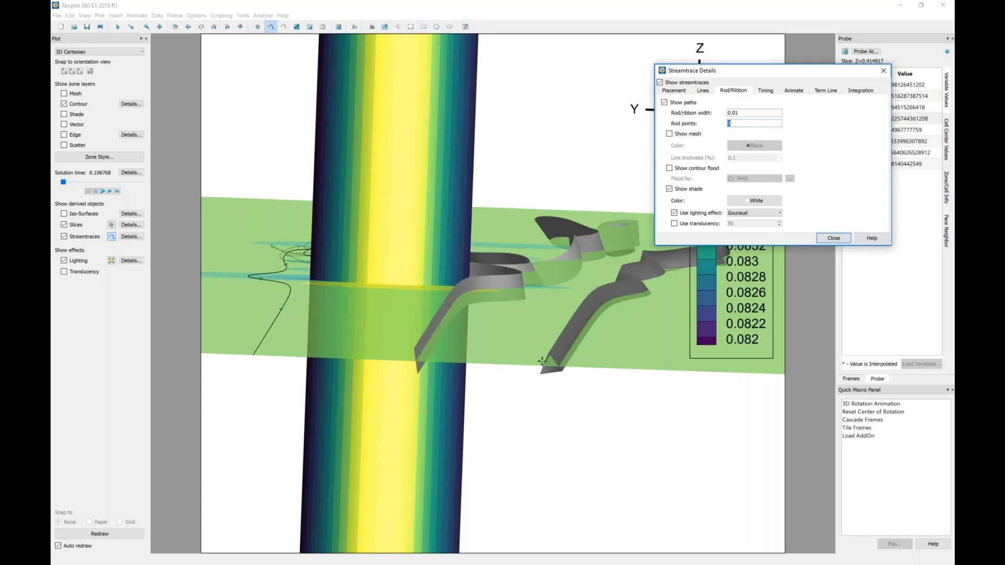
left_click(682, 168)
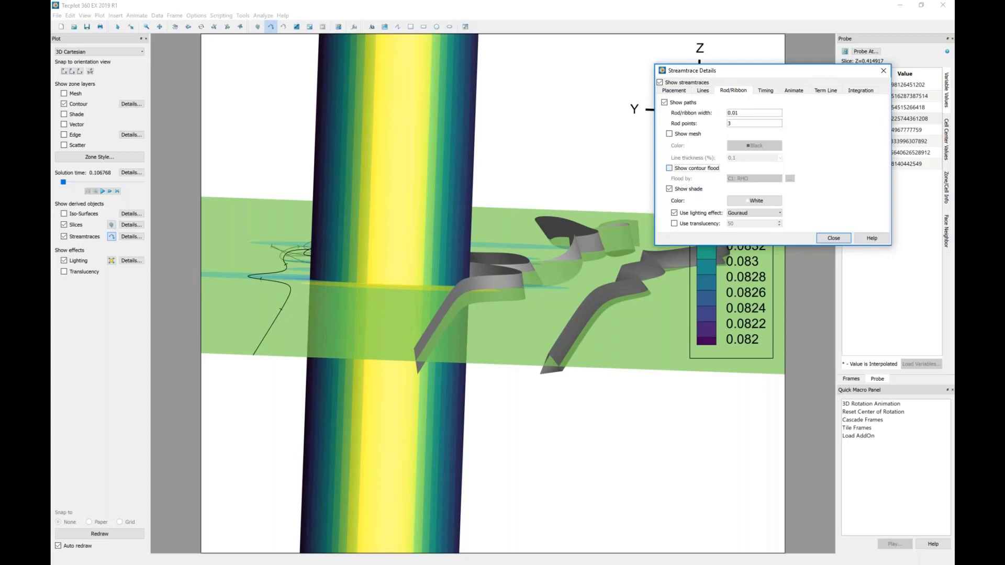
- Hide slice group 1 so only the cylinder and the streamtraces are shown
left_click_drag(521, 290, 547, 385)
right_click(555, 375)
right_click(558, 374)
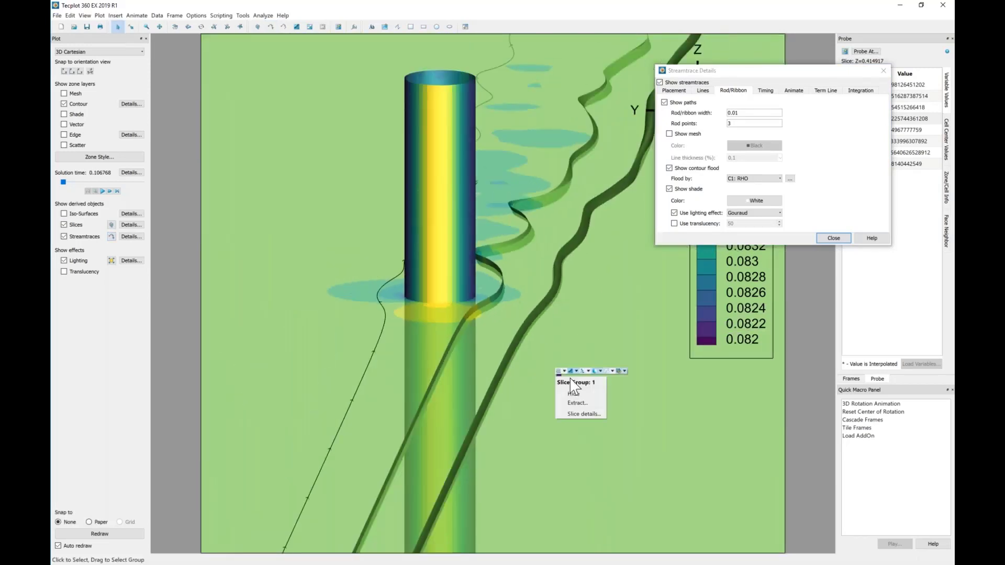
left_click(574, 394)
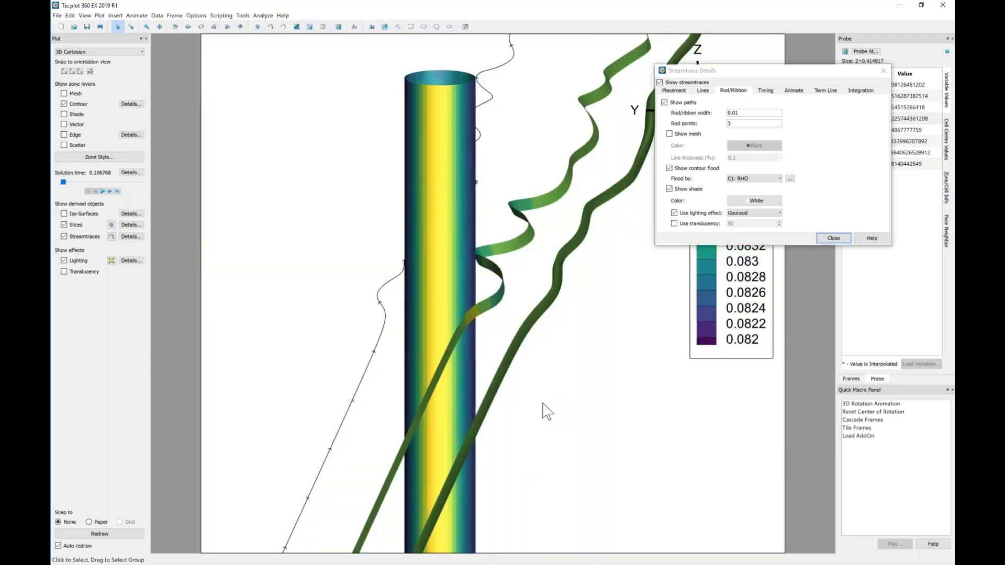
middle_click_drag(529, 460, 521, 426)
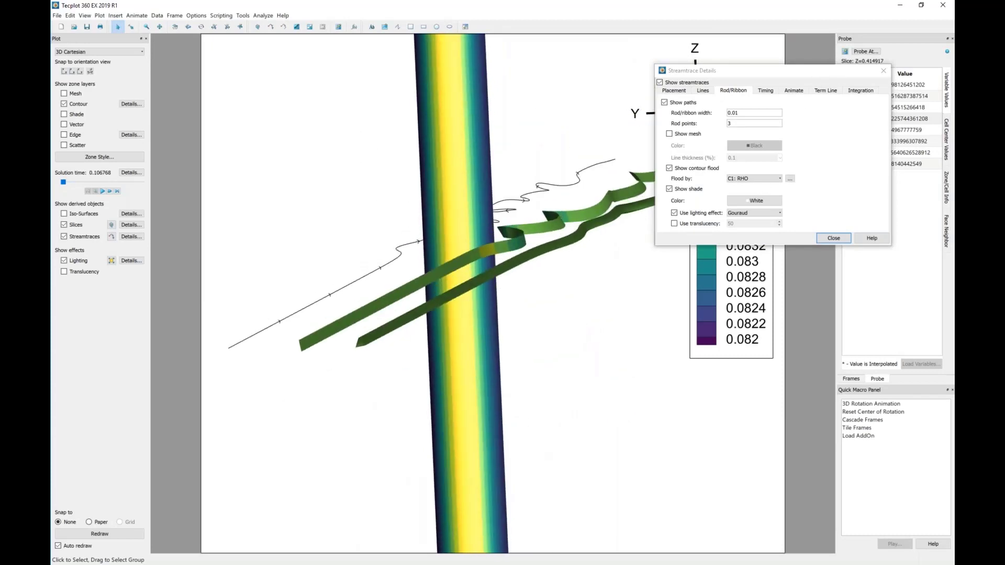
- Animate the streamtraces using 20 steps per cycle and 3 cycles
left_click(793, 90)
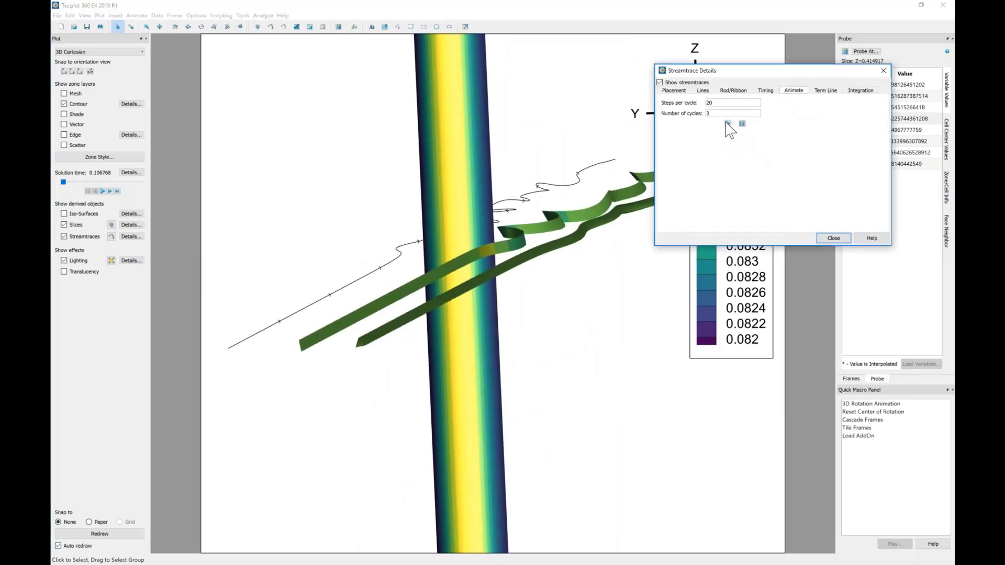
left_click(727, 123)
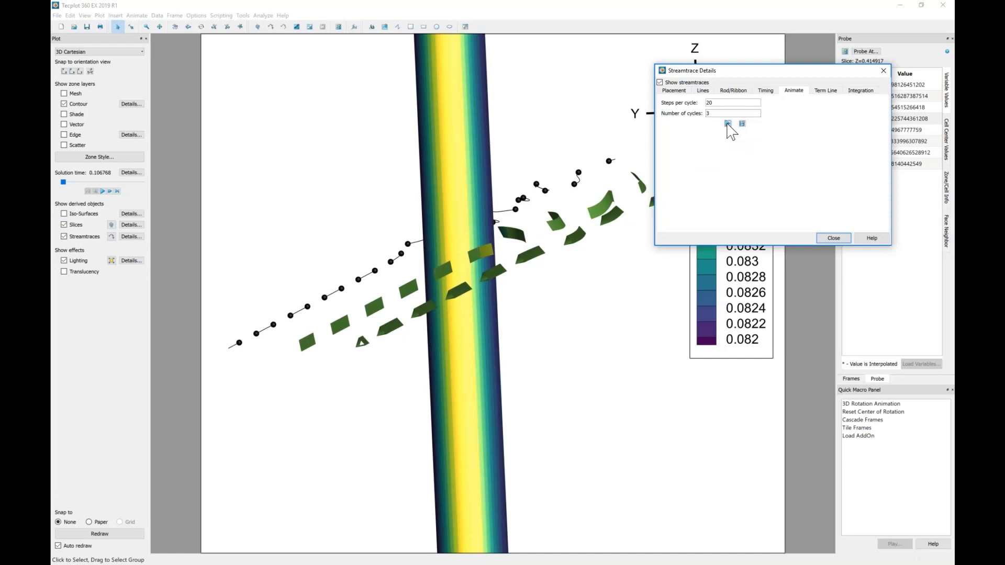
left_click(727, 124)
- Compare the streamtraces with and without timing markers, and turn off both the markers and the dashes
left_click(766, 91)
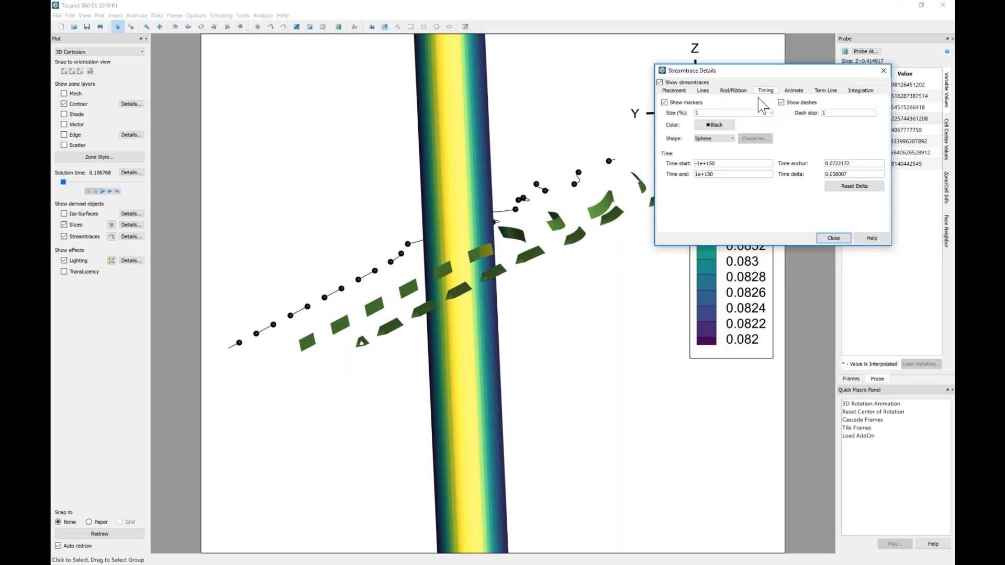
left_click(687, 103)
left_click(687, 103)
key("space")
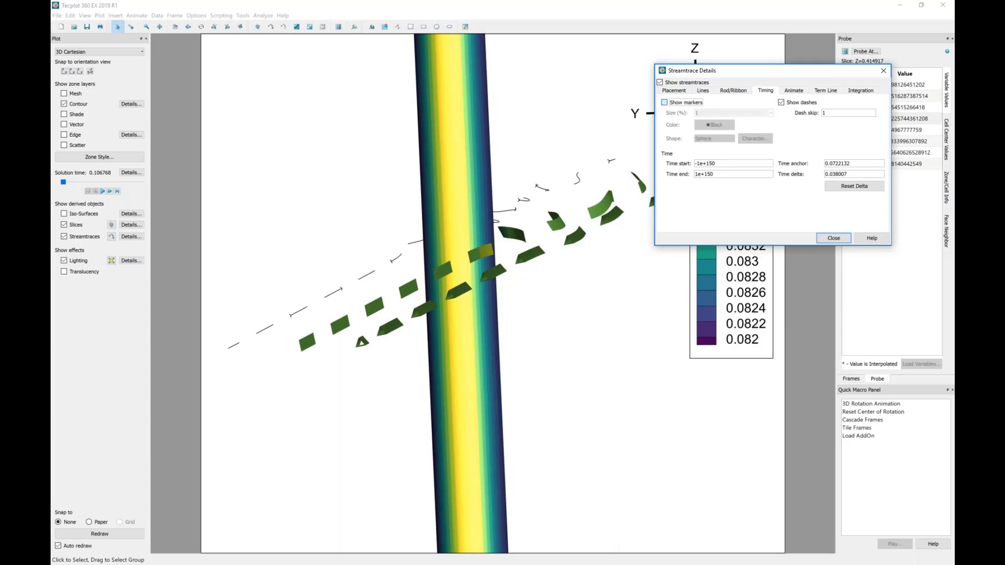
key("space")
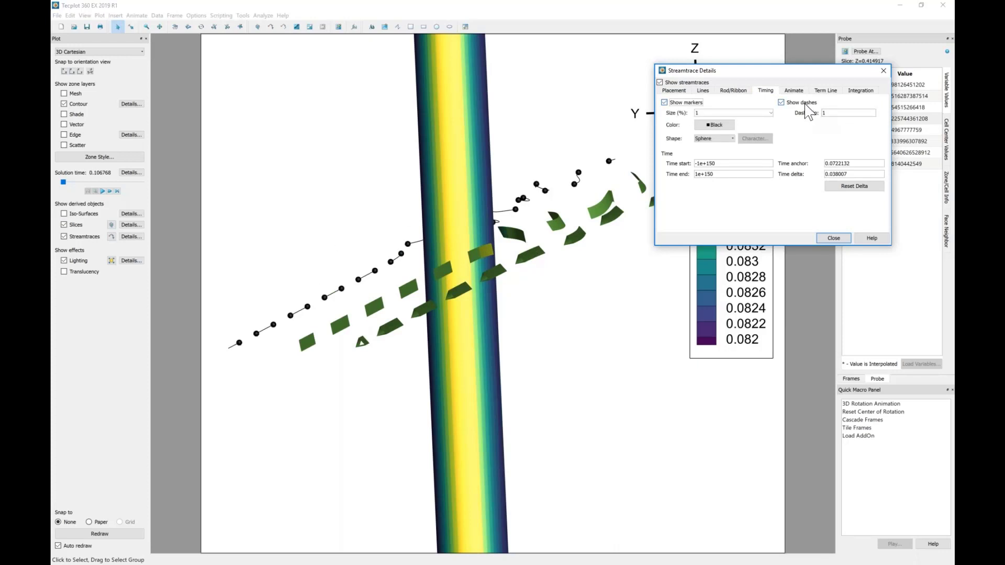
left_click(781, 103)
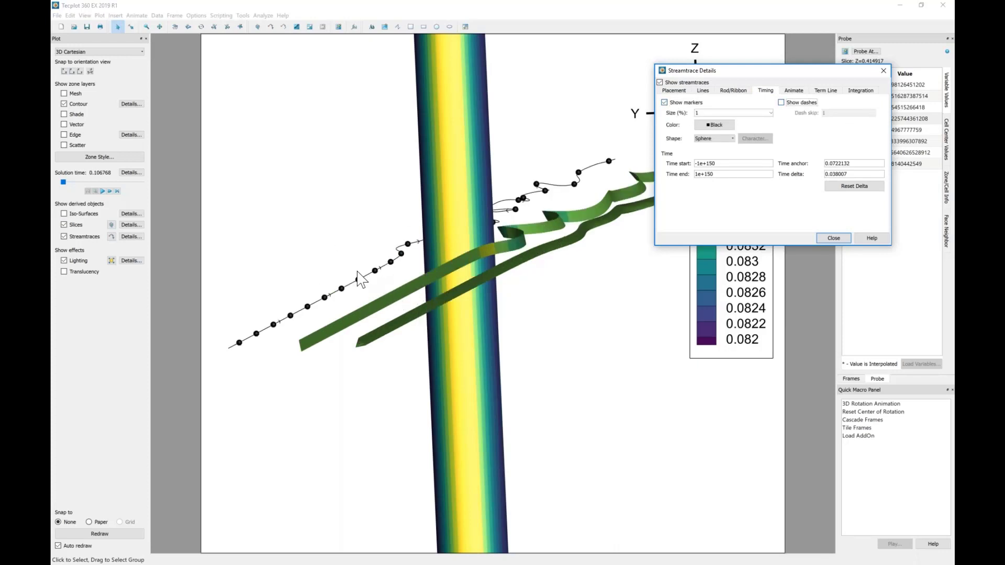
left_click(665, 103)
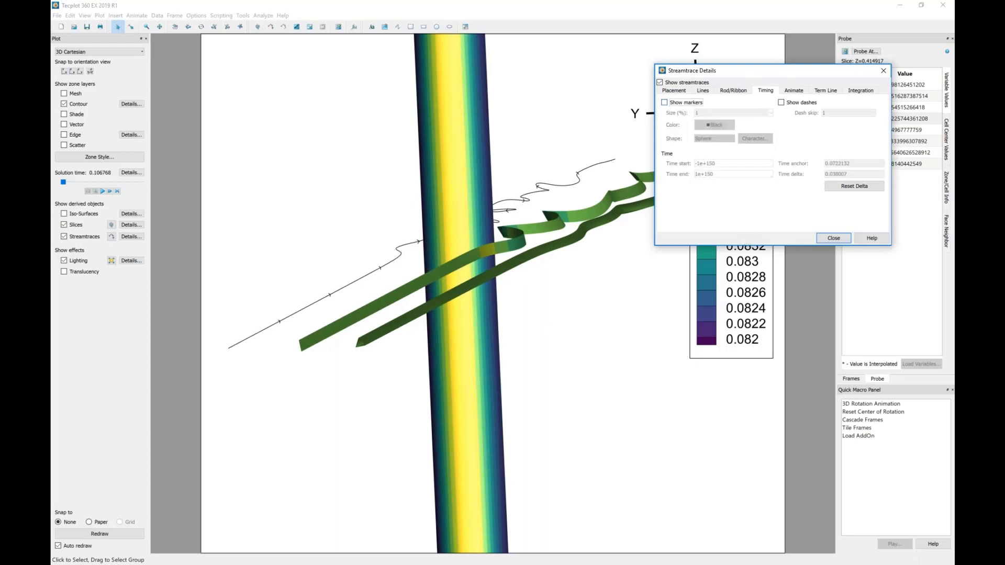
- Examine the streamtrace integration step size, max steps and minimum step size, and close the streamtrace details
left_click(858, 92)
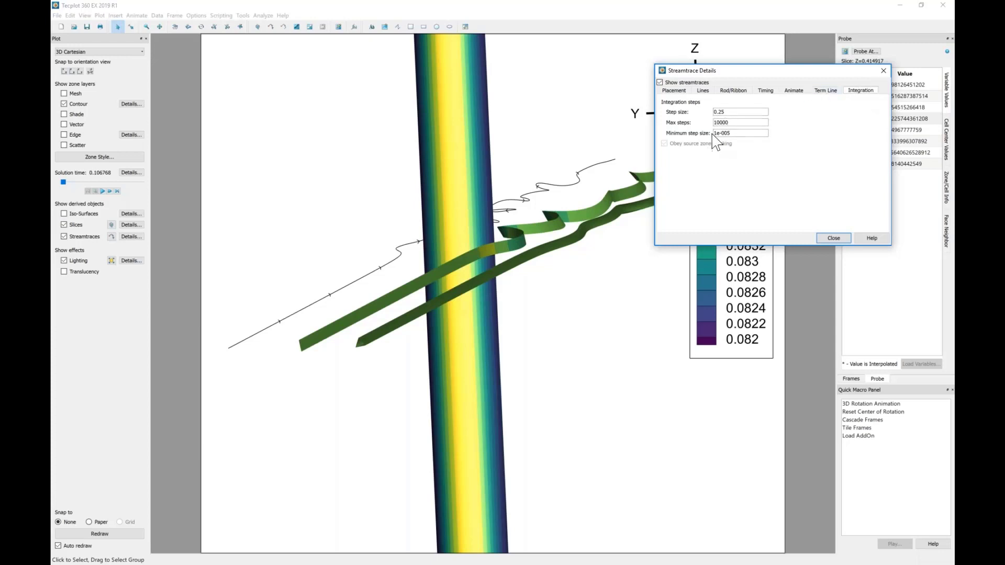
left_click(737, 134)
left_click(835, 239)
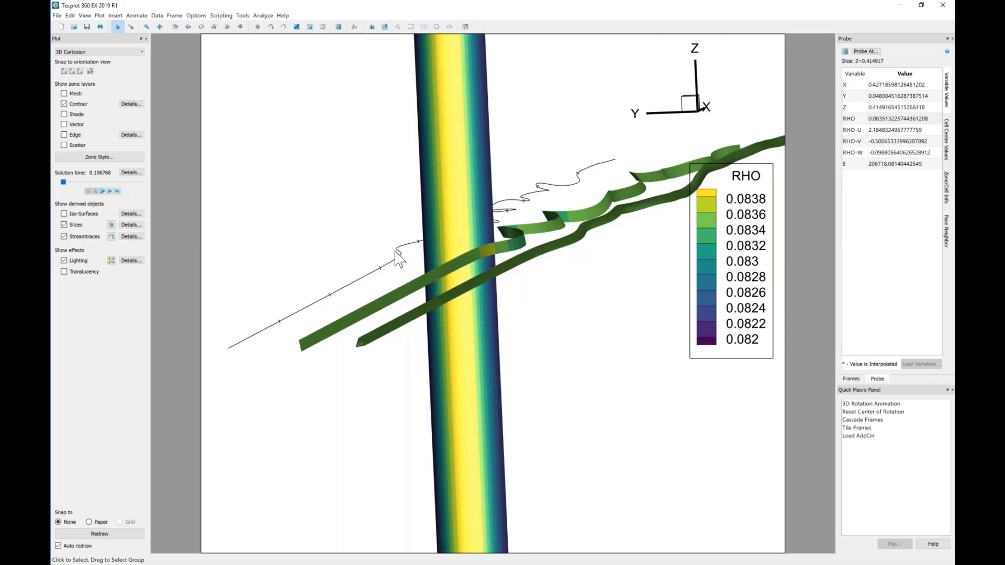
- Show the Z-plane slice of group 1 again and view it together with the streamtraces from above
left_click(131, 225)
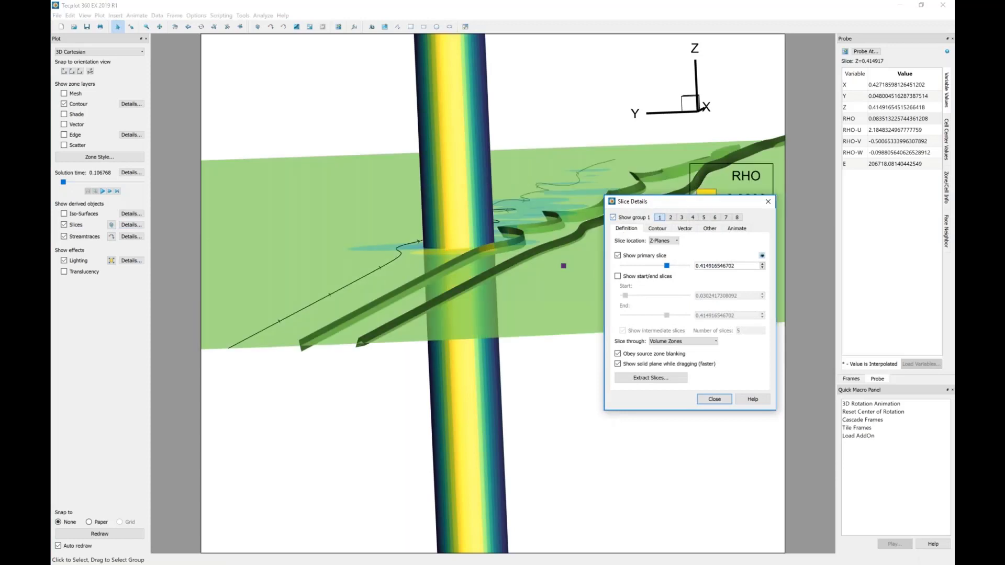
left_click(714, 400)
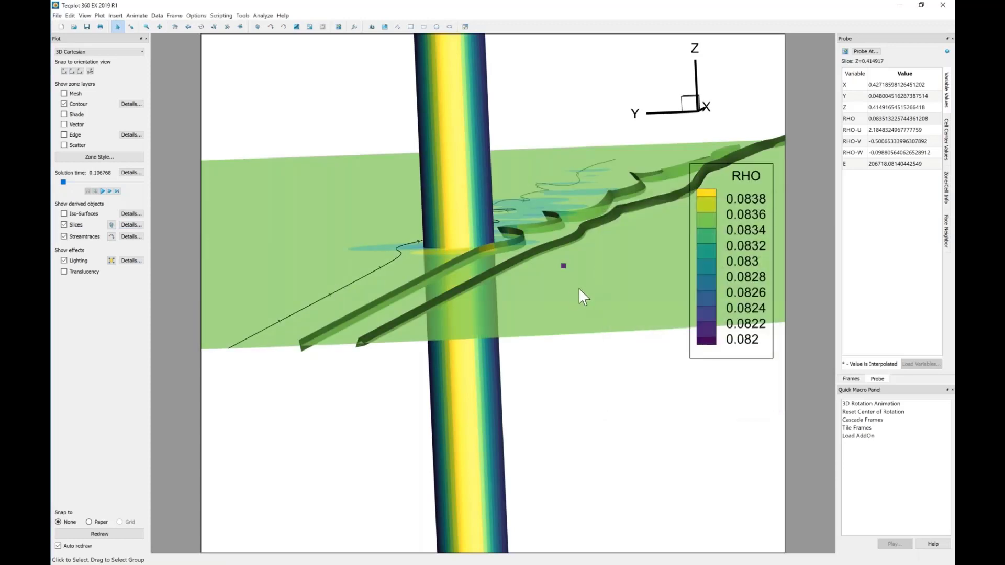
right_click_drag(575, 302, 460, 356, "ctrl")
middle_click_drag(461, 356, 507, 109)
right_click_drag(507, 108, 501, 294, "ctrl")
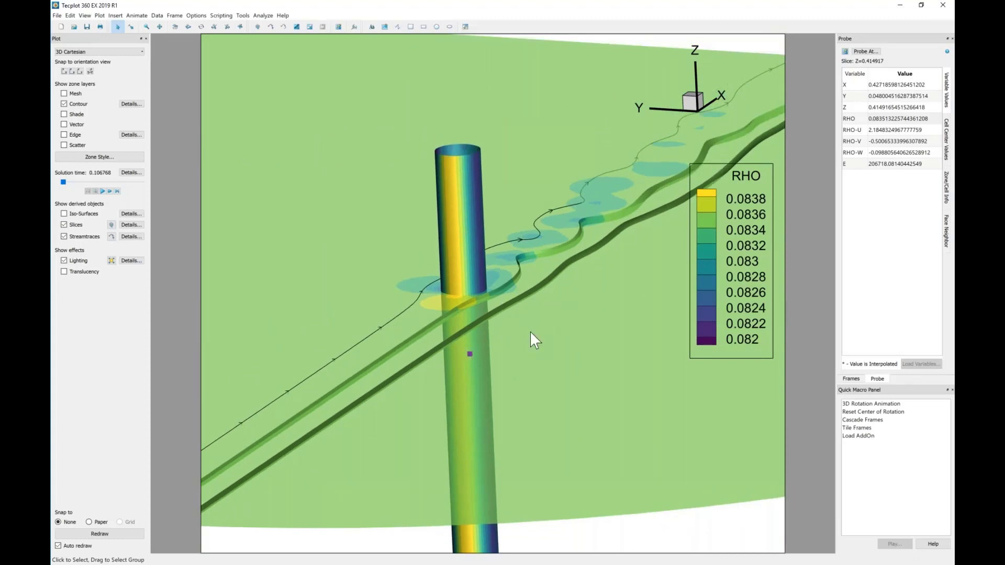
right_click_drag(530, 331, 529, 363, "ctrl")
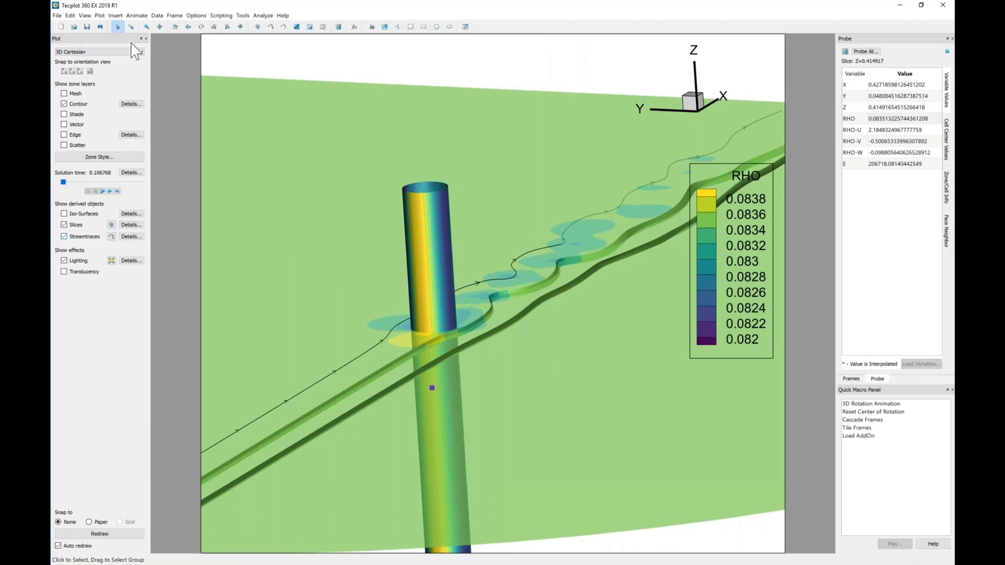
- Move the light source lower in the plot, and preview the plot with lighting off and with translucency on
left_click(83, 262)
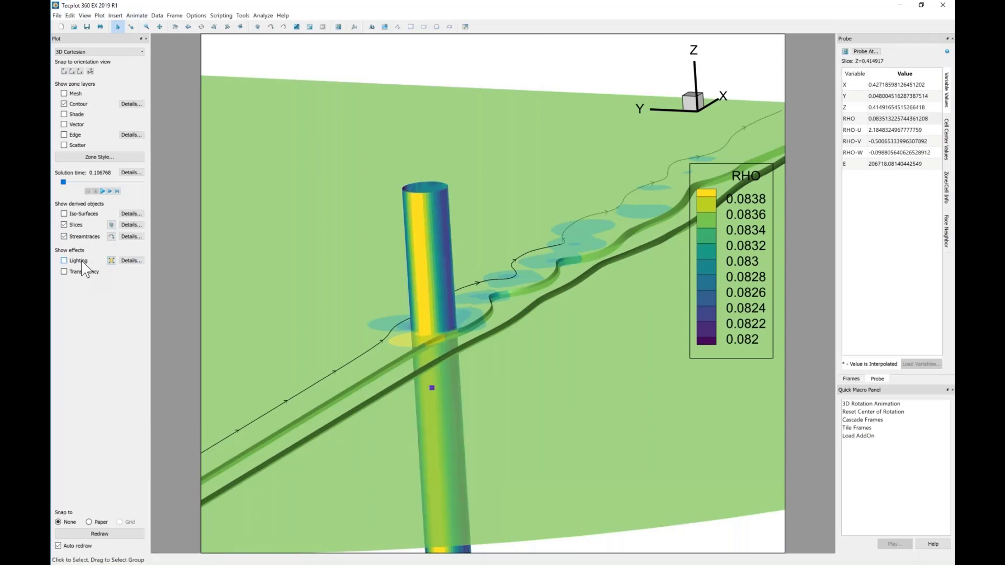
left_click(82, 262)
left_click(110, 262)
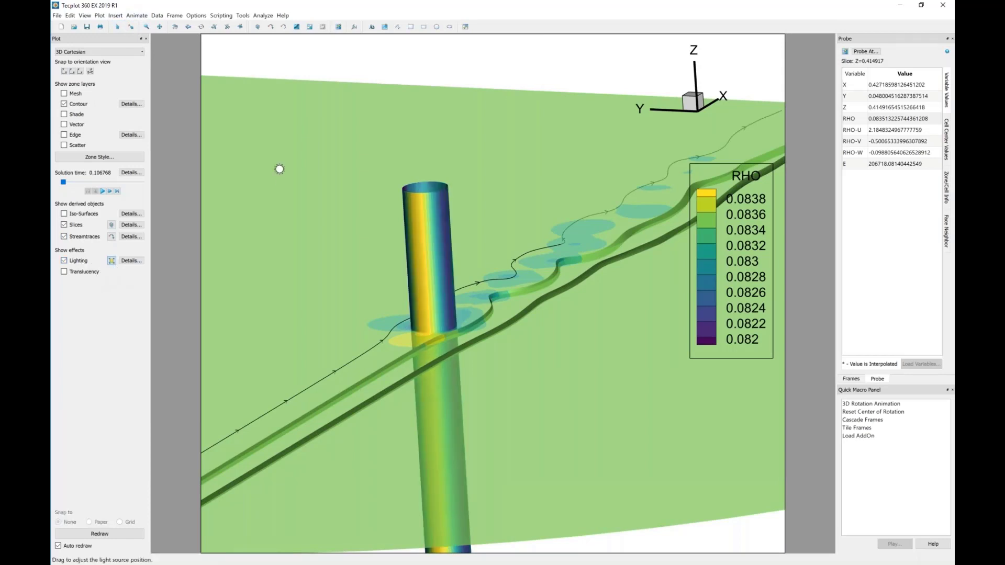
mouse_move(251, 146)
left_mouse_down()
mouse_move(293, 199)
mouse_move(272, 225)
mouse_move(432, 153)
mouse_move(419, 167)
mouse_move(426, 170)
mouse_move(513, 110)
mouse_move(516, 379)
mouse_move(420, 336)
mouse_move(261, 331)
mouse_move(236, 312)
mouse_move(273, 327)
left_mouse_up()
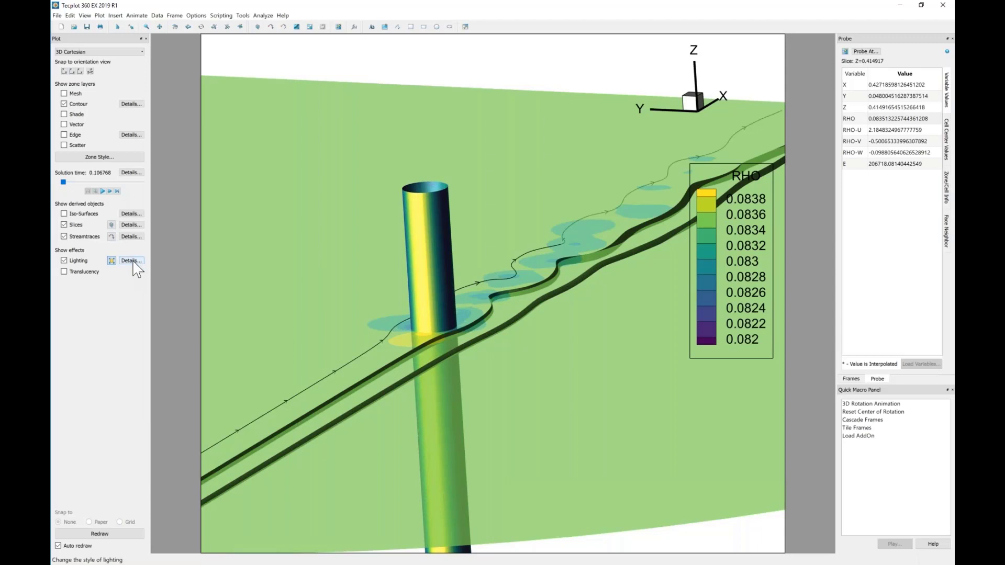
left_click(64, 271)
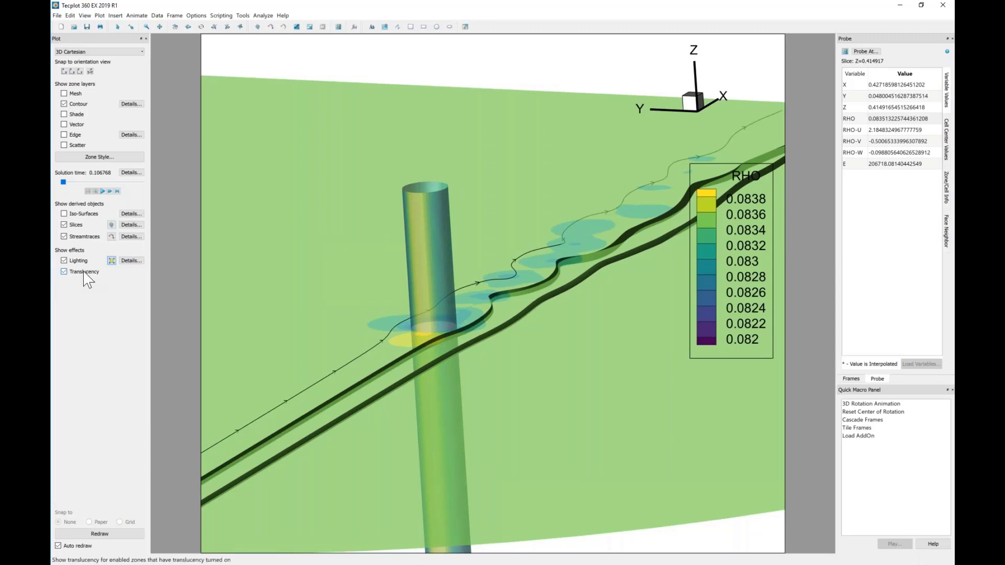
left_click(64, 272)
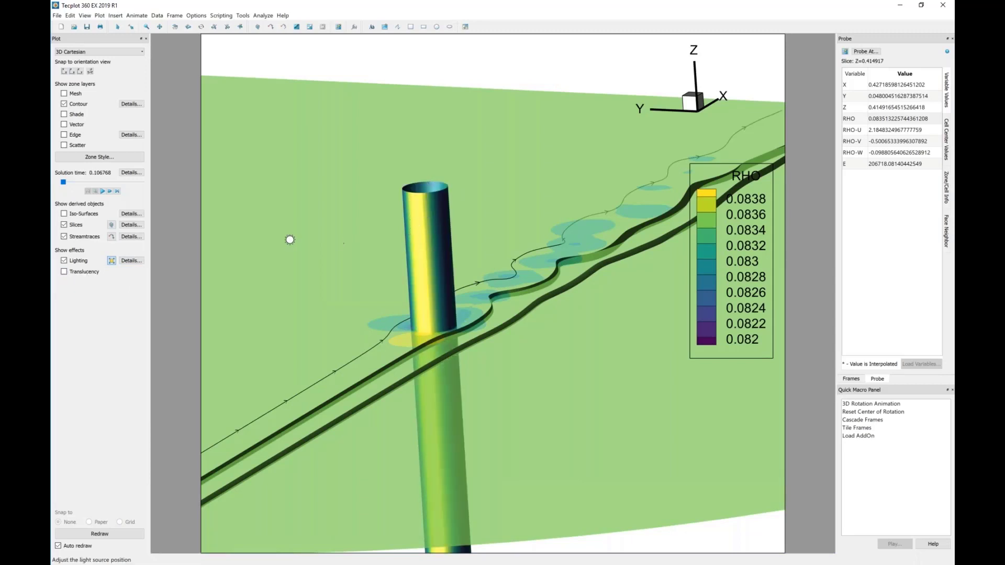
- Move the RHO contour legend down so it clears the ribbon and rod streamtraces
left_click(284, 231)
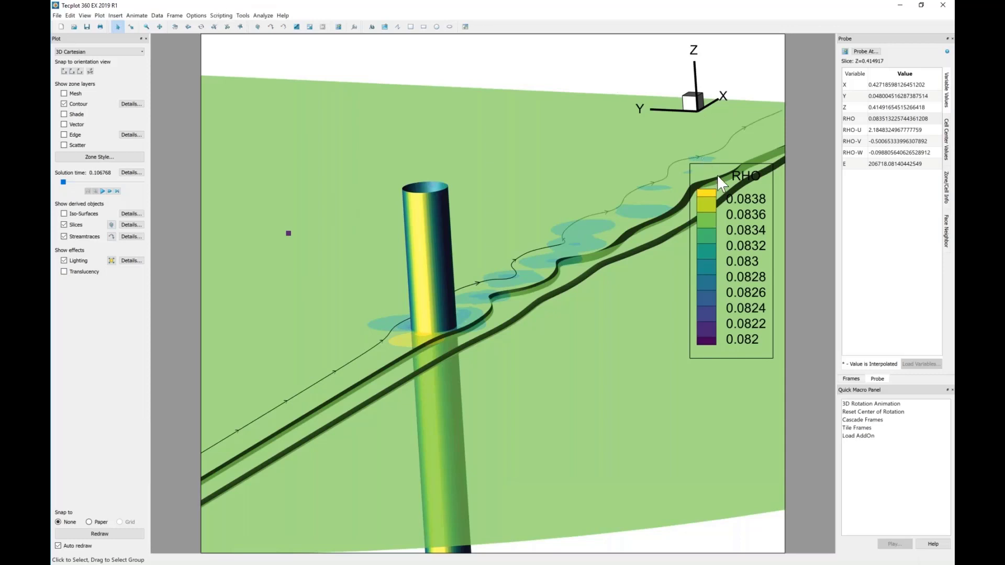
left_click_drag(718, 177, 718, 266)
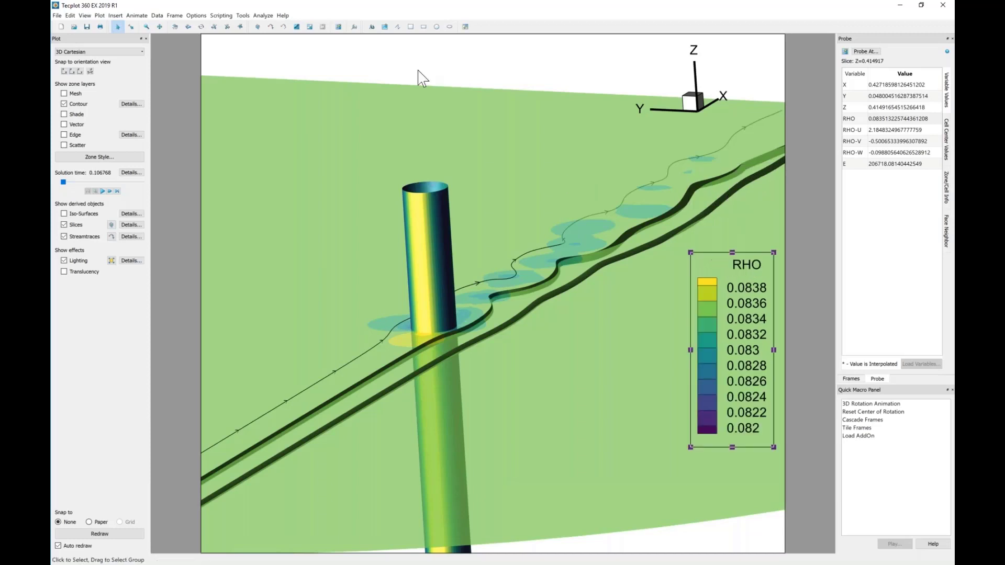
- Examine the Specify Equations options for new variable data type and location, leave both at Auto, and close without computing
left_click(157, 15)
mouse_move(164, 26)
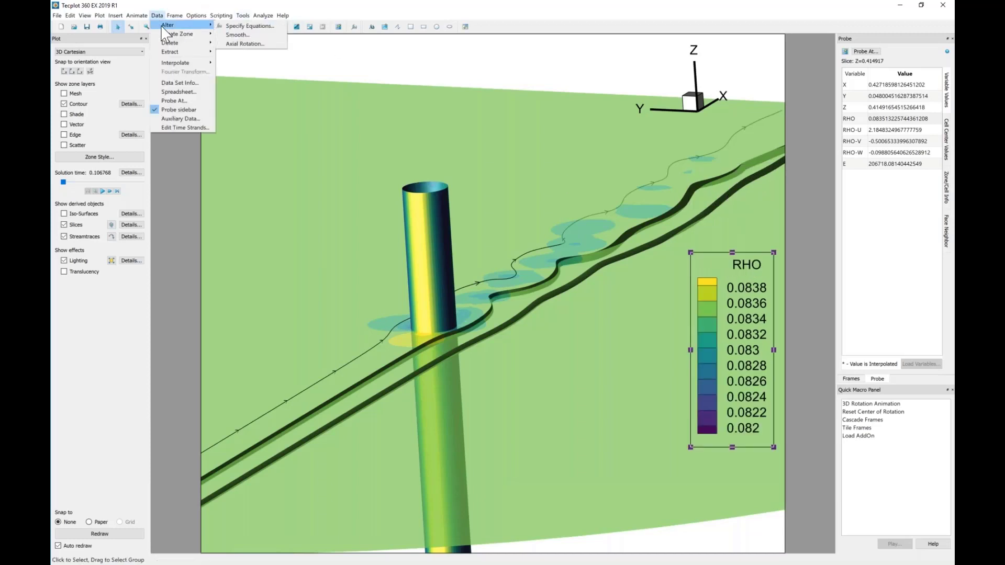
left_click(262, 28)
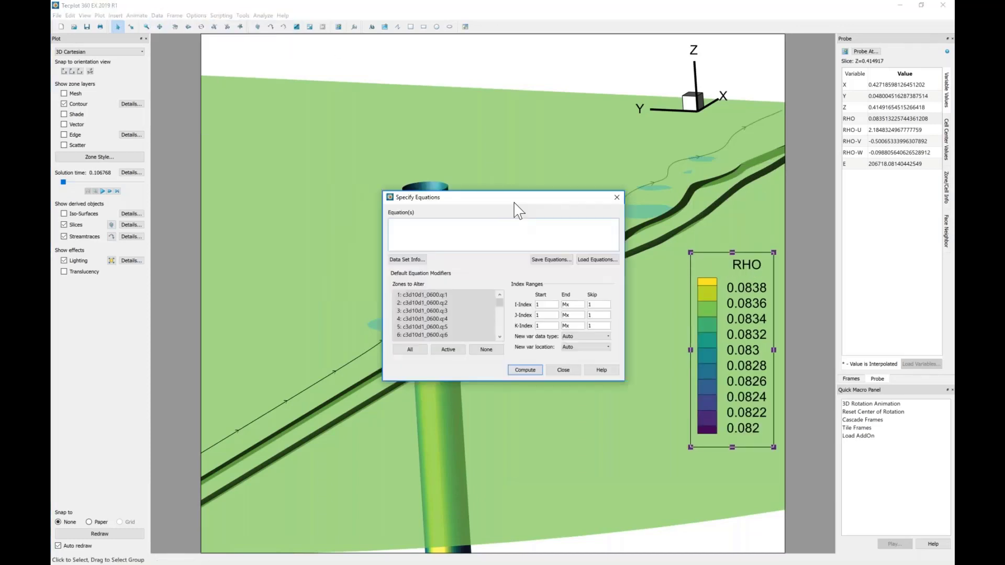
left_click_drag(510, 194, 341, 98)
left_click(297, 115)
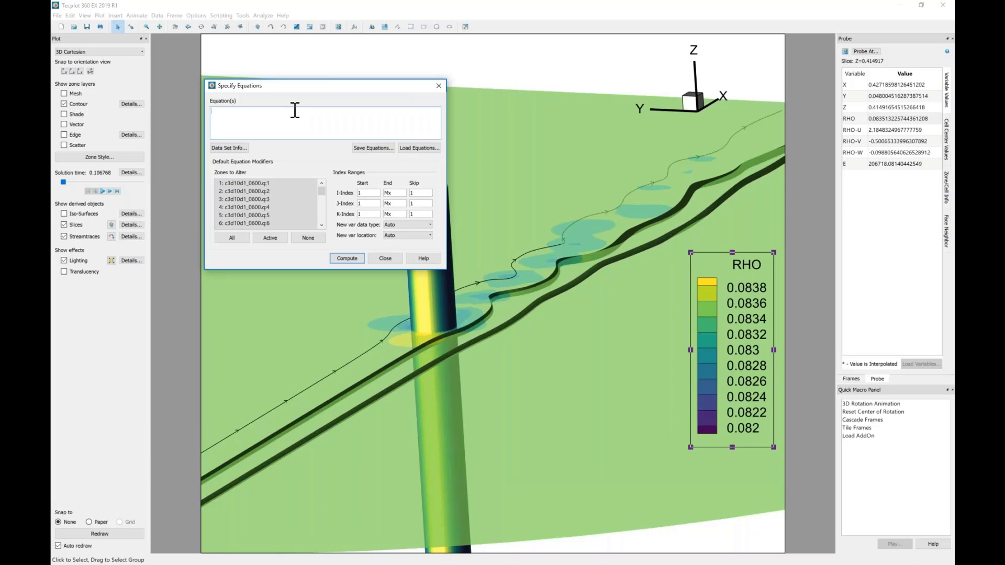
left_click(416, 225)
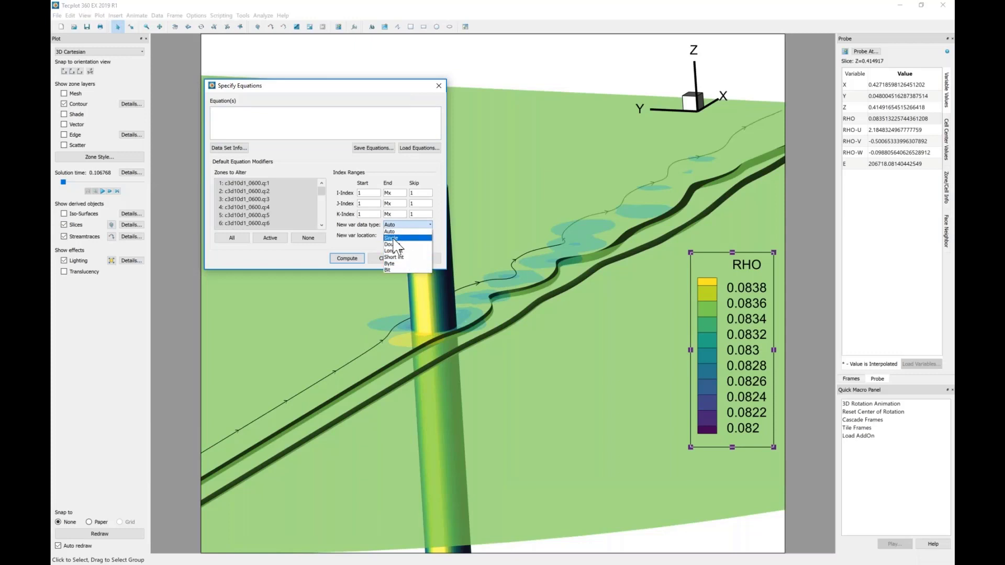
left_click(441, 236)
left_click(417, 234)
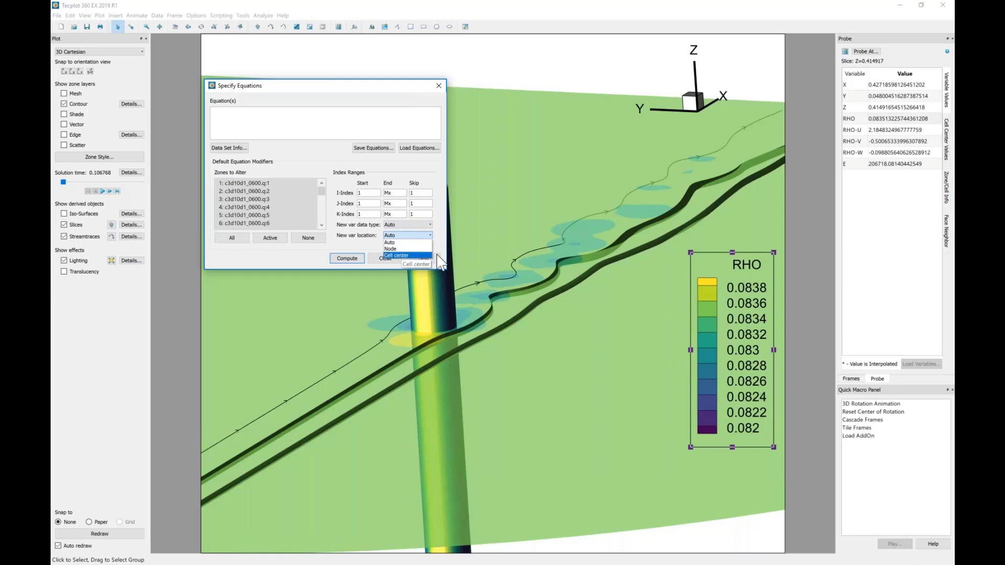
left_click(394, 242)
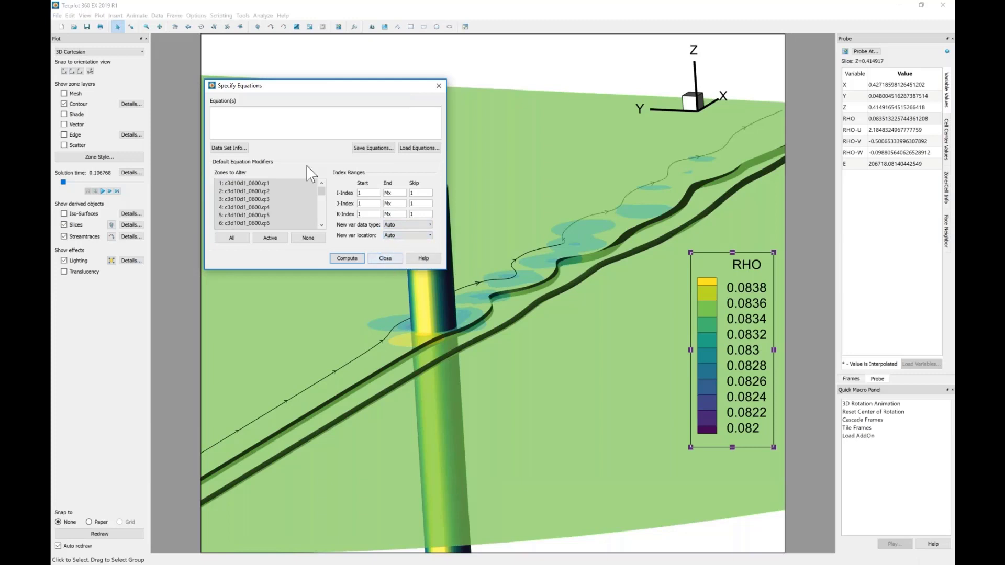
left_click(384, 258)
- Set up the Velocity Magnitude variable as calculate-on-demand at the nodes with no normalization
left_click(263, 15)
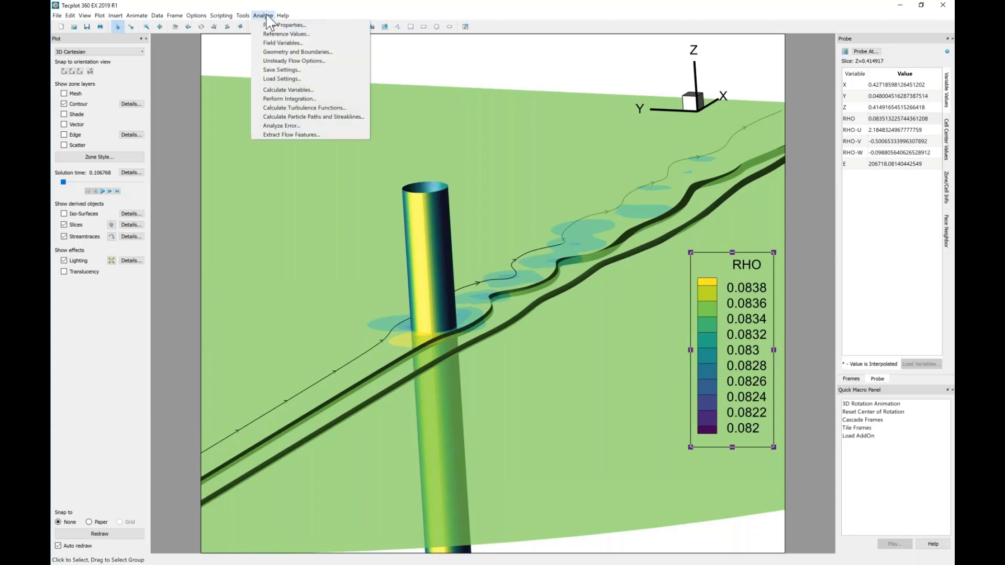
left_click(291, 91)
left_click(573, 256)
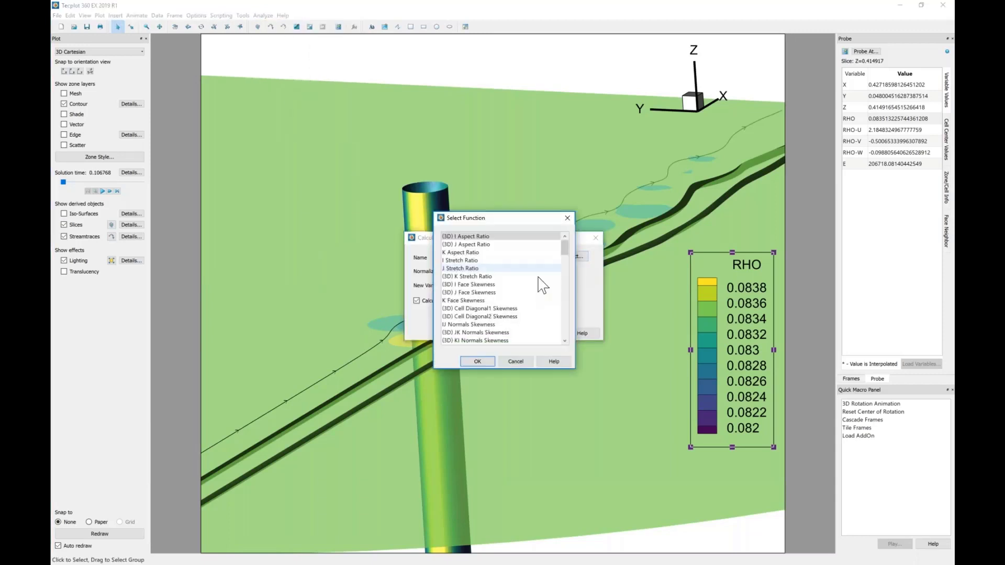
left_click(523, 277)
key("v")
key("v")
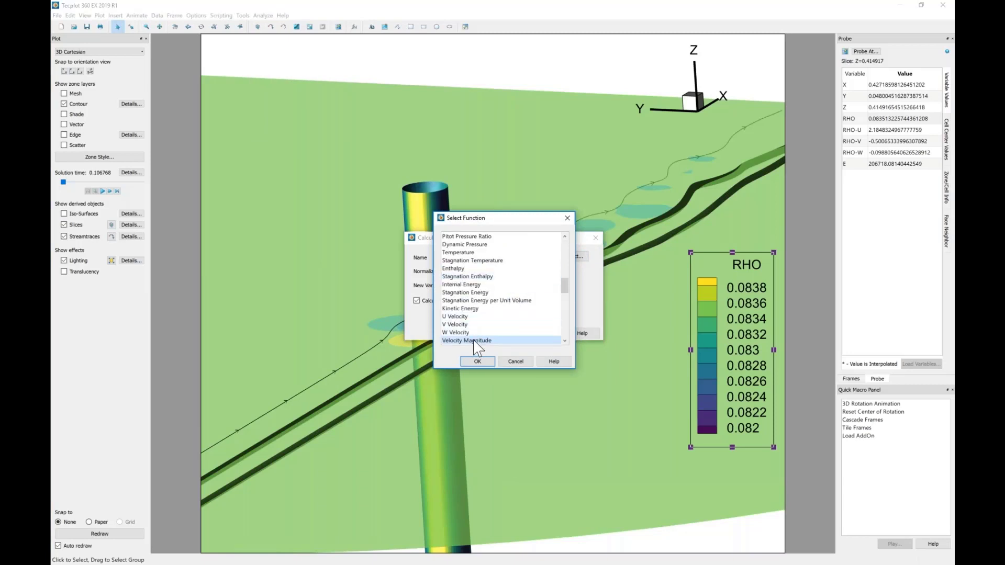
left_click(476, 361)
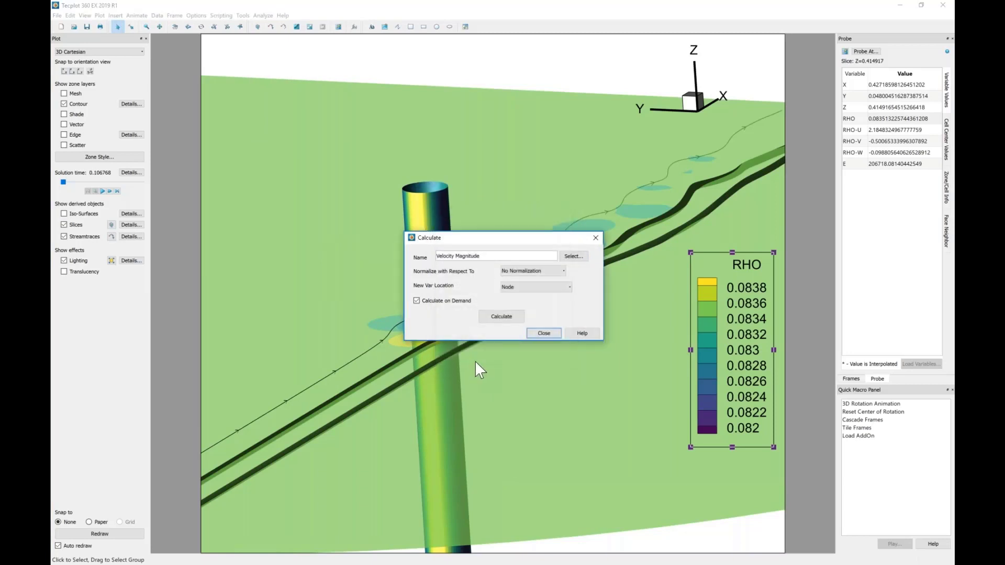
left_click(497, 317)
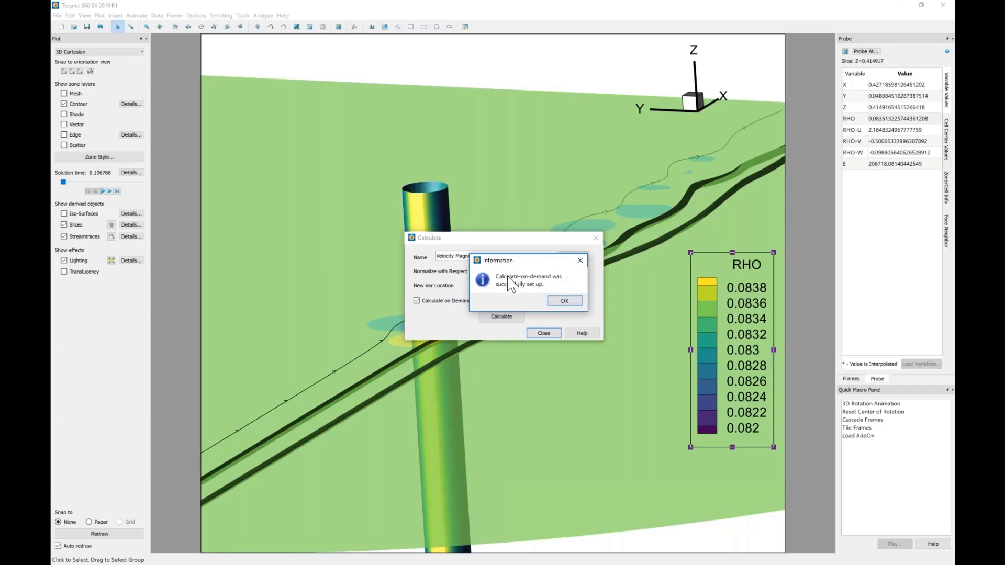
left_click(561, 301)
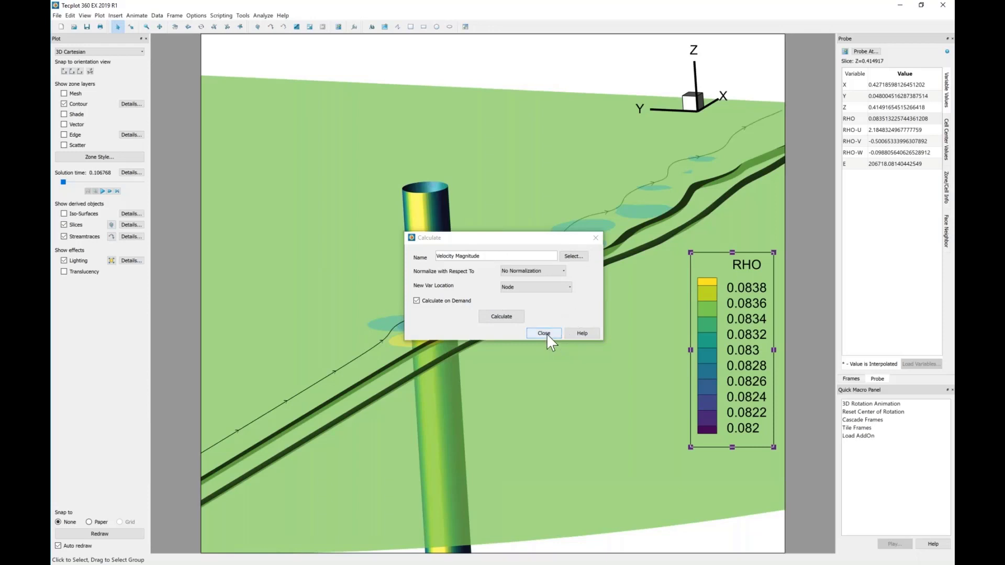
- Close the variable calculation and switch contour group 1 from RHO to the Velocity Magnitude variable
left_click(545, 334)
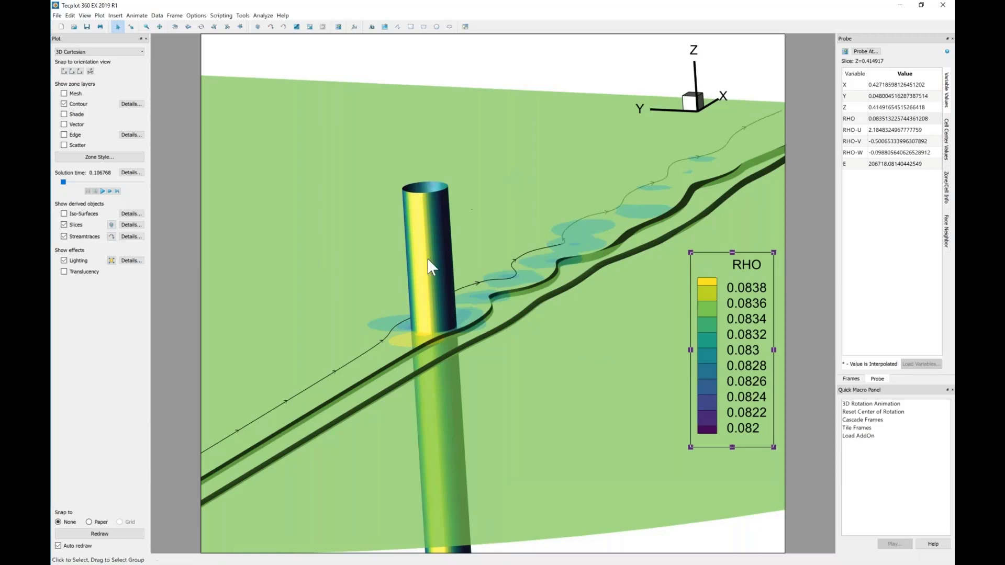
left_click(131, 104)
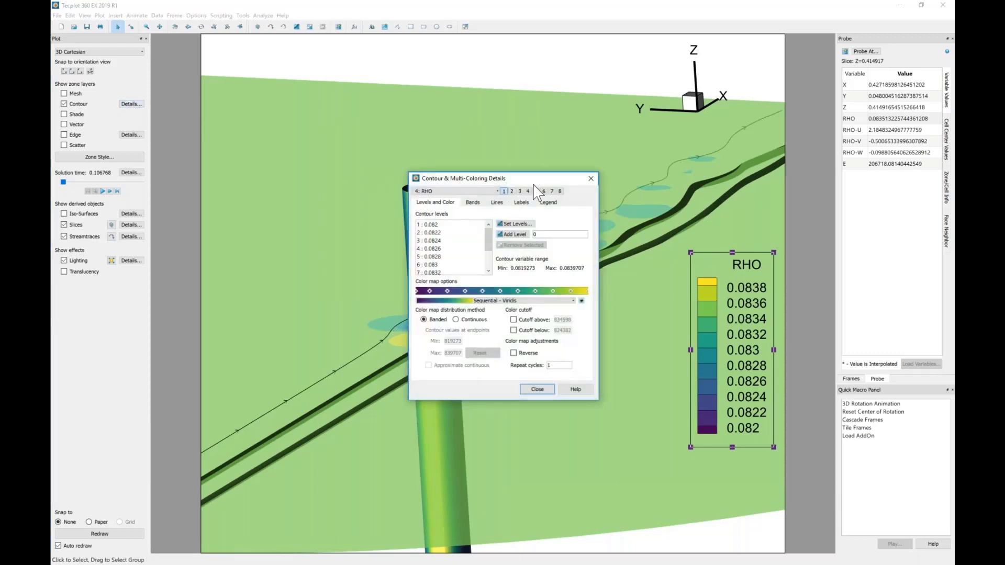
left_click(591, 175)
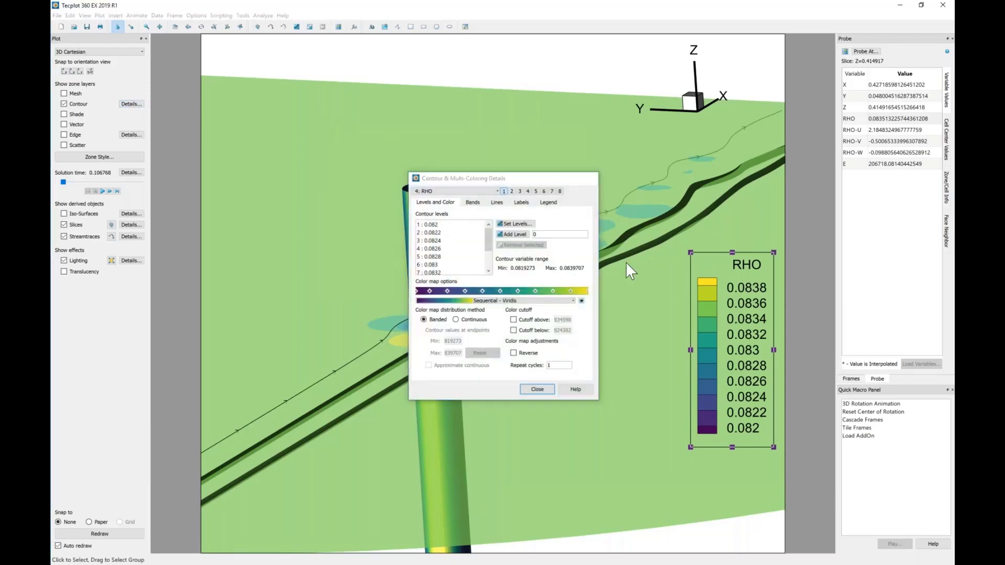
double_click(751, 276)
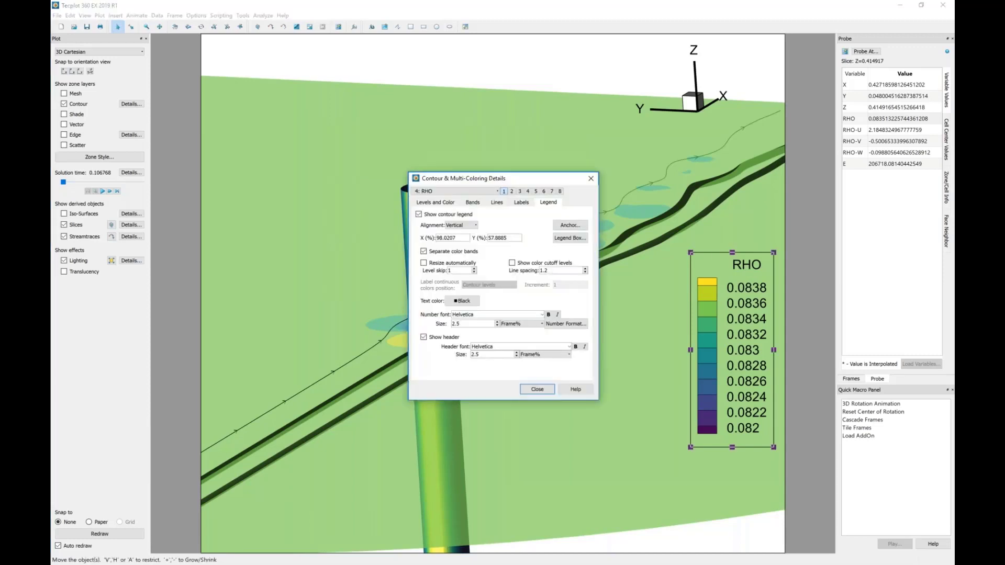
left_click_drag(513, 178, 572, 143)
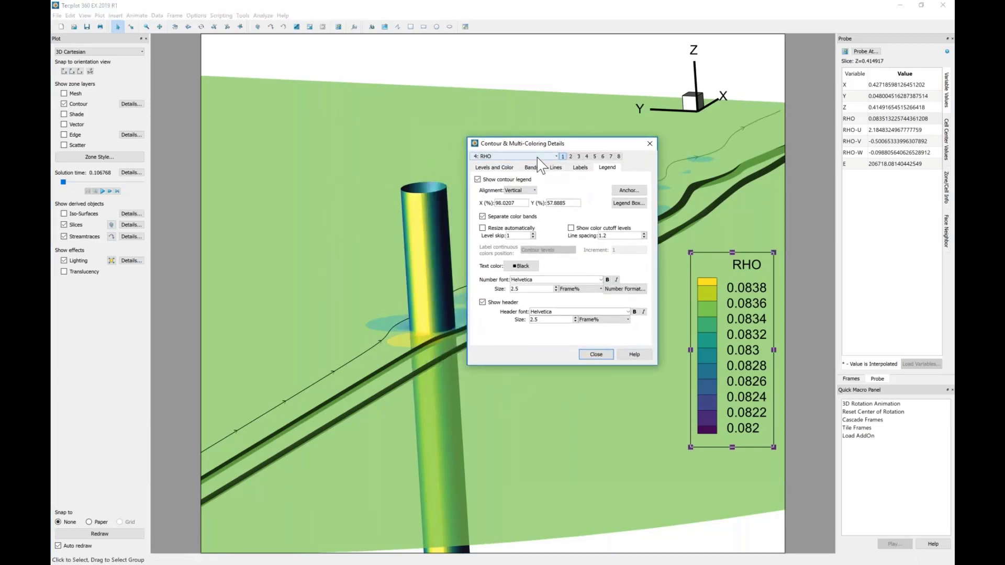
left_click(539, 156)
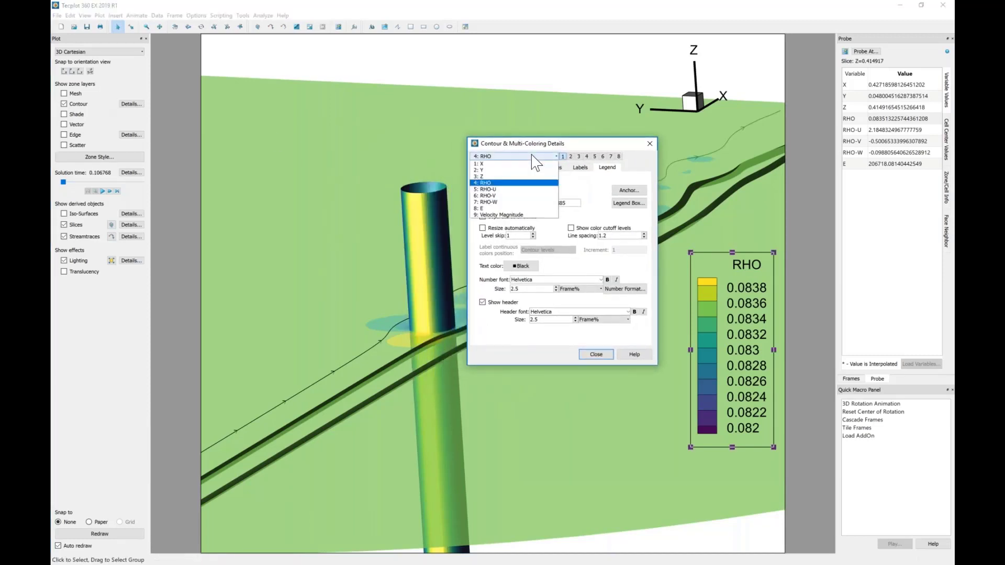
left_click(512, 215)
left_click_drag(563, 145, 520, 298)
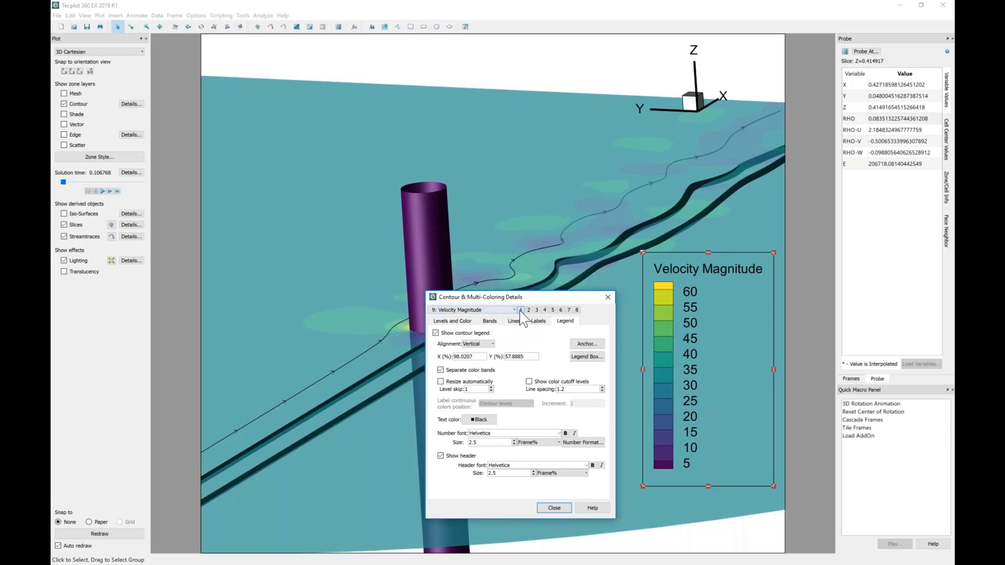
left_click(553, 508)
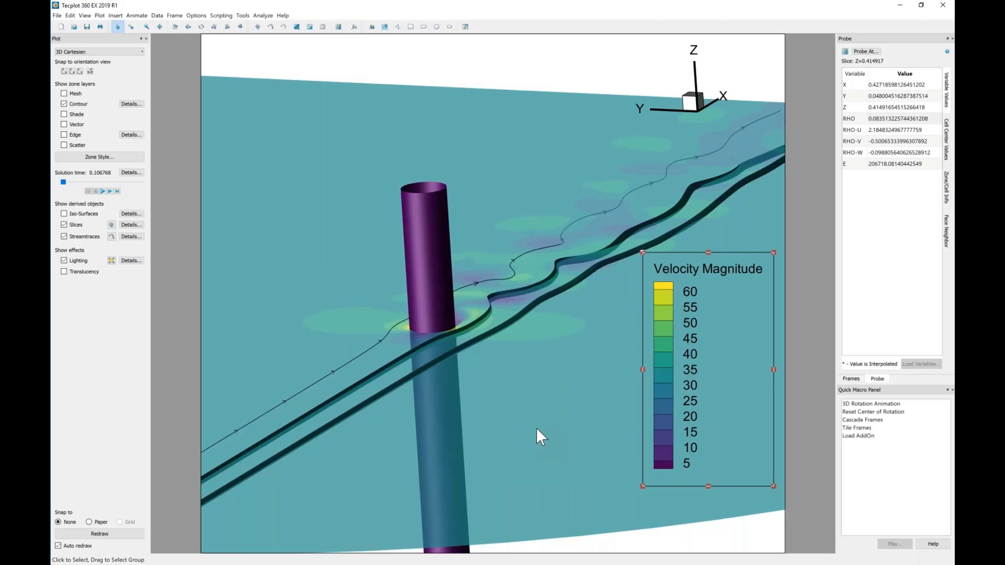
- Animate the Velocity Magnitude contours through the solution times, pause partway, and look closer at the wake behind the cylinder
left_click(102, 191)
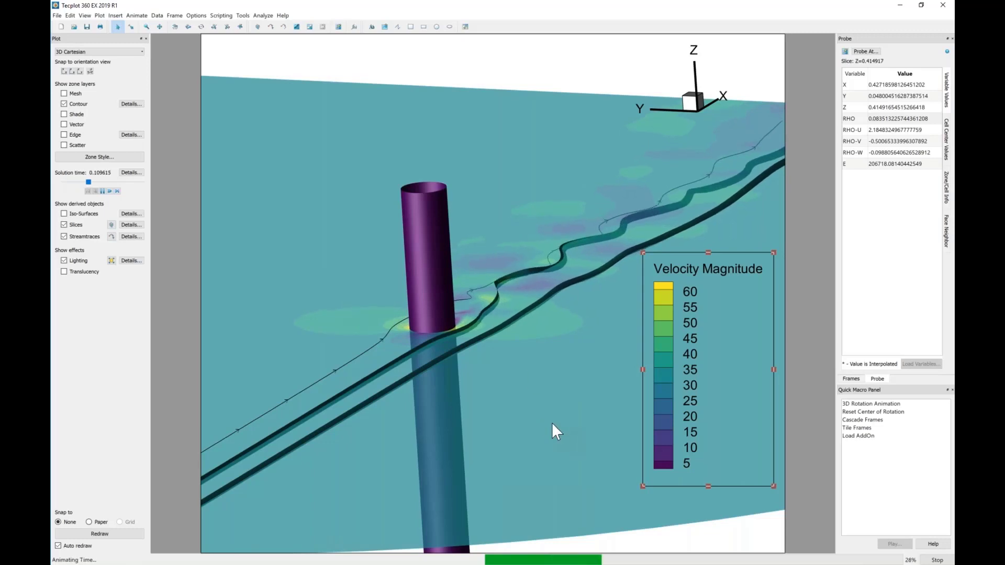
left_click(103, 191)
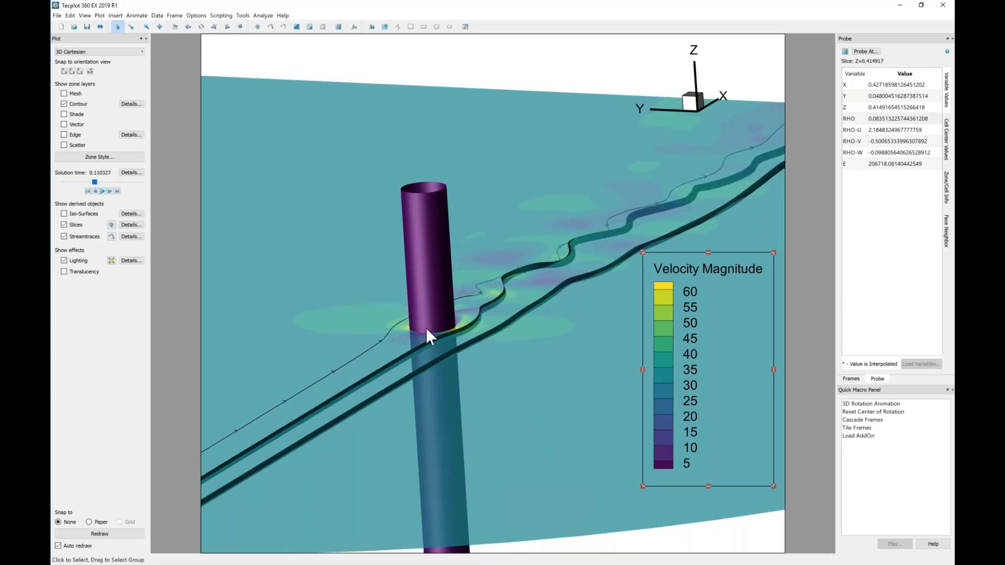
middle_click_drag(588, 332, 384, 347)
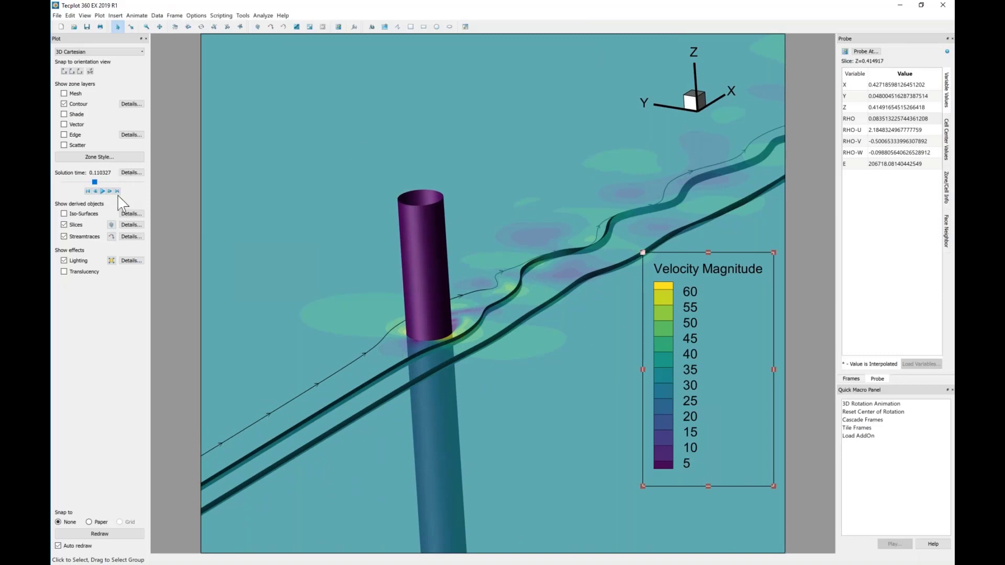
- Examine the slice extraction options for slice group 1 with all solution times selected, and close without extracting
right_click(308, 212)
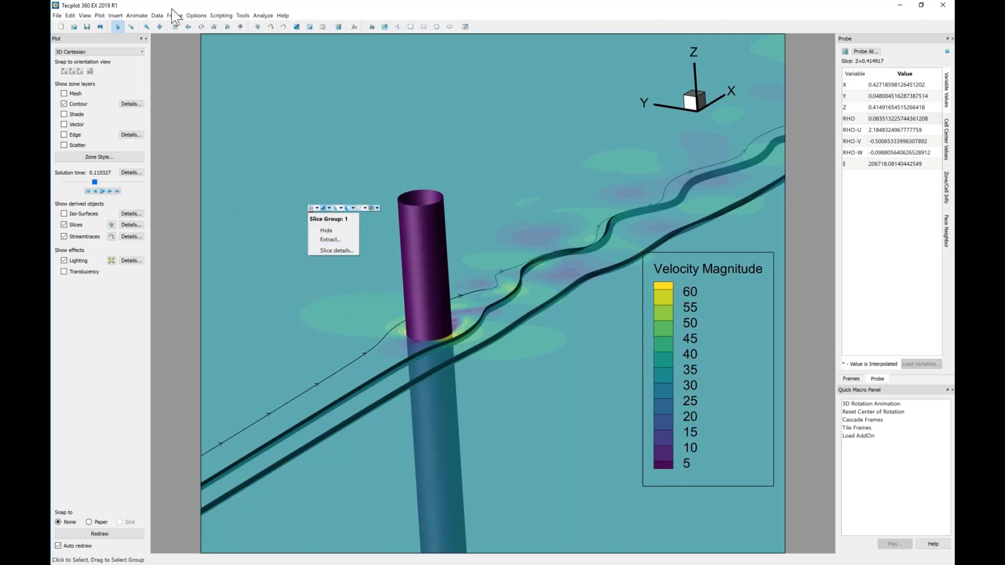
left_click(157, 15)
mouse_move(164, 52)
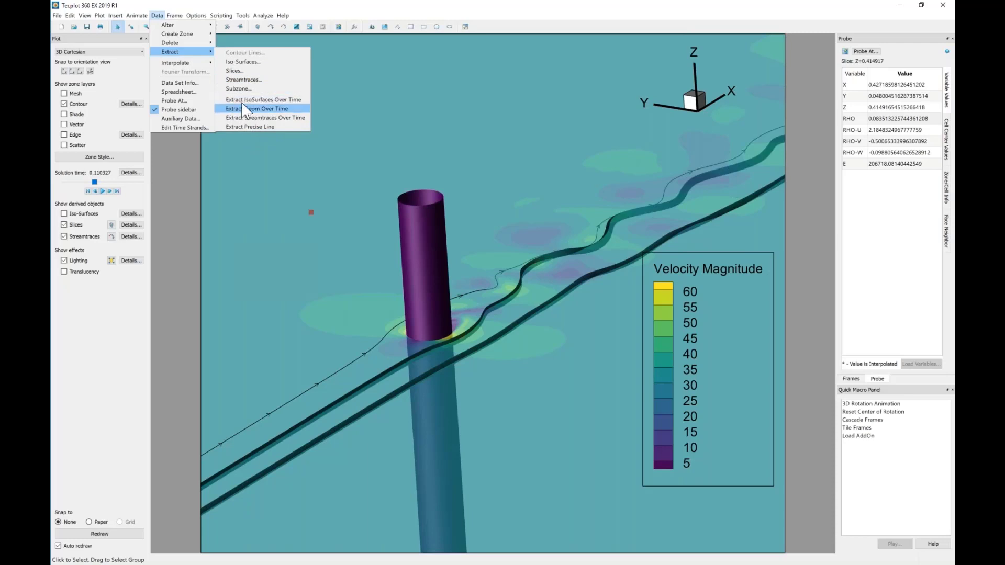
left_click(240, 71)
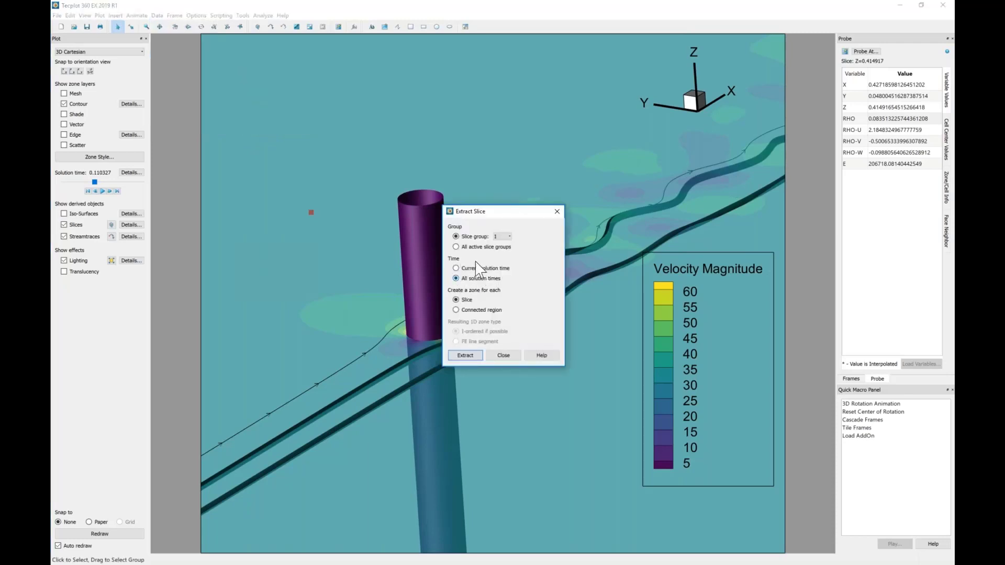
left_click(456, 278)
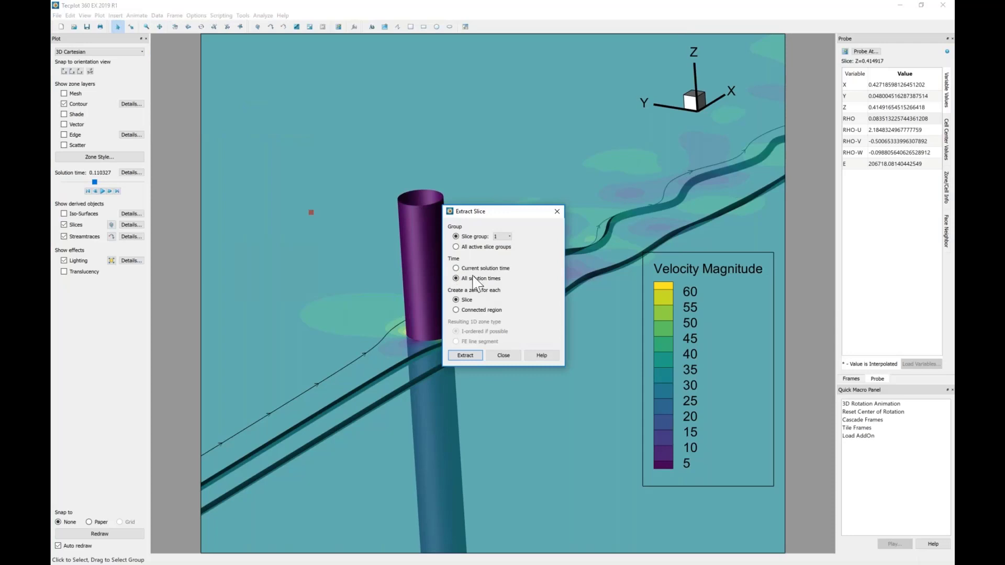
left_click(504, 356)
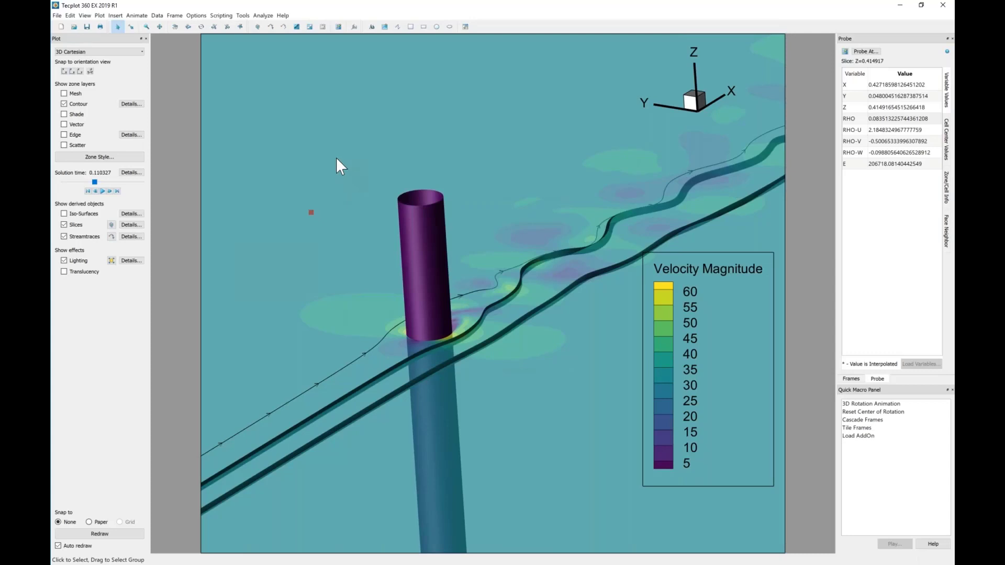
- Create a Velocity Magnitude time series plot by probing a point just behind the cylinder, and animate it through the solution times
left_click(243, 15)
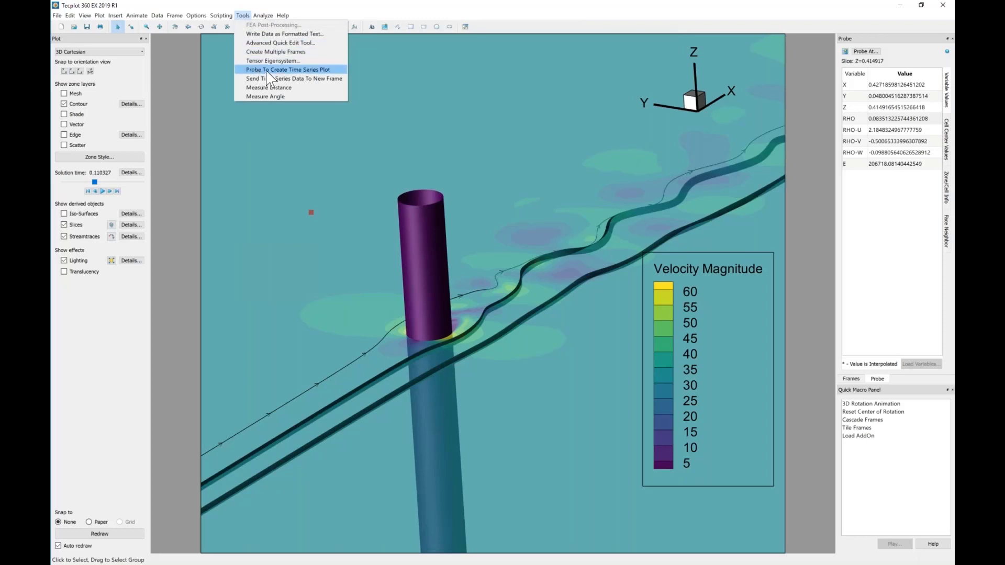
left_click(269, 71)
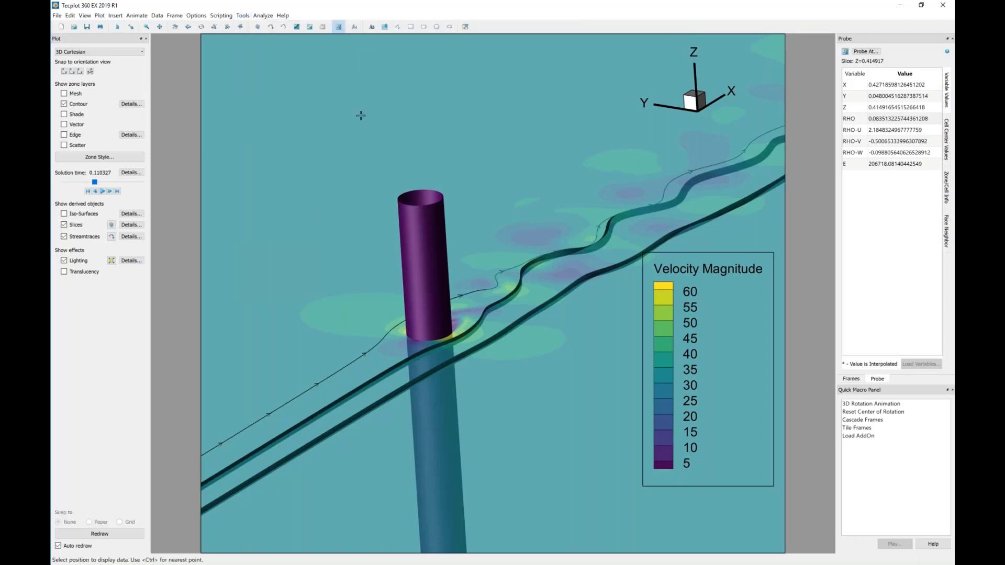
left_click(468, 307)
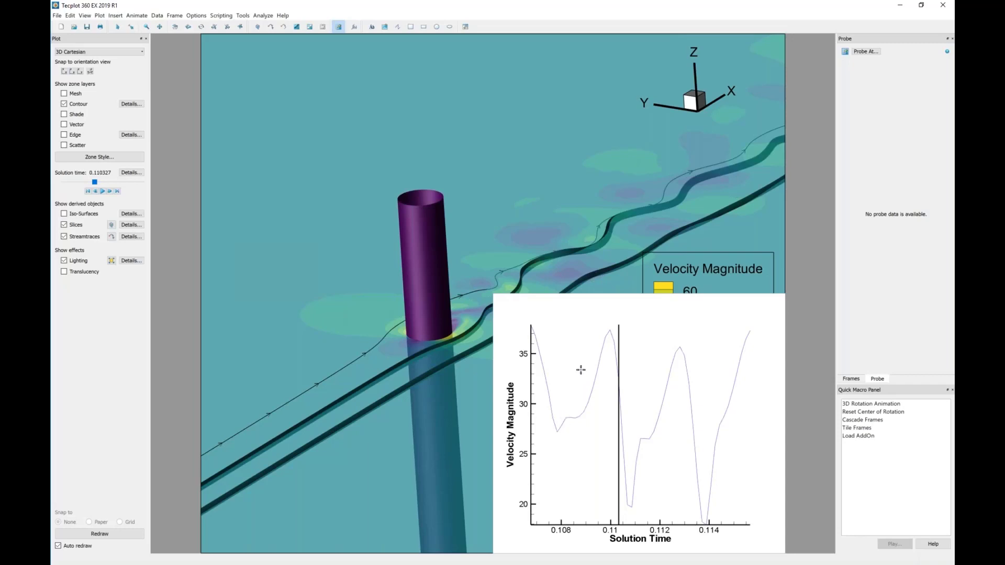
left_click(101, 191)
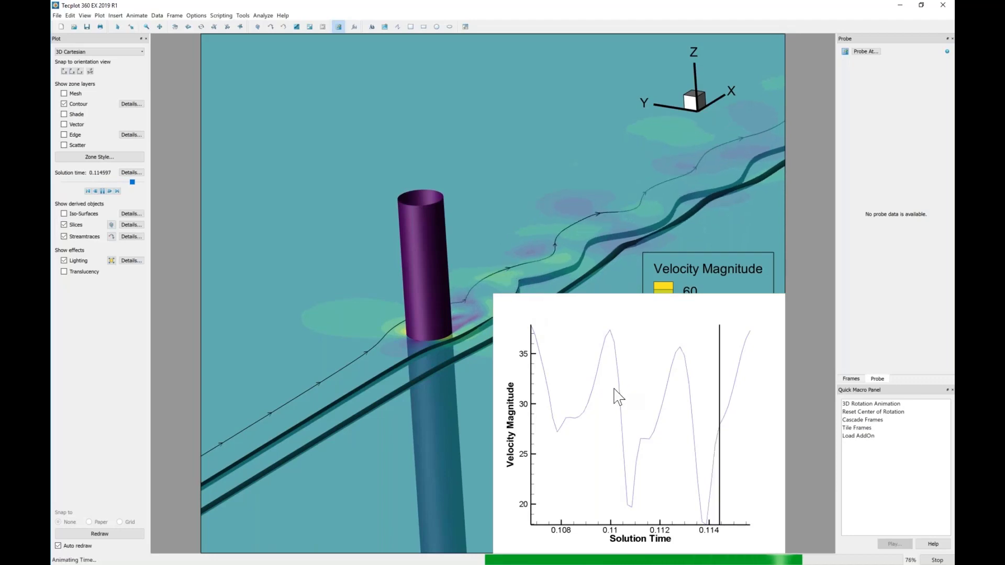
- Move the time series frame to the upper-left corner of the plot and resize it shorter and slightly wider
left_click(555, 303)
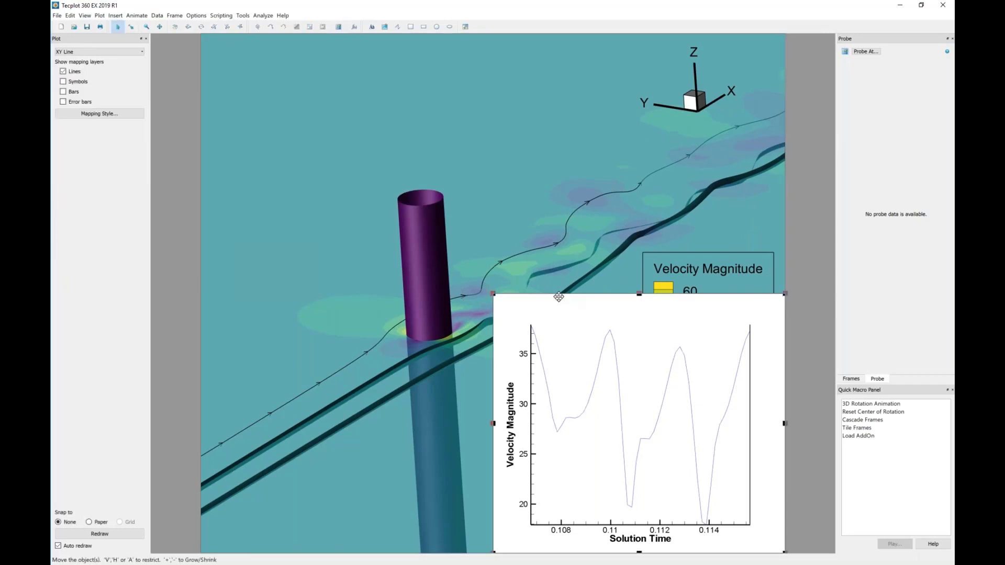
left_click_drag(558, 298, 268, 39)
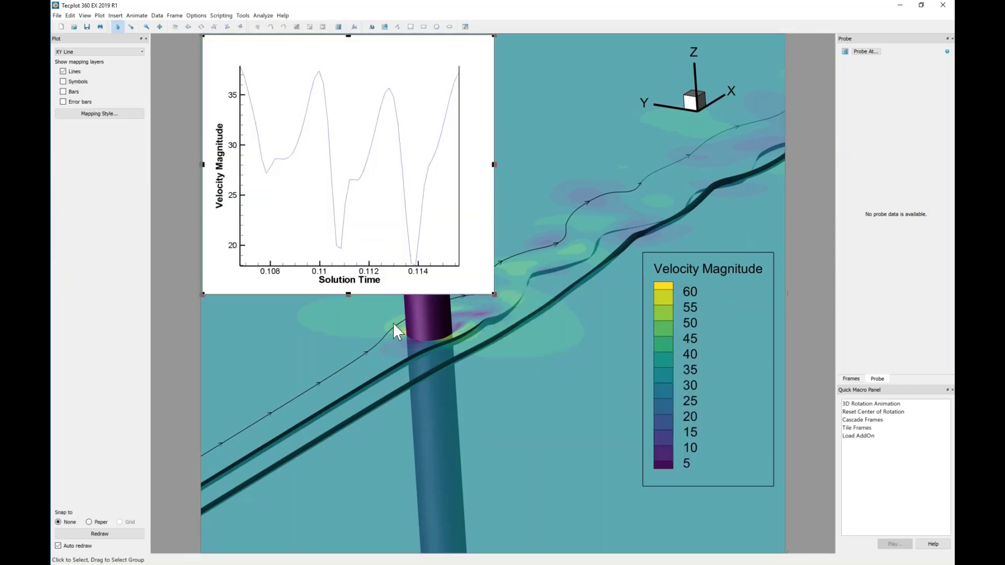
middle_click_drag(466, 421, 476, 273)
right_click_drag(457, 347, 539, 356)
left_click_drag(495, 294, 512, 185)
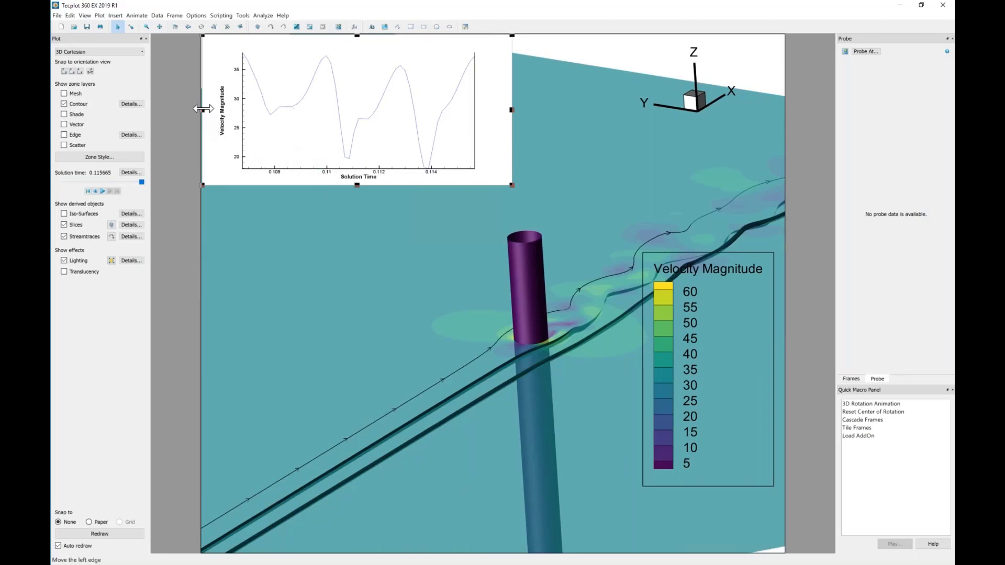
left_click_drag(202, 109, 201, 109)
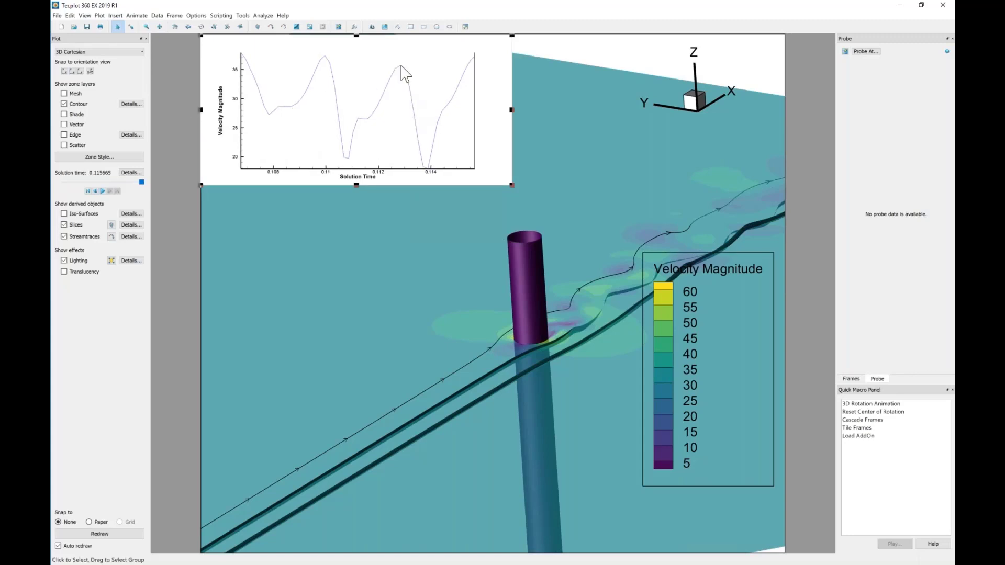
- Make the time series frame active and turn off its background and border
double_click(396, 188)
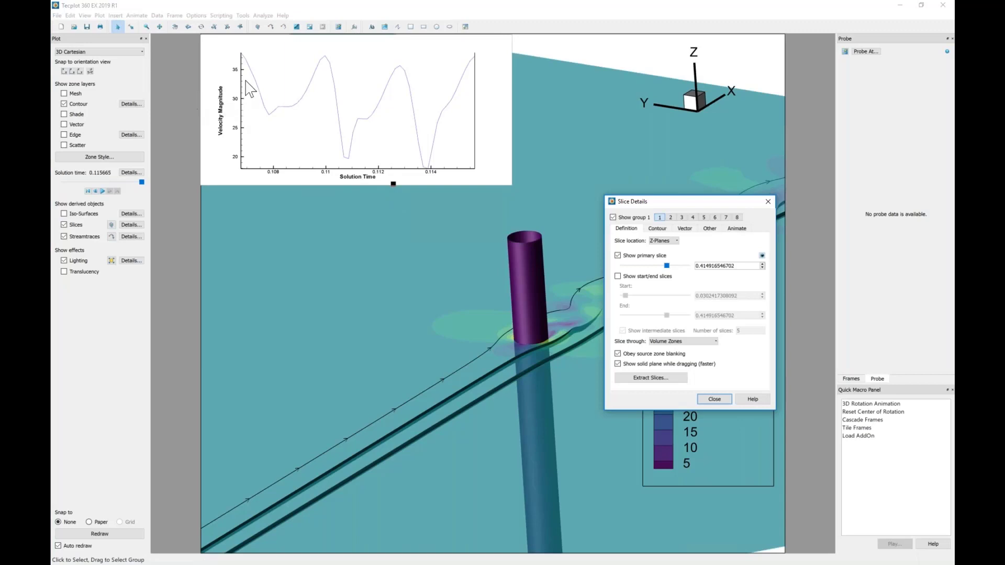
left_click(714, 399)
left_click(426, 73)
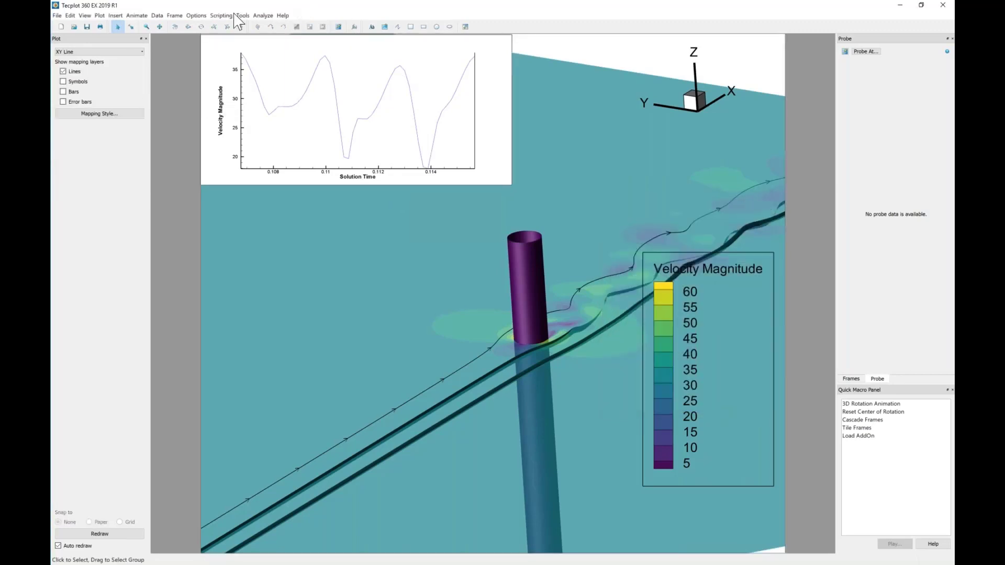
left_click(174, 15)
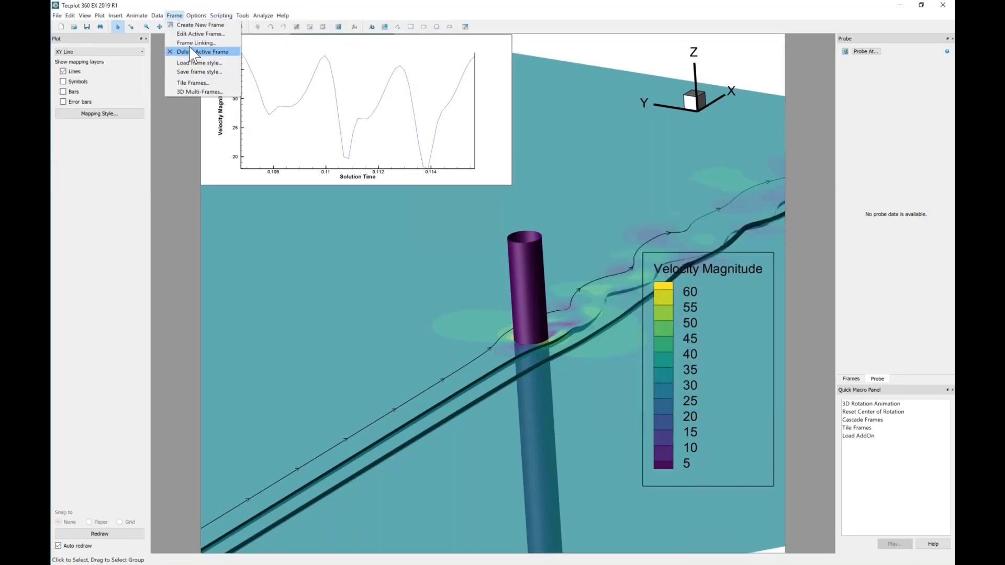
left_click(194, 34)
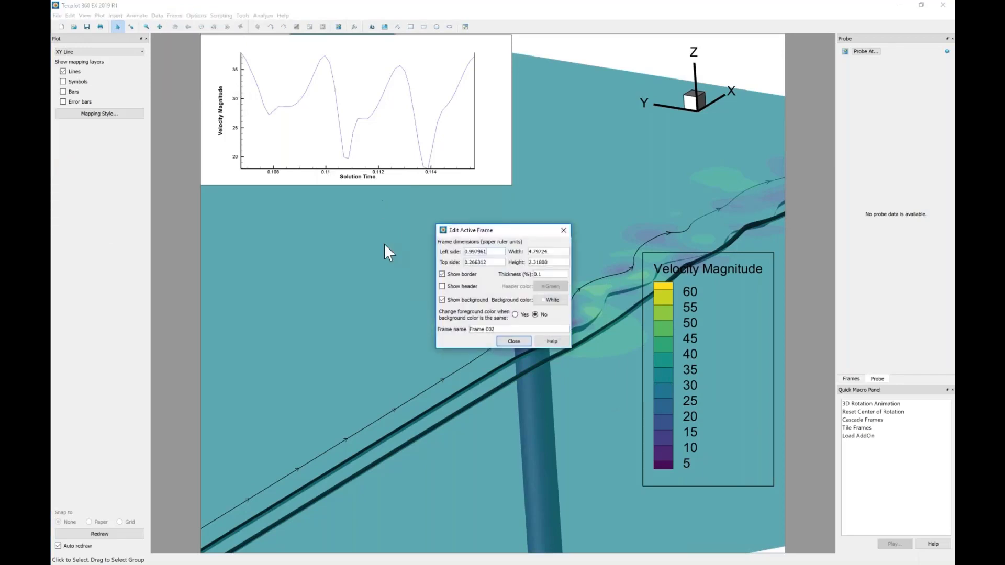
left_click(454, 300)
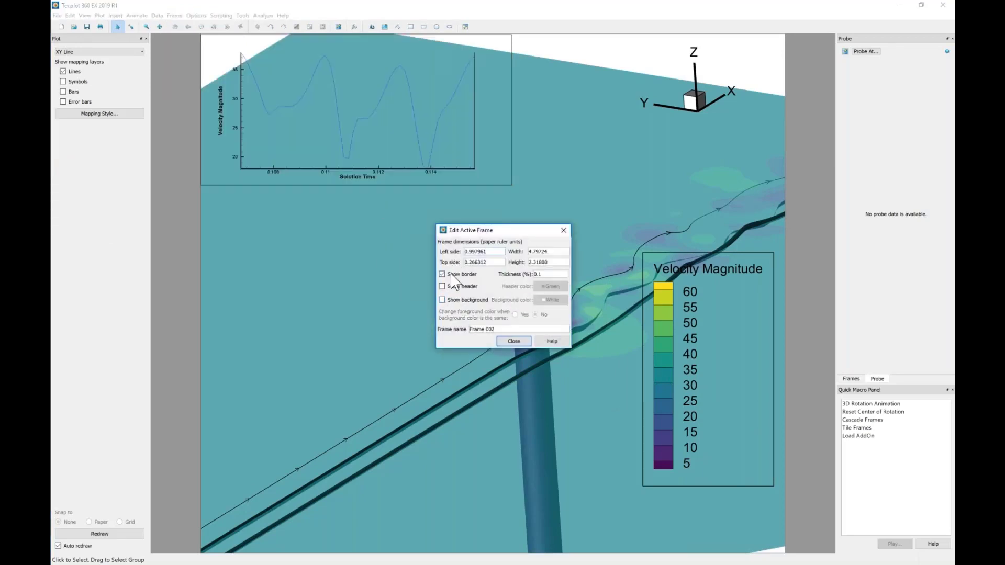
left_click(454, 274)
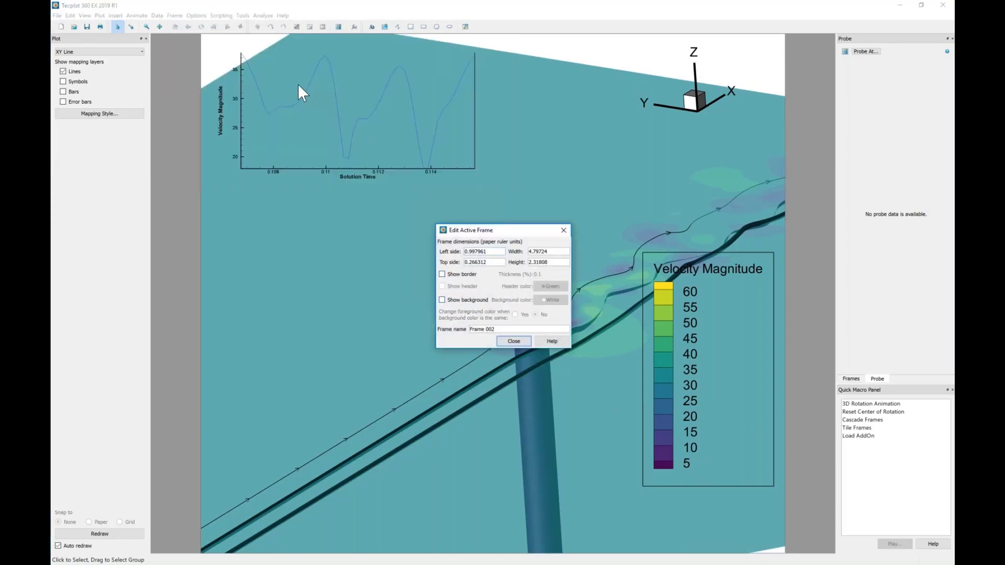
left_click(514, 341)
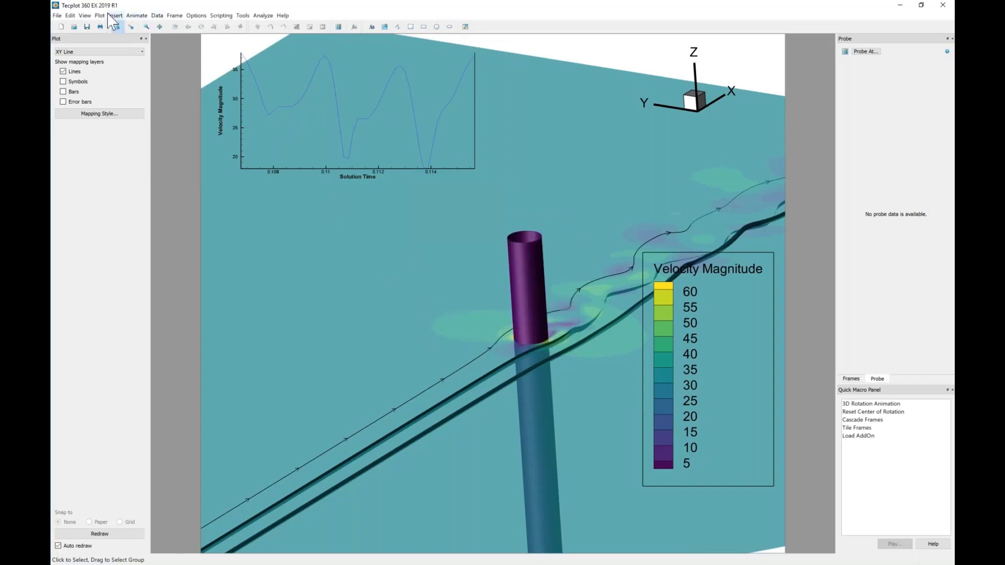
- Show major and minor gridlines on both the X1 and Y1 axes of the time series plot
left_click(100, 16)
left_click(106, 25)
left_click(398, 231)
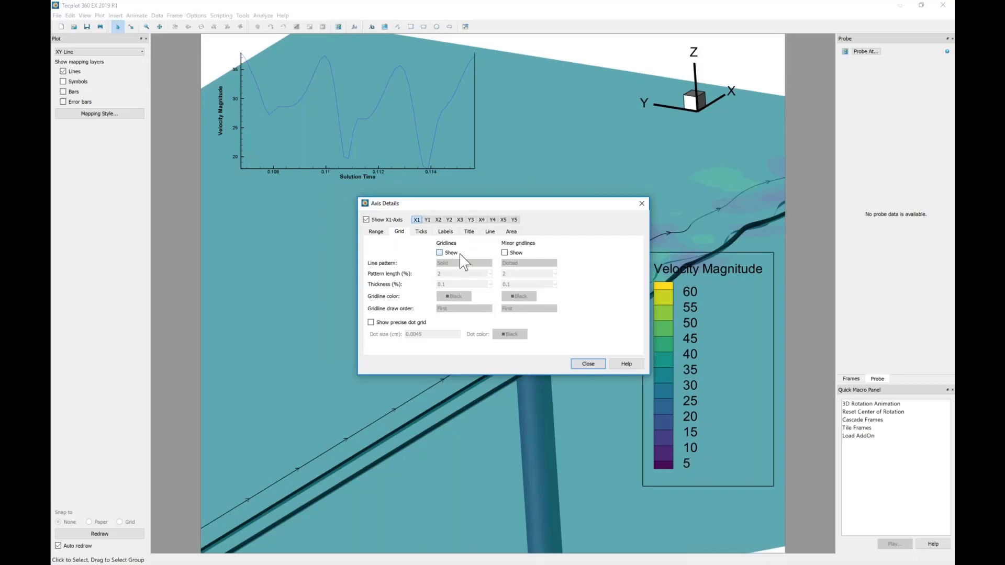
left_click(451, 253)
left_click(505, 253)
left_click(427, 220)
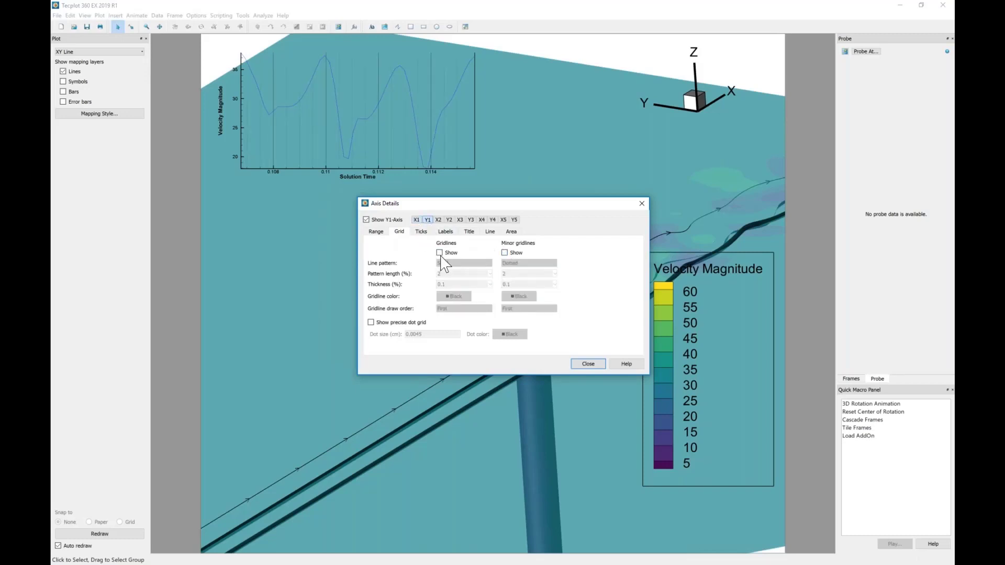
left_click(440, 253)
left_click(506, 253)
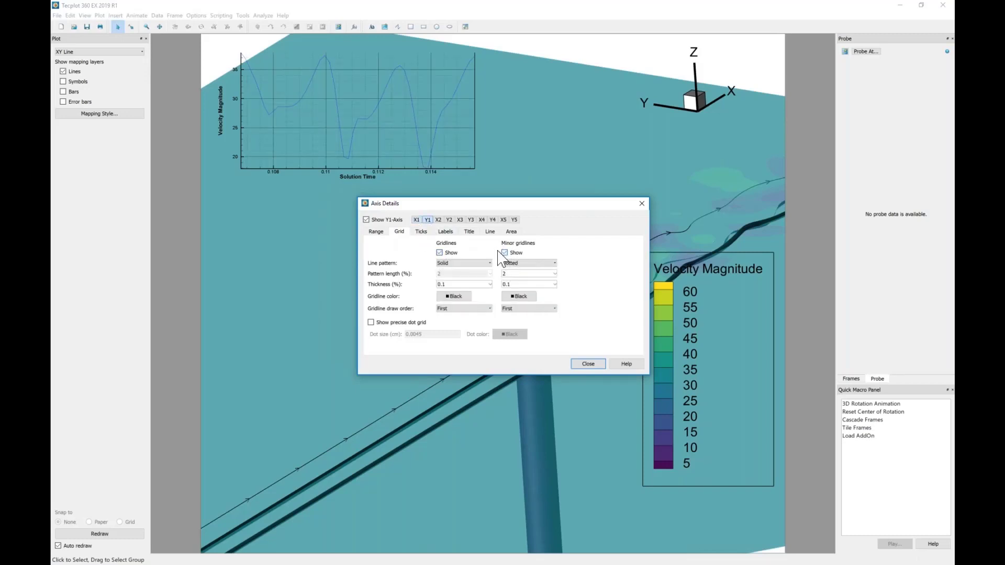
left_click(588, 364)
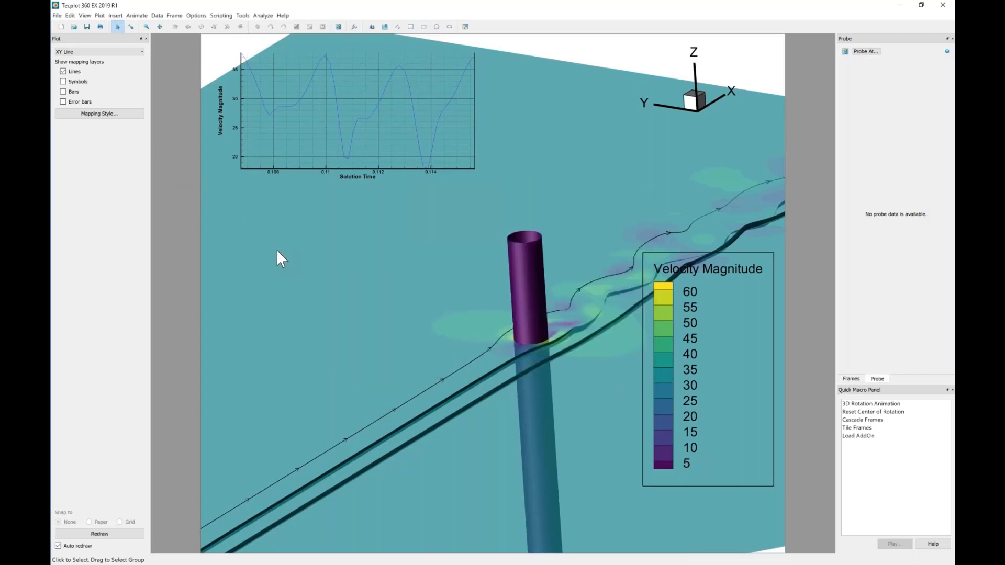
- Export the solution-time animation of all frames as the MPEG-4 video untitled.mp4 in the cylinder folder and review it in VLC media player
right_click_drag(518, 336, 421, 310)
middle_click_drag(422, 319, 399, 347)
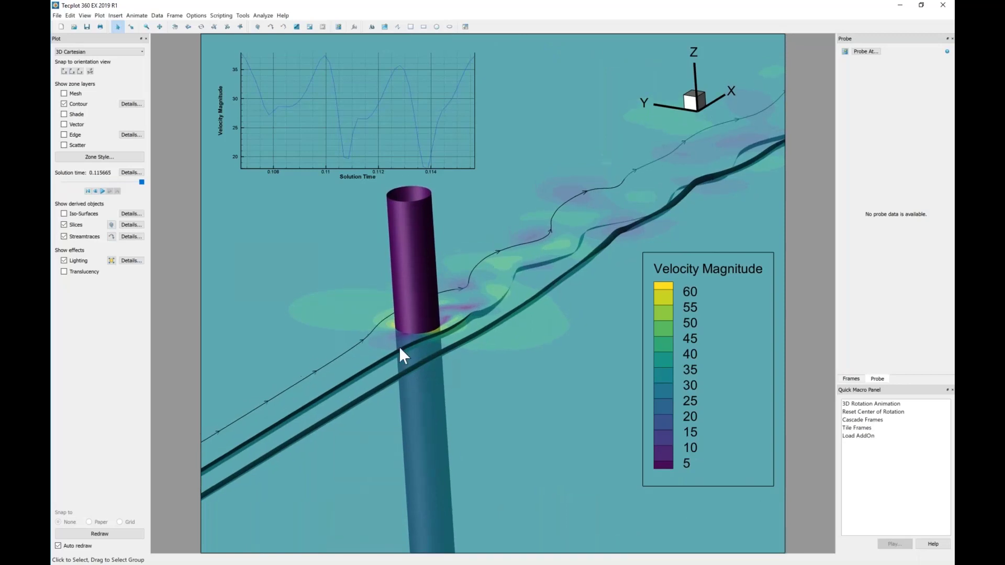
left_click(131, 172)
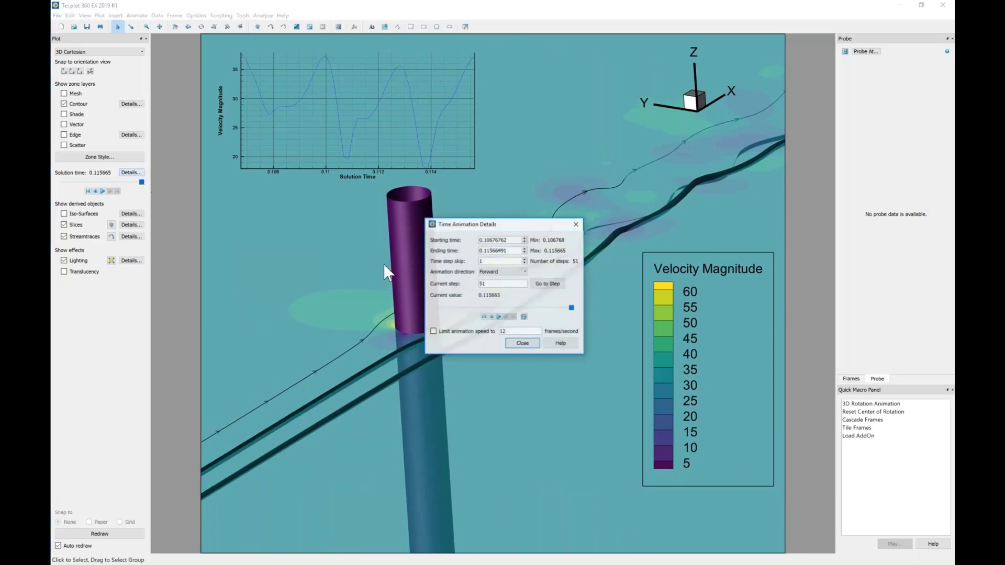
left_click(524, 317)
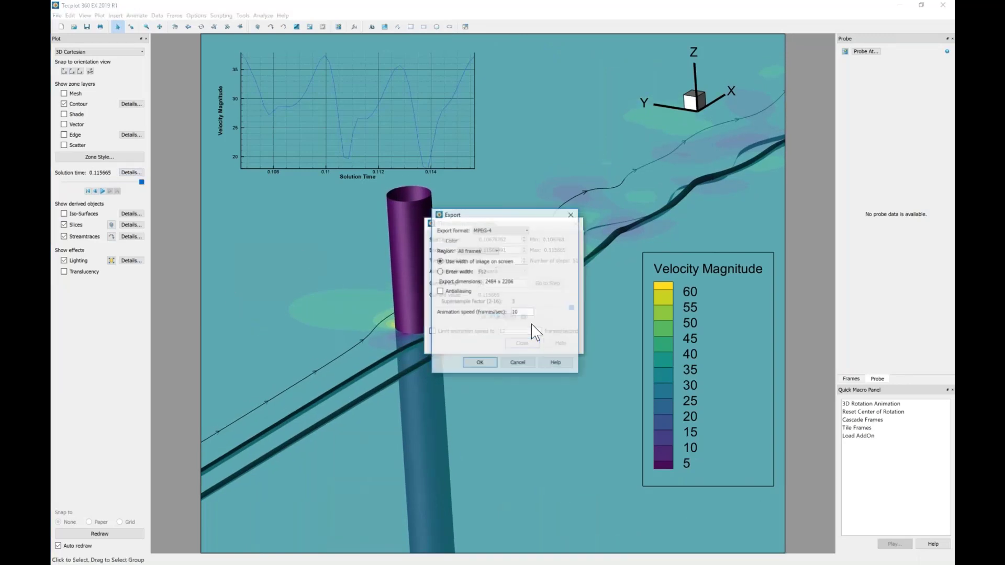
left_click(511, 229)
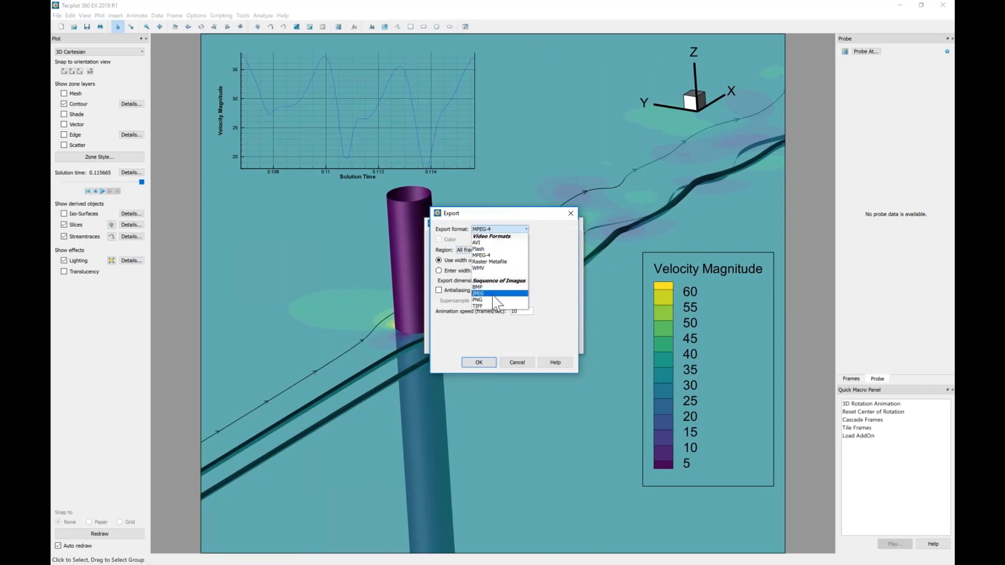
left_click(488, 256)
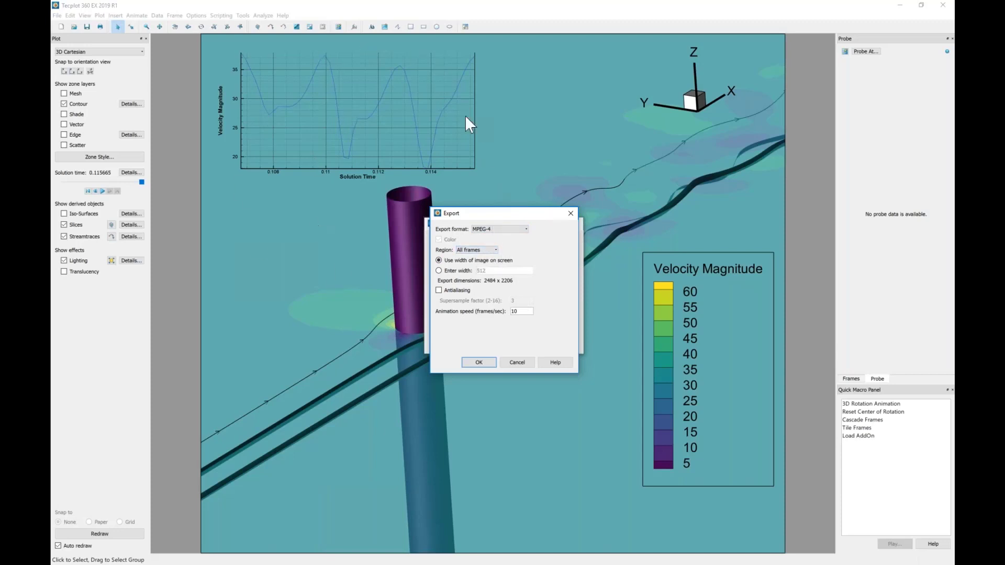
left_click(478, 362)
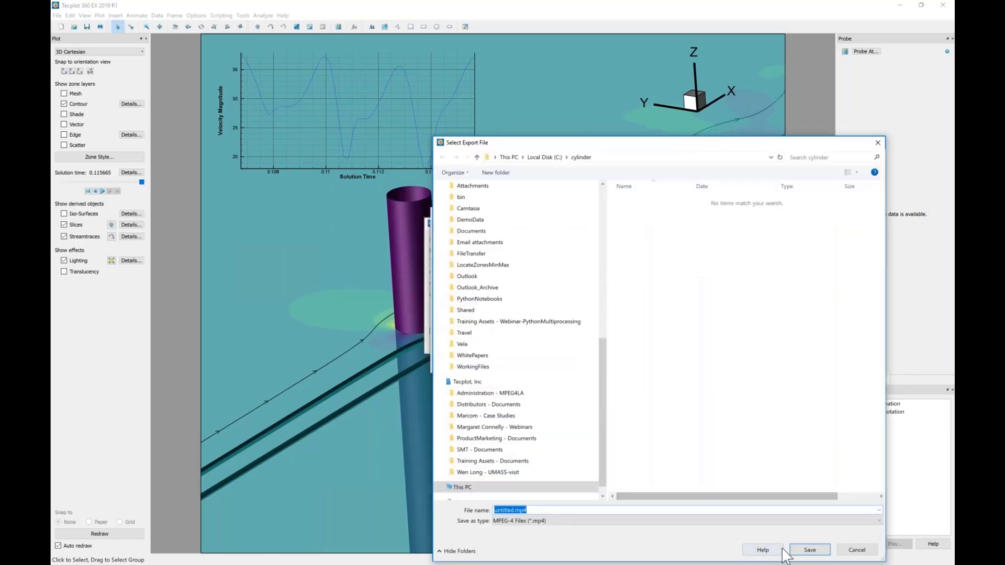
left_click(809, 550)
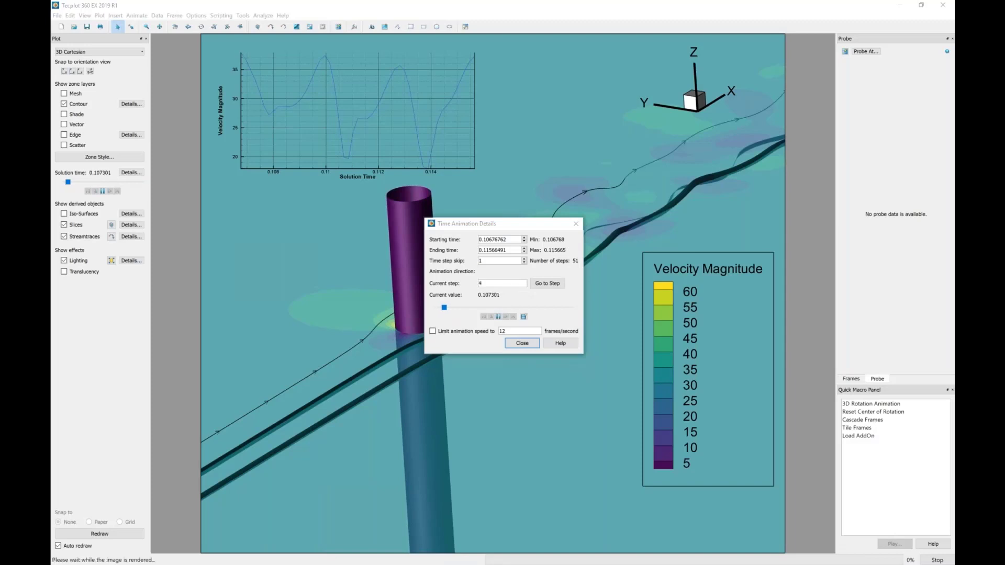
left_click_drag(641, 562, 1004, 65)
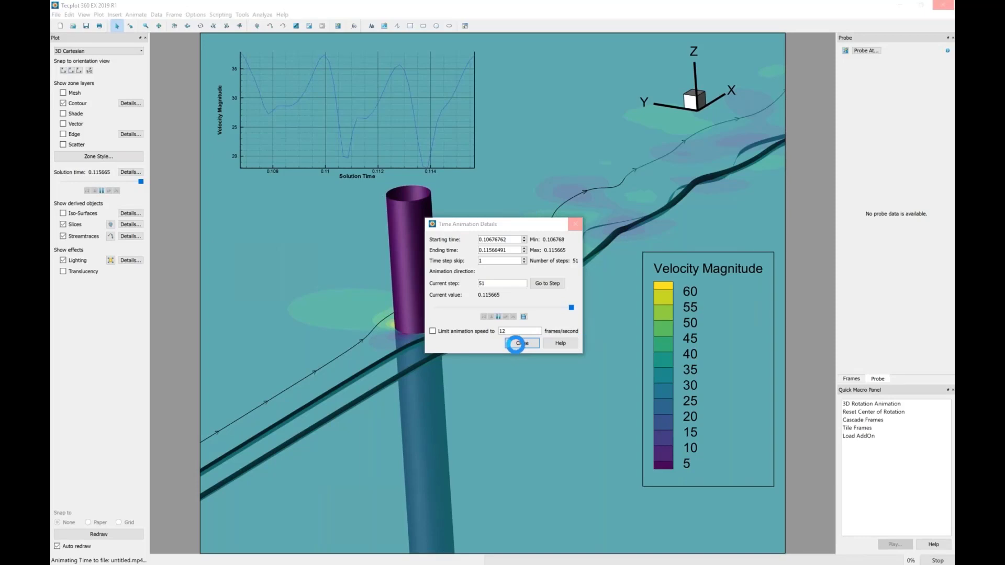
left_click(521, 344)
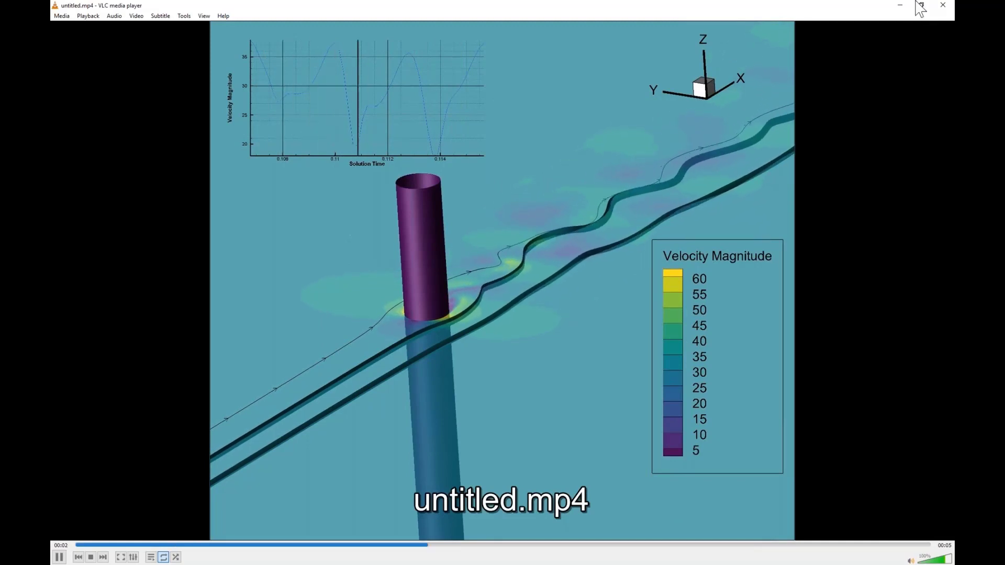
left_click(942, 6)
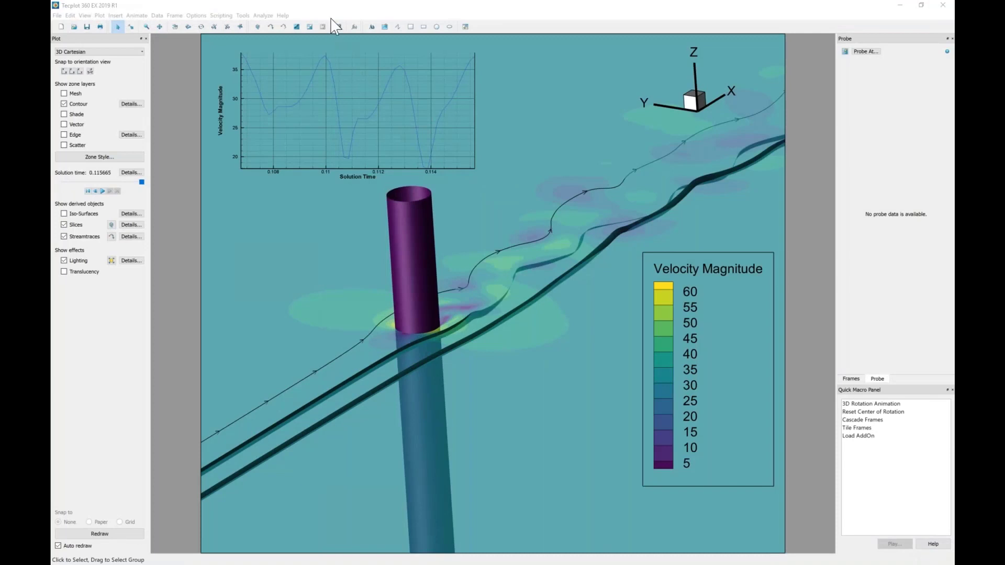
left_click(220, 15)
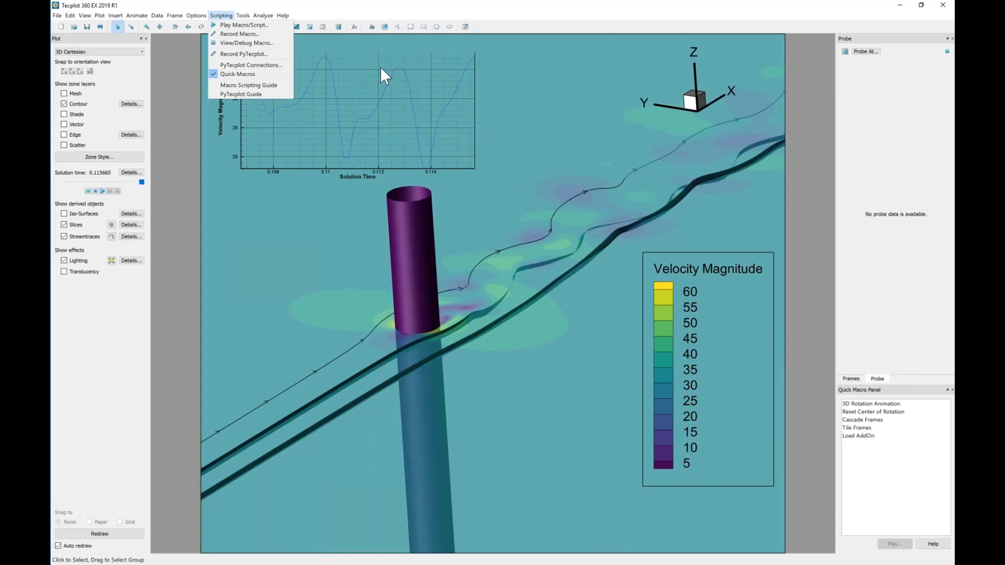
left_click(284, 5)
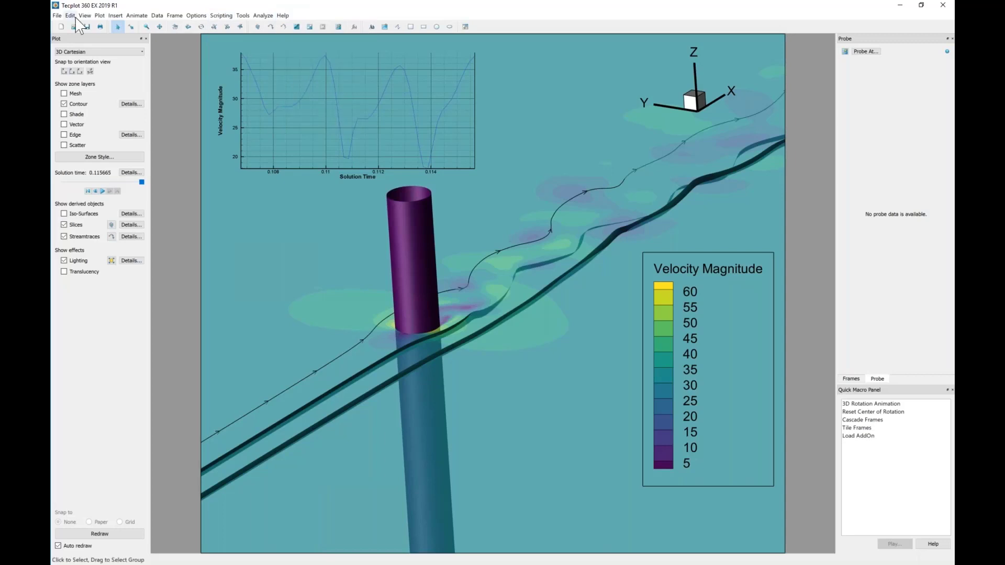
- Save the layout as untitled.lay in the cylinder folder and write the changed data set of Frame 002 to a binary file named linedata
left_click(57, 15)
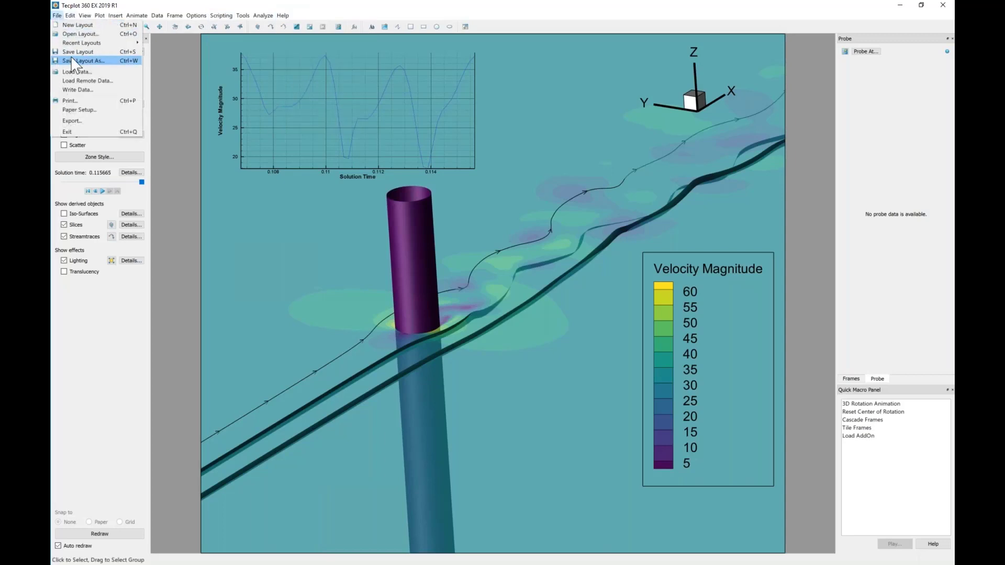
left_click(79, 61)
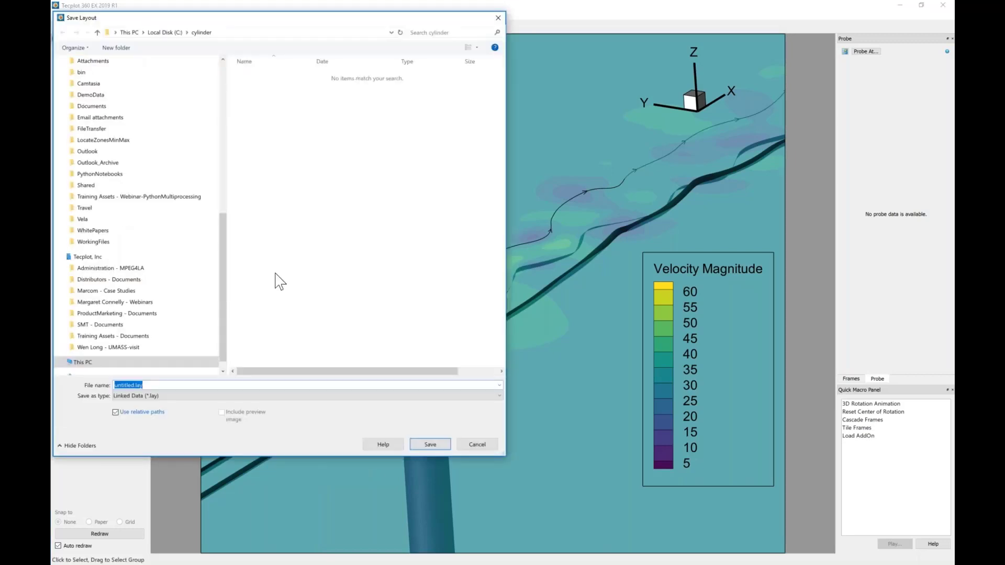
left_click(430, 445)
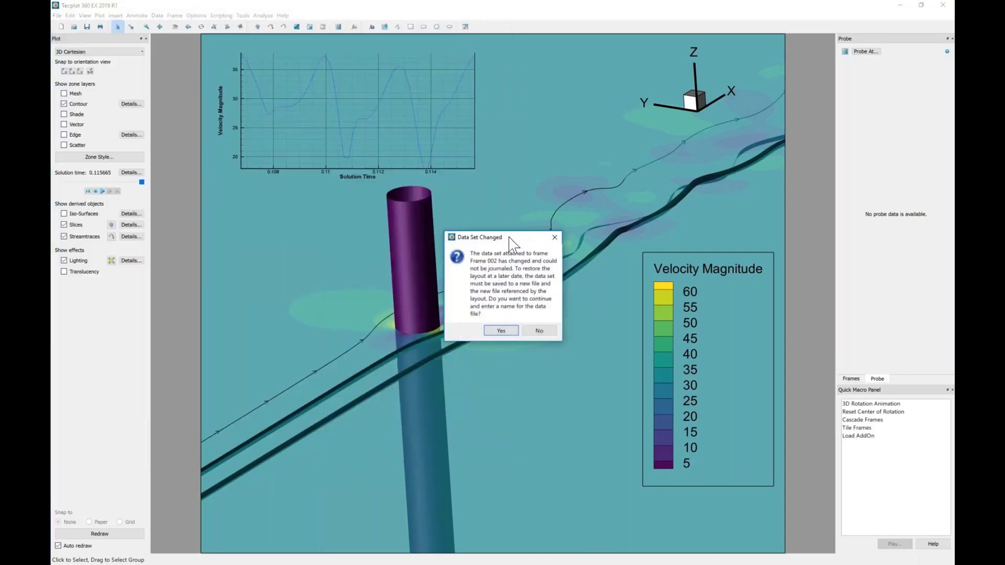
left_click_drag(511, 243, 540, 235)
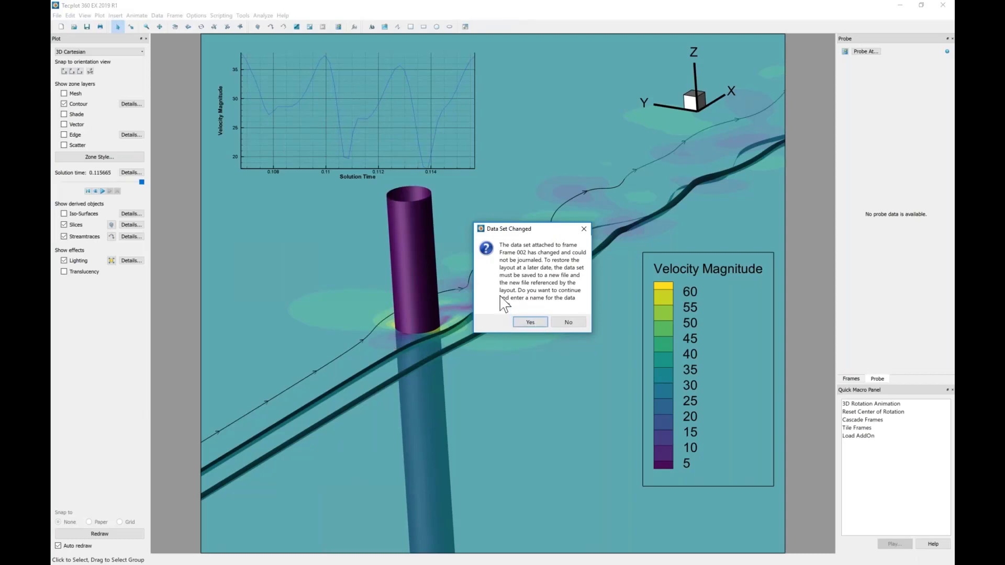
left_click(530, 322)
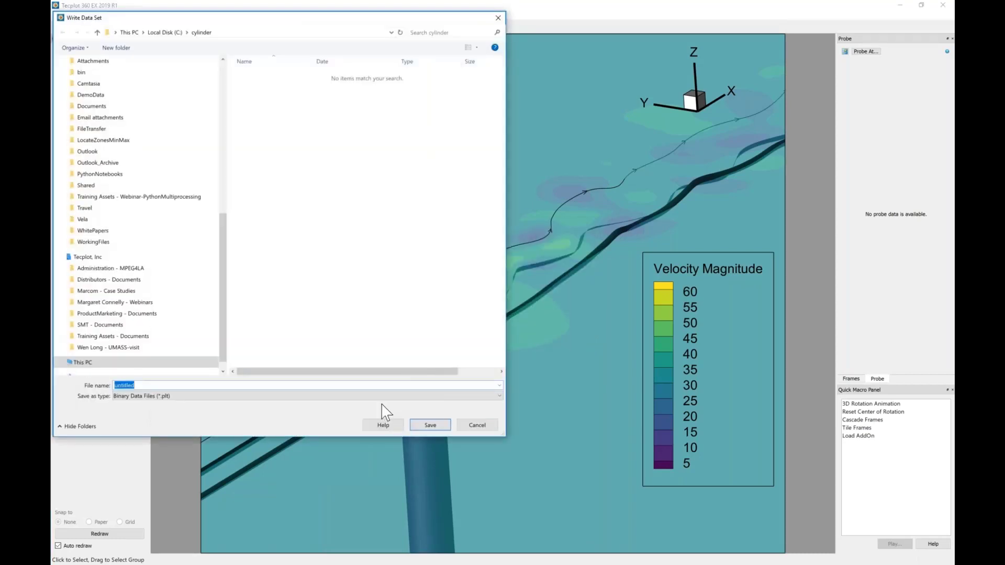
type("linedata")
left_click(429, 425)
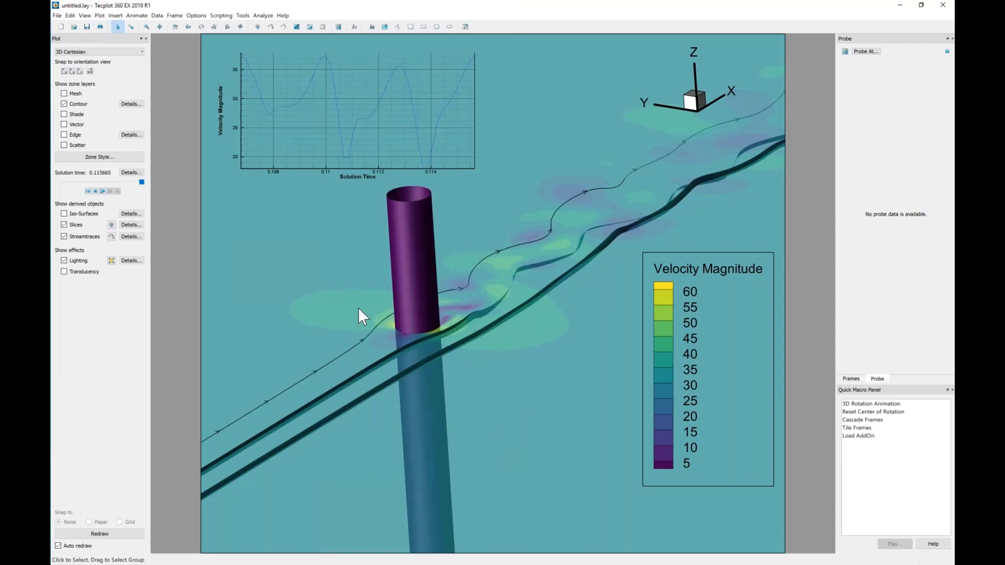
left_click(220, 15)
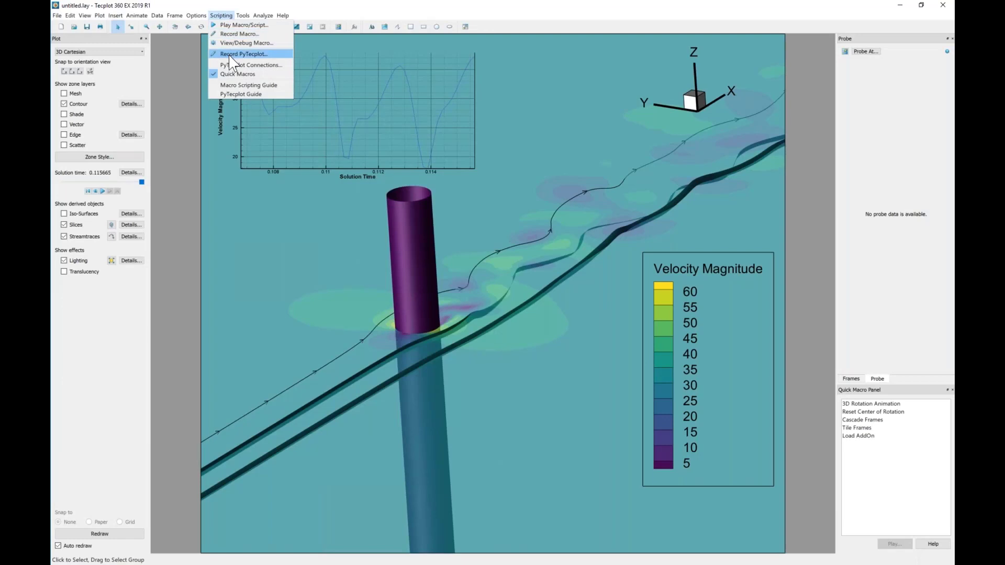
left_click(350, 3)
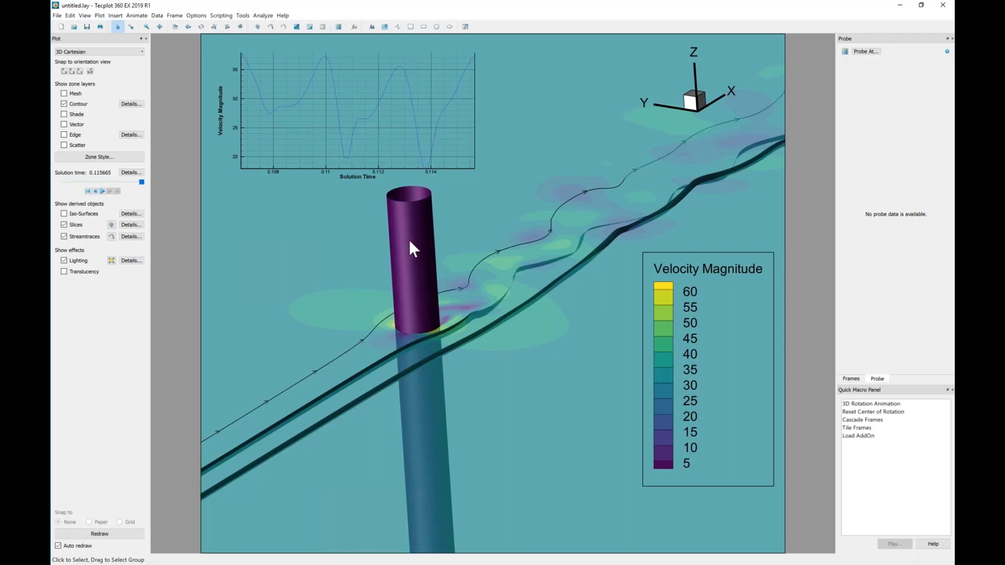
- Set the J-plane range of zones 703 to 710 to begin at 2 and end at 2 in the zone style
left_click(122, 160)
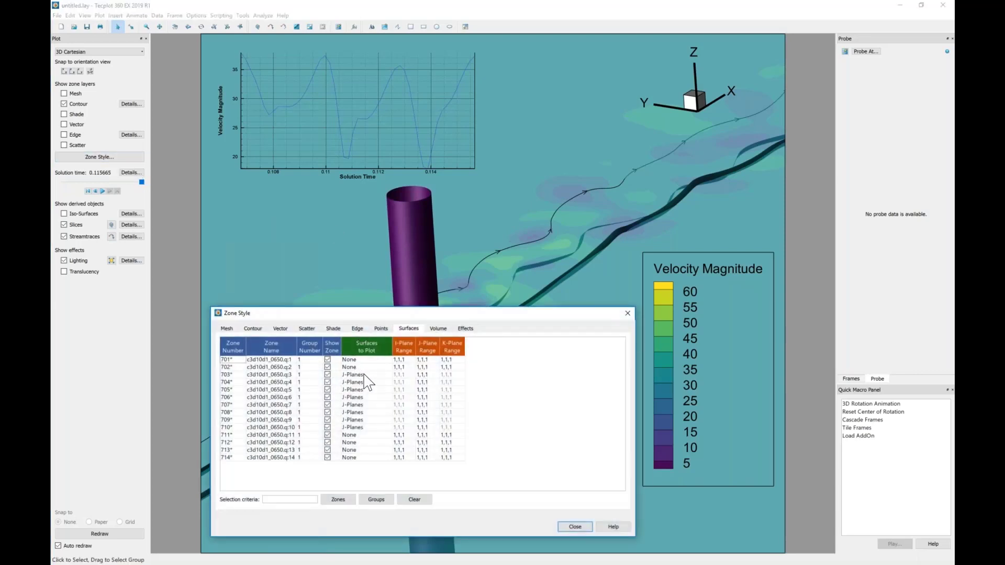
left_click_drag(366, 375, 375, 428)
left_click(428, 428)
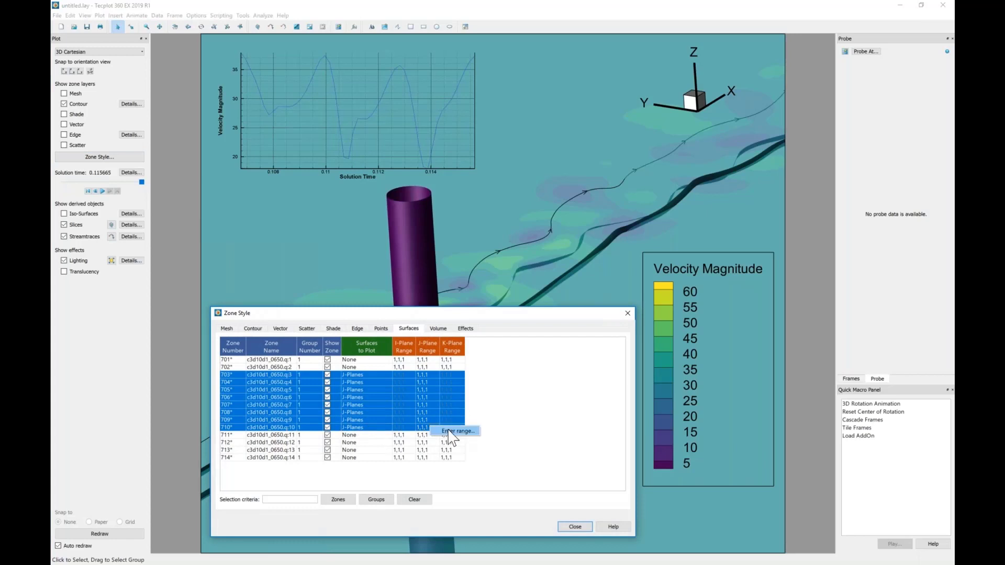
left_click(450, 430)
double_click(397, 433)
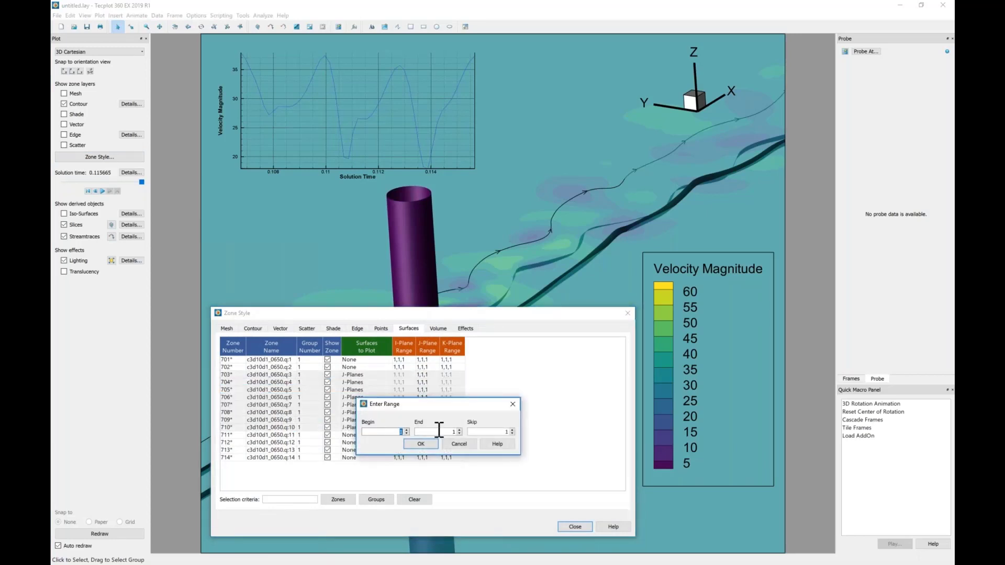
type("2")
key("Tab")
type("2")
left_click(421, 443)
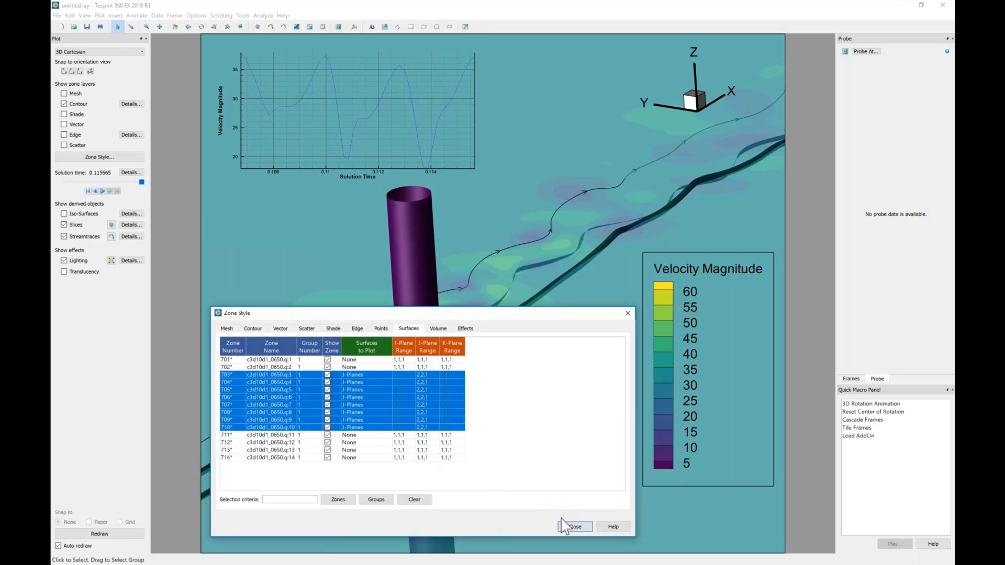
left_click(571, 528)
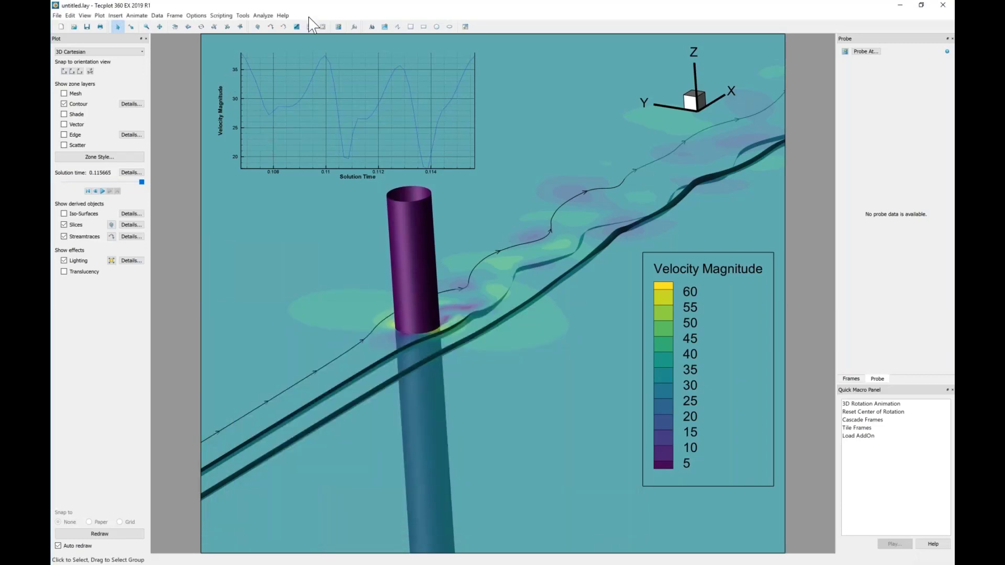
- Probe the variable values at a point on the cylinder's surface and return to the selection tool
left_click(339, 27)
left_click(439, 286)
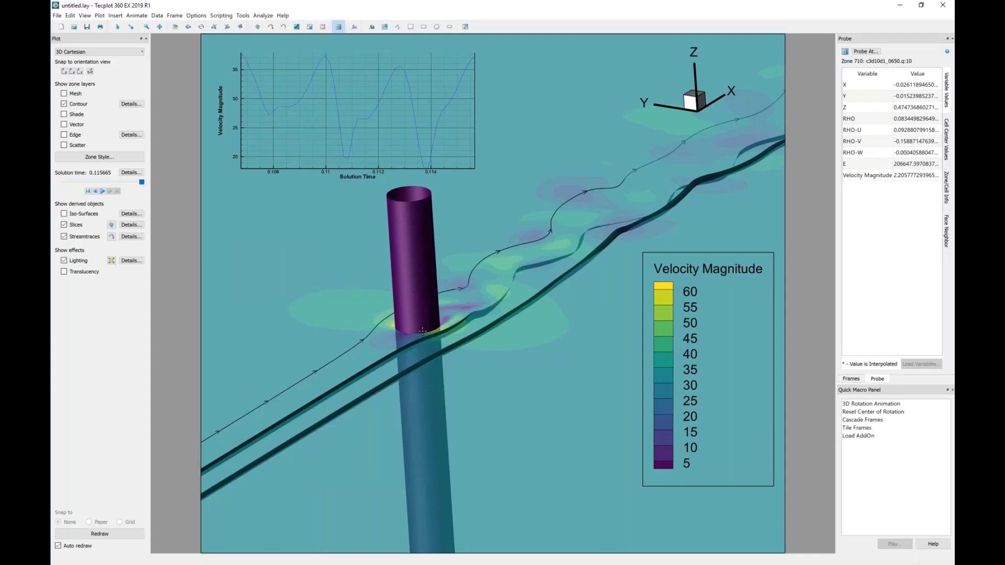
key("s")
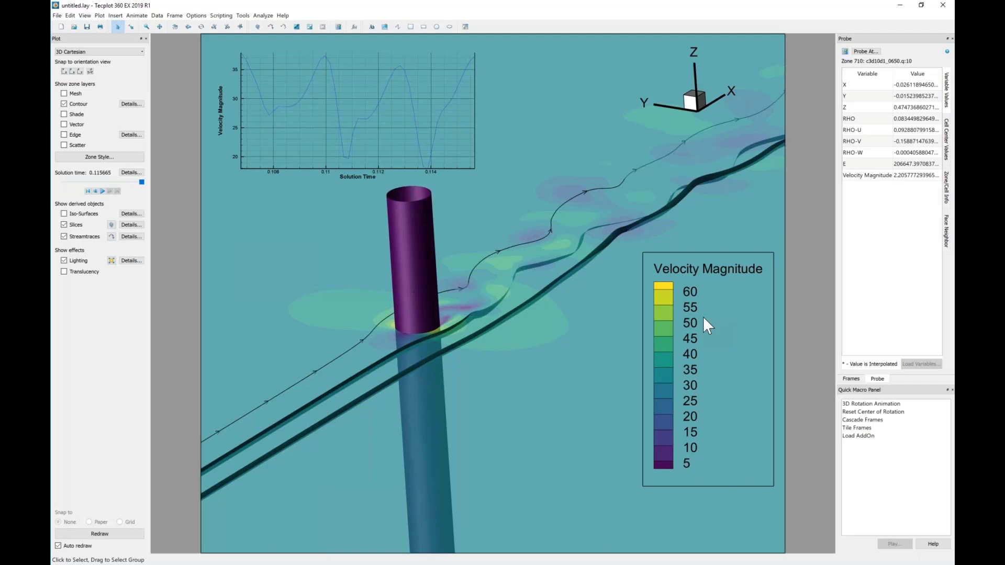
- Examine the functions available for calculating variables, such as Stagnation Enthalpy and Stagnation Energy
left_click(263, 15)
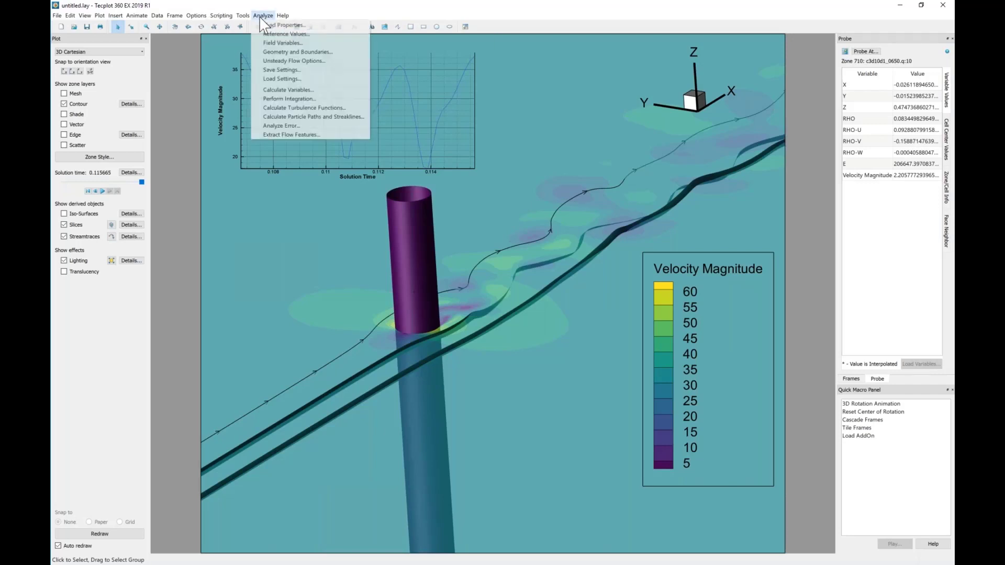
left_click(288, 90)
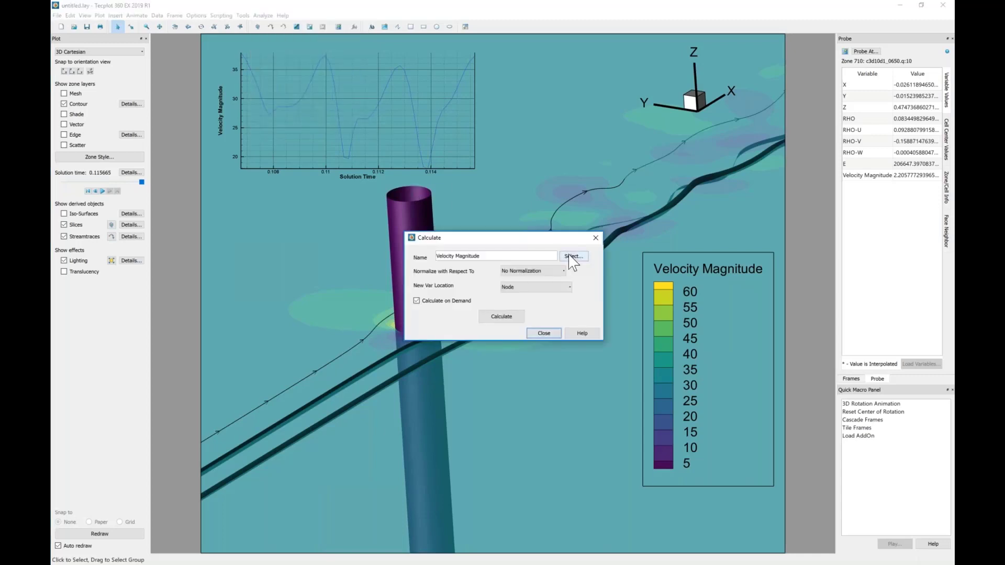
left_click(572, 256)
left_click(468, 268)
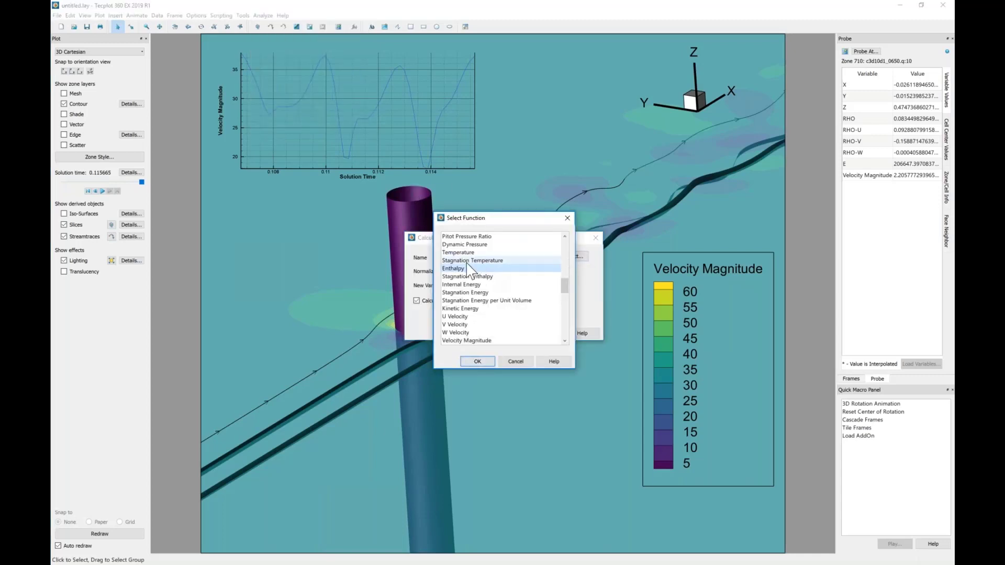
left_click(465, 276)
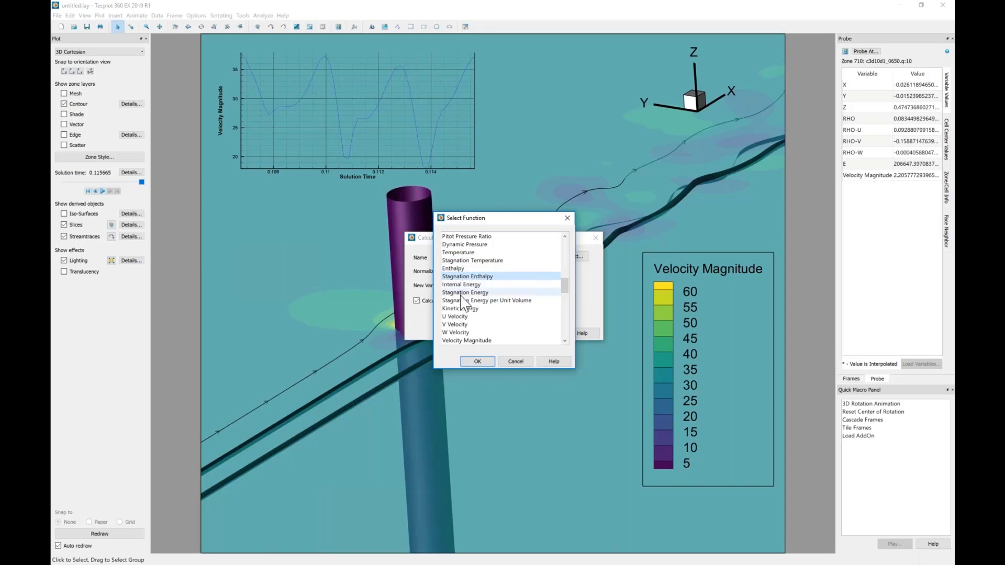
left_click(462, 293)
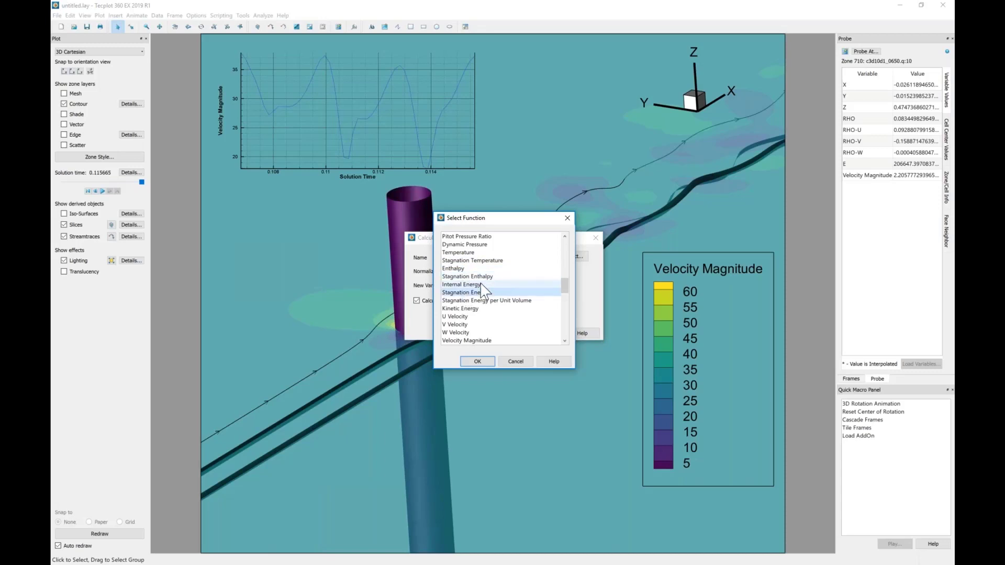
left_click(507, 361)
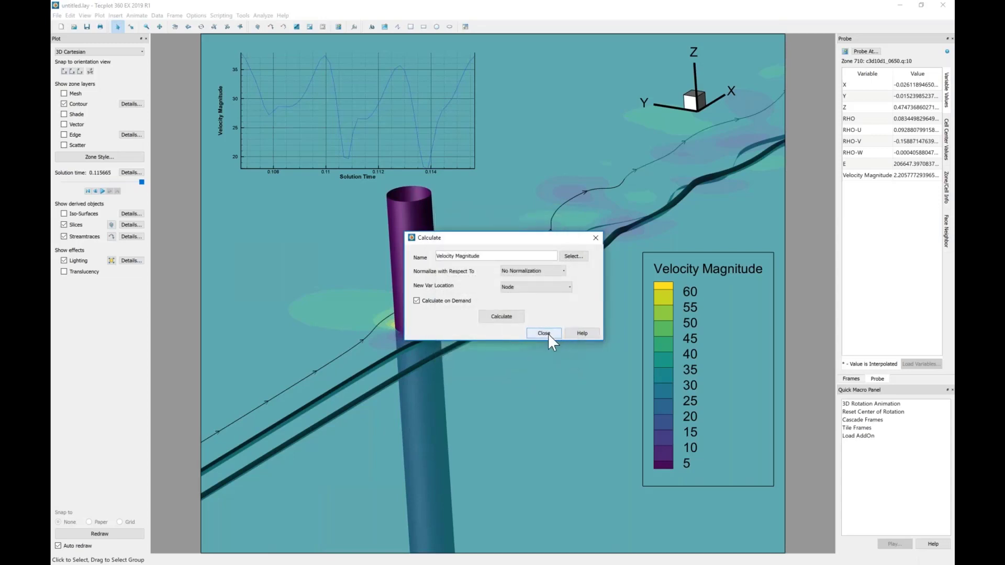
left_click(544, 333)
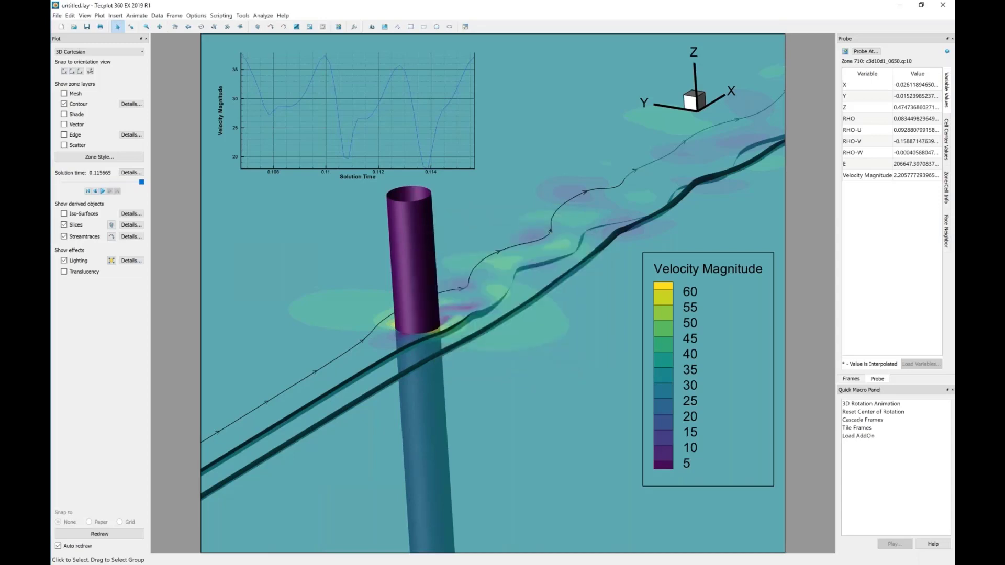
- Turn off the border of Frame 001 in the active frame's settings and deselect the frame
double_click(200, 191)
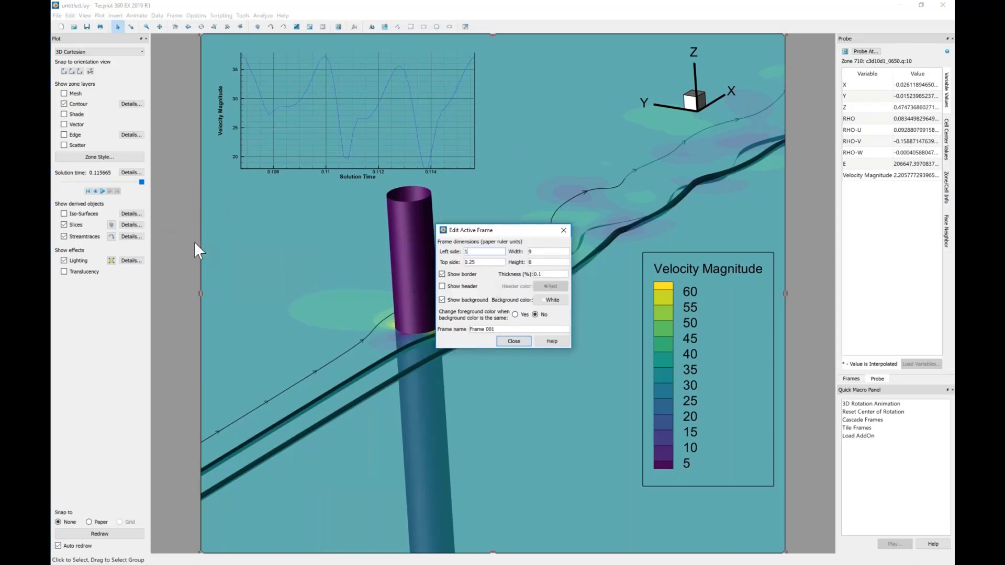
left_click(458, 274)
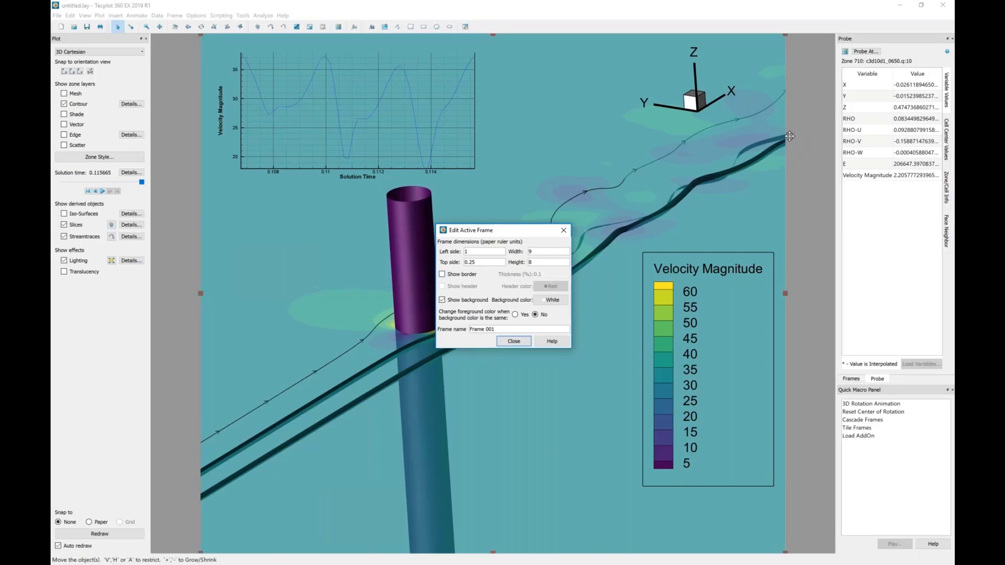
left_click(503, 342)
left_click(181, 302)
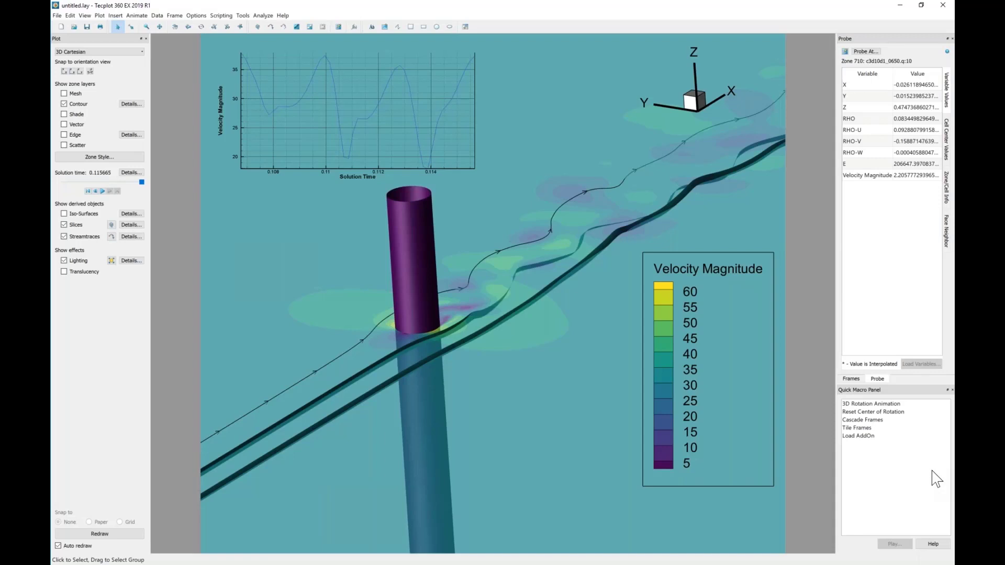
- Examine the relative paths option for saving the layout as linked data, and leave without saving
left_click(57, 16)
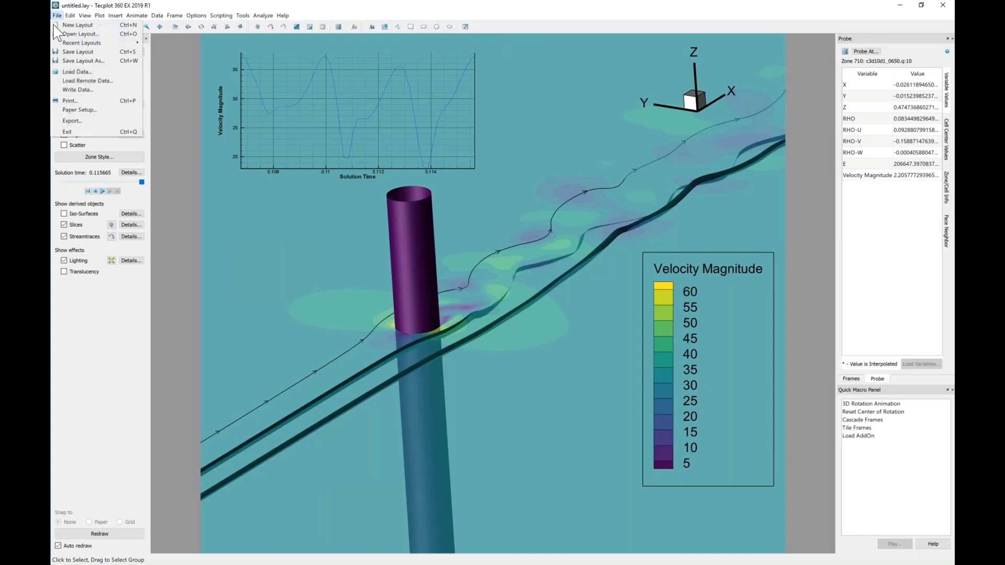
left_click(77, 62)
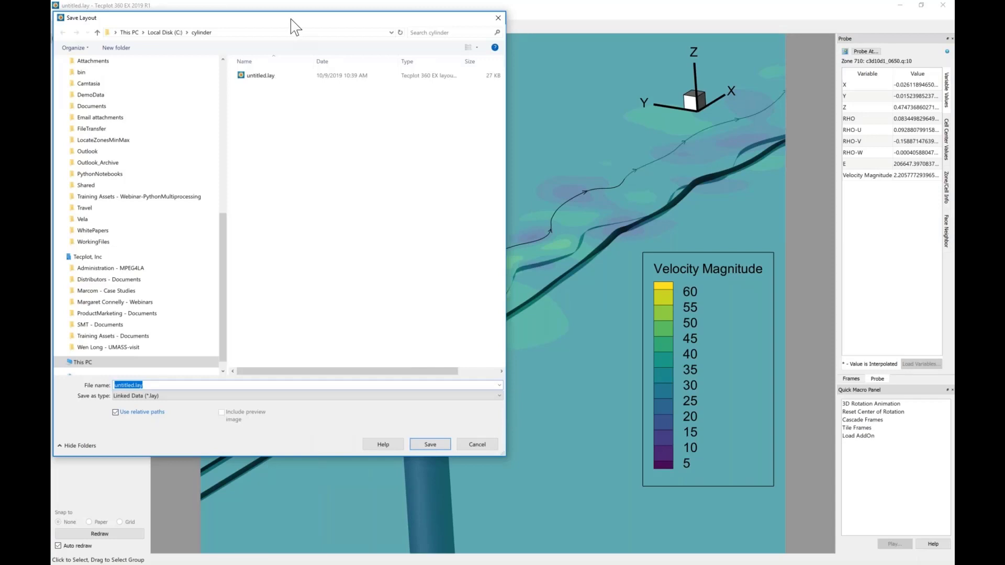
left_click_drag(291, 20, 489, 10)
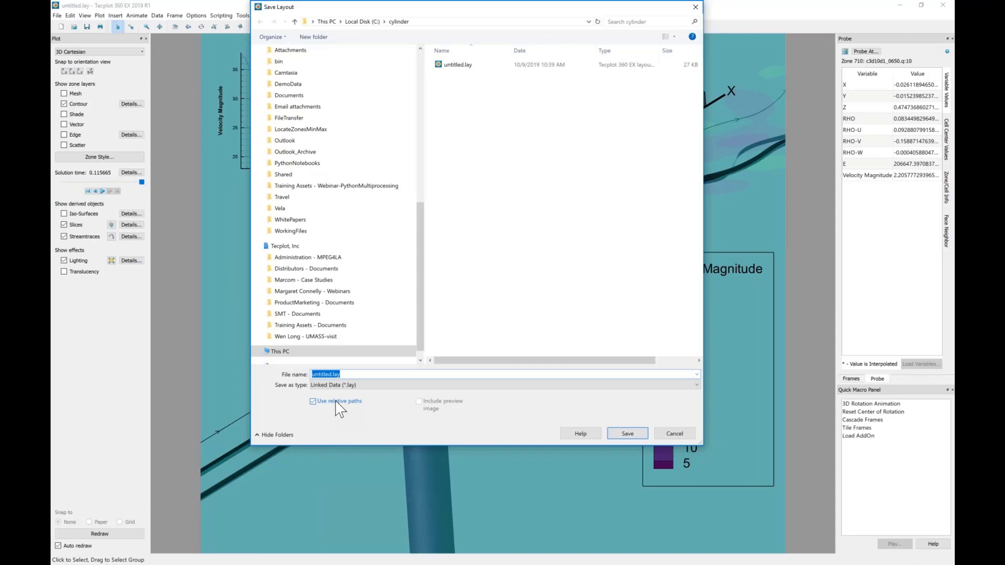
left_click(336, 401)
left_click(675, 434)
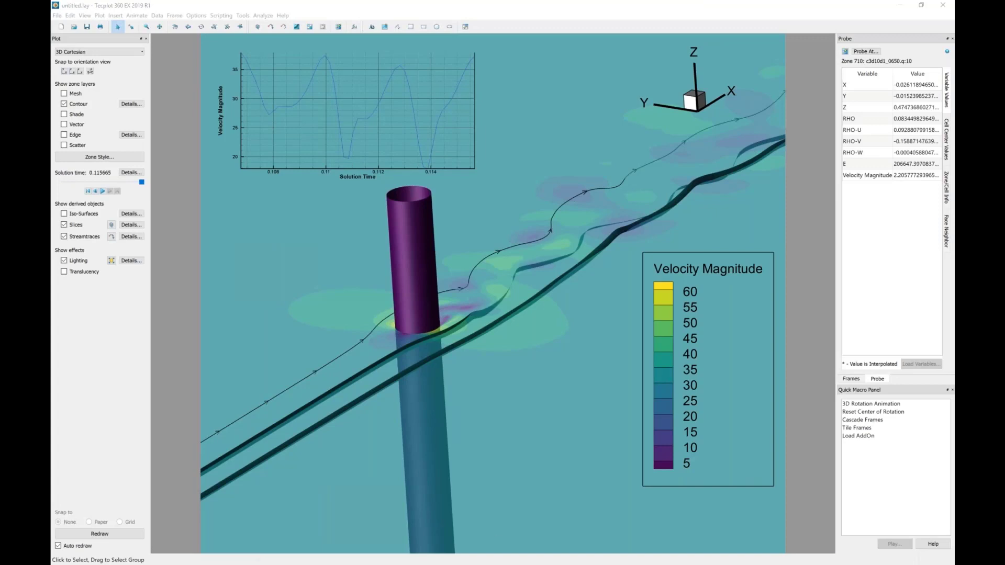
- Switch to untitled.lay in Notepad++ and prefix linedata.plt on line 4 with the path c:\cylinder\
left_click_drag(490, 564, 455, 0)
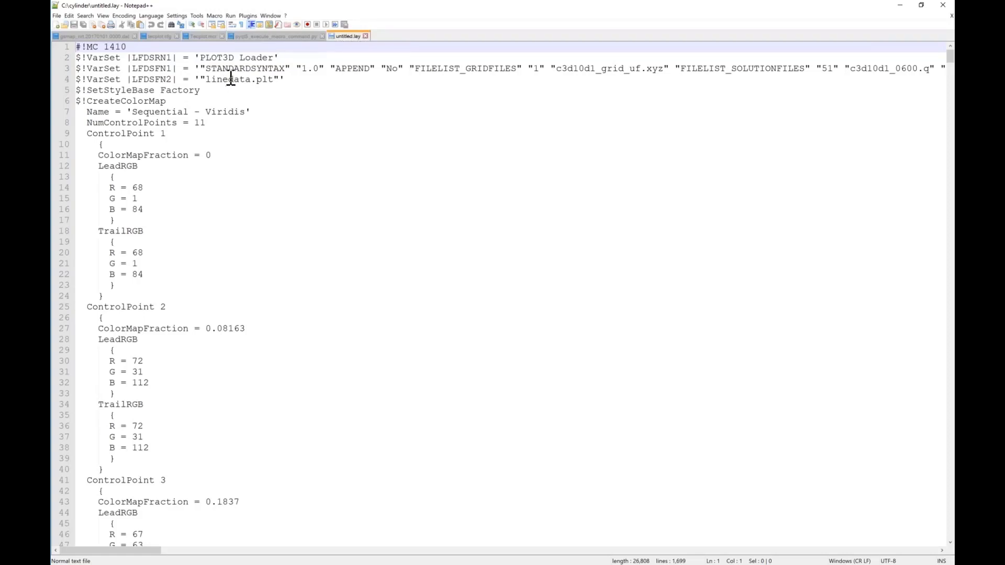
left_click(206, 79)
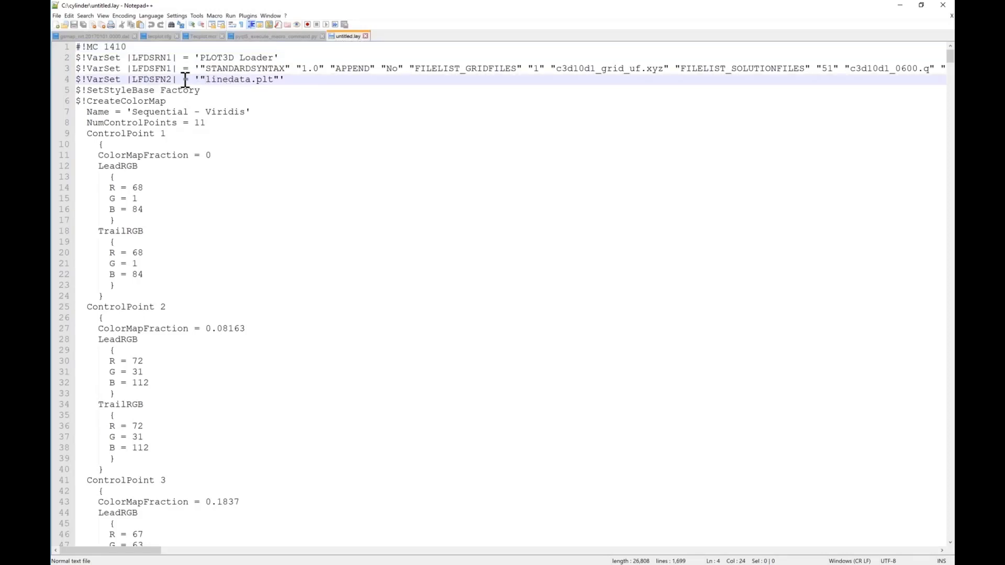
left_click_drag(206, 79, 273, 79)
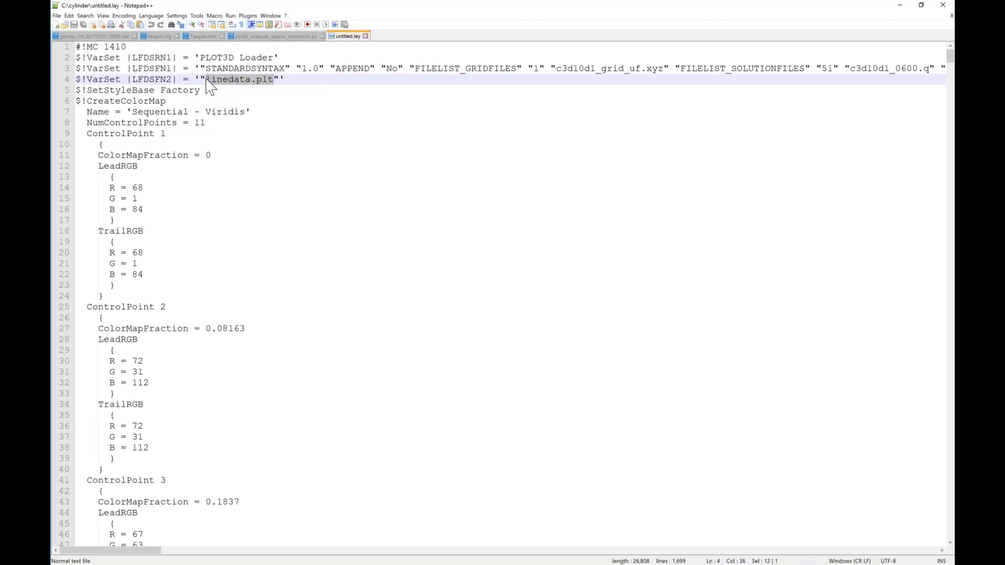
key("Left")
type("c:\\")
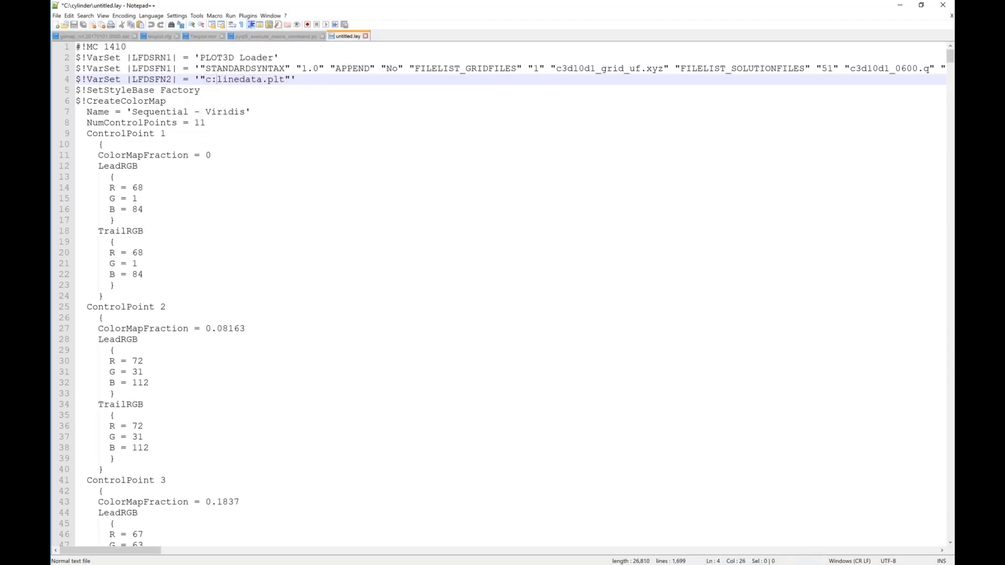
type("cylinder\\")
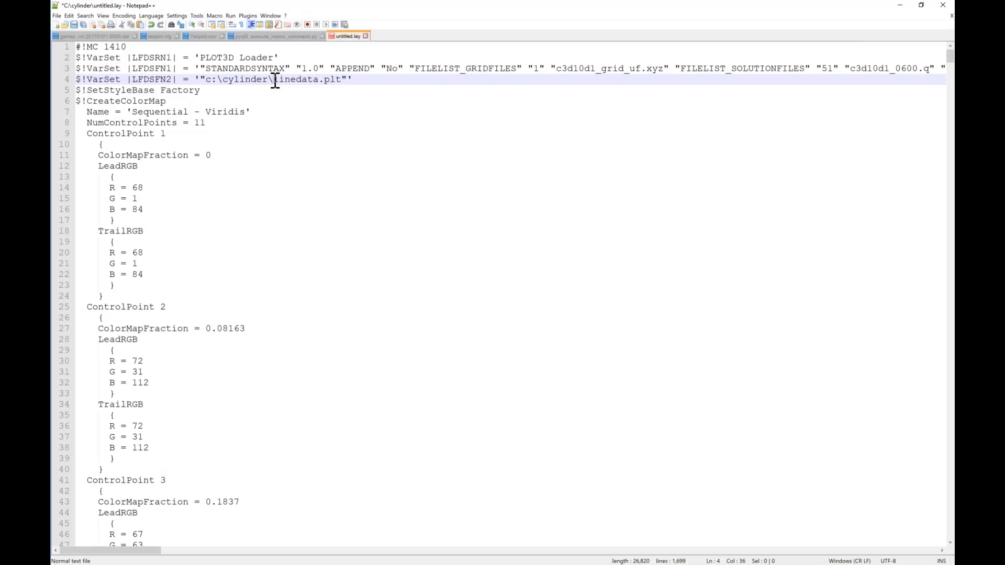
- Remove the c:\cylinder\ path before linedata.plt and close the text editor without saving the layout file
key("BackSpace")
key("BackSpace")
key("BackSpace")
key("BackSpace")
key("BackSpace")
key("BackSpace")
key("BackSpace")
key("BackSpace")
key("BackSpace")
key("BackSpace")
key("BackSpace")
key("BackSpace")
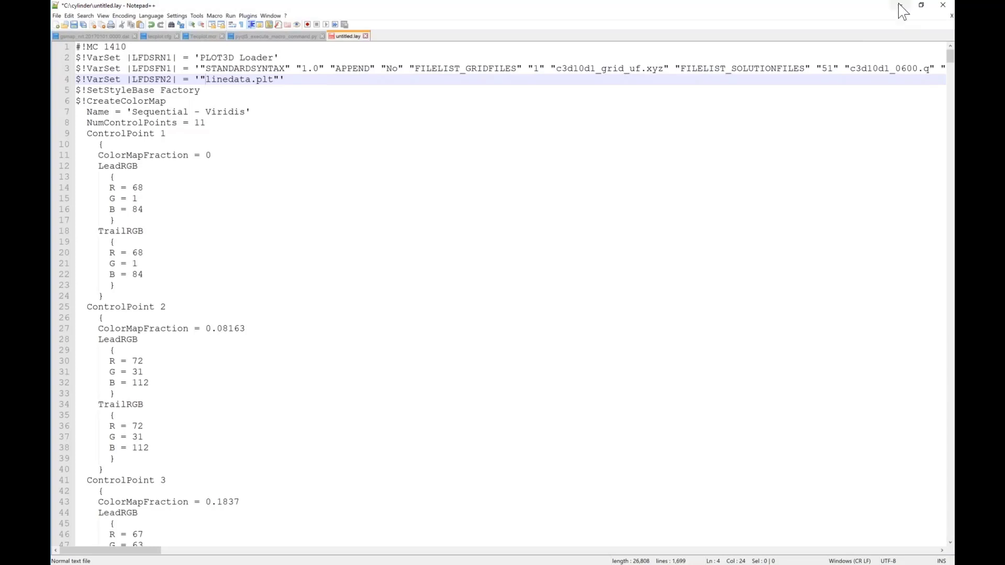
left_click(942, 5)
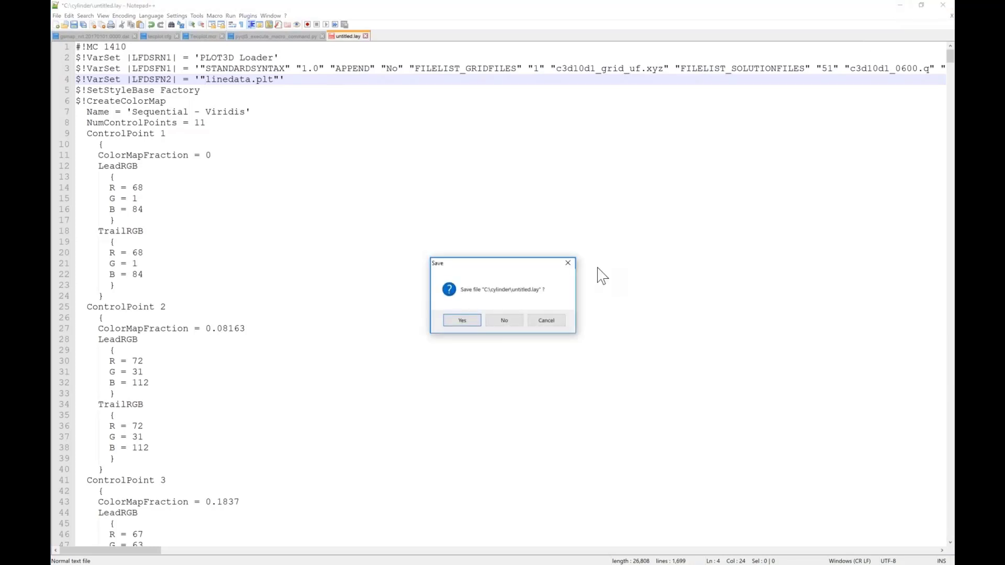
left_click(504, 320)
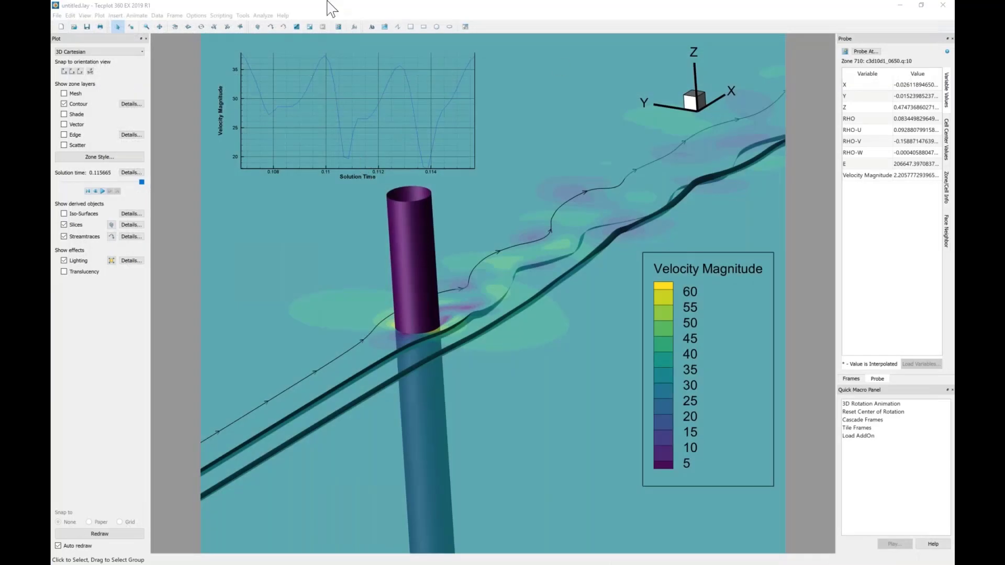
- Create a time series plot from a point on the slice in the cylinder's wake and probe further points nearby
right_click(286, 244)
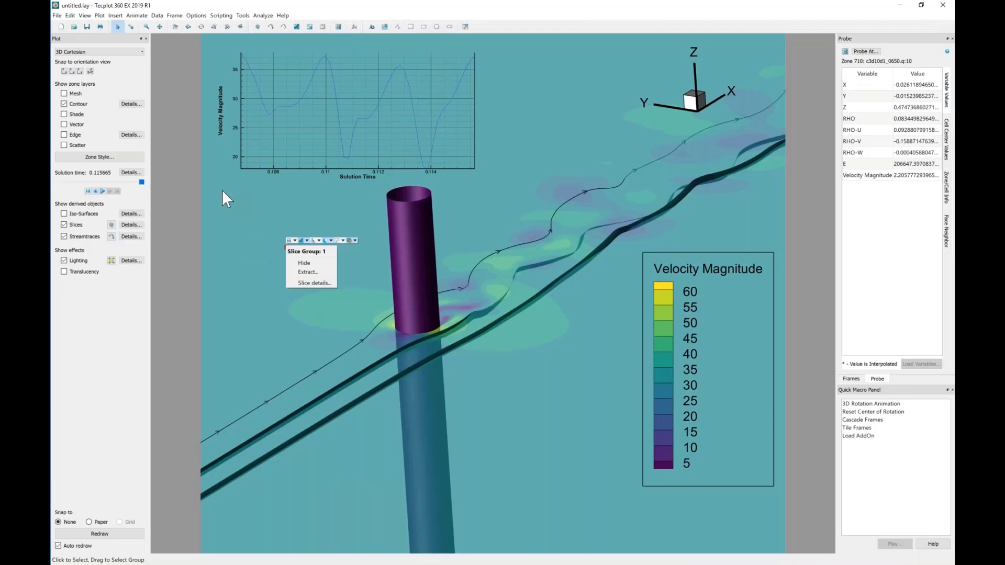
left_click(242, 15)
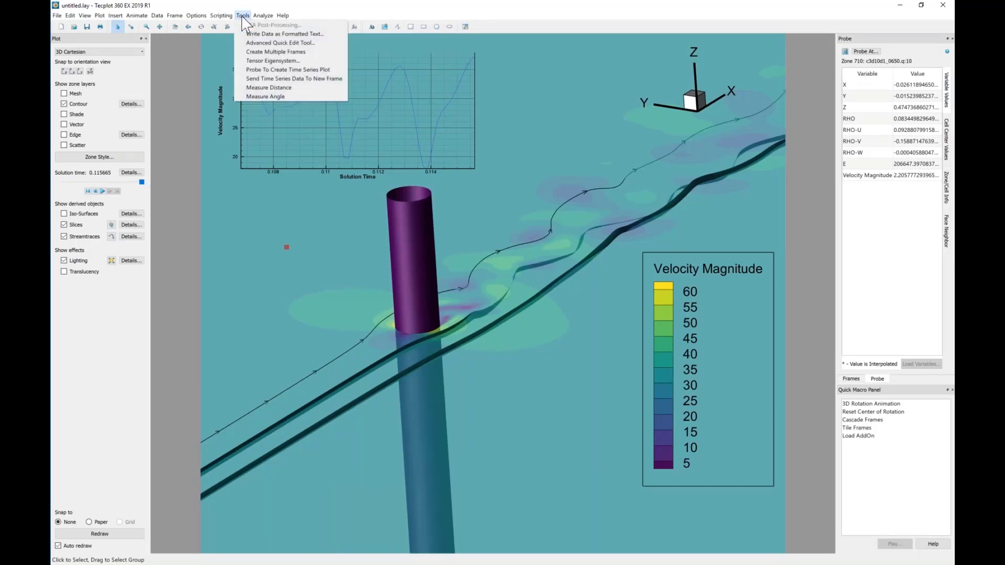
left_click(277, 70)
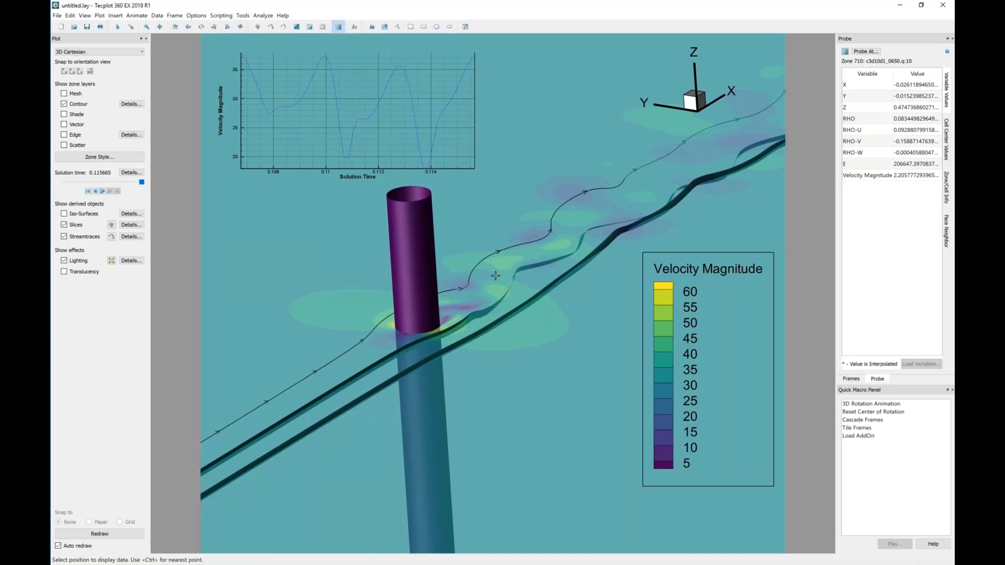
left_click(496, 276)
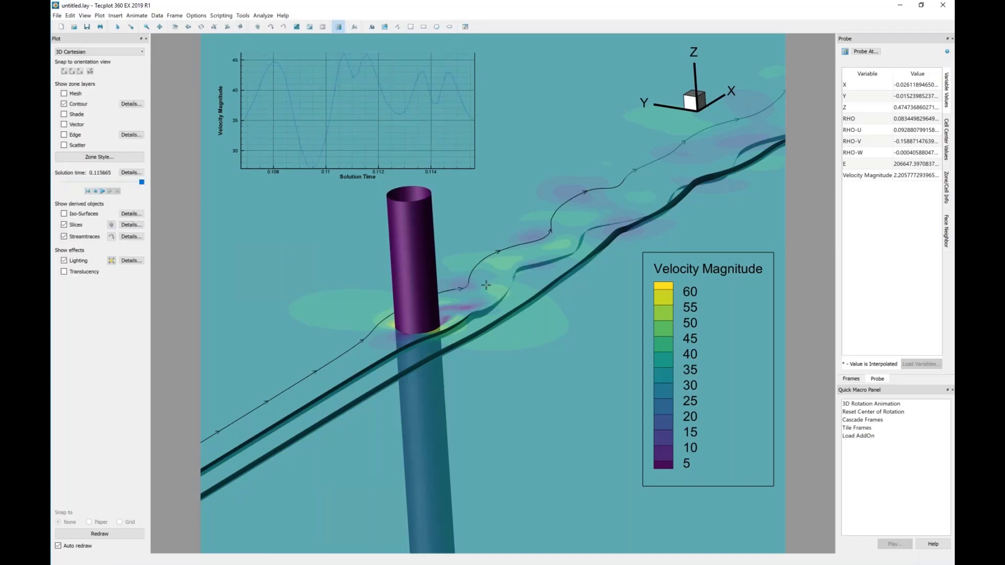
left_click(477, 292)
left_click(467, 303)
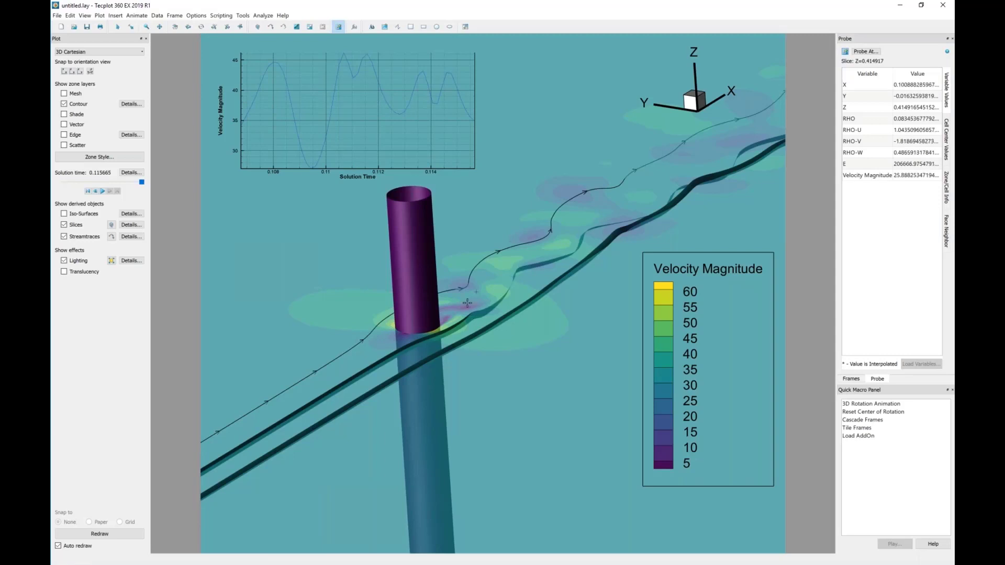
left_click(475, 301)
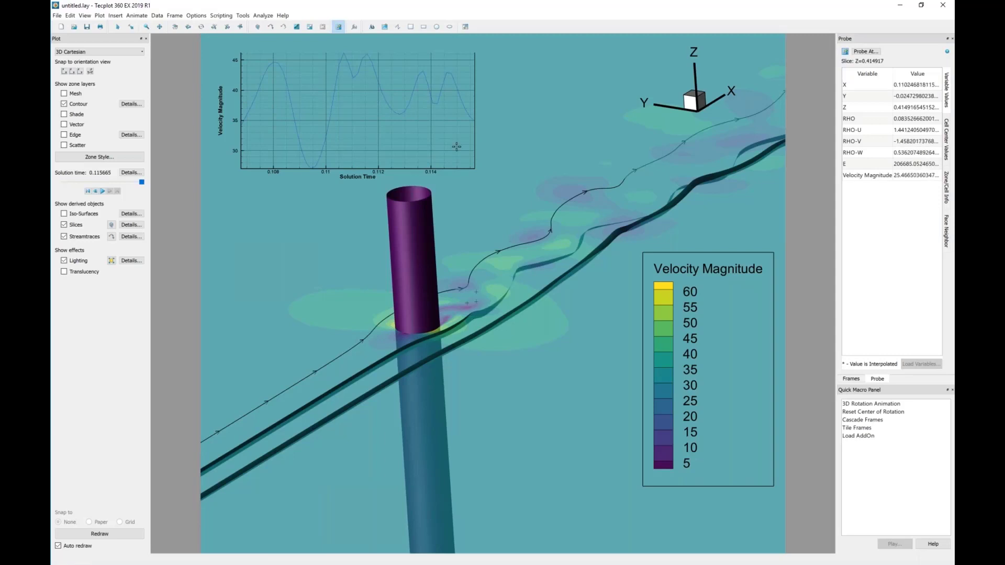
- Regenerate the time series plot from a wake point closer to the cylinder
left_click(242, 15)
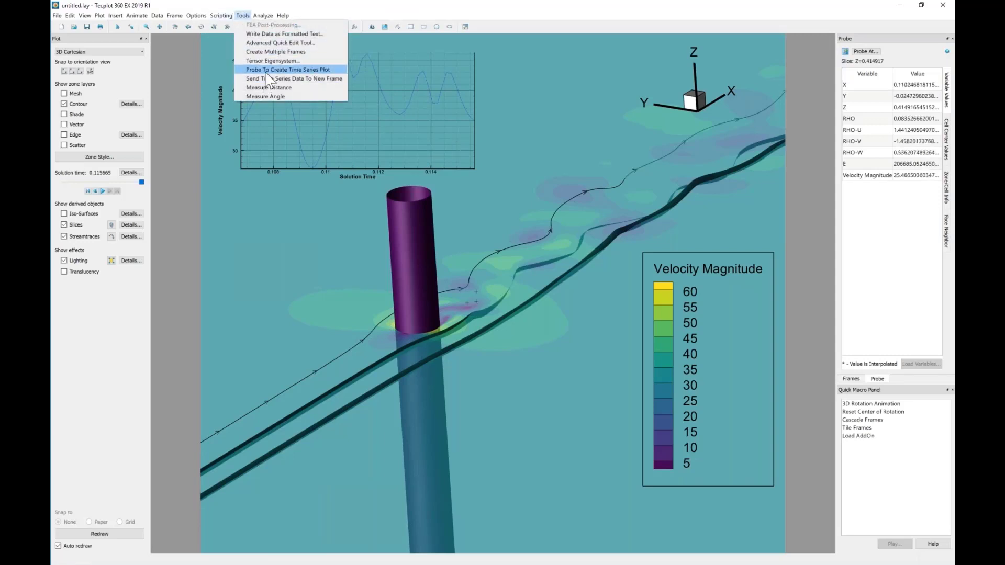
left_click(277, 69)
left_click(466, 302)
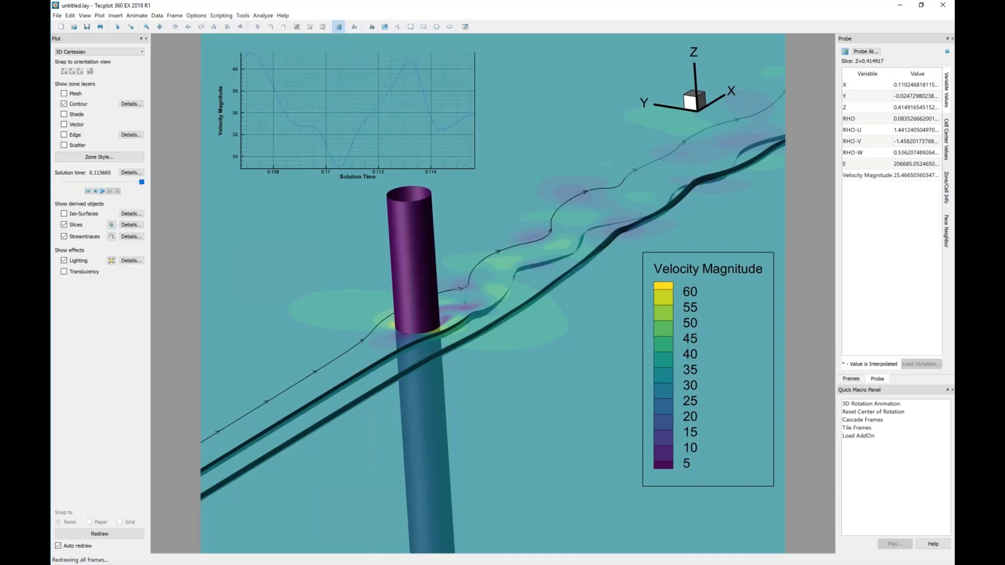
- Regenerate the time series plot from a slice point slightly farther downstream in the wake and return to the selection tool
left_click(243, 15)
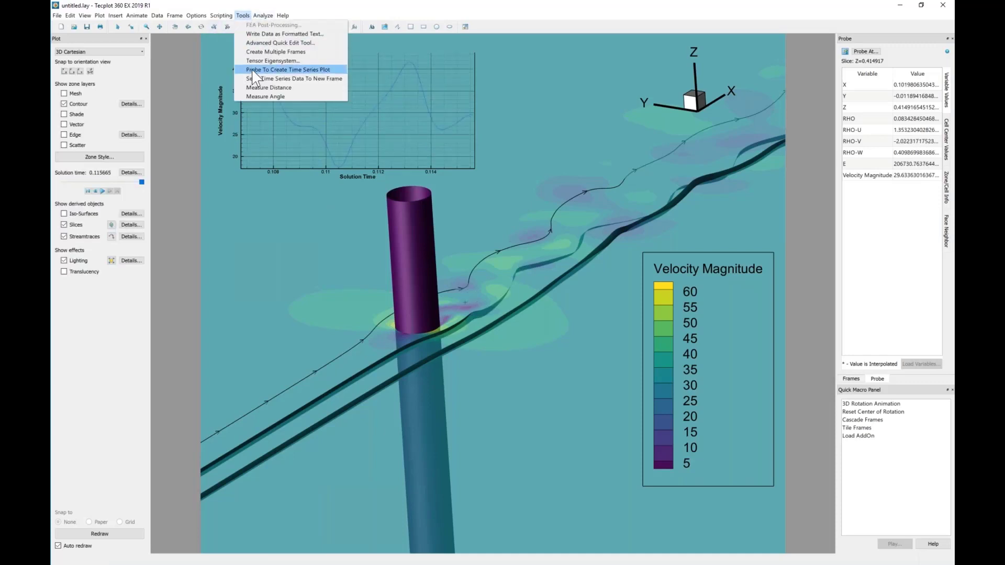
left_click(277, 70)
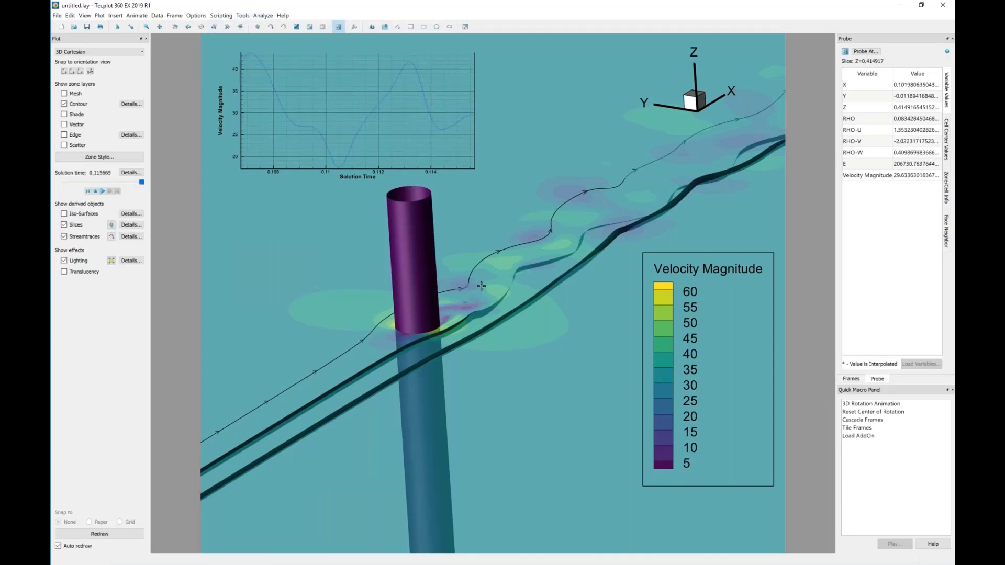
left_click(481, 286)
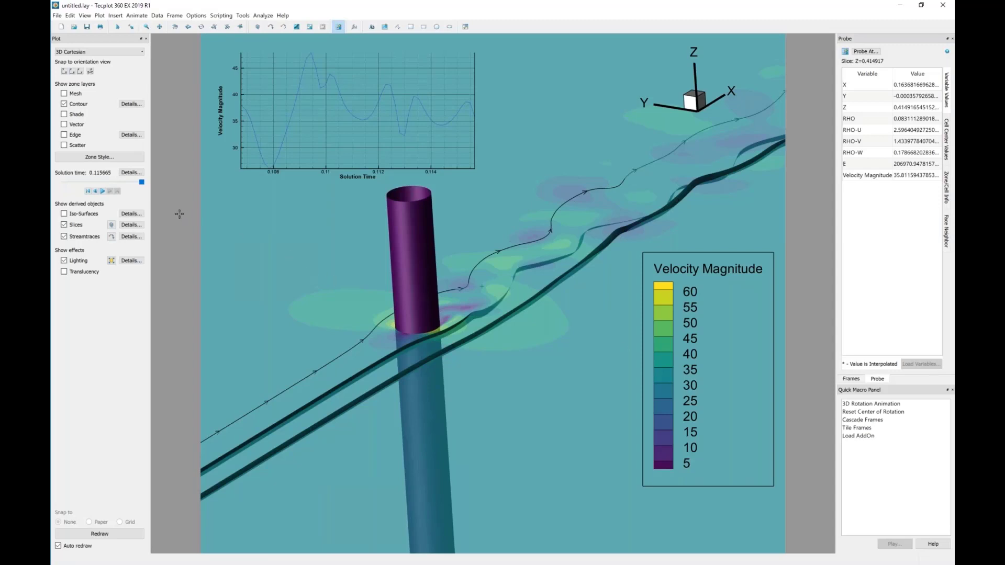
left_click(117, 27)
- Set the region of a PNG image export to Work area and cancel the export
left_click(57, 15)
left_click(74, 127)
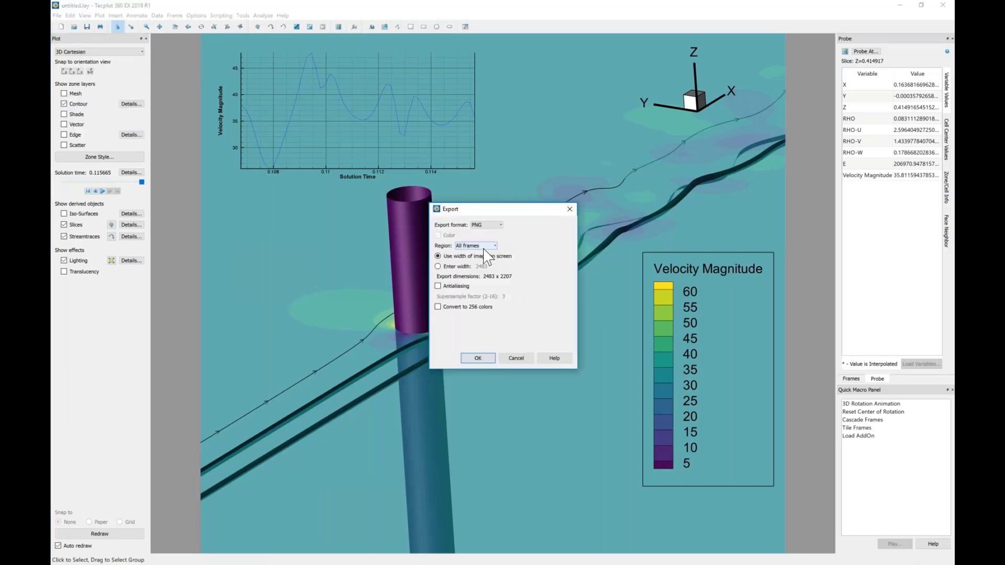
left_click(494, 246)
left_click(475, 266)
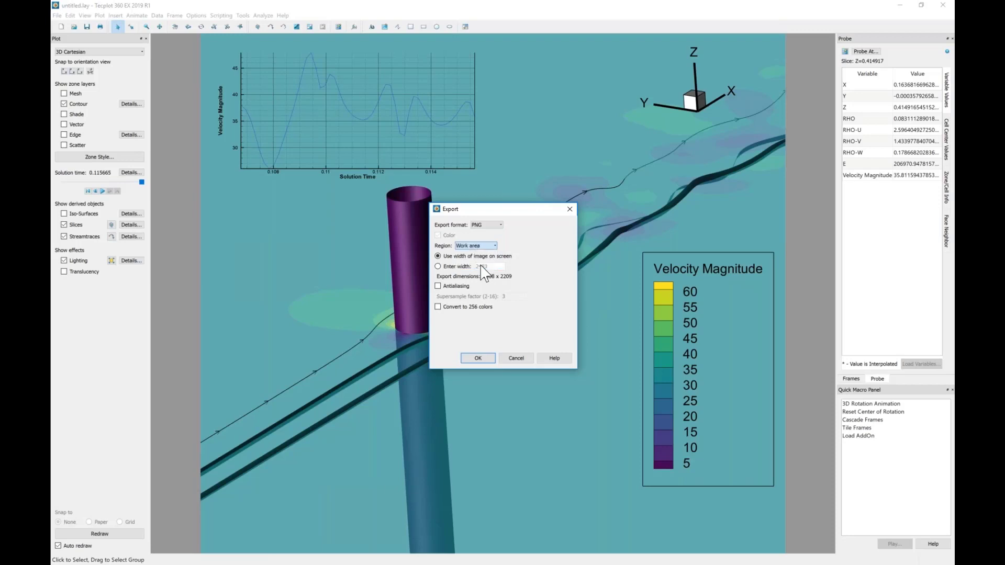
left_click(527, 358)
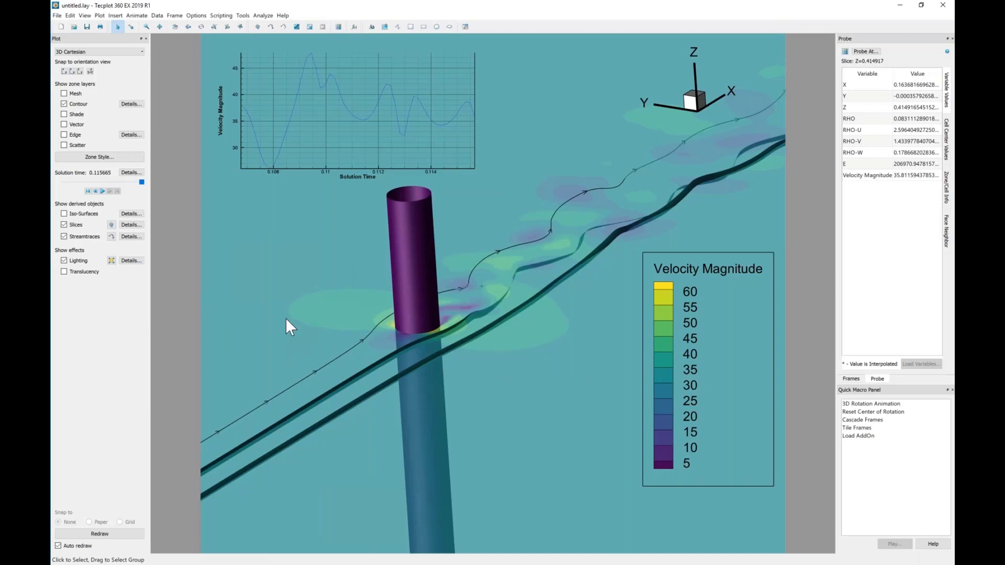
- Examine the frames at different magnifications by zooming and panning the whole workspace, ending with the full layout in view
middle_click_drag(463, 225, 475, 130, "shift")
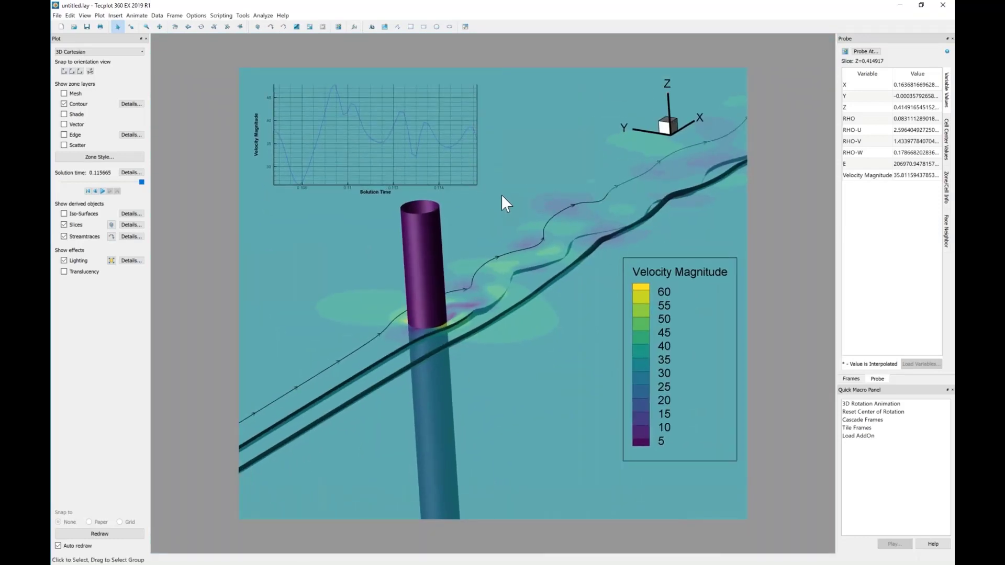
middle_click_drag(505, 211, 450, 312, "shift")
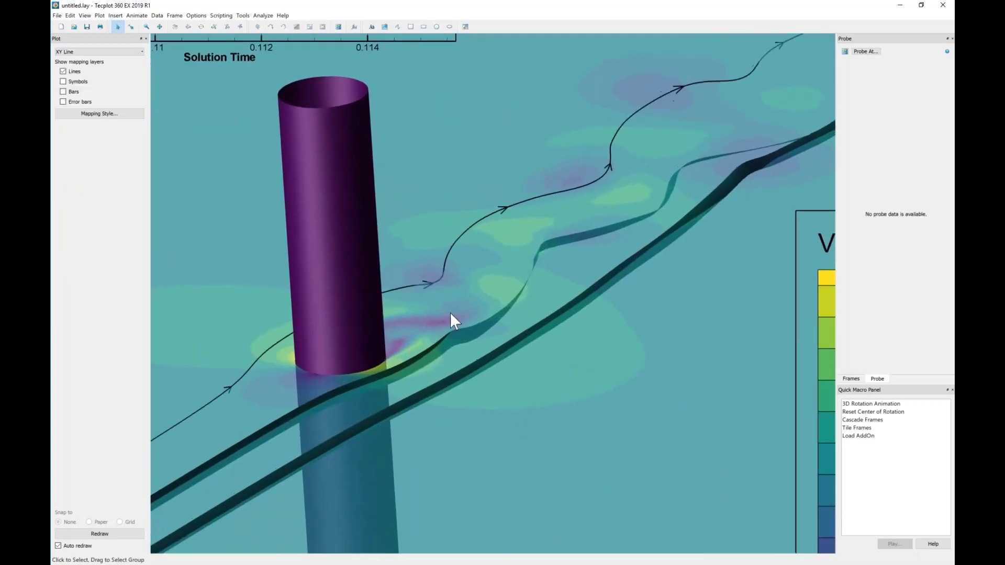
right_click_drag(451, 303, 579, 300, "shift")
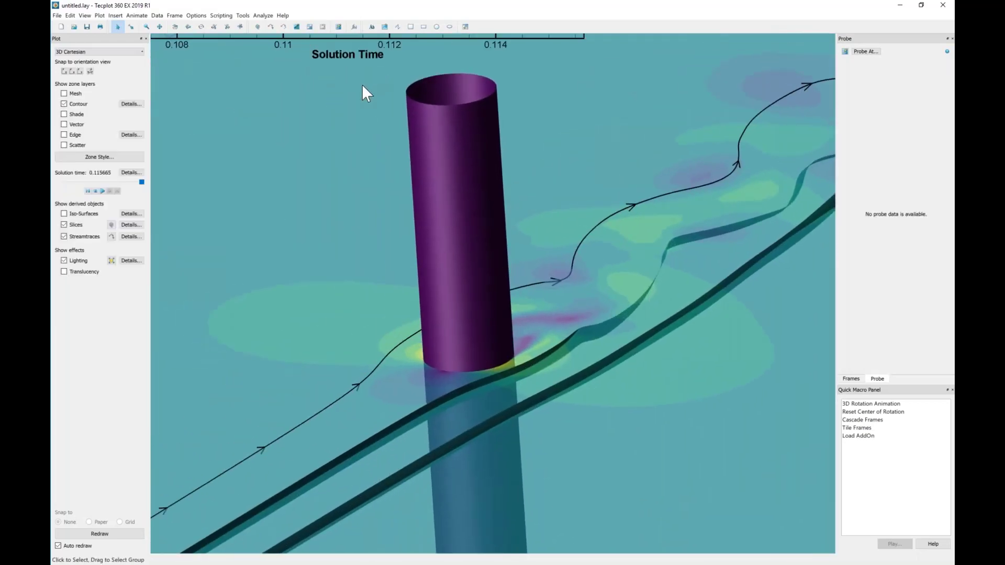
scroll(387, 100, "up", 3, "shift")
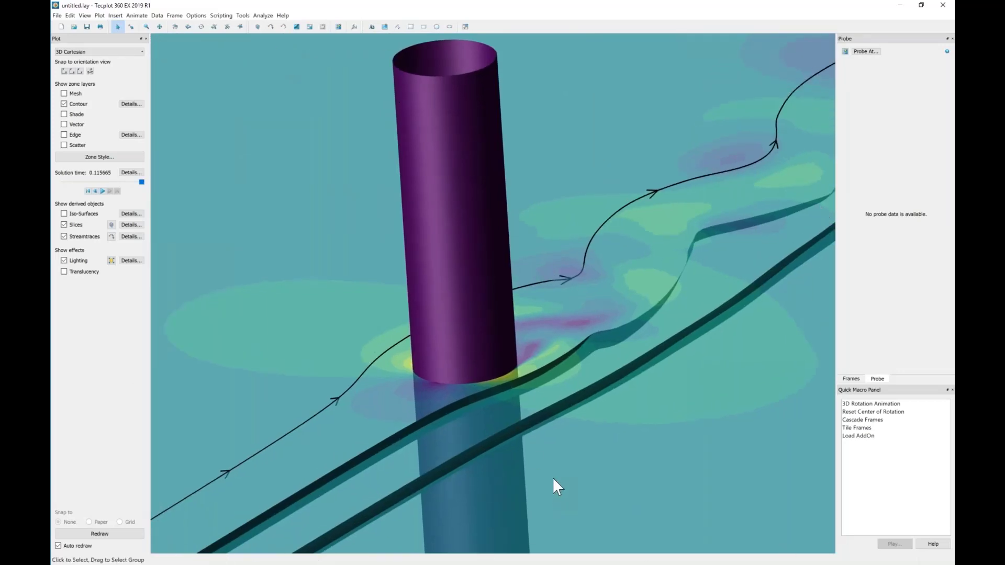
middle_click_drag(548, 458, 550, 85, "shift")
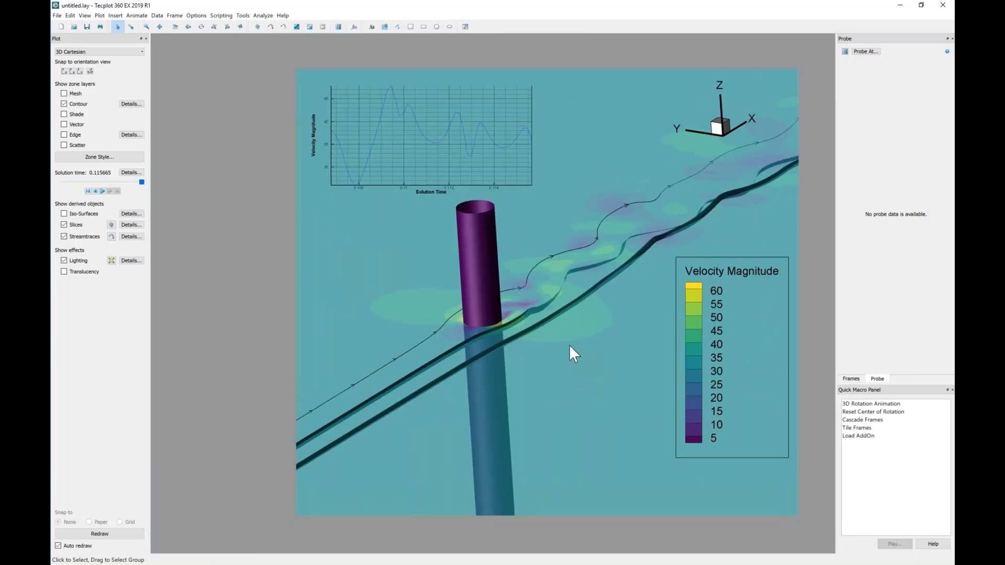
right_click_drag(570, 344, 529, 333, "shift")
middle_click_drag(527, 338, 527, 343, "shift")
right_click_drag(527, 344, 513, 351, "shift")
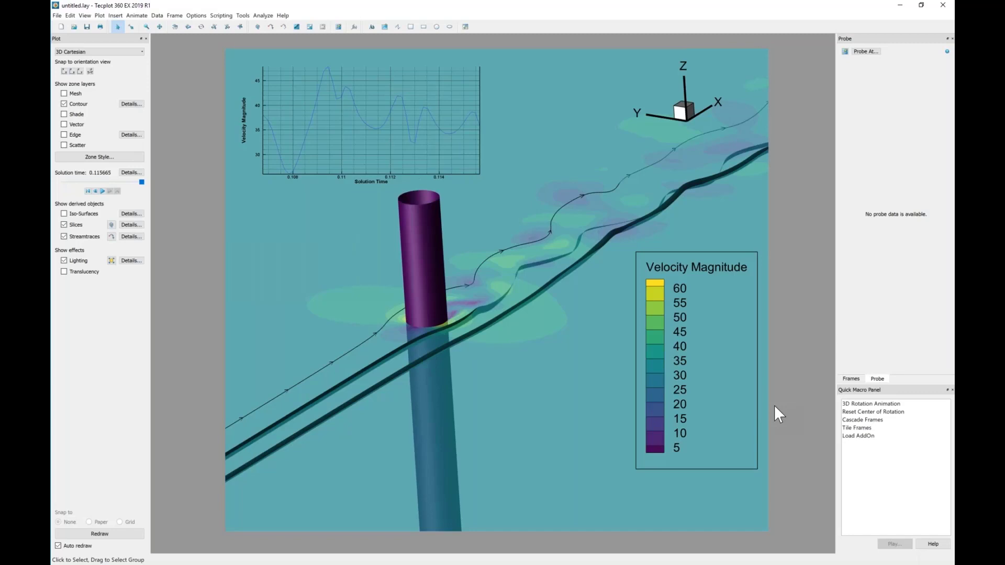
- Show the RHO map alongside Velocity Magnitude in the time series plot and fit the plot around both curves
right_click(385, 123)
left_click(185, 285)
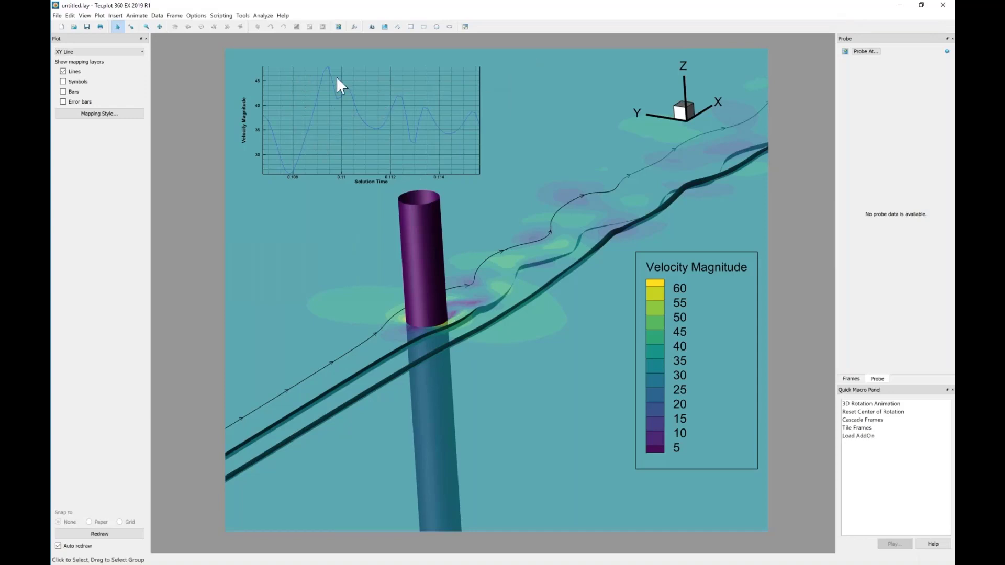
left_click(99, 113)
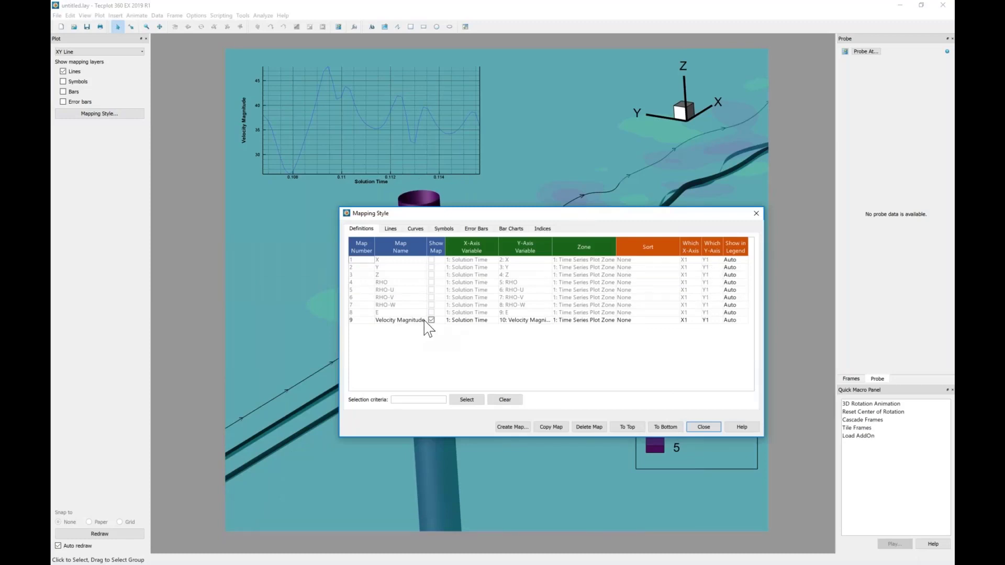
left_click(426, 283)
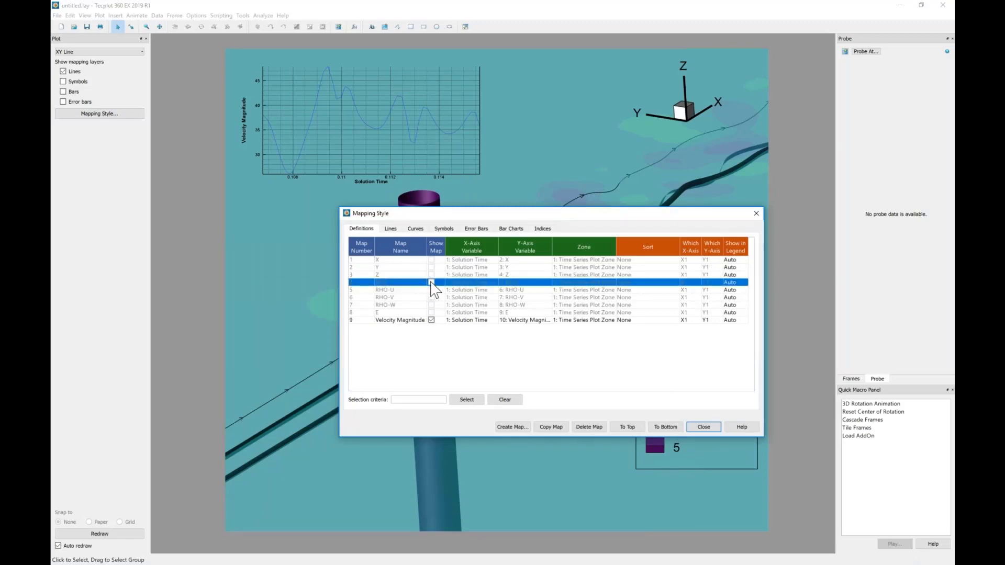
left_click(431, 282)
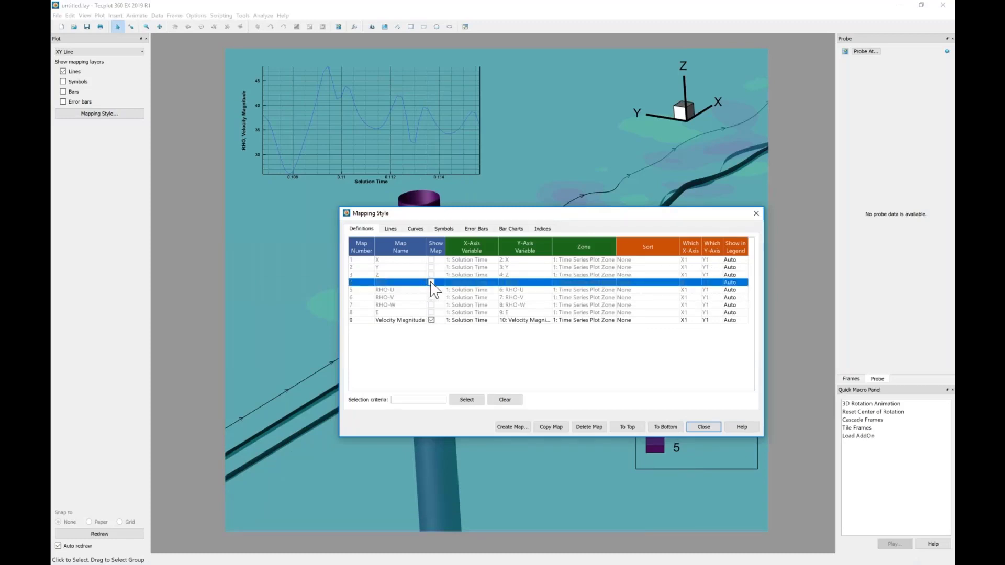
left_click(362, 142)
key("ctrl+f")
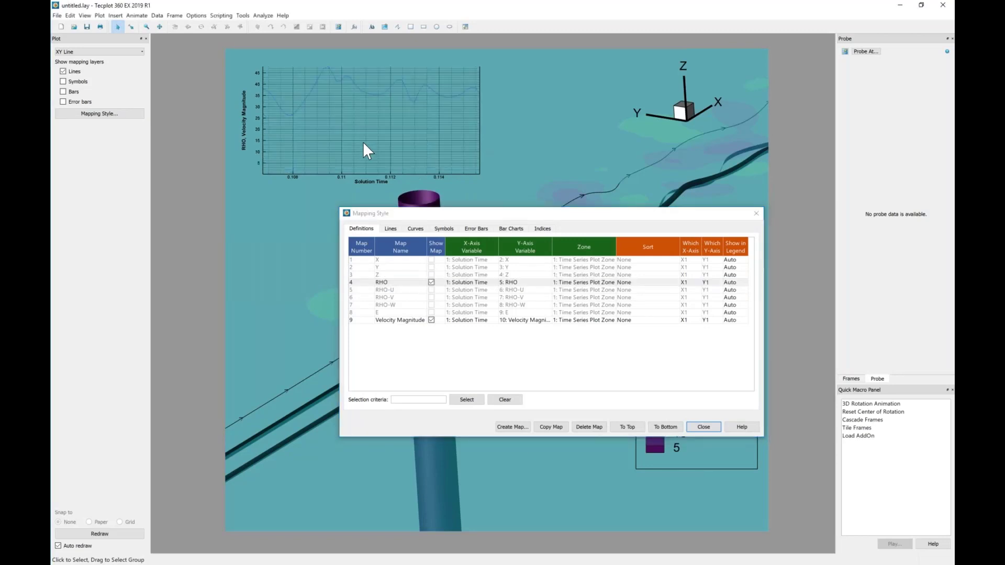
scroll(357, 124, "down", 2)
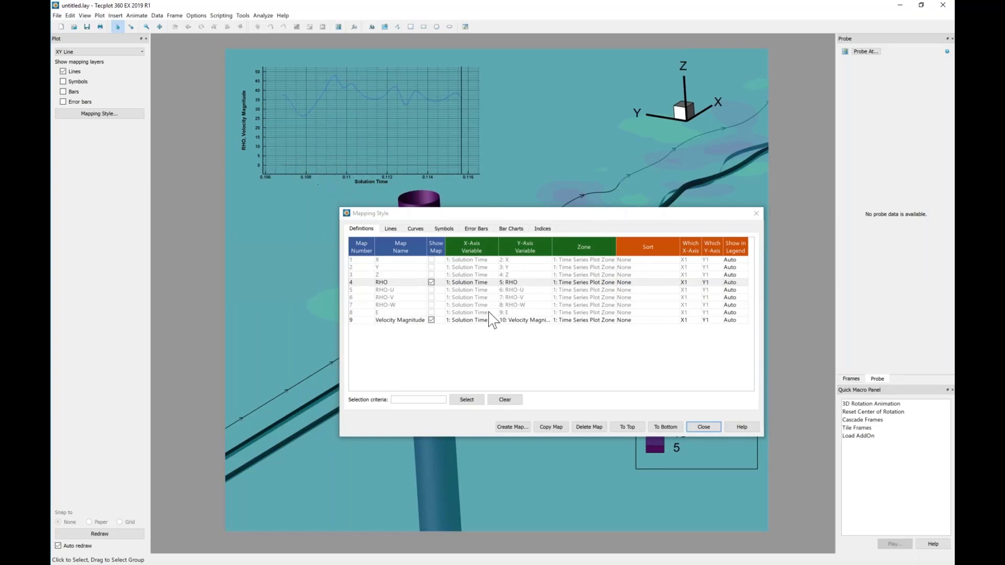
- Assign the RHO map to the Y2 axis in the time series plot
left_click(712, 283)
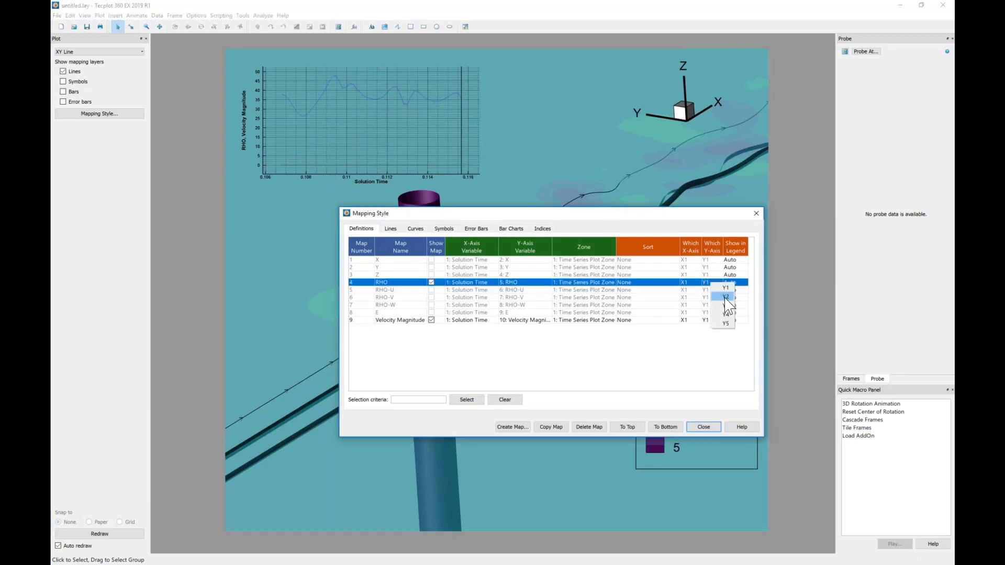
left_click(724, 297)
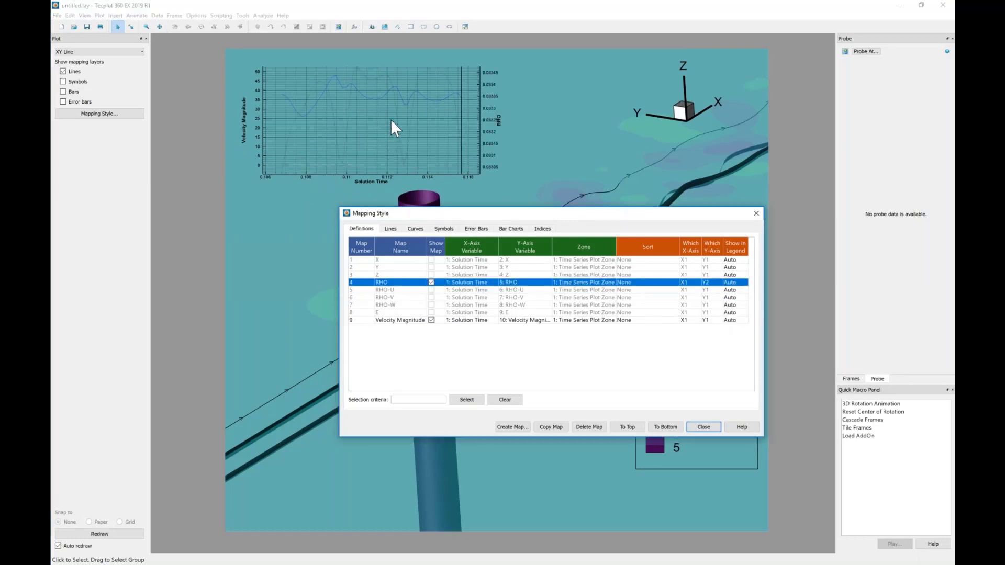
left_click(392, 74)
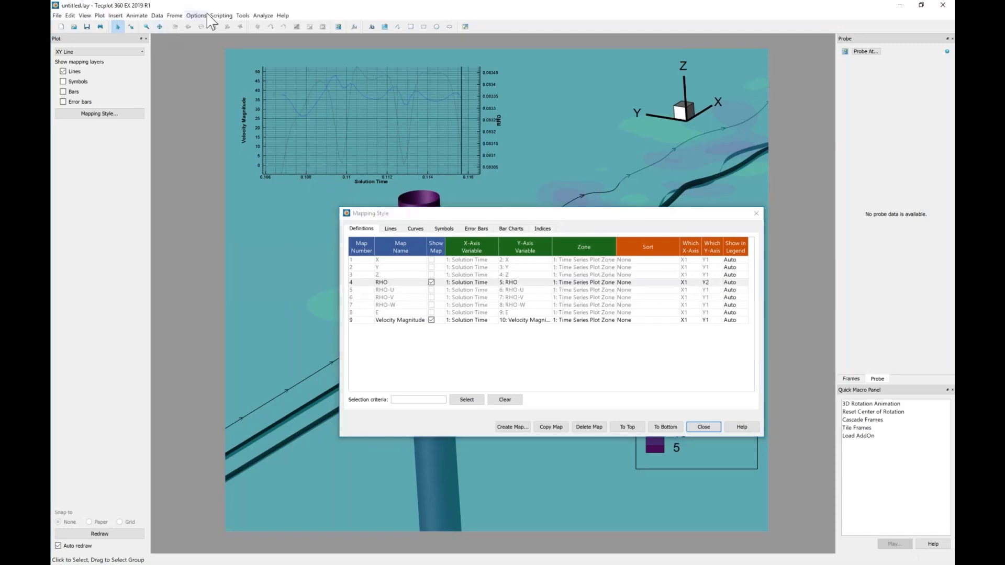
- Show the time series frame's border and enlarge the frame to about 9.15 wide by 5.42 high
left_click(174, 15)
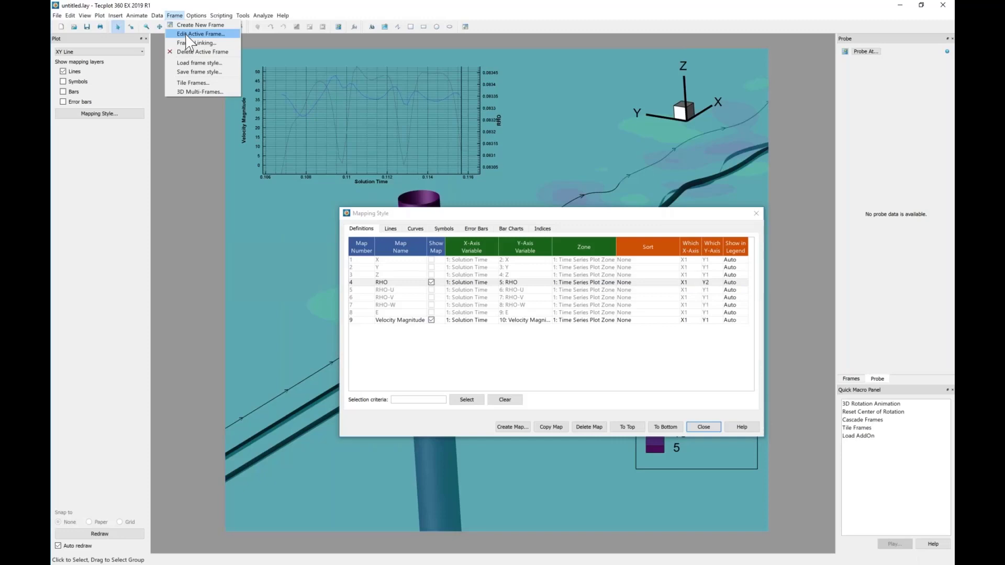
left_click(189, 34)
left_click(453, 276)
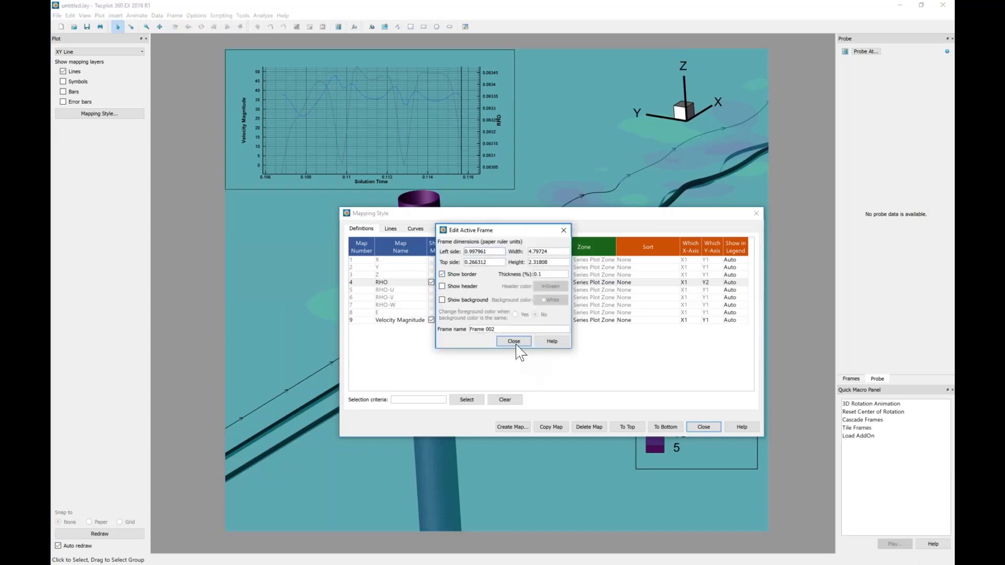
left_click(513, 341)
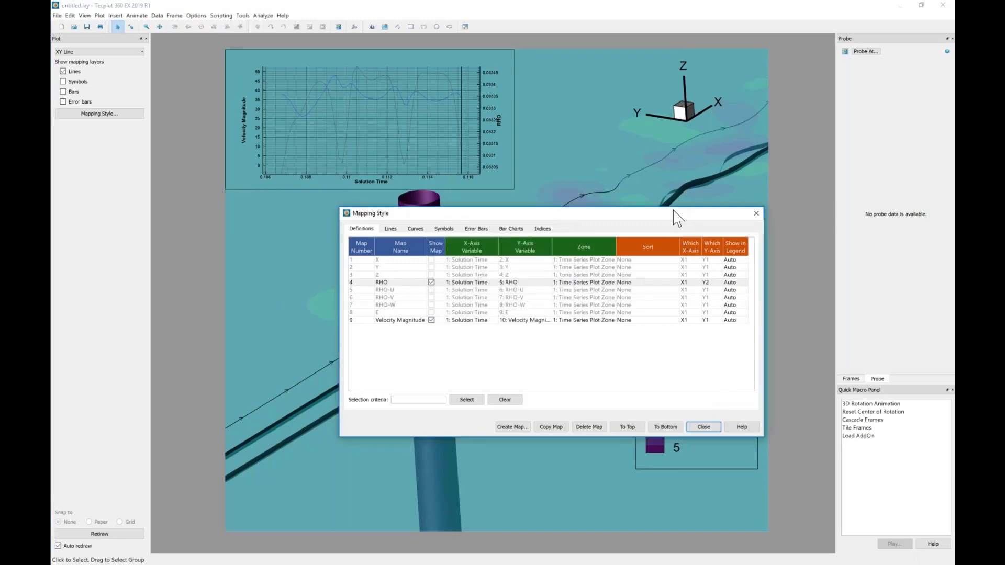
left_click_drag(673, 210, 753, 325)
left_click_drag(513, 187, 776, 376)
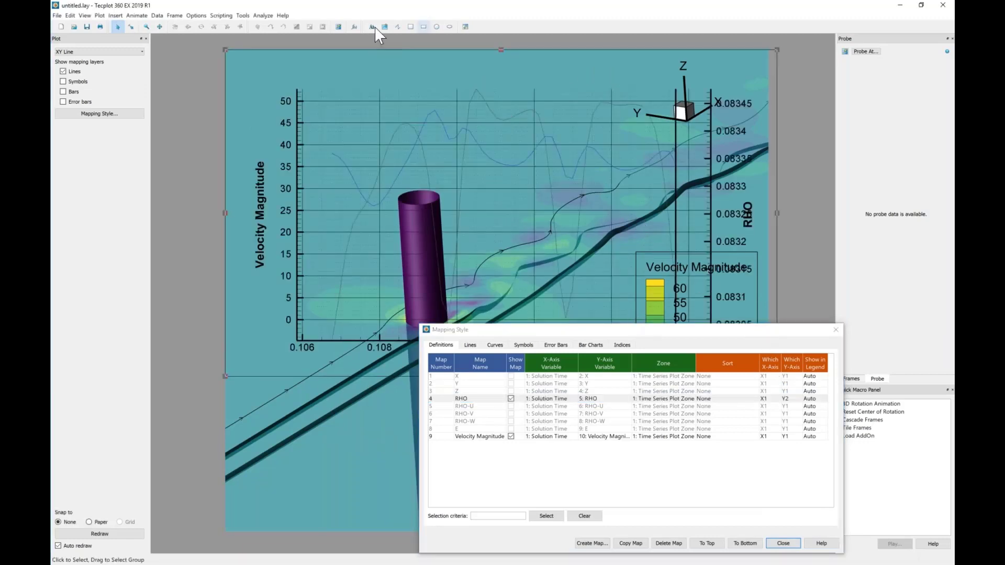
- Show a white background for the time series frame
left_click(174, 15)
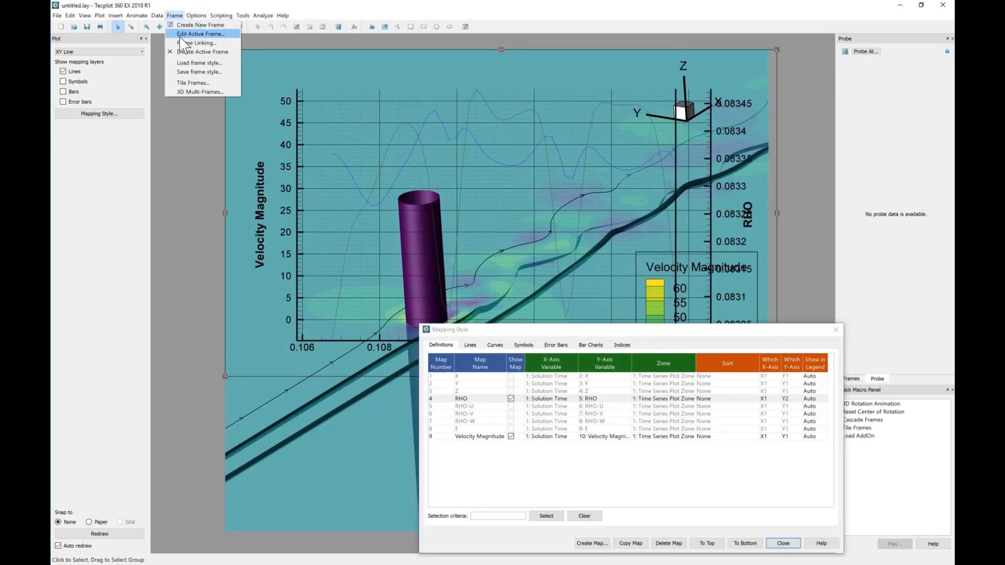
left_click(186, 34)
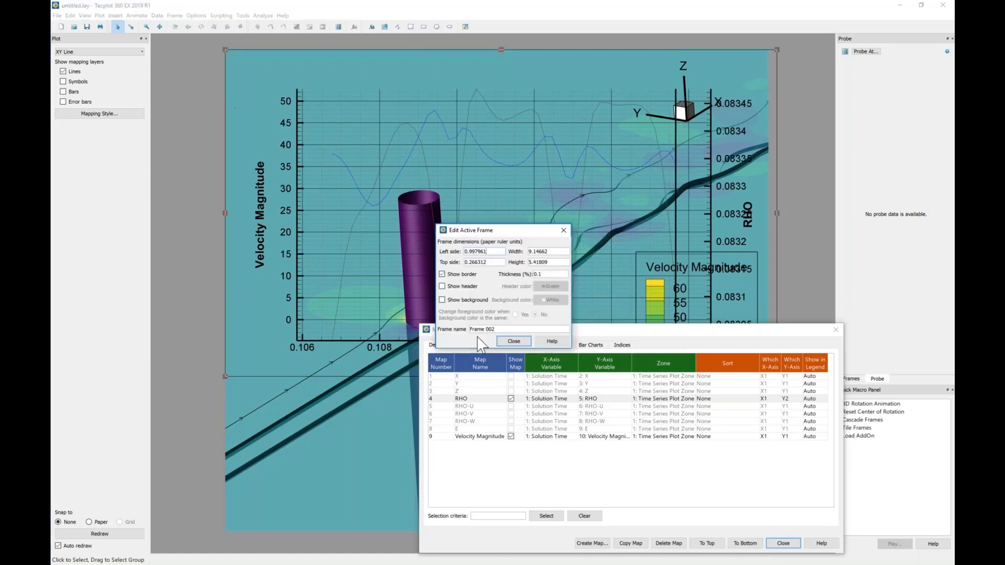
left_click(473, 299)
left_click(513, 341)
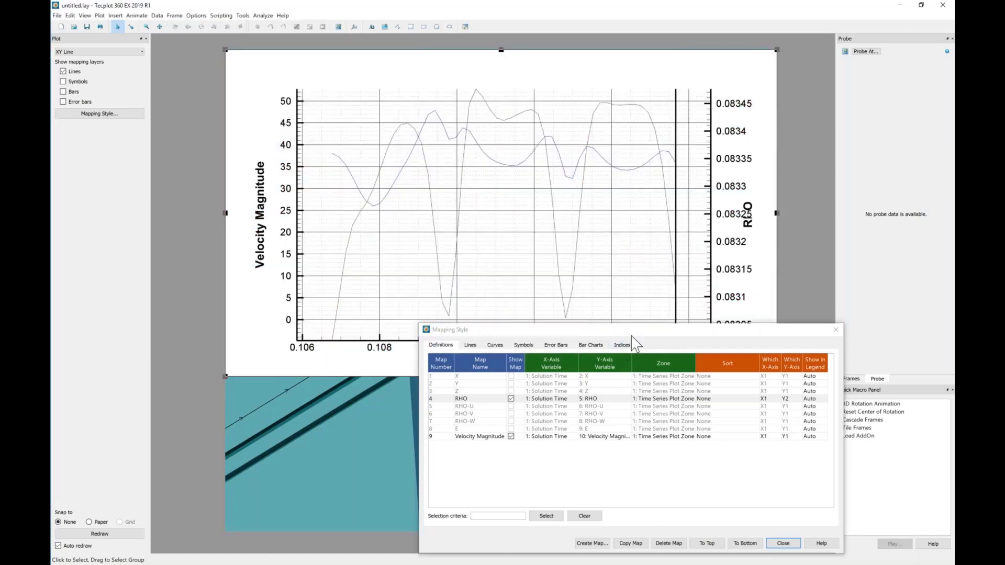
- Thicken the lines of the RHO and Velocity Magnitude maps together and fit the plot to the data
left_click(470, 345)
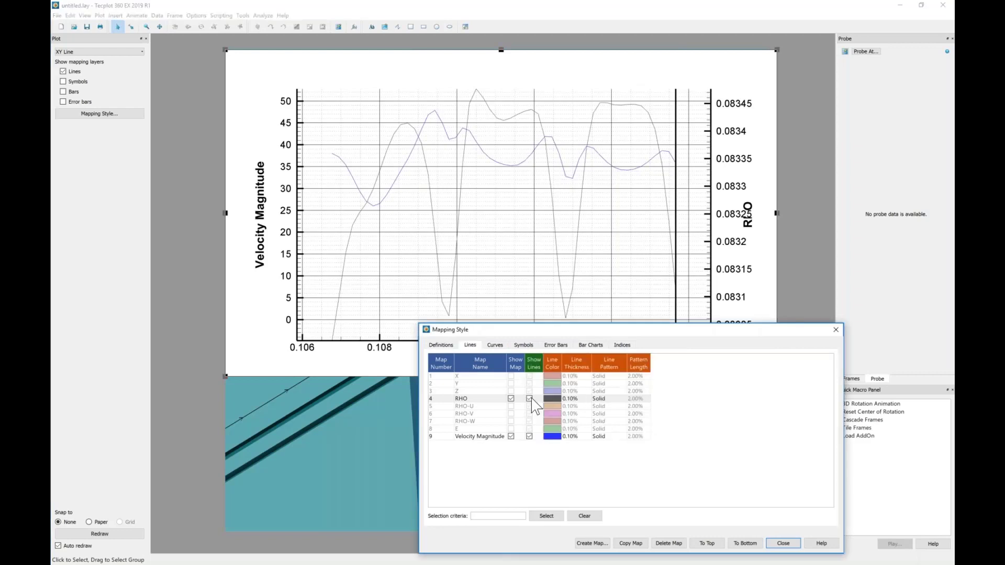
left_click(576, 400)
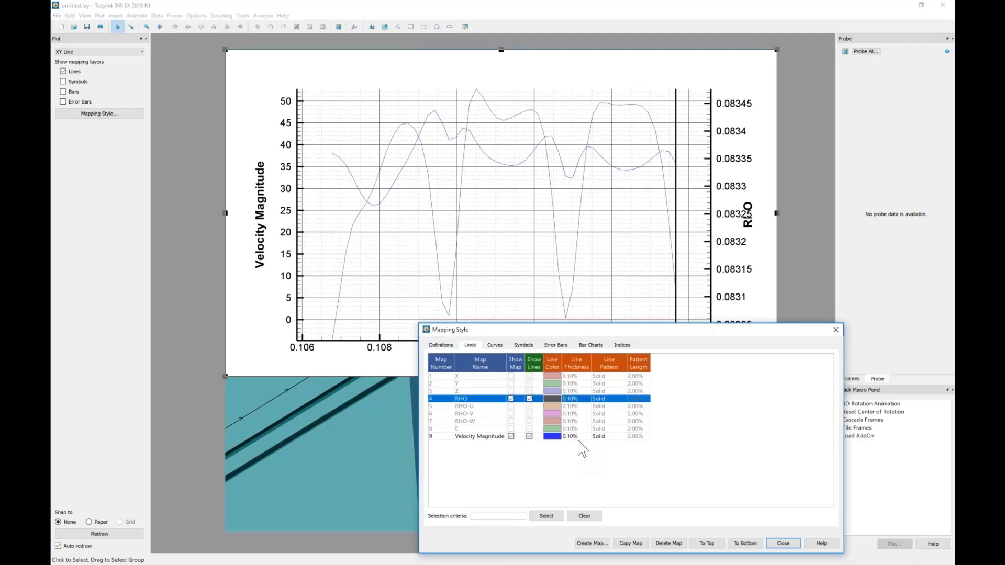
left_click(579, 436, "ctrl")
left_click(597, 460)
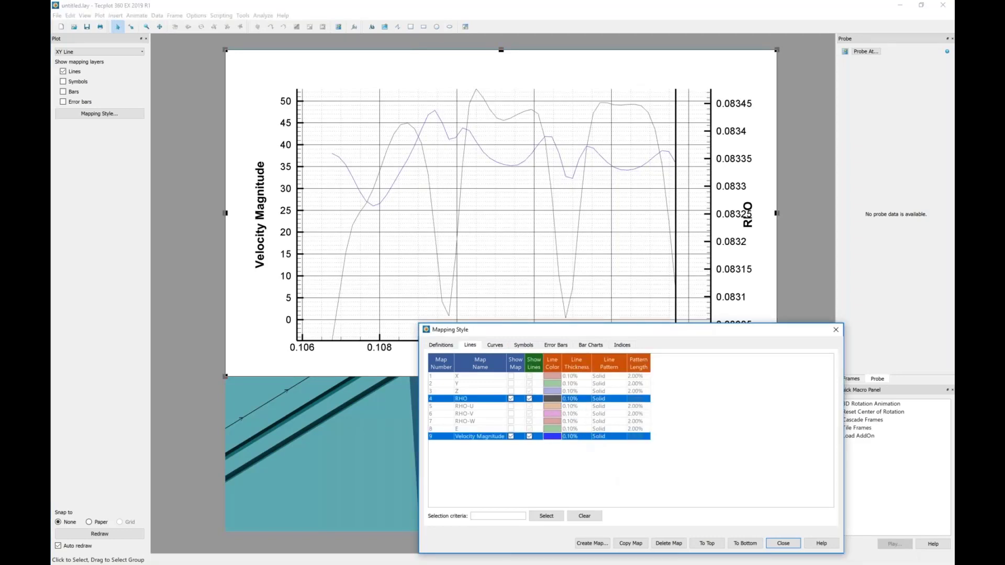
left_click(836, 330)
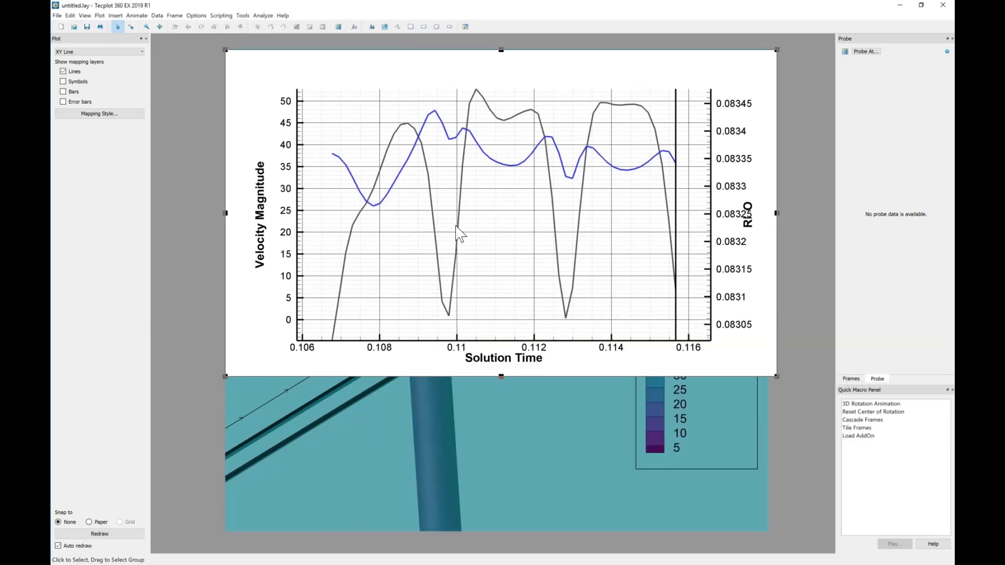
key("ctrl+f")
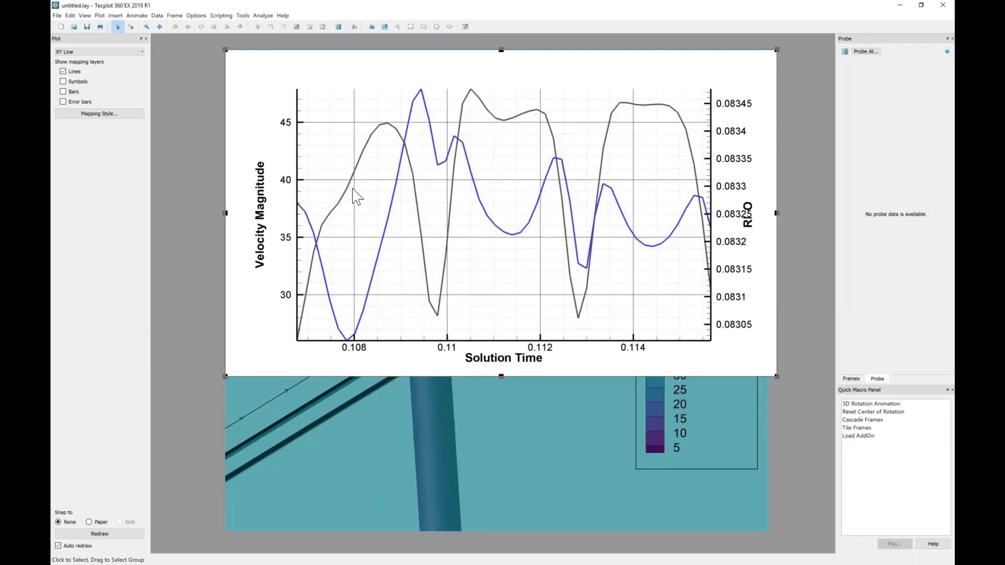
- Move the RHO axis title outward so it clears the Y2 axis numbers
left_click(131, 27)
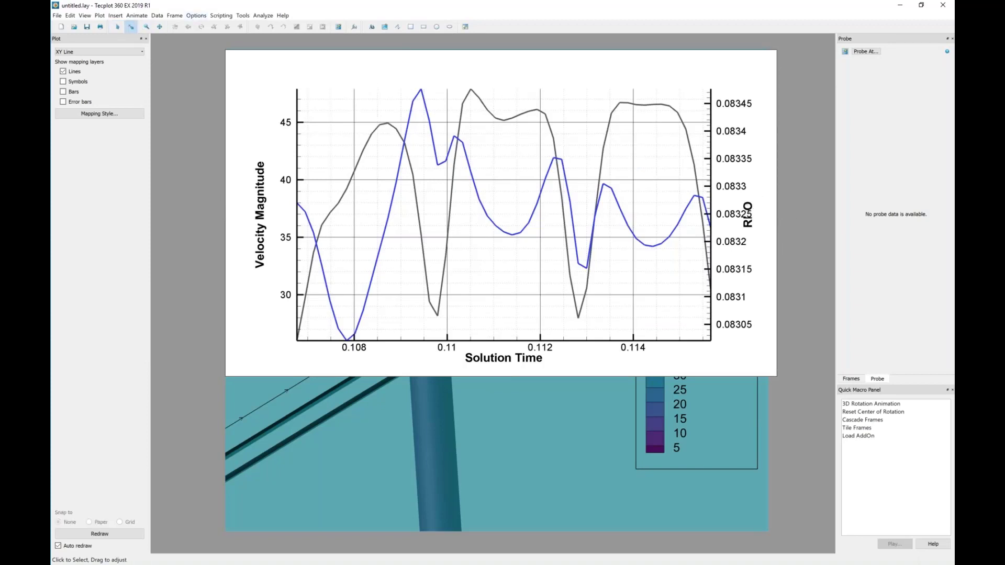
left_click(748, 210)
left_click_drag(762, 208, 763, 207)
left_click(796, 210)
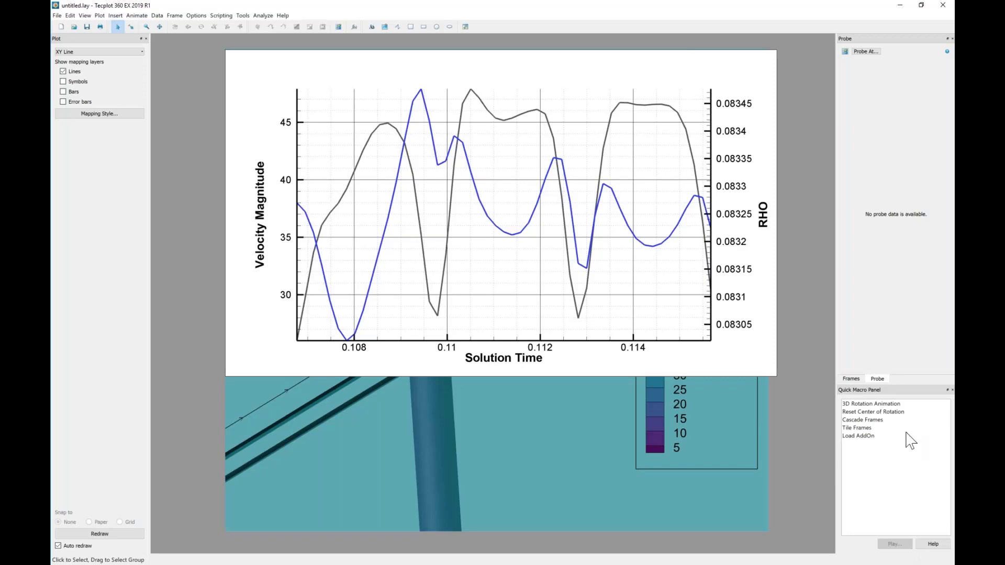
- Bring the 3D cylinder flow frame to the front of the time series frame
left_click(768, 466)
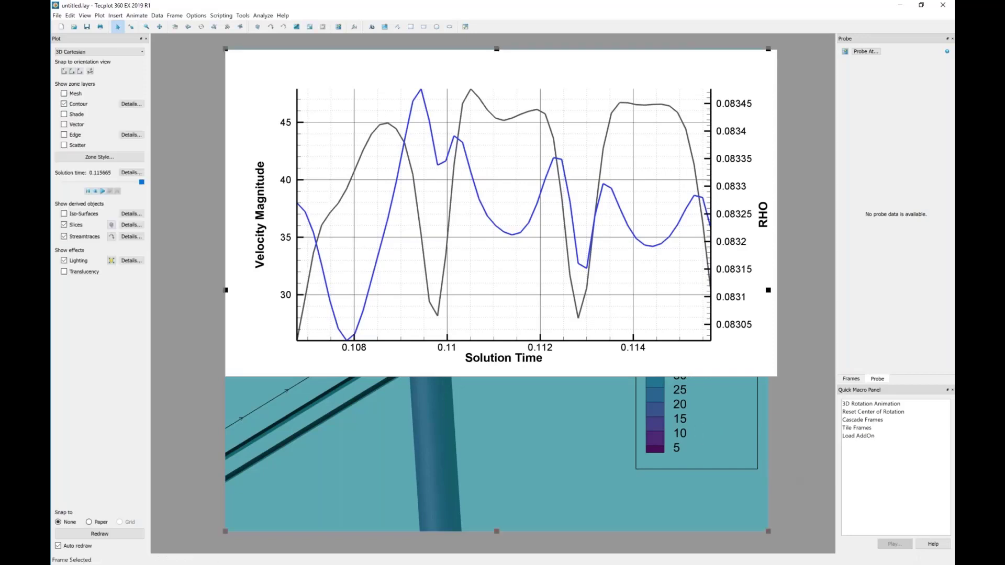
right_click(769, 466)
mouse_move(798, 492)
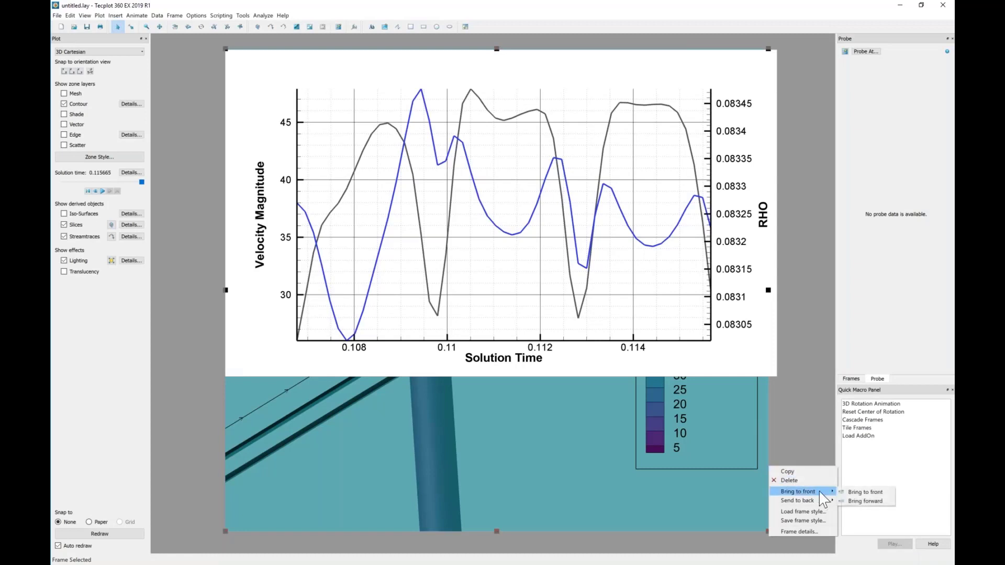
left_click(861, 492)
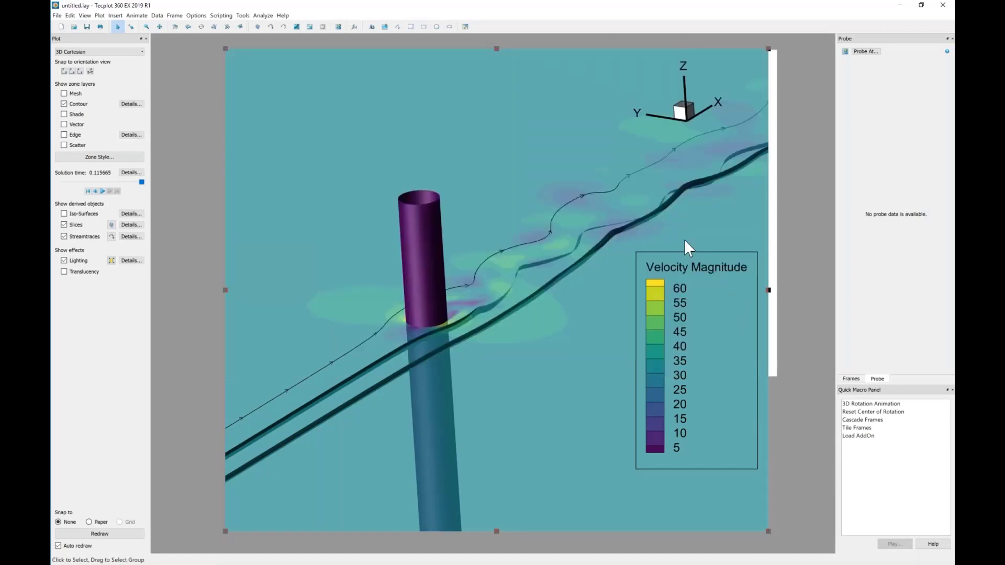
- Add a LaTeX text object reading $$\rho$$ above the cylinder in the 3D frame
left_click(460, 90)
left_click(372, 26)
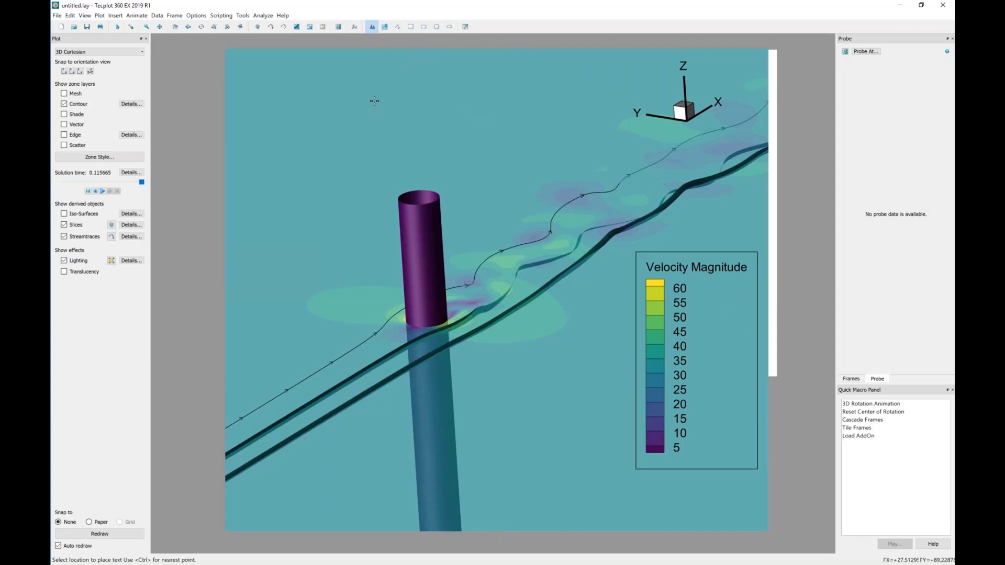
left_click(372, 120)
left_click_drag(501, 240, 502, 240)
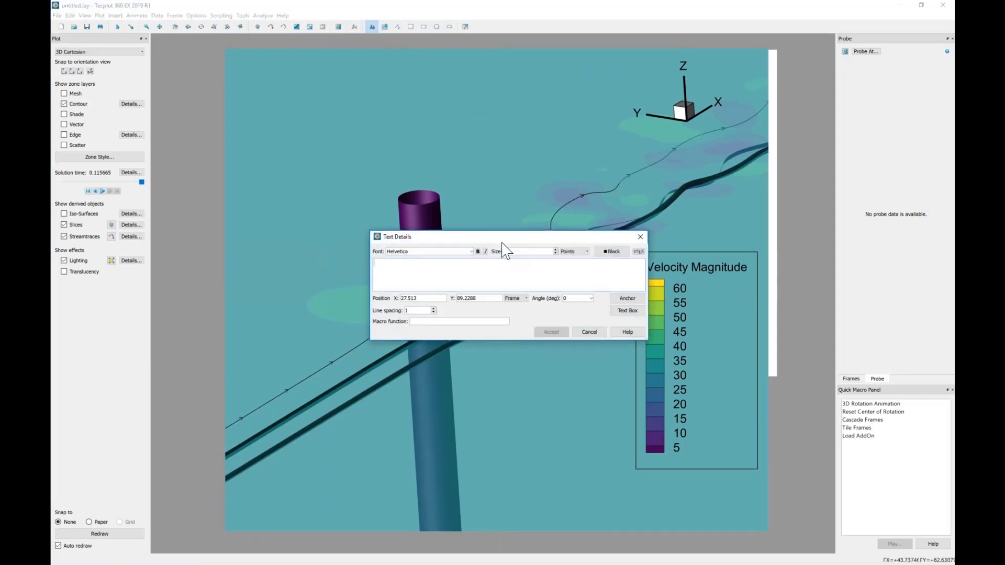
left_click_drag(648, 341, 715, 403)
left_click(706, 252)
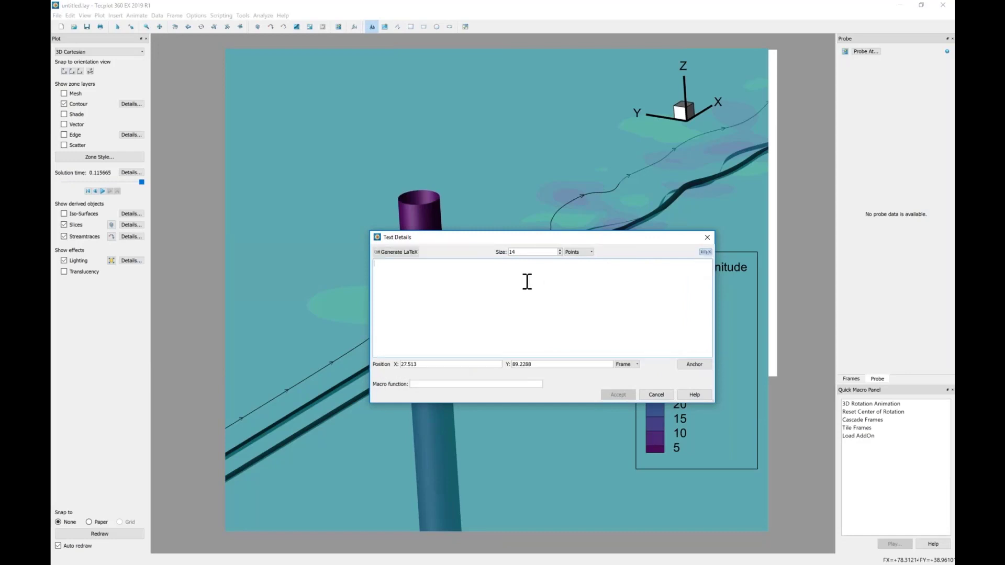
type("$$\\rho$$")
left_click(616, 394)
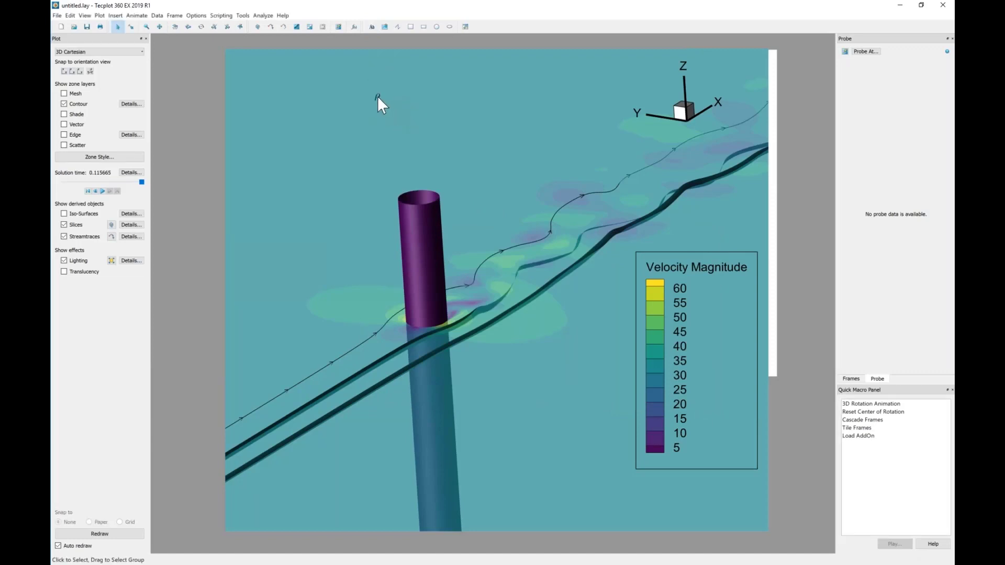
- Set the size of the rho text to 36 points
double_click(378, 97)
left_click_drag(511, 242, 594, 270)
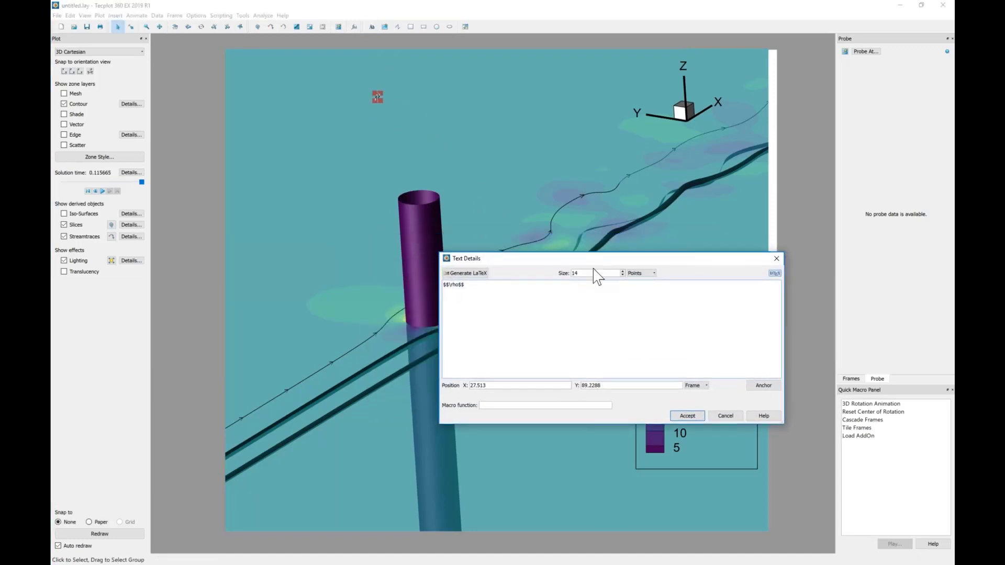
double_click(615, 273)
type("36")
left_click(690, 414)
right_click(411, 124)
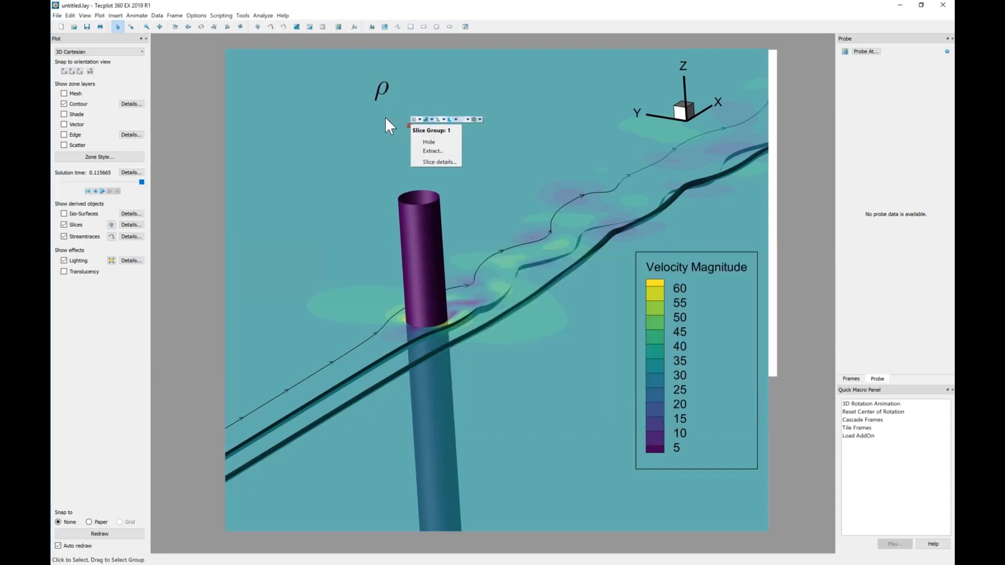
left_click(331, 111)
- Hide the contour legend's header and place the rho text at the top of the legend as its title
double_click(712, 252)
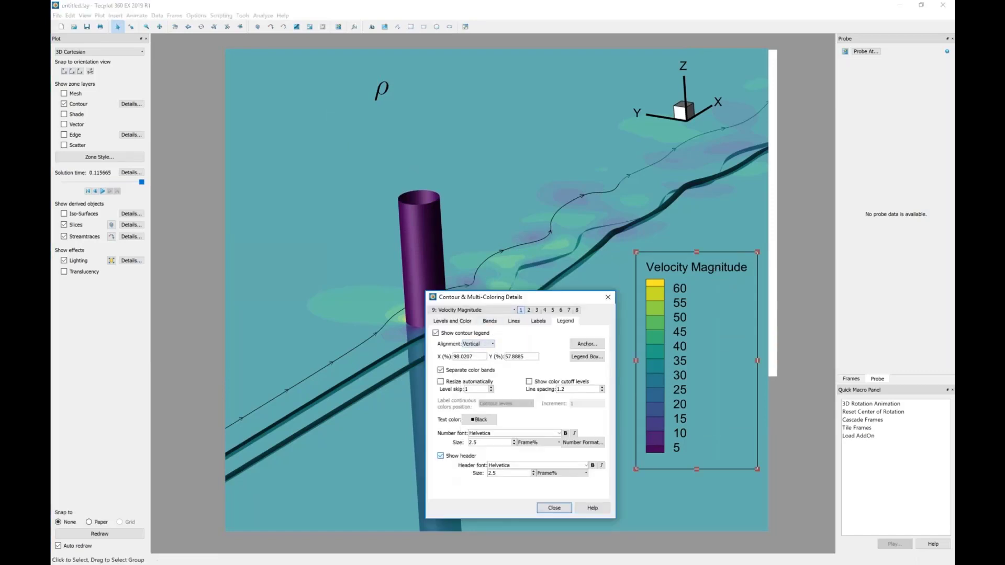
left_click(453, 457)
left_click(378, 88)
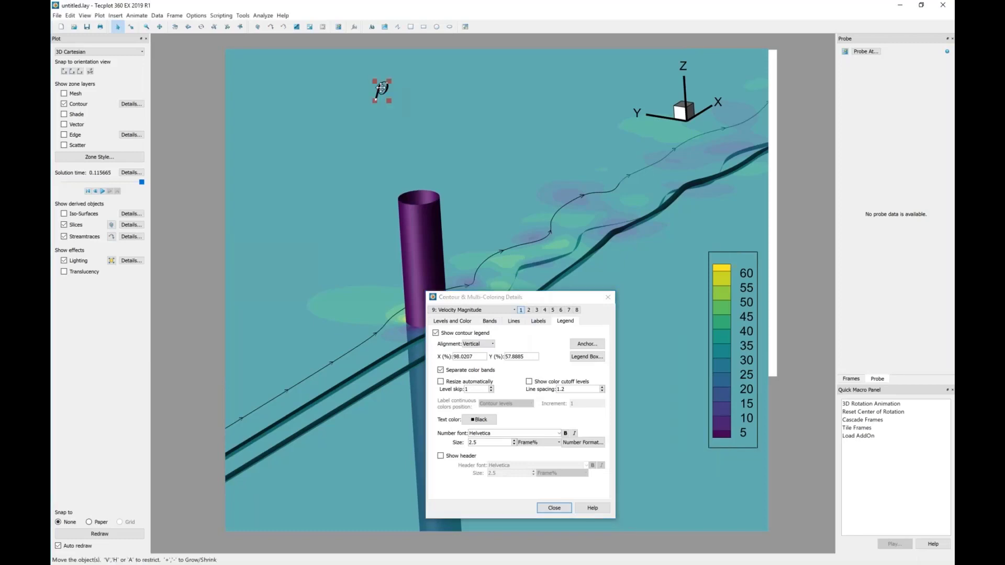
left_click_drag(741, 252, 740, 248)
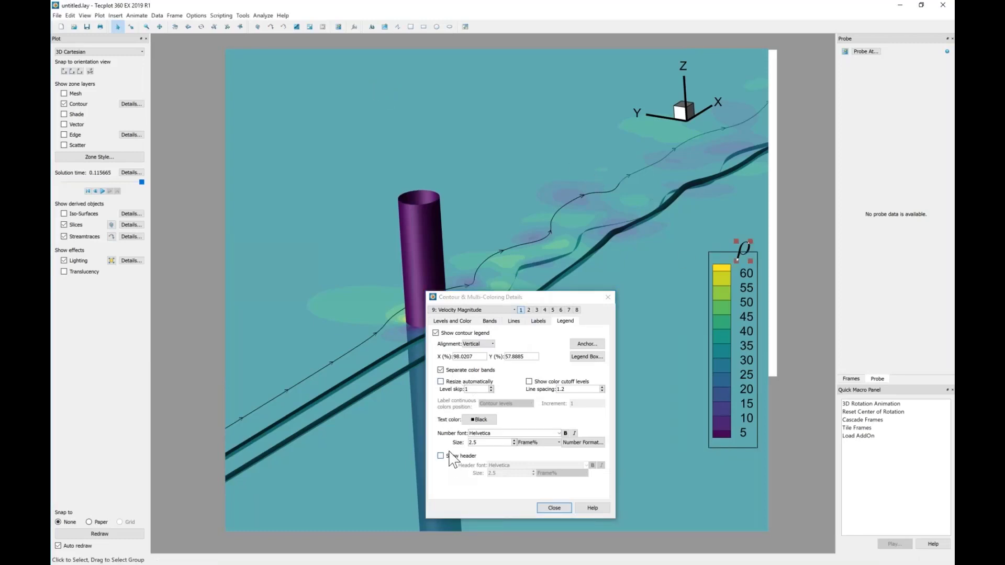
- Remove the box around the contour legend and align the rho text directly above the legend's color bar
left_click(584, 357)
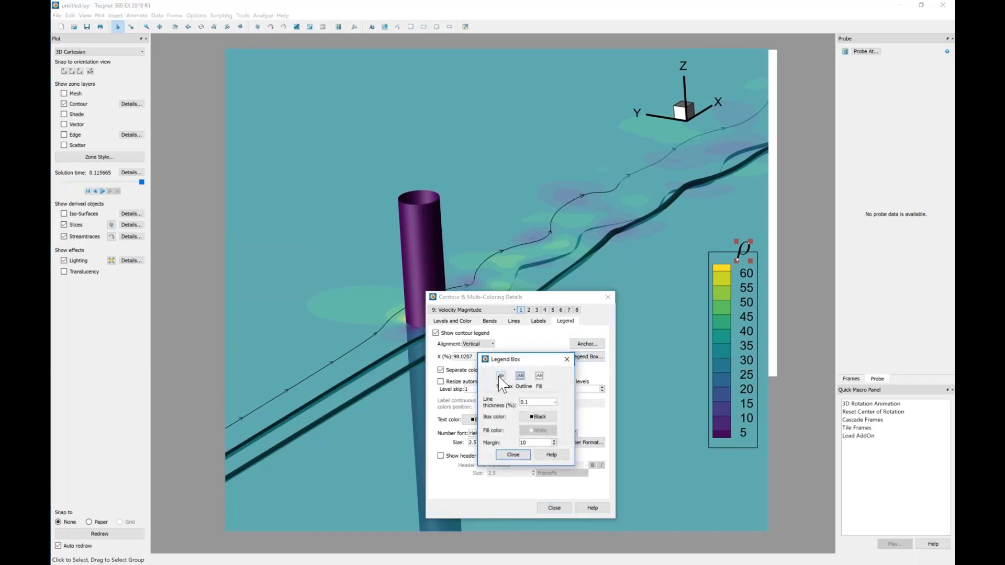
left_click(500, 376)
left_click(512, 455)
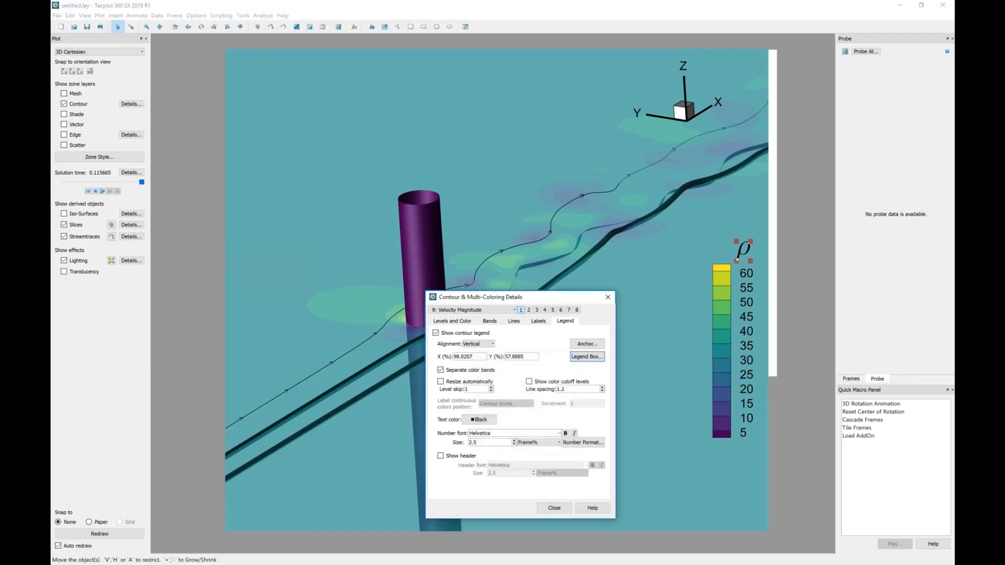
left_click_drag(730, 246, 713, 243)
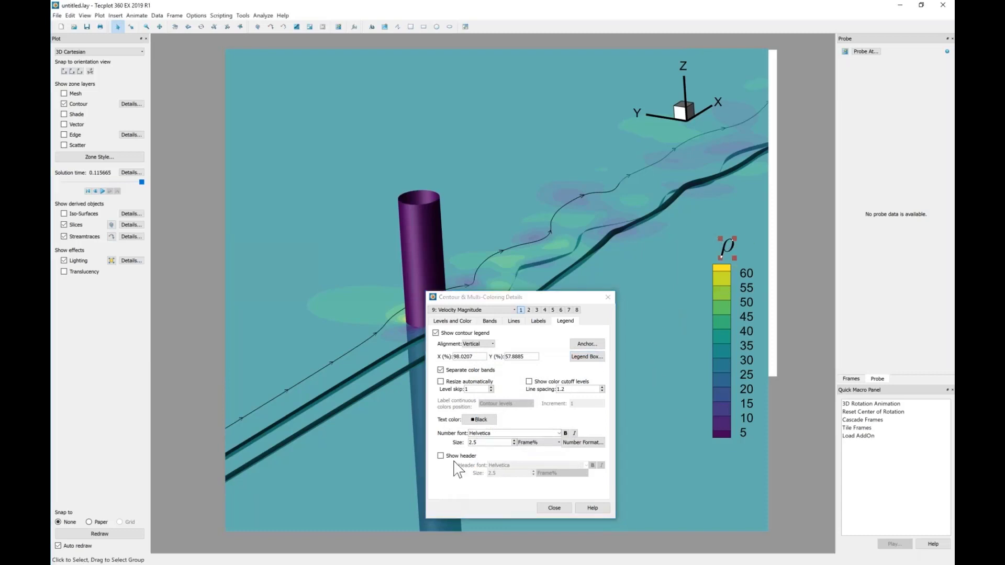
left_click(548, 507)
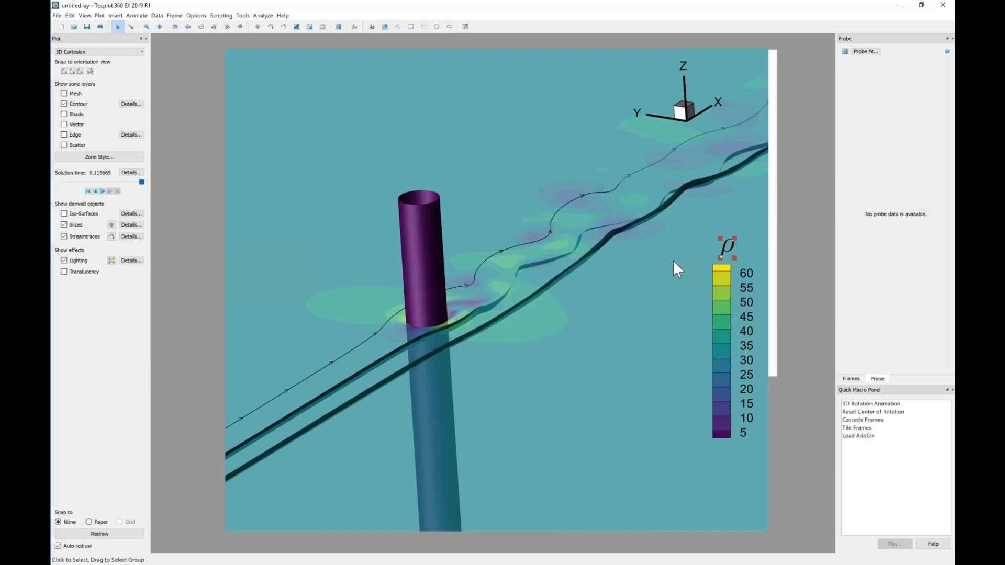
left_click(796, 216)
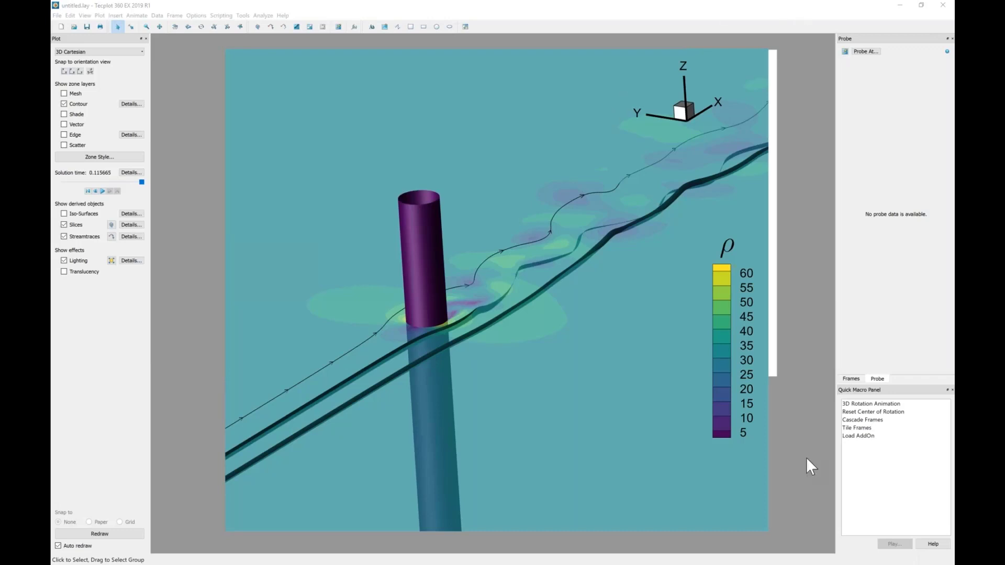
- Switch to the FromZerotoHero presentation in PowerPoint, start the slide show from slide 5 and advance to the "Thanks for attending!" slide
key("alt+Tab")
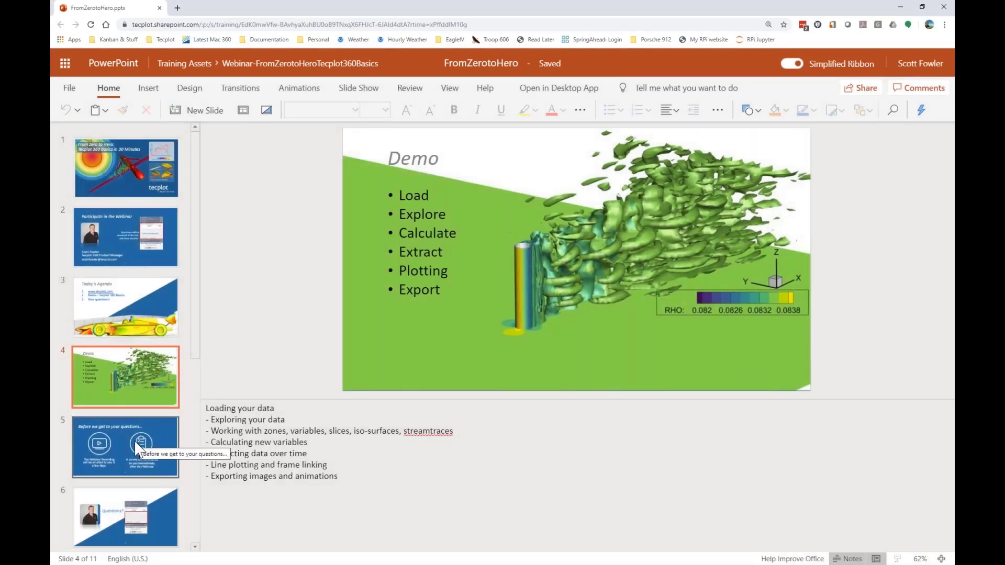
left_click(158, 425)
left_click(897, 558)
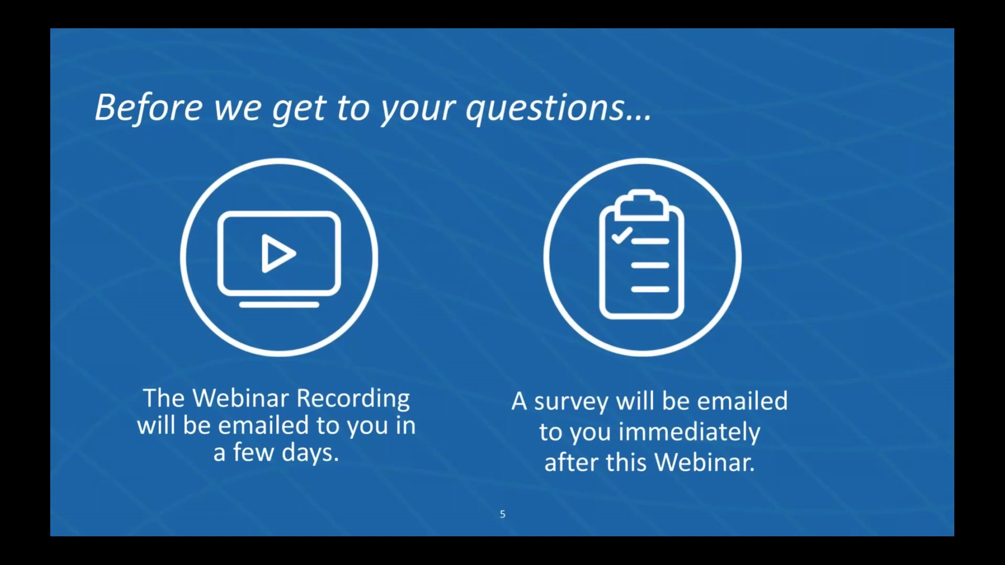
key("Right")
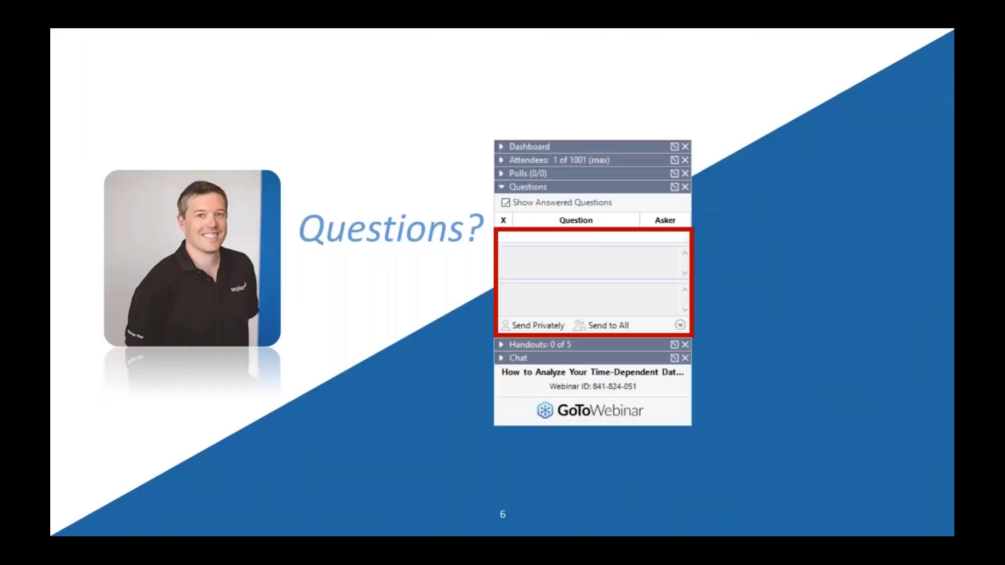
key("Right")
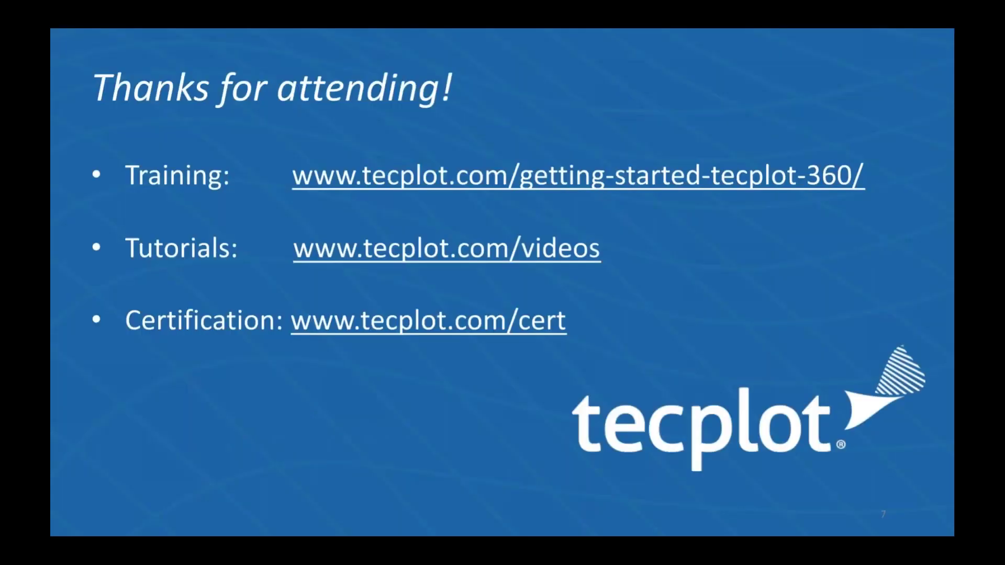